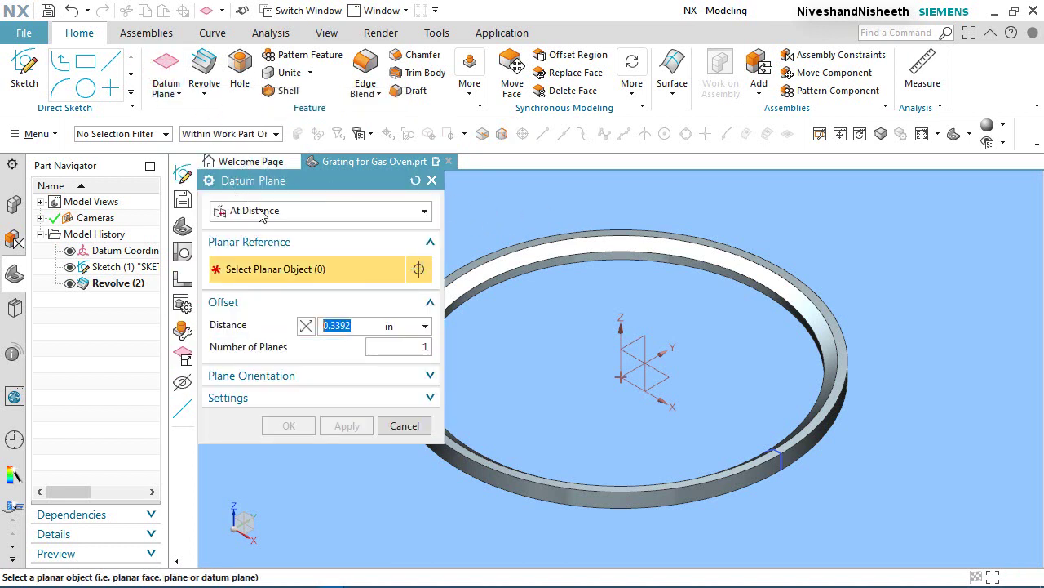
- Create a datum plane offset 1.875 in from the XZ plane, stretched across the ring to a height of about 11 in
click(629, 359)
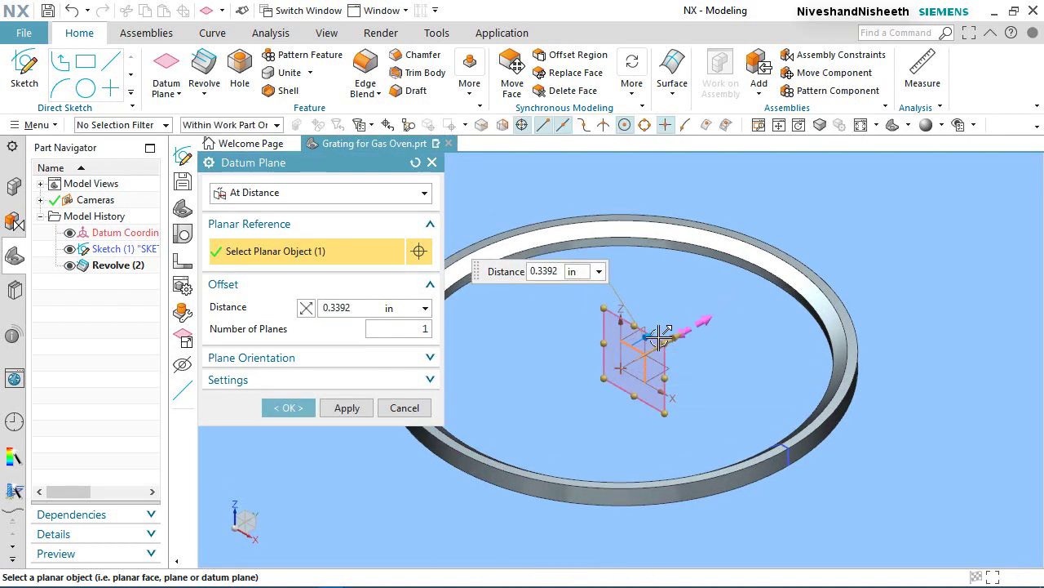
drag(660, 335, 674, 310)
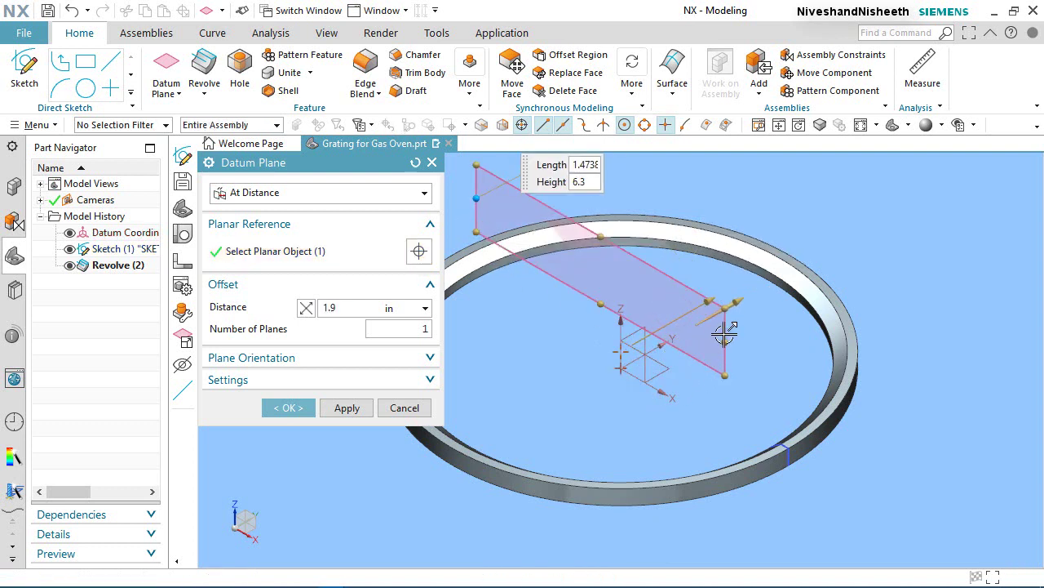
drag(748, 364, 898, 455)
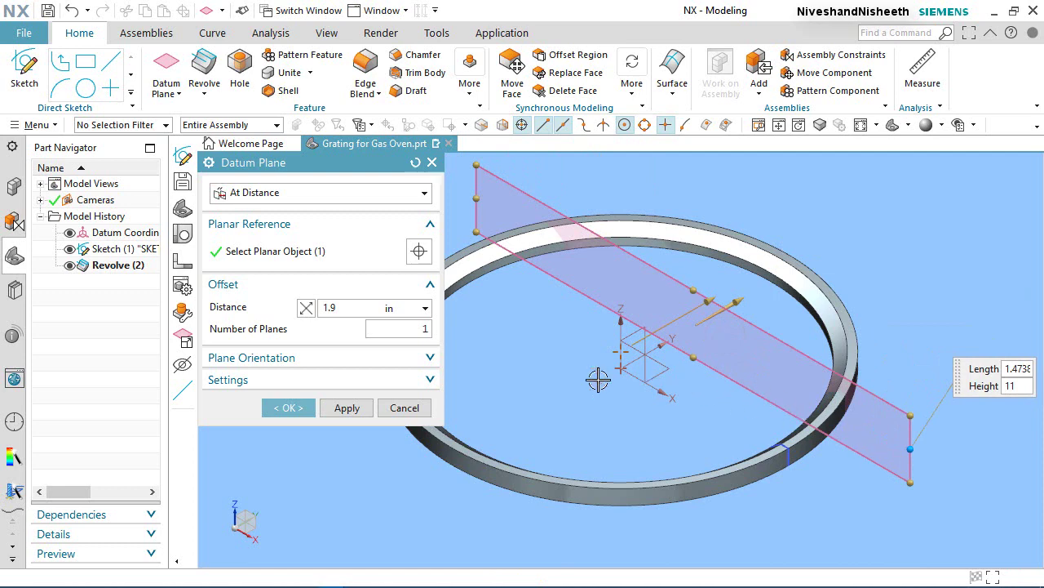
double_click(357, 307)
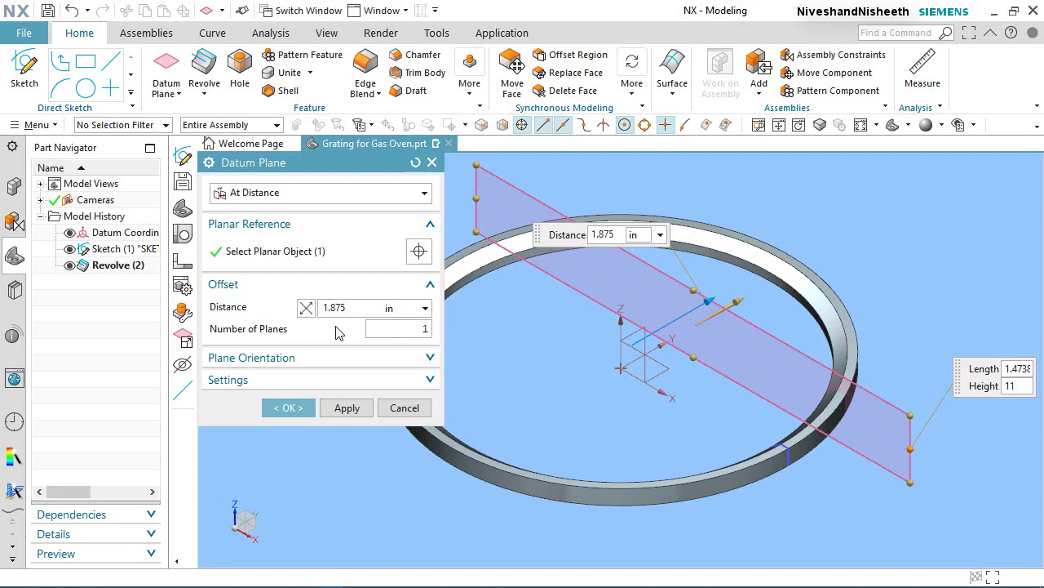
key(Return)
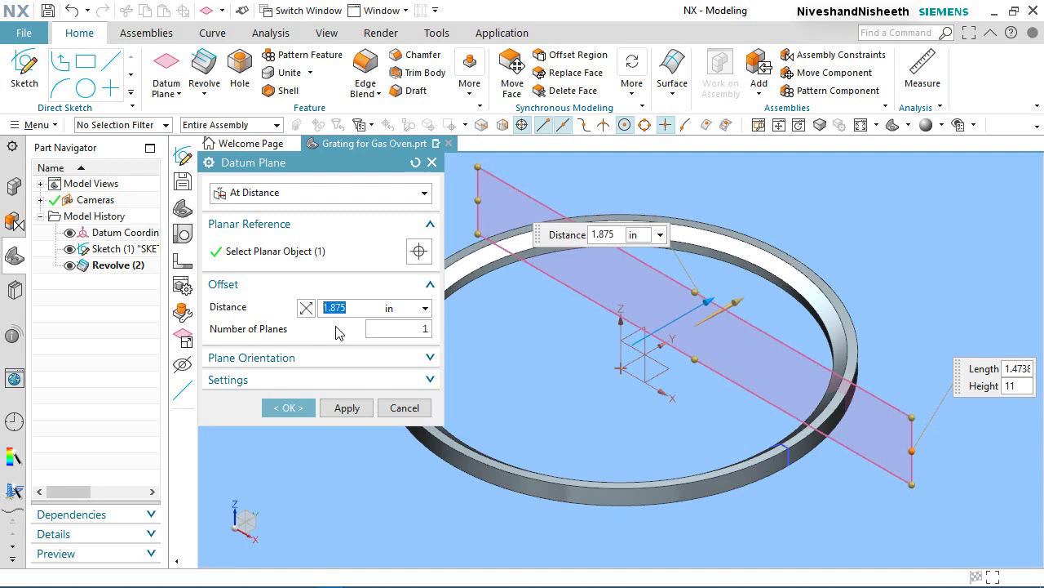
click(294, 408)
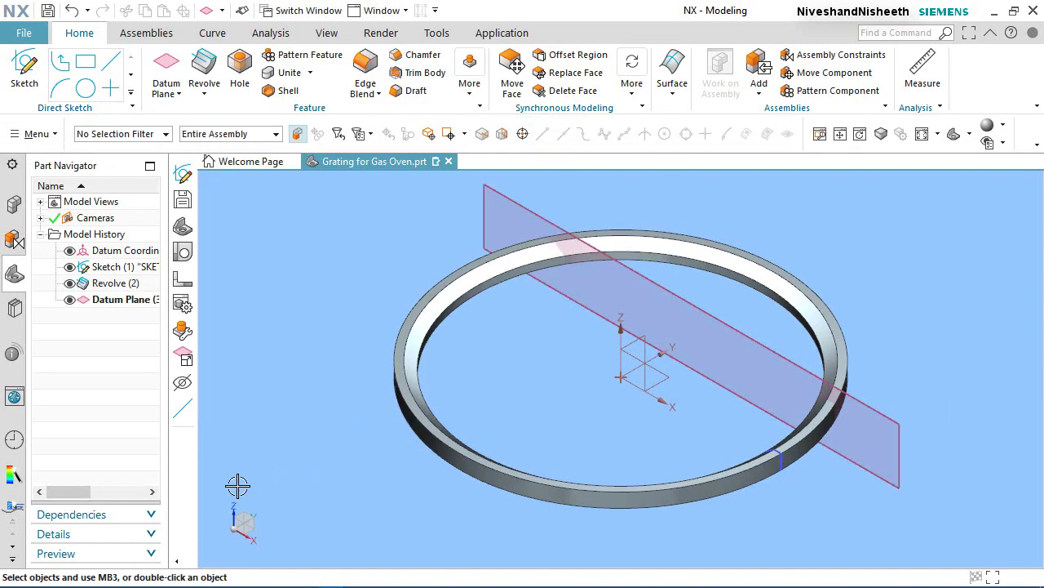
- Section the ring view at the new datum plane, with the cap shown in Body Color
click(500, 182)
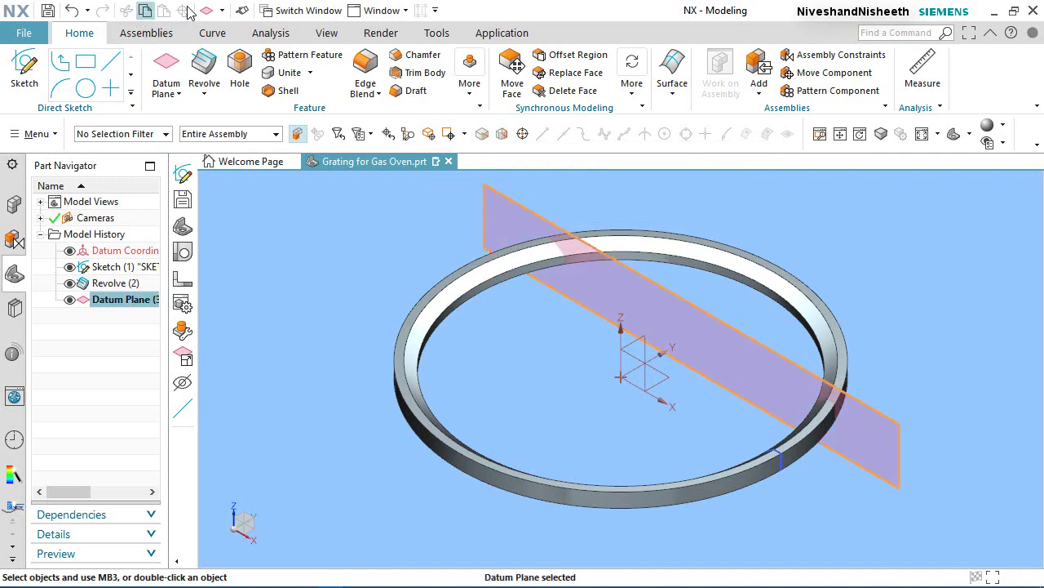
click(328, 33)
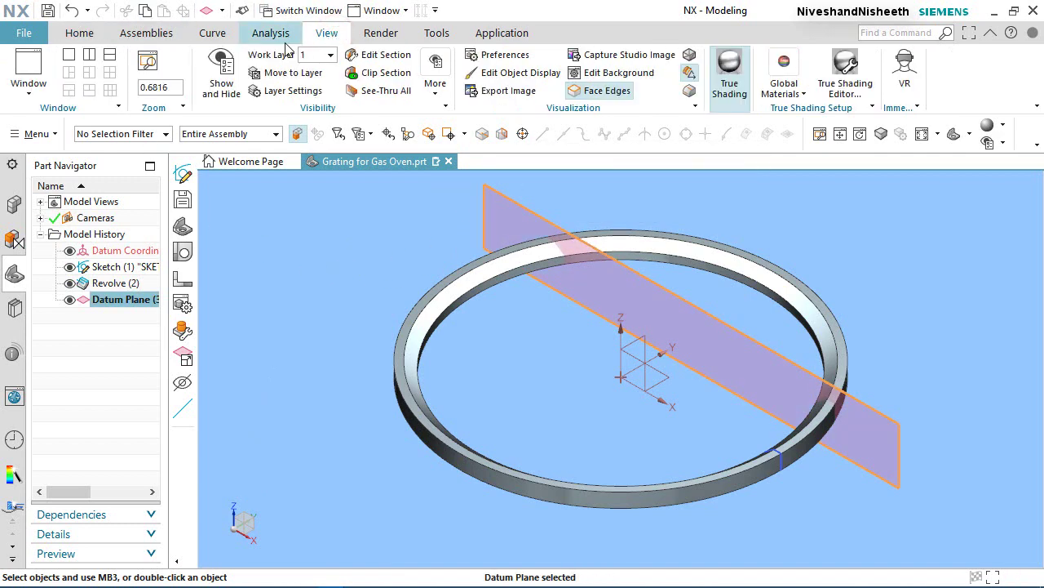
click(400, 58)
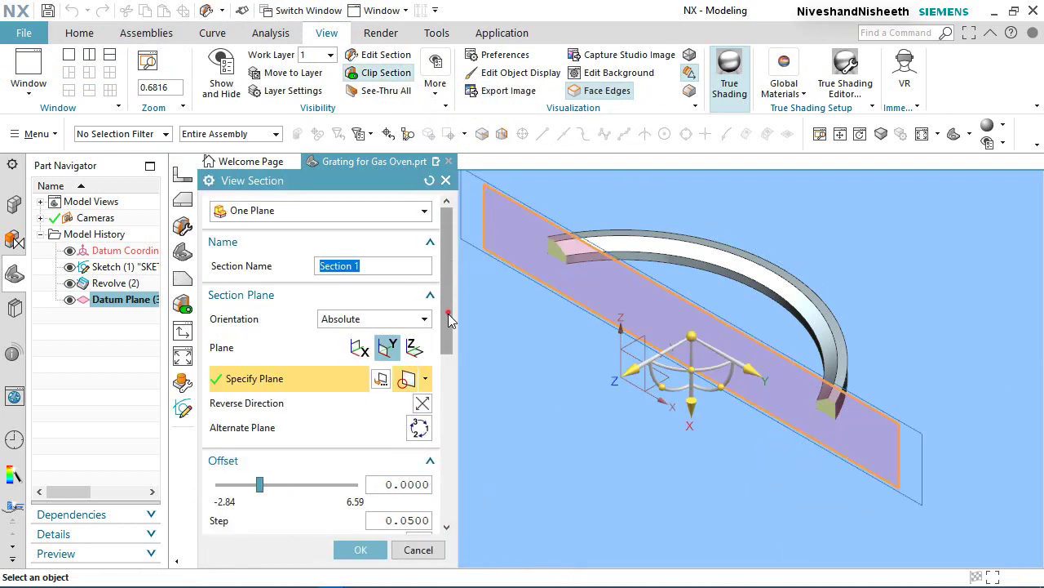
drag(448, 320, 442, 432)
click(404, 395)
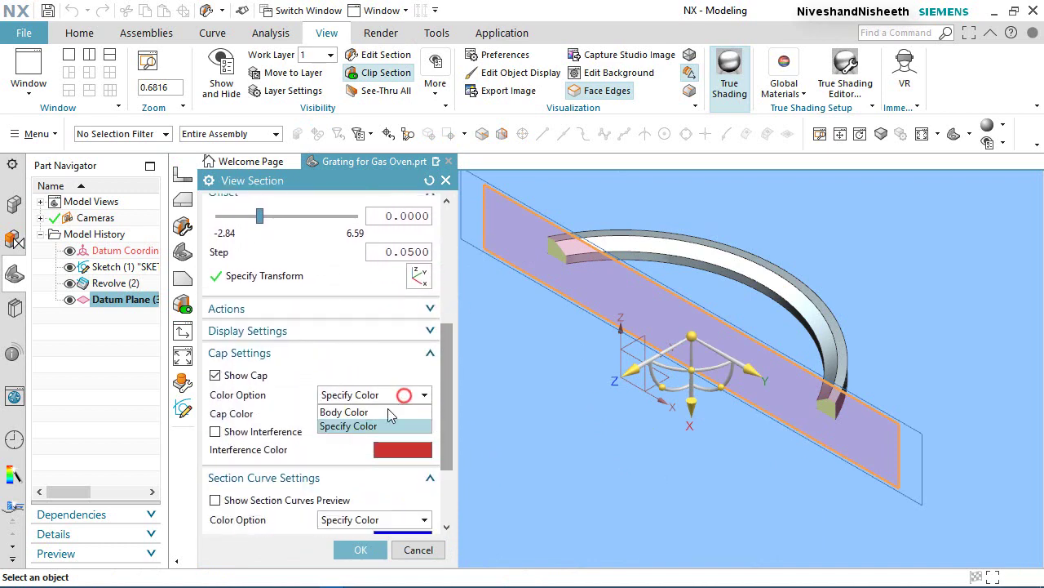
click(388, 412)
click(349, 551)
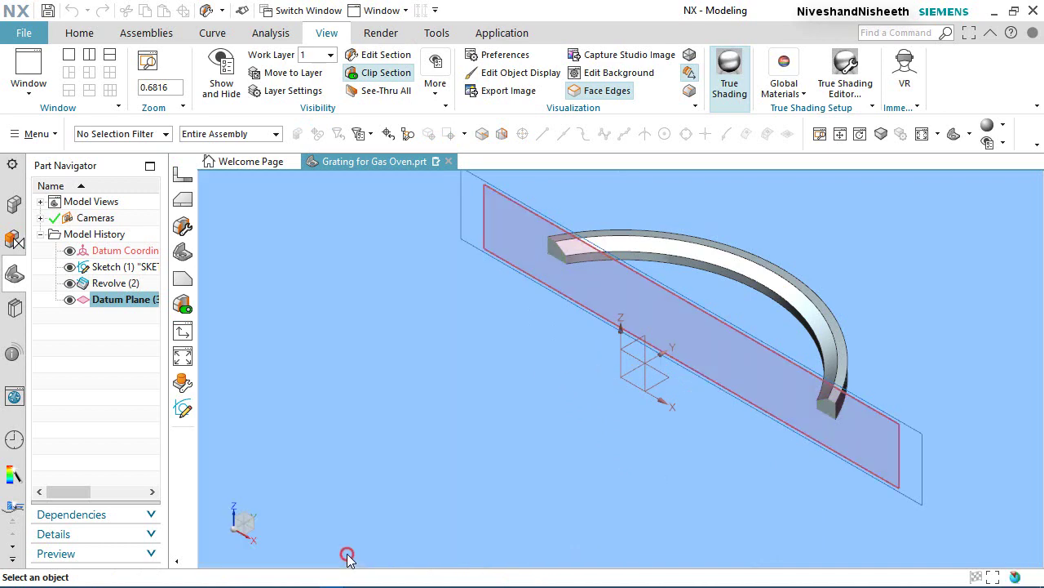
click(265, 302)
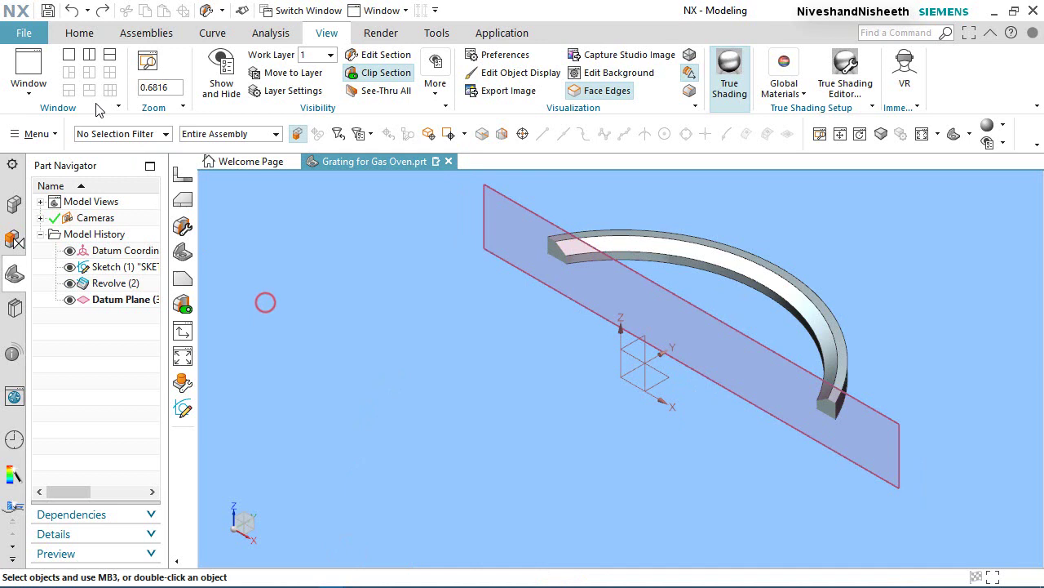
- Start a sketch on the offset datum plane and orient the view to the front
click(79, 33)
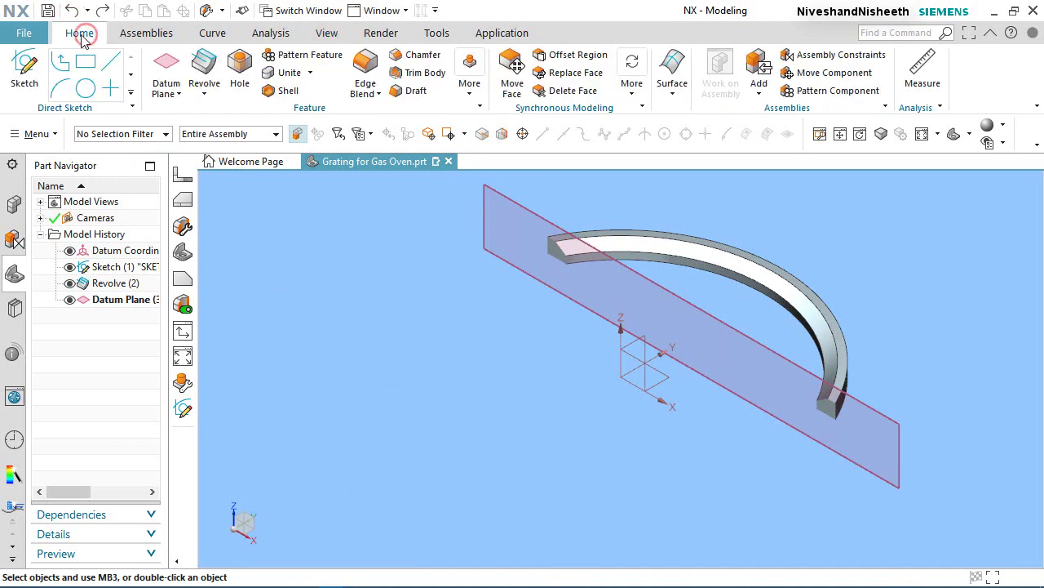
click(39, 75)
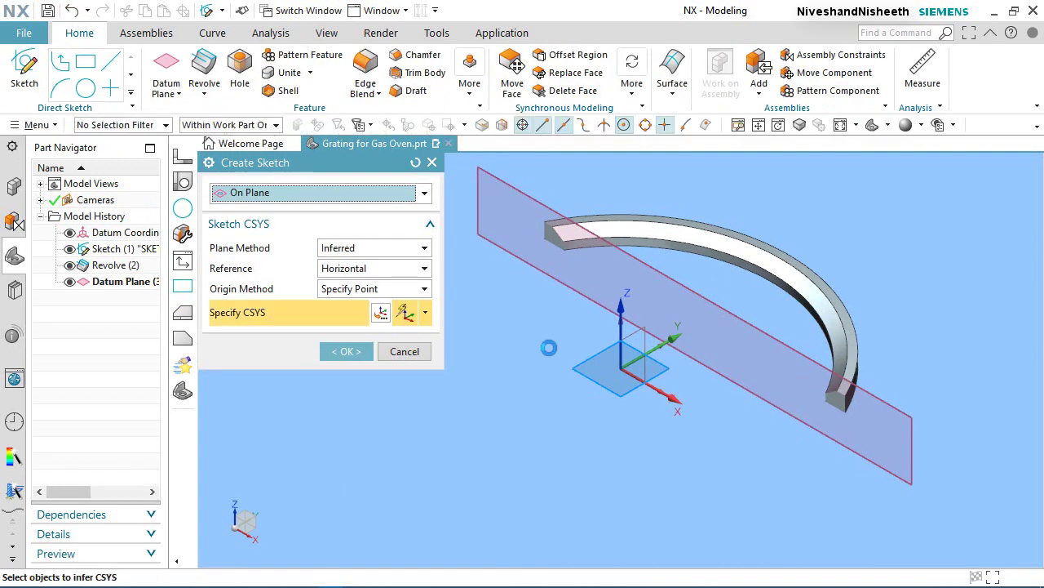
click(577, 296)
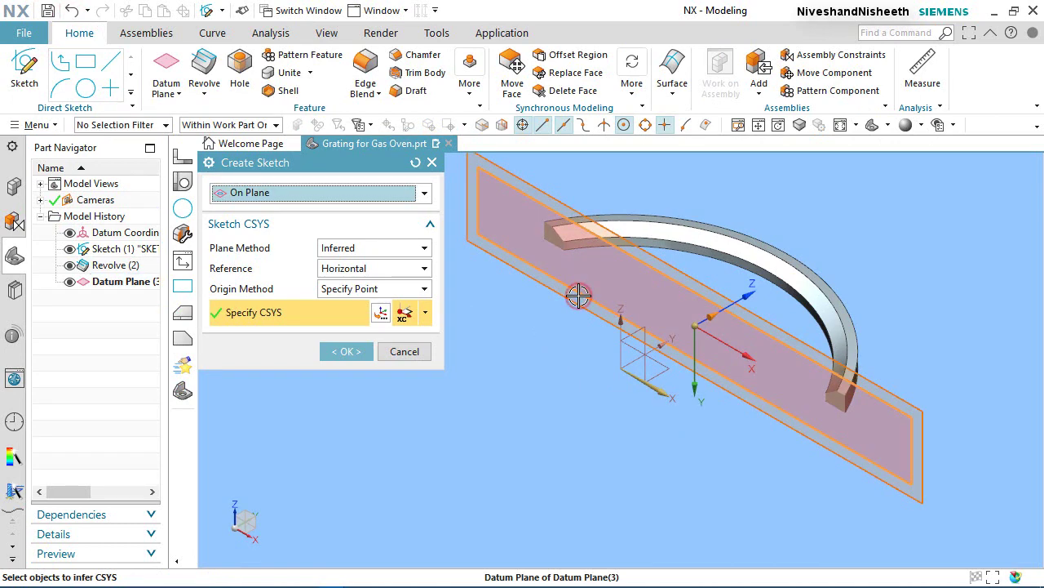
click(350, 358)
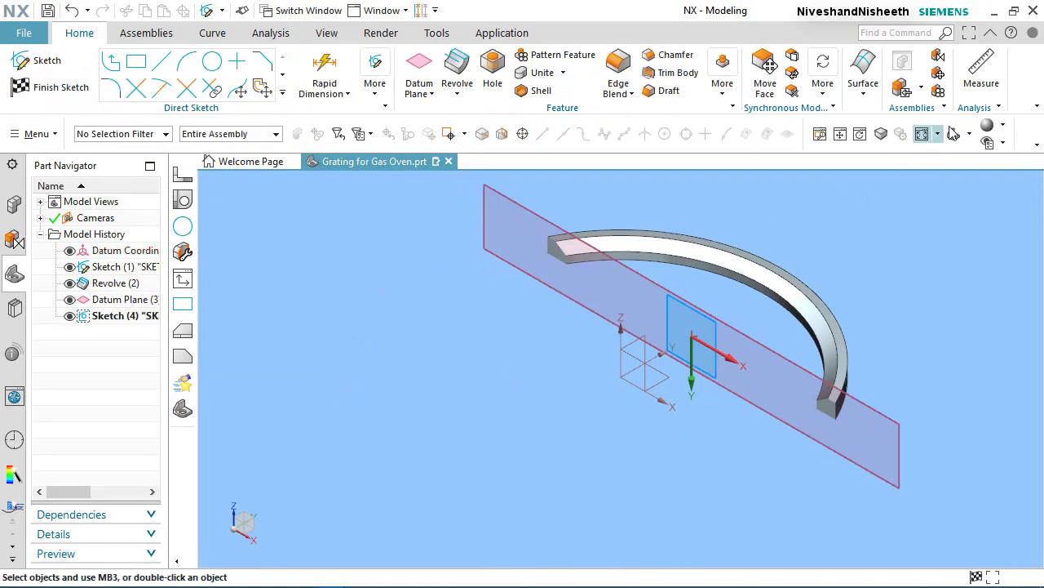
click(970, 134)
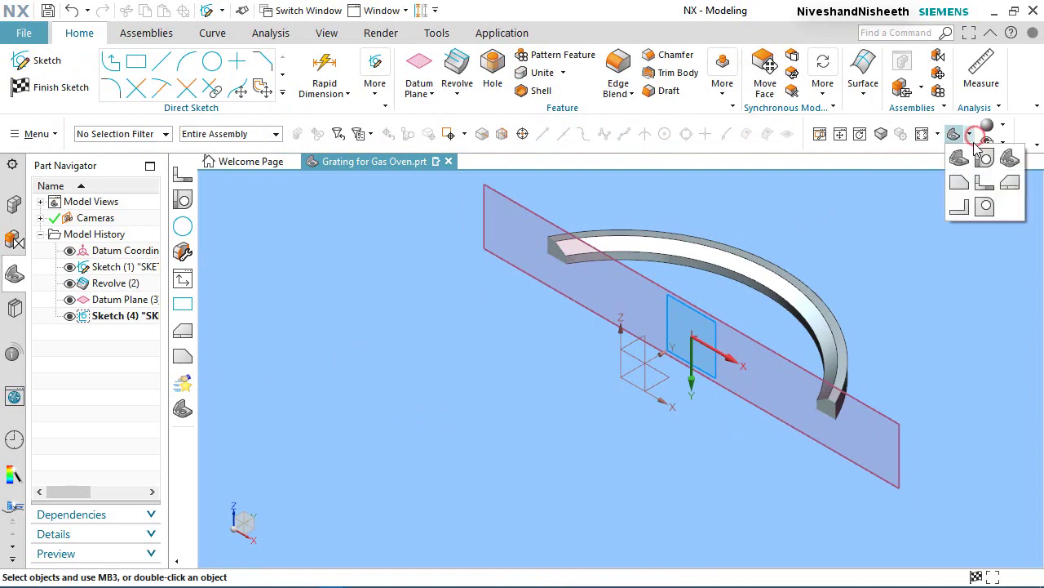
click(985, 184)
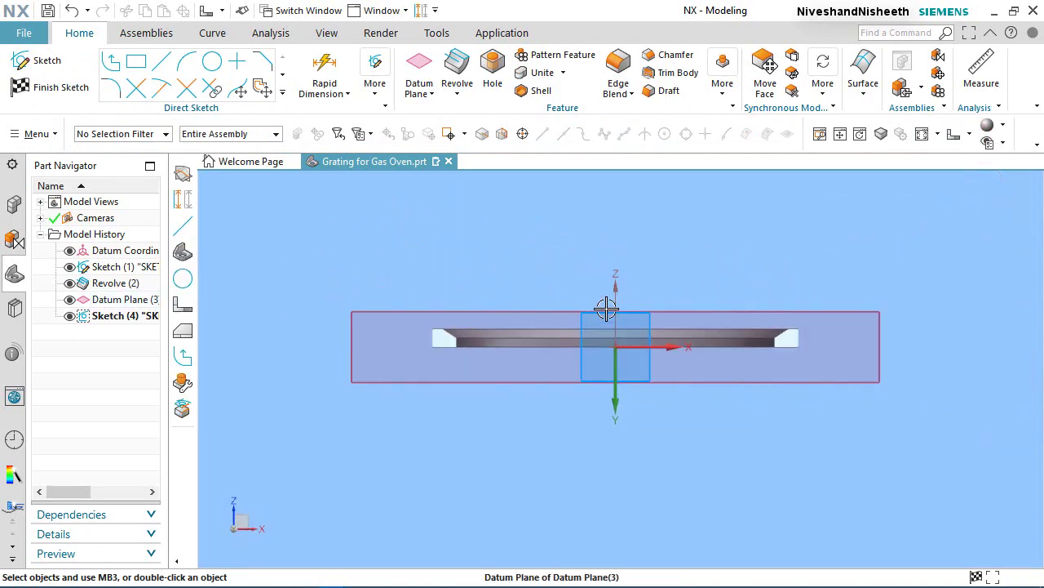
- Sketch a two-point rectangle about 0.5 in wide and 0.6 in high just above the sketch origin
scroll(625, 318, down, 5)
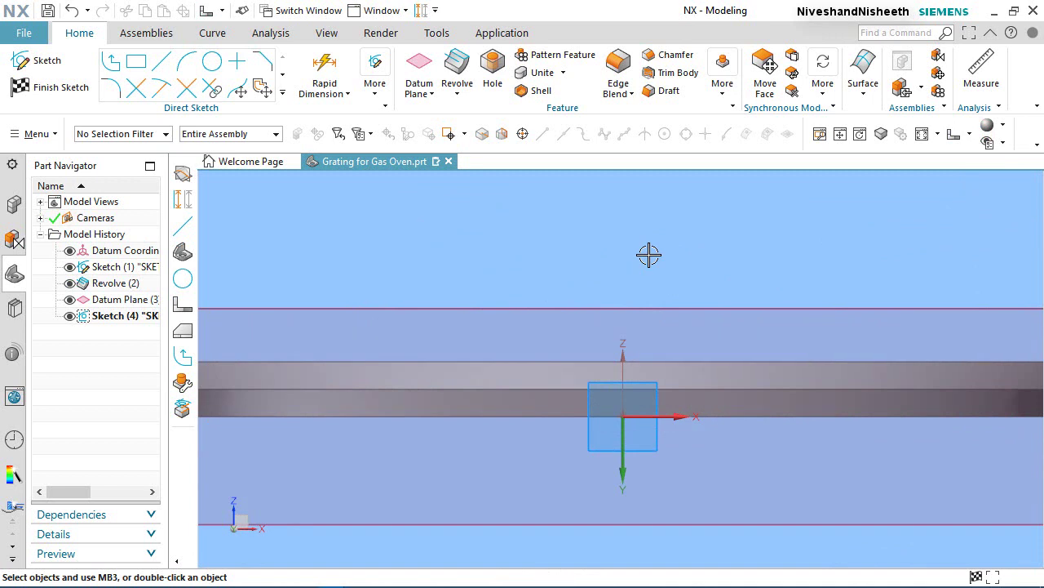
key(ctrl+z)
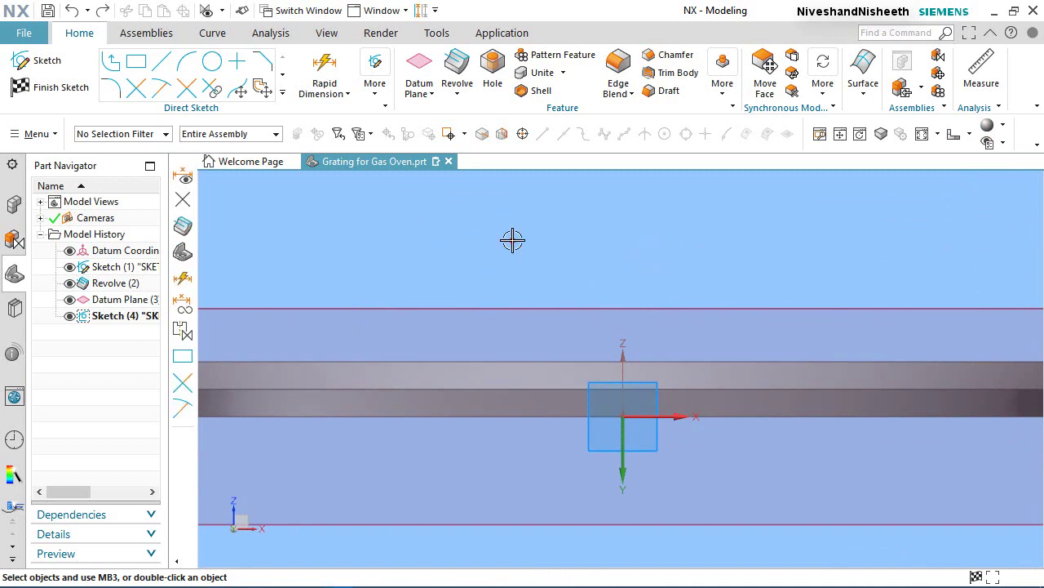
click(136, 61)
click(538, 241)
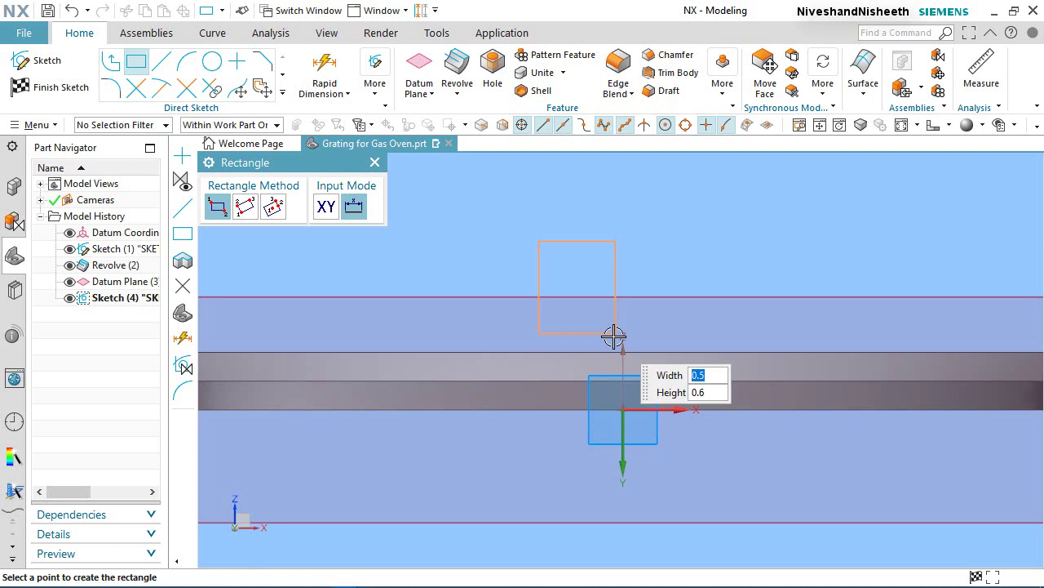
click(615, 333)
right_click(680, 236)
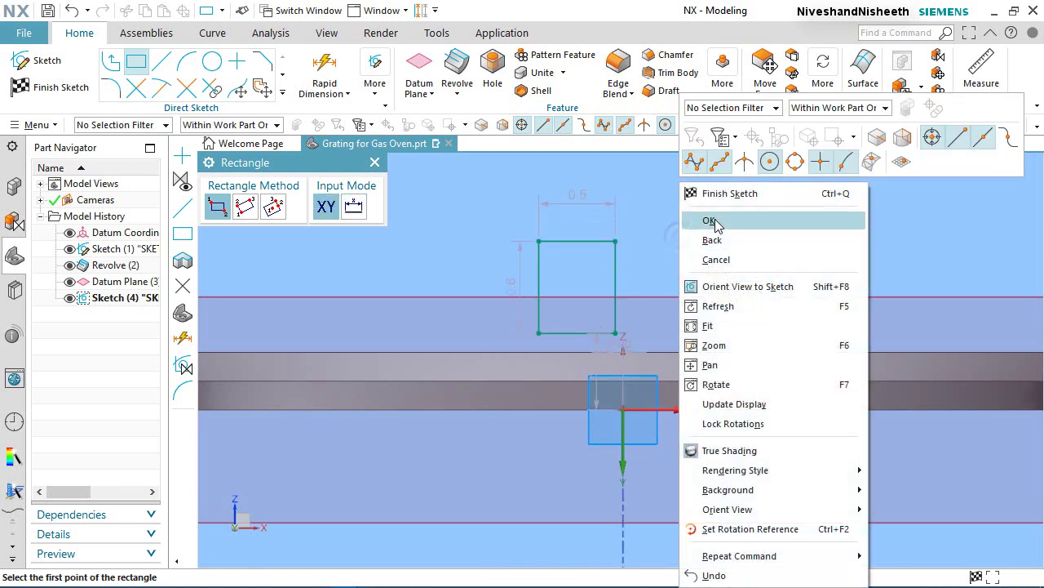
click(711, 220)
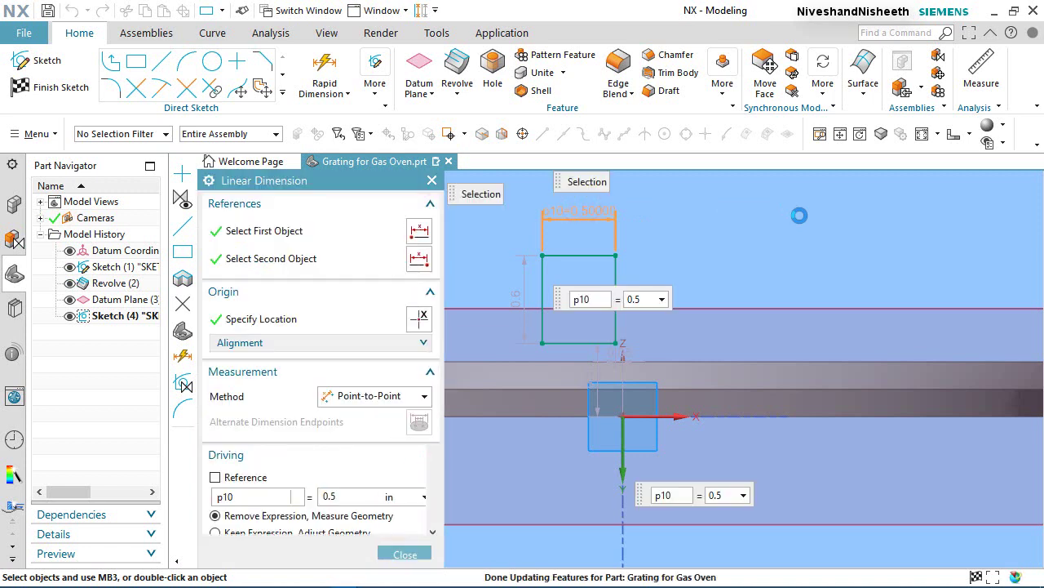
- Set the rectangle's width to 0.25 in and its height to 0.349 in
text(.25)
key(Return)
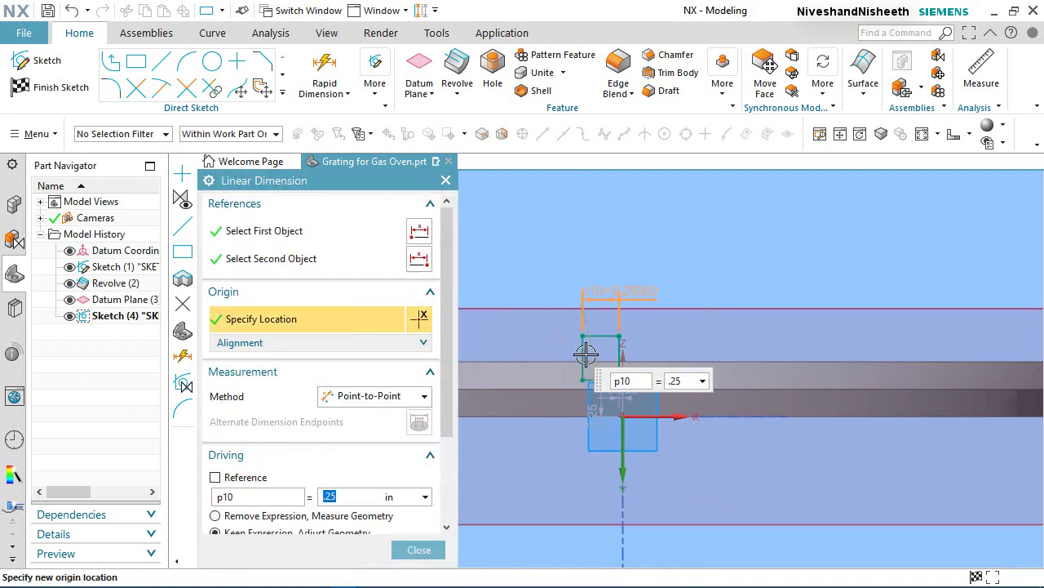
click(418, 549)
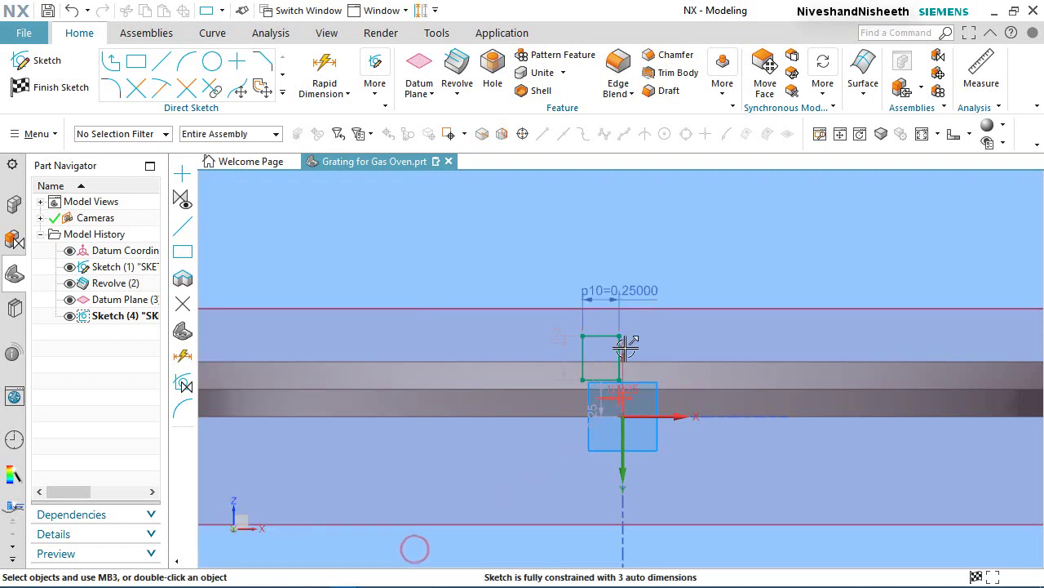
scroll(619, 347, up, 2)
scroll(619, 347, up, 1)
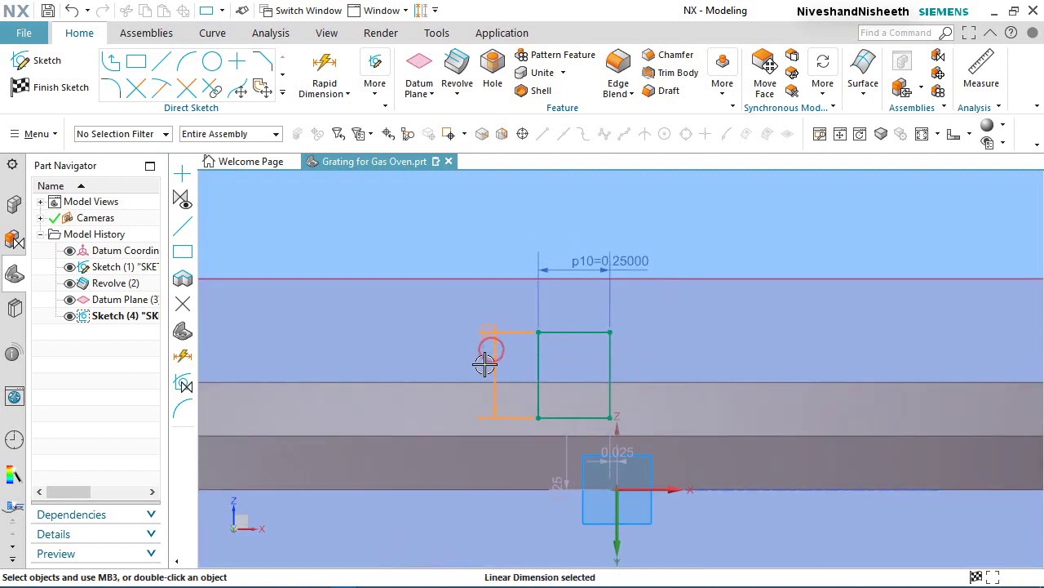
drag(485, 364, 494, 350)
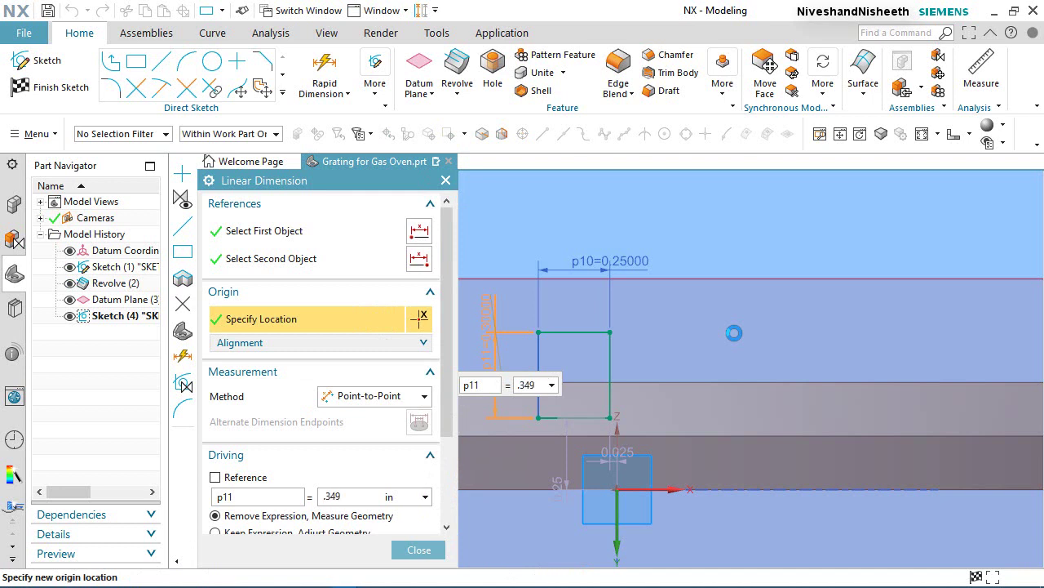
key(Return)
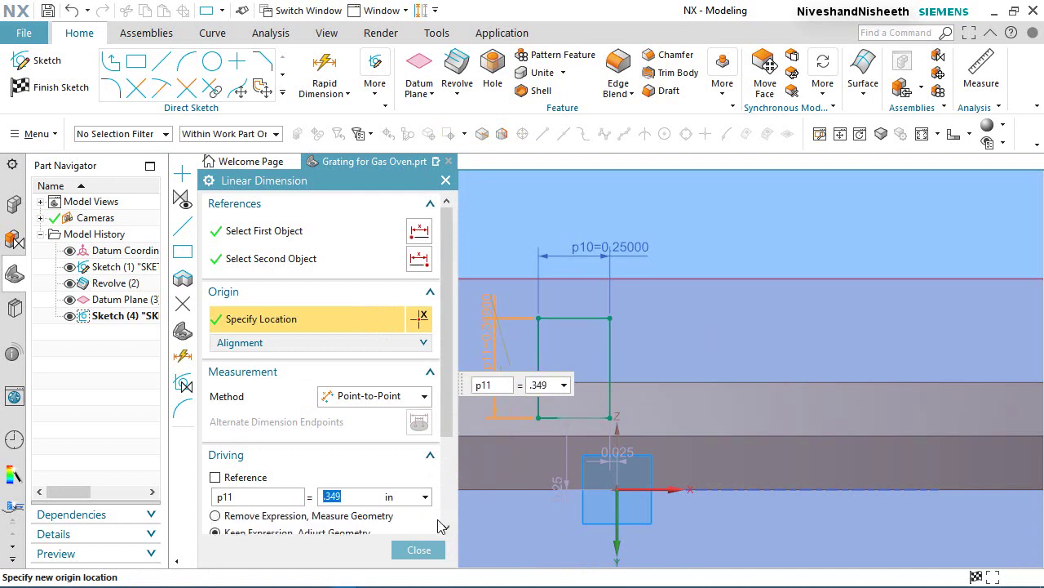
click(419, 549)
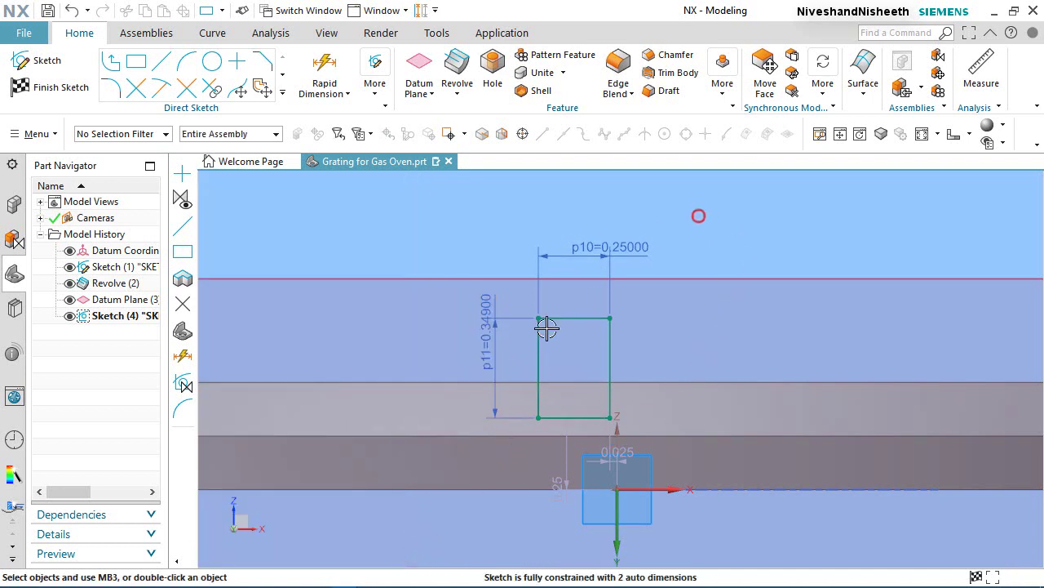
- Align the midpoint of the rectangle's top edge vertically with the sketch origin using a geometric constraint
click(378, 92)
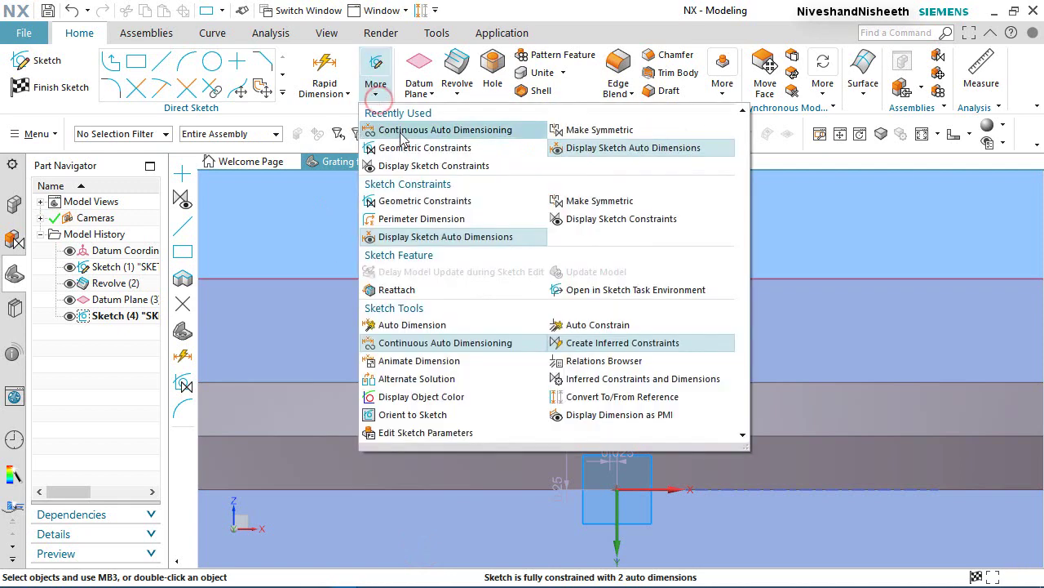
click(410, 156)
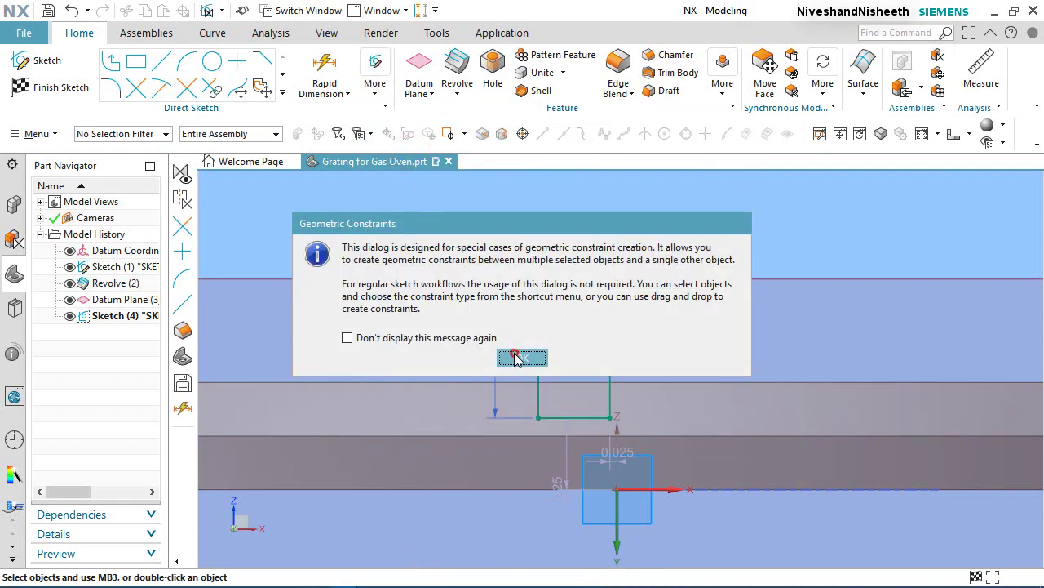
click(521, 356)
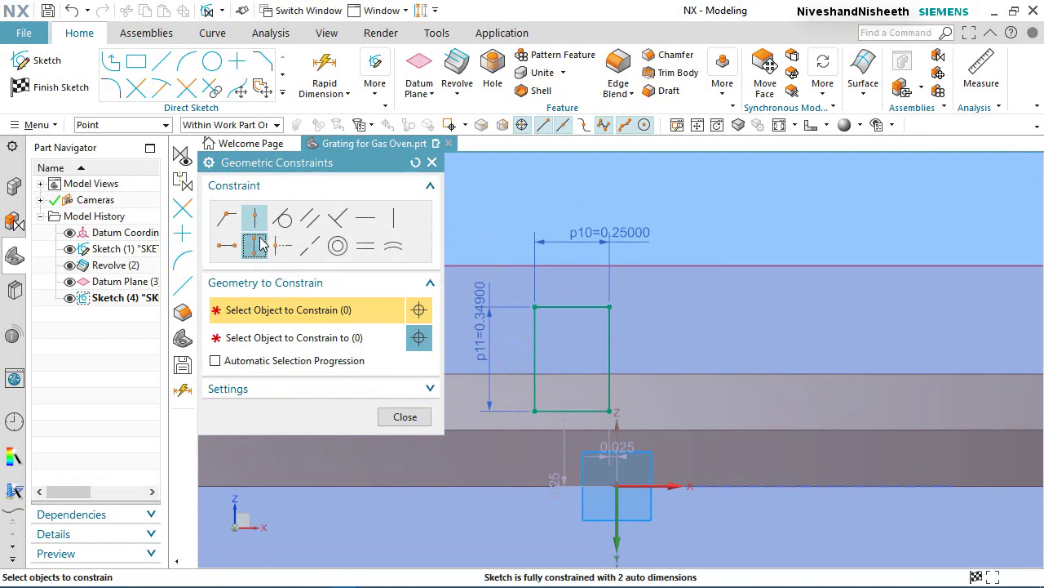
click(572, 307)
click(341, 342)
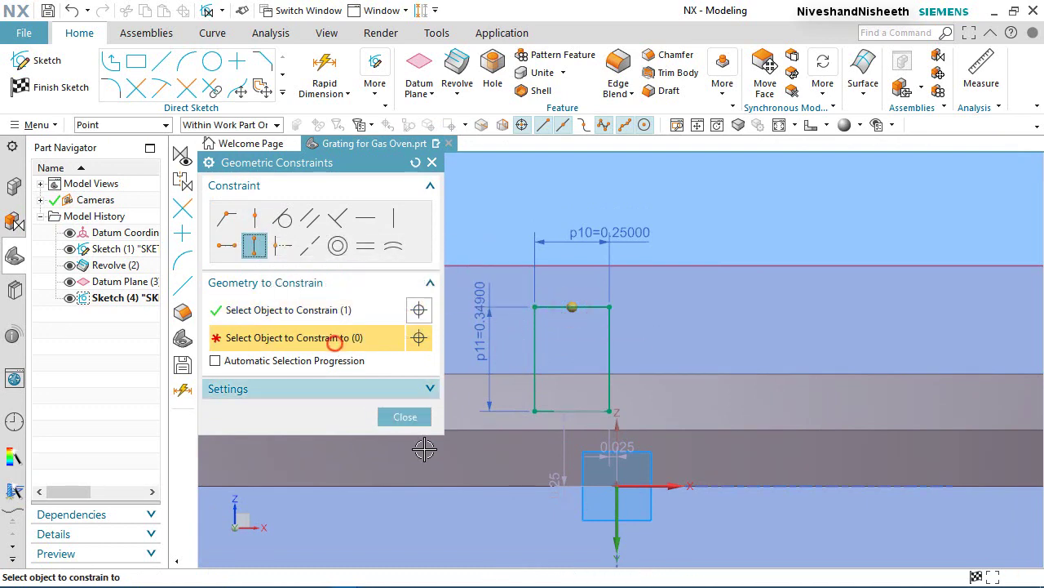
click(617, 486)
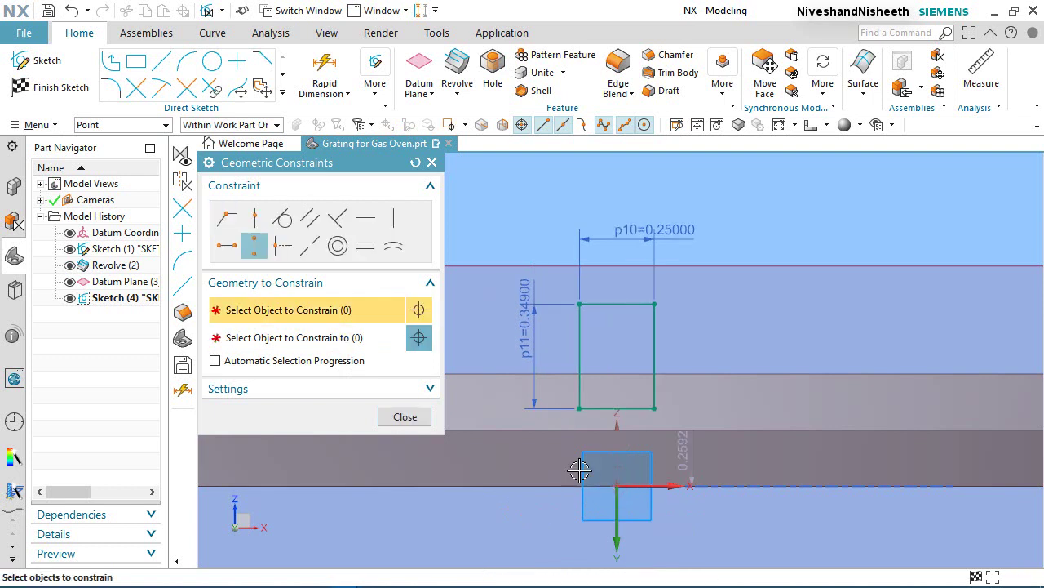
click(406, 417)
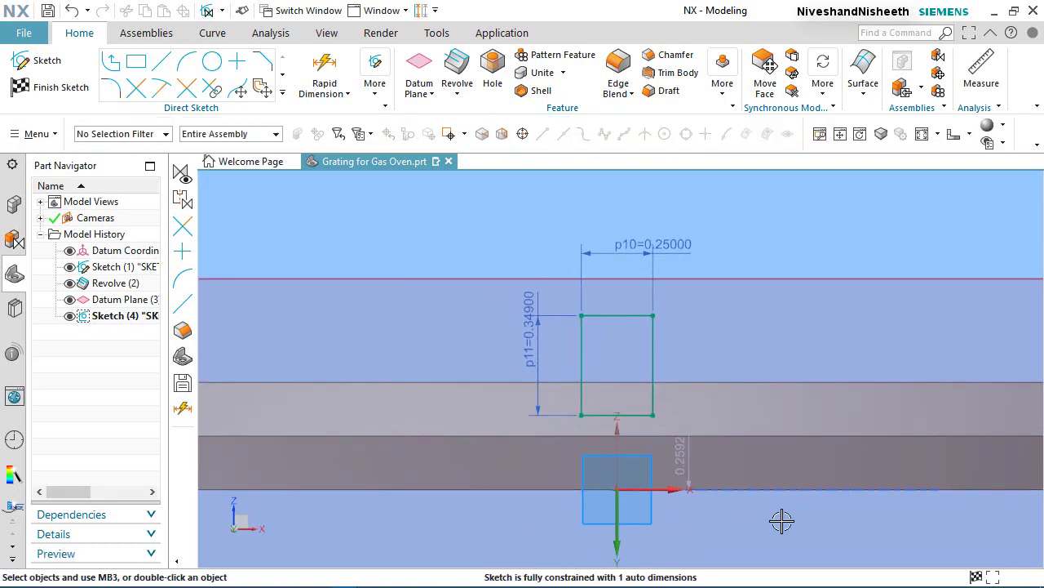
- Place a sketch point at about the centre of the rectangle
click(237, 61)
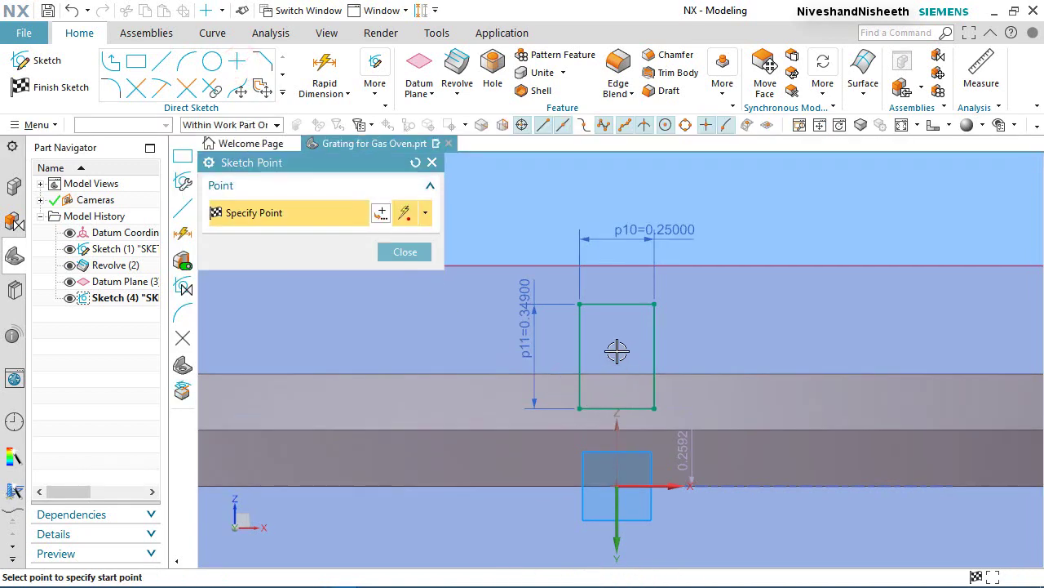
click(617, 351)
click(416, 253)
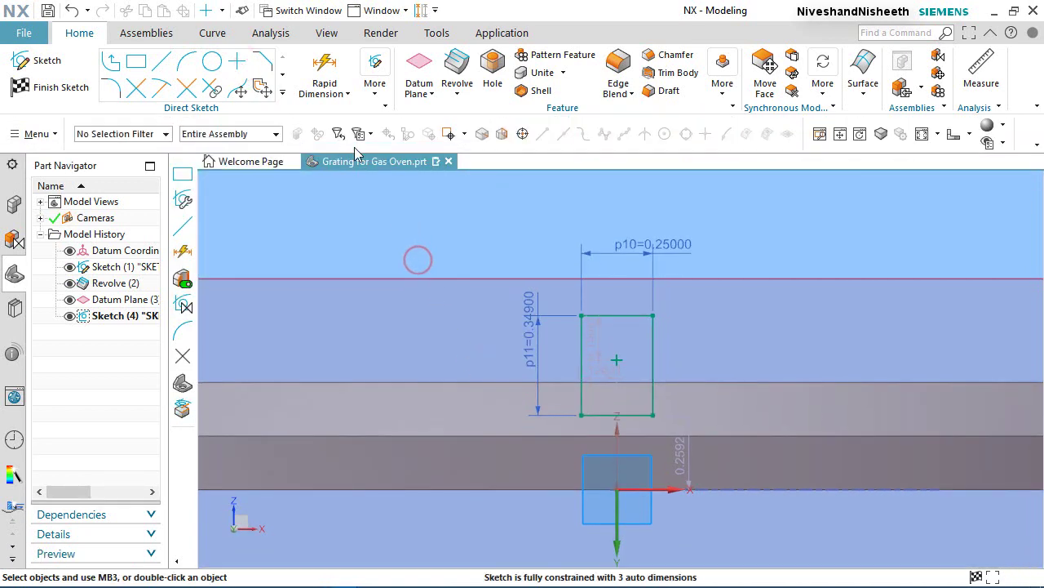
- Align the sketch point vertically with the midpoint of the rectangle's top edge using a geometric constraint
click(374, 82)
click(403, 144)
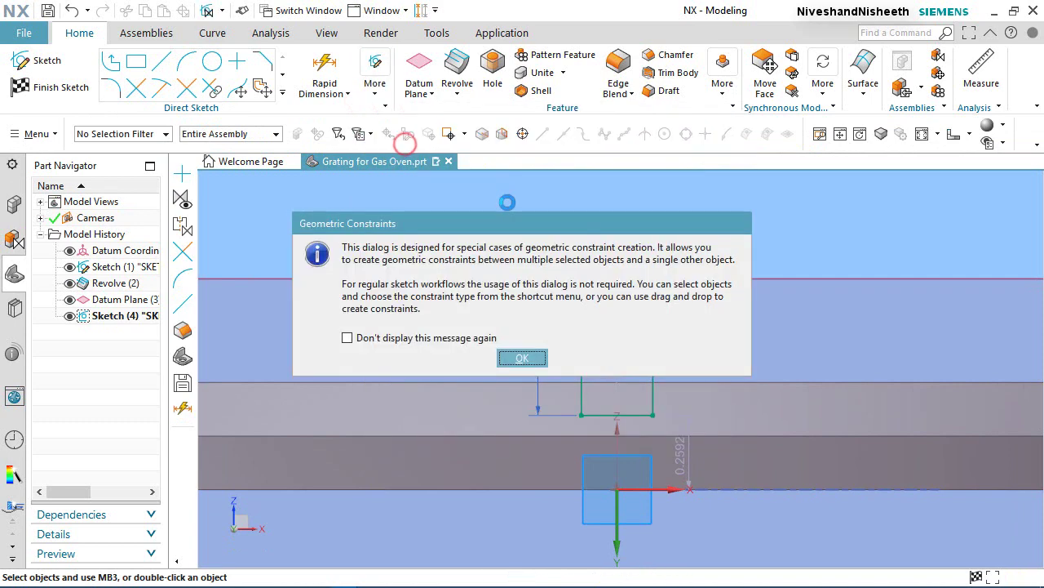
click(523, 357)
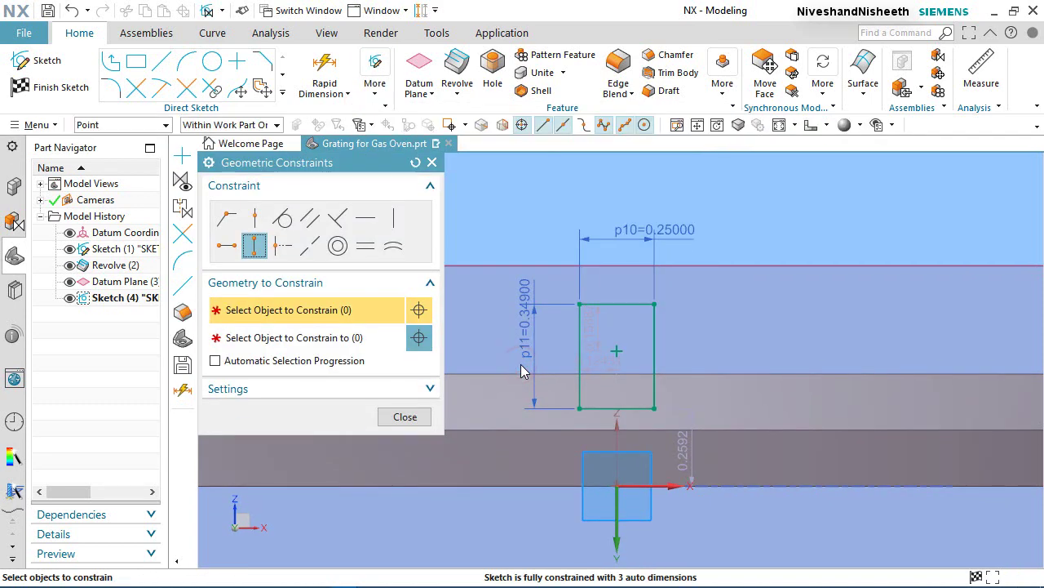
click(261, 248)
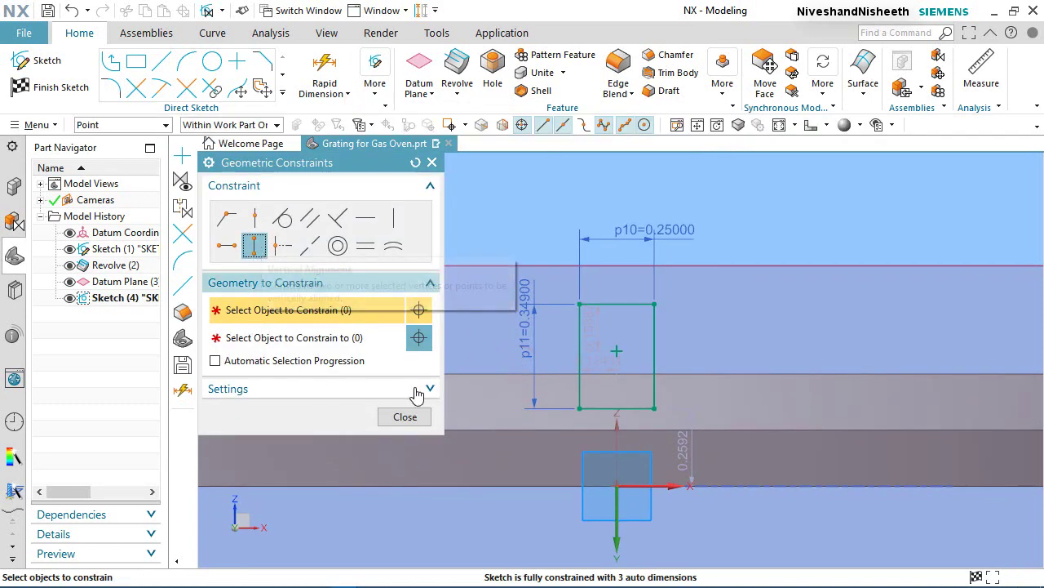
click(619, 352)
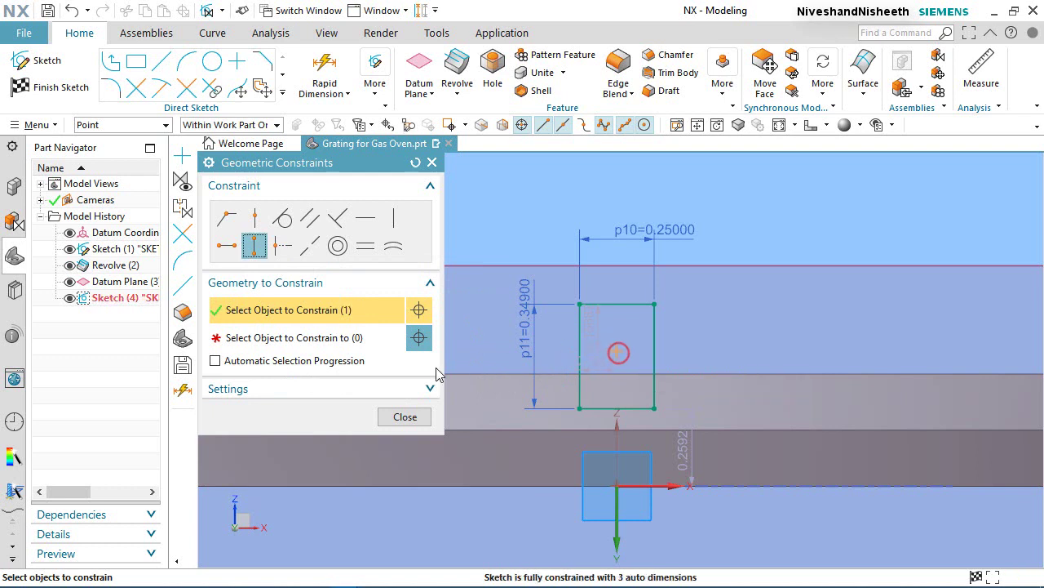
click(318, 341)
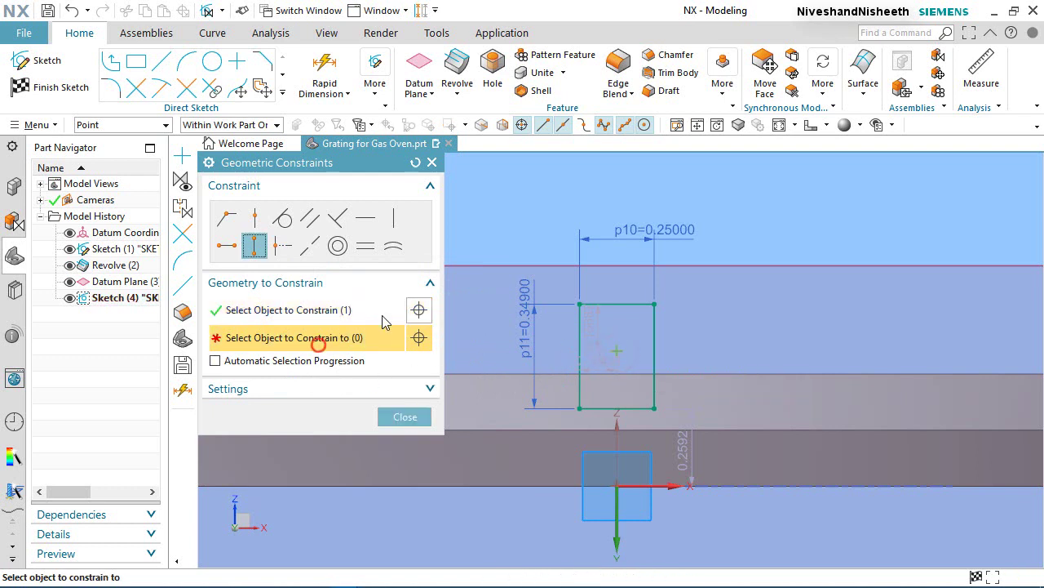
click(620, 303)
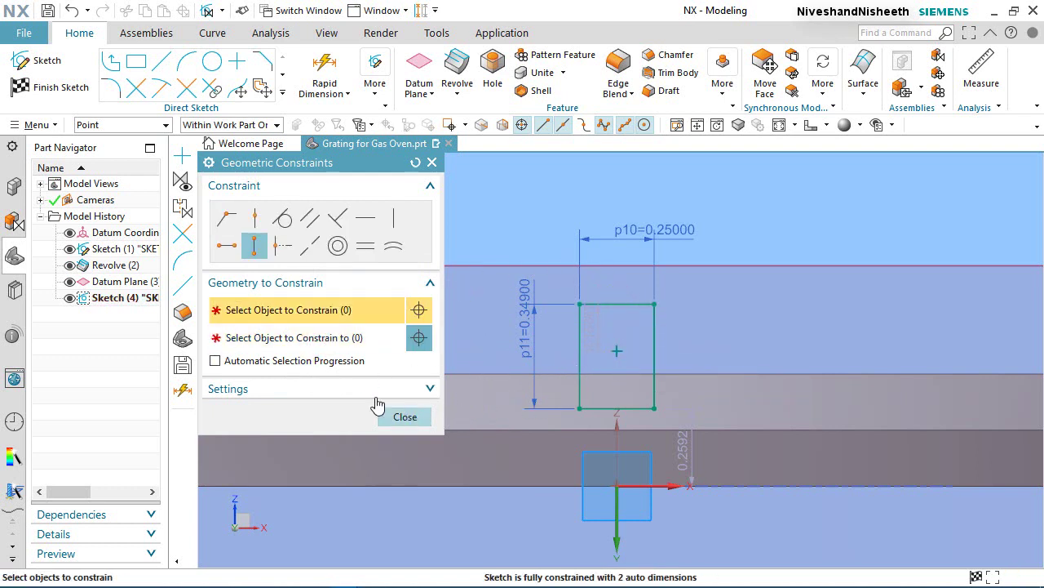
- Align the midpoint of the rectangle's left edge horizontally with the sketch point
click(226, 245)
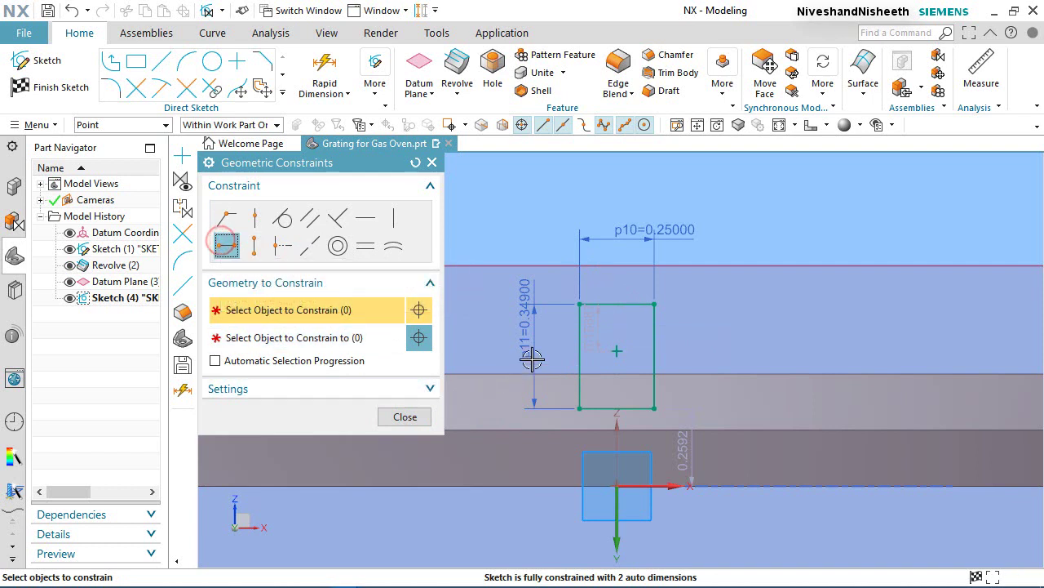
click(579, 353)
click(363, 339)
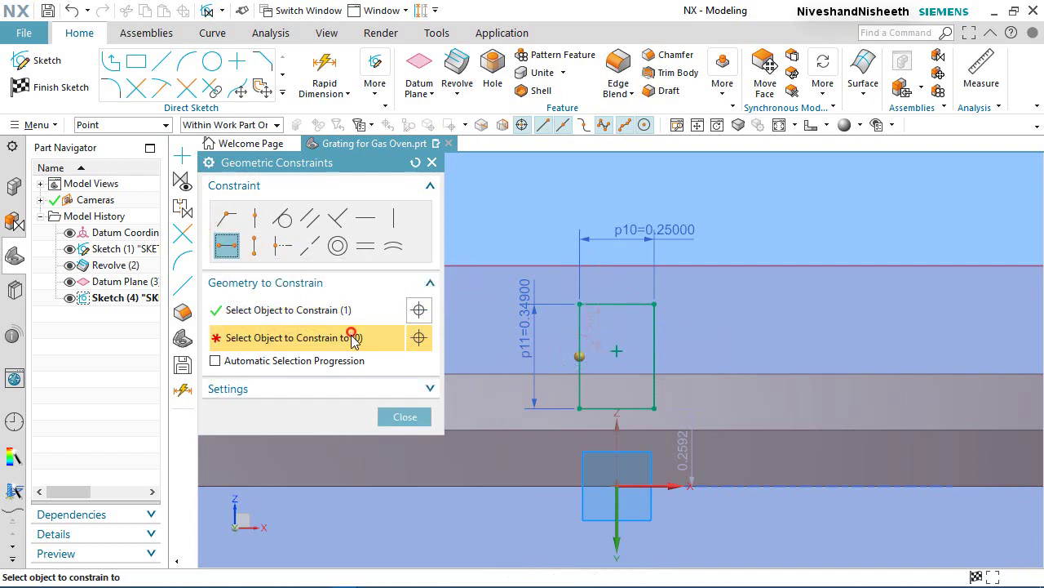
click(617, 353)
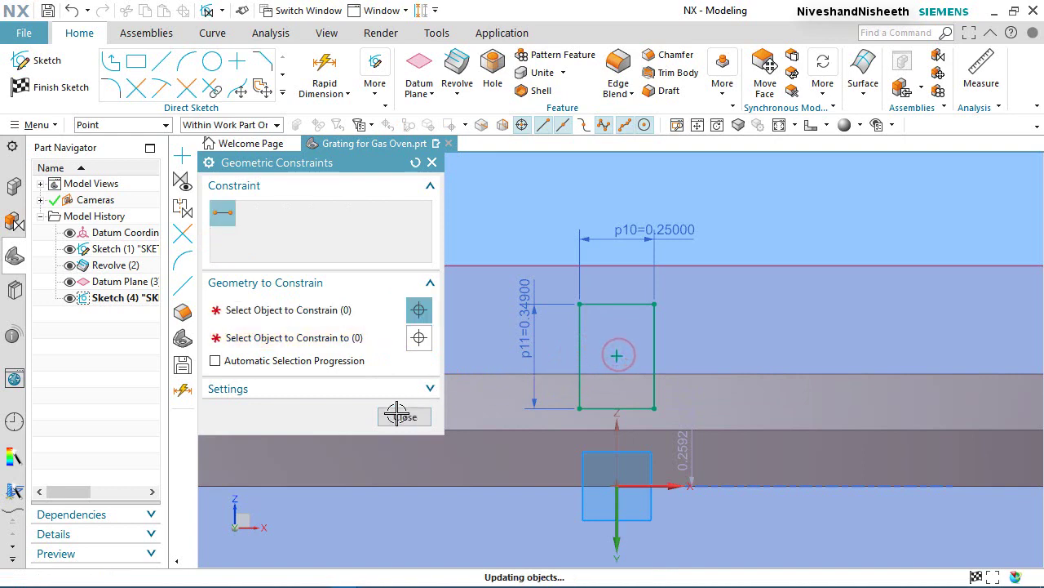
click(406, 417)
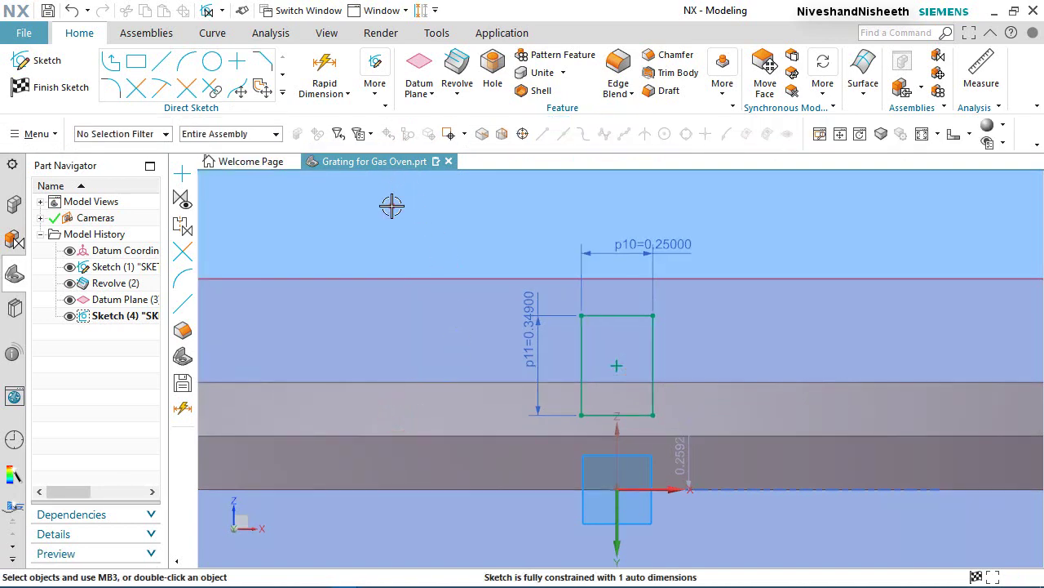
- Dimension the vertical distance from the sketch origin to the centre point and set it to 0.2991 in
key(d)
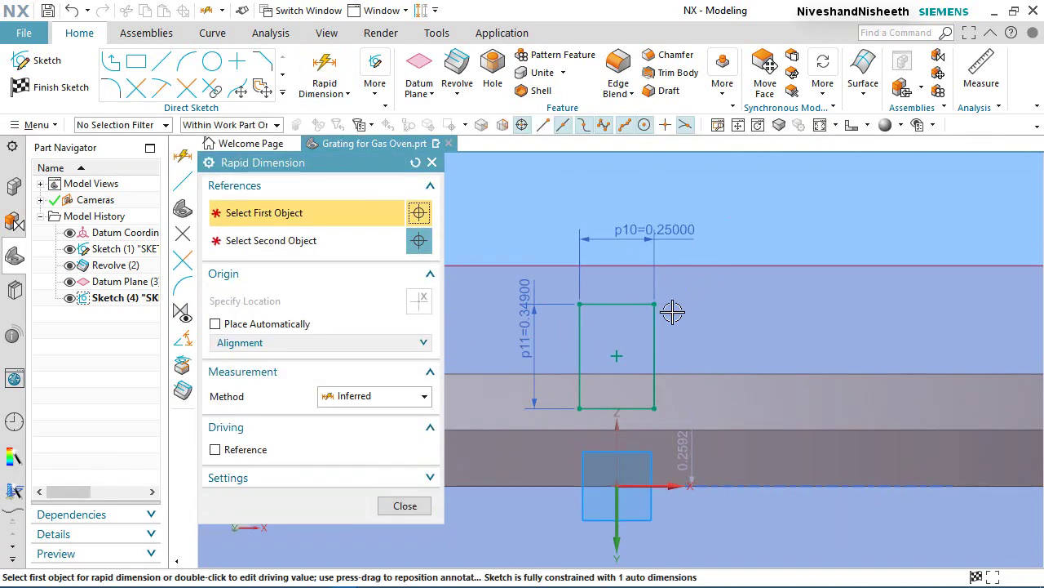
click(617, 356)
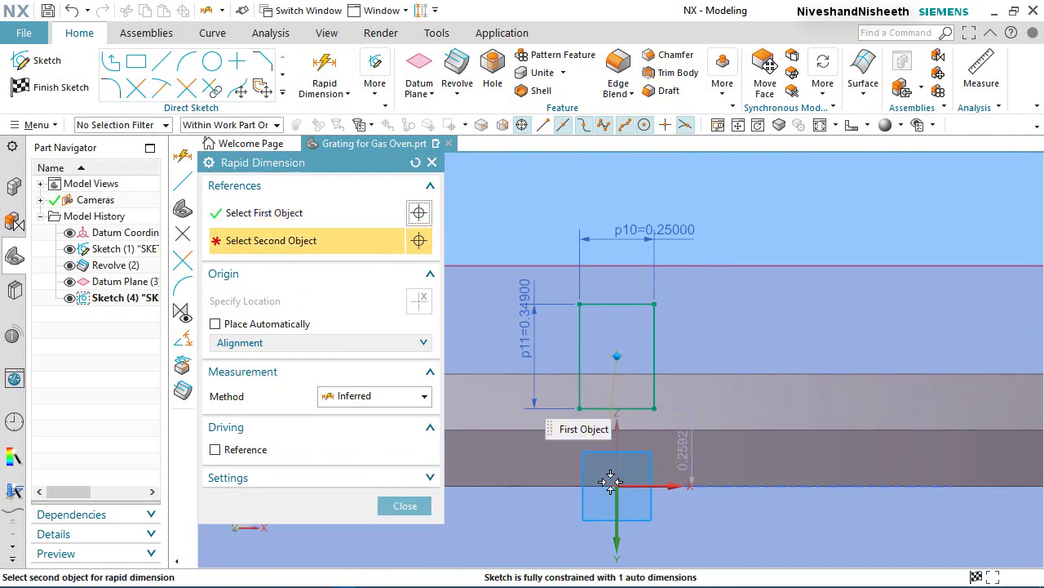
click(614, 484)
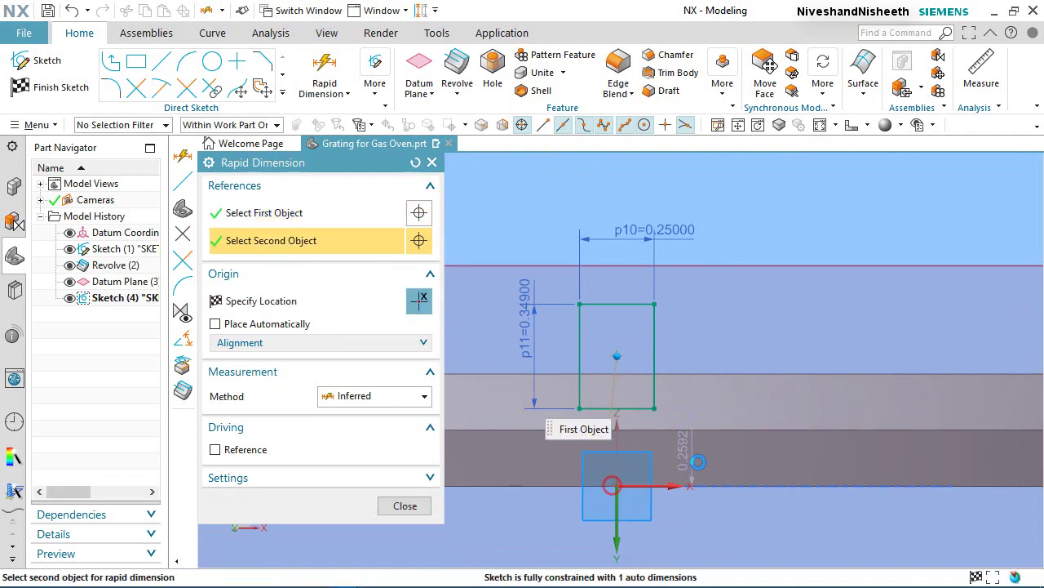
click(785, 457)
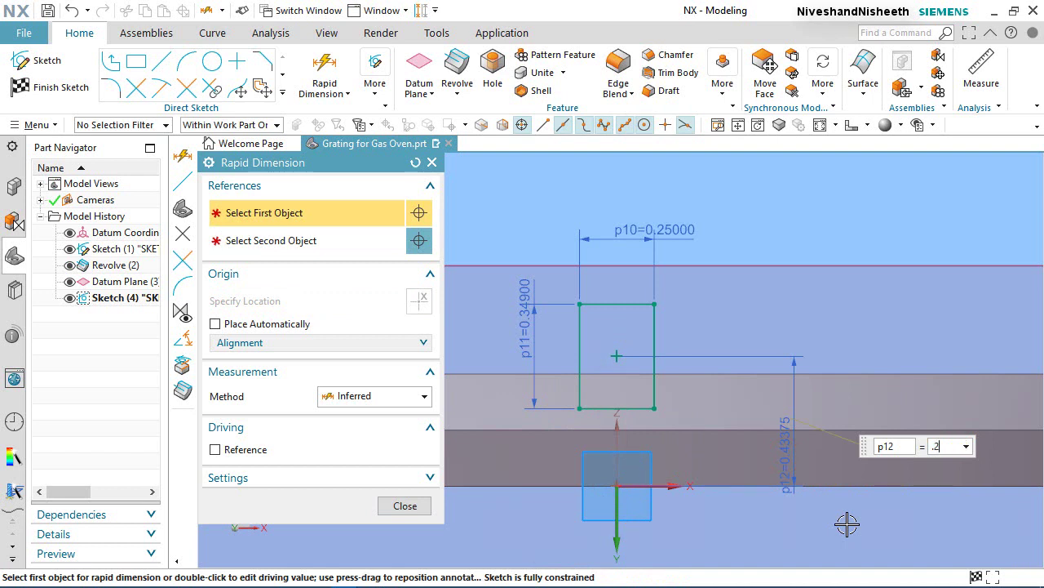
key(Return)
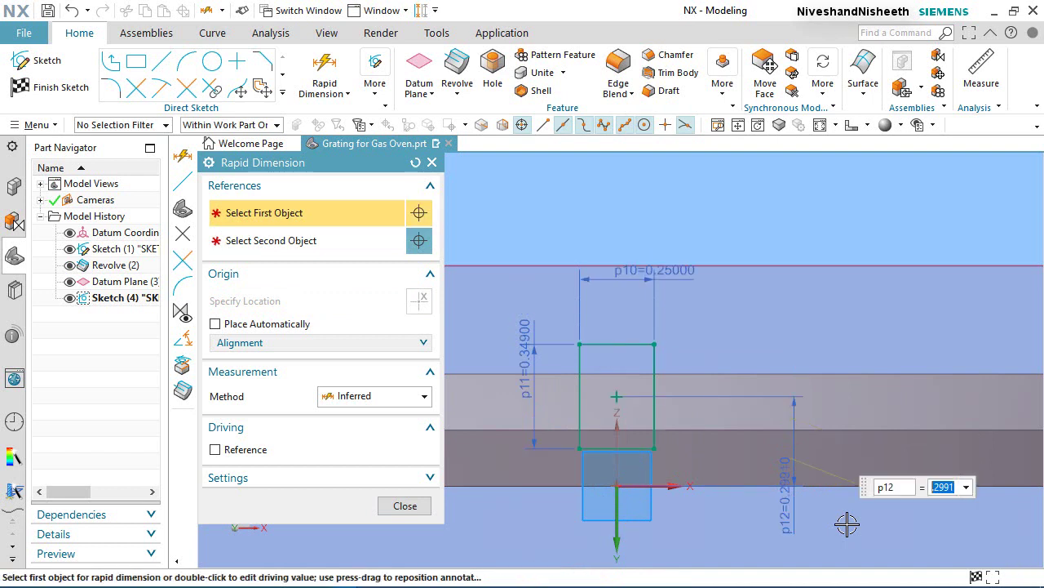
click(405, 507)
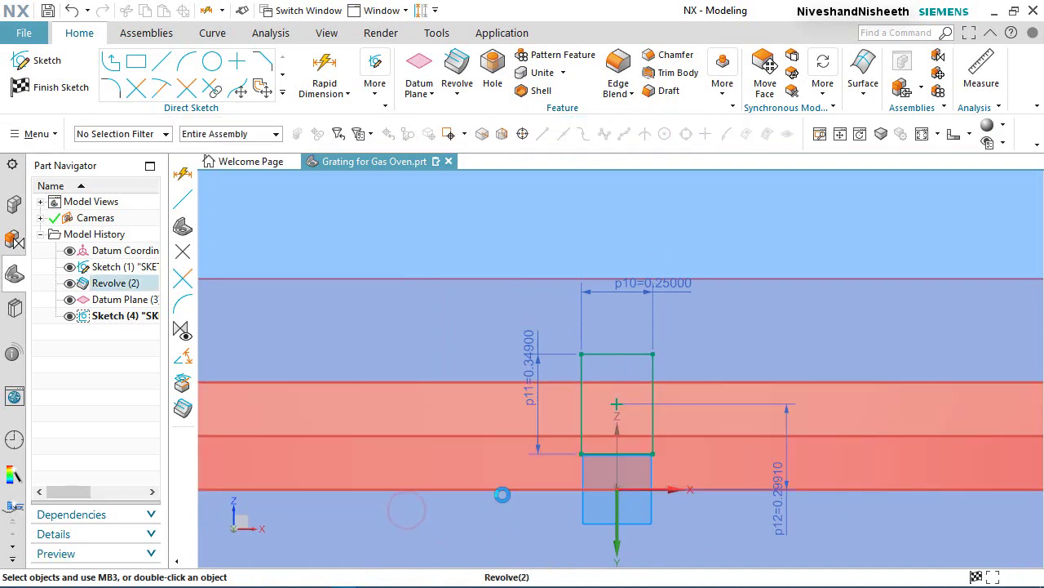
click(883, 517)
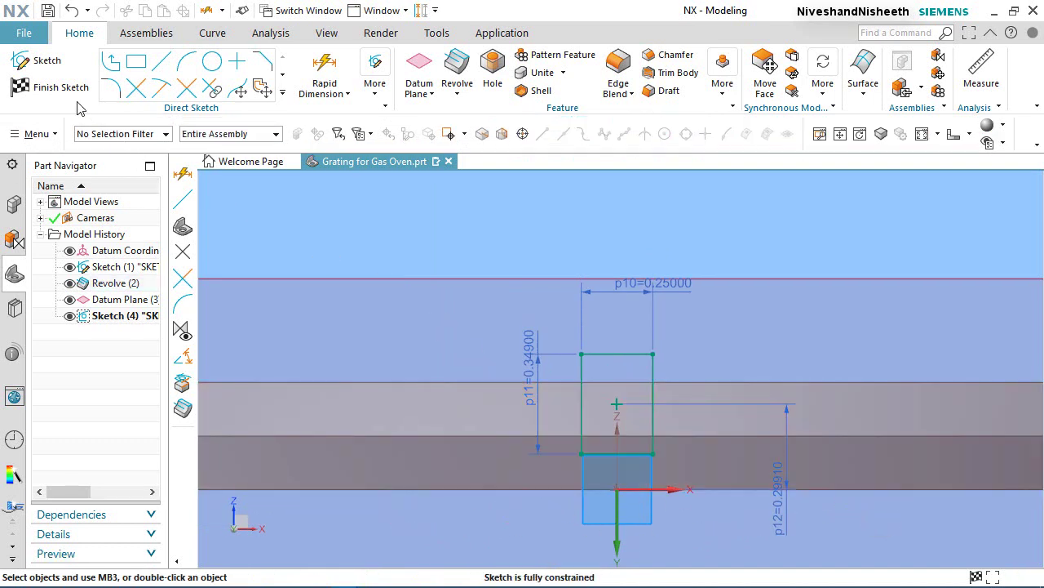
- Finish the rectangle sketch and orient the model to the isometric view
click(59, 87)
click(706, 203)
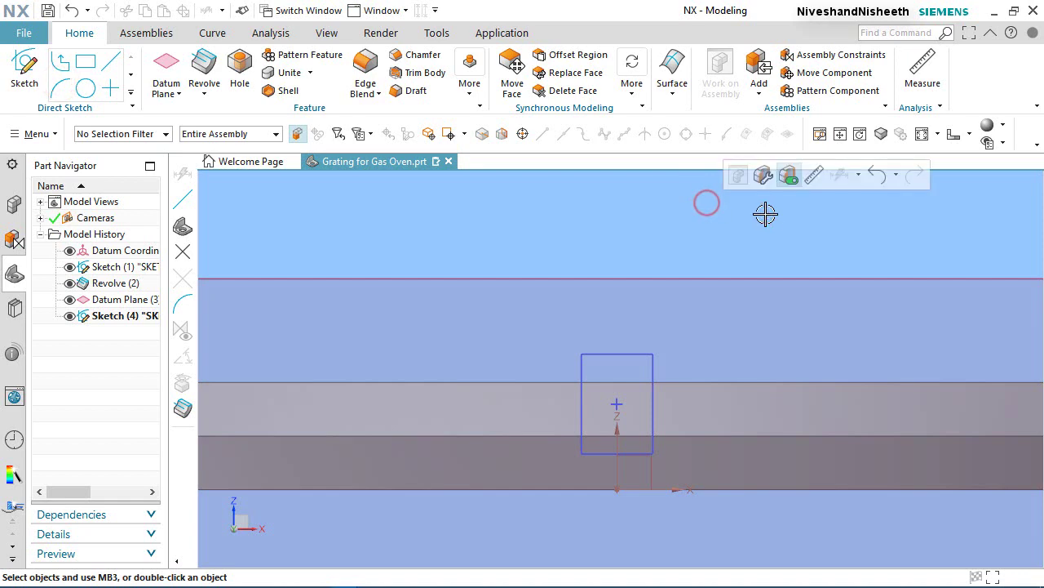
click(971, 135)
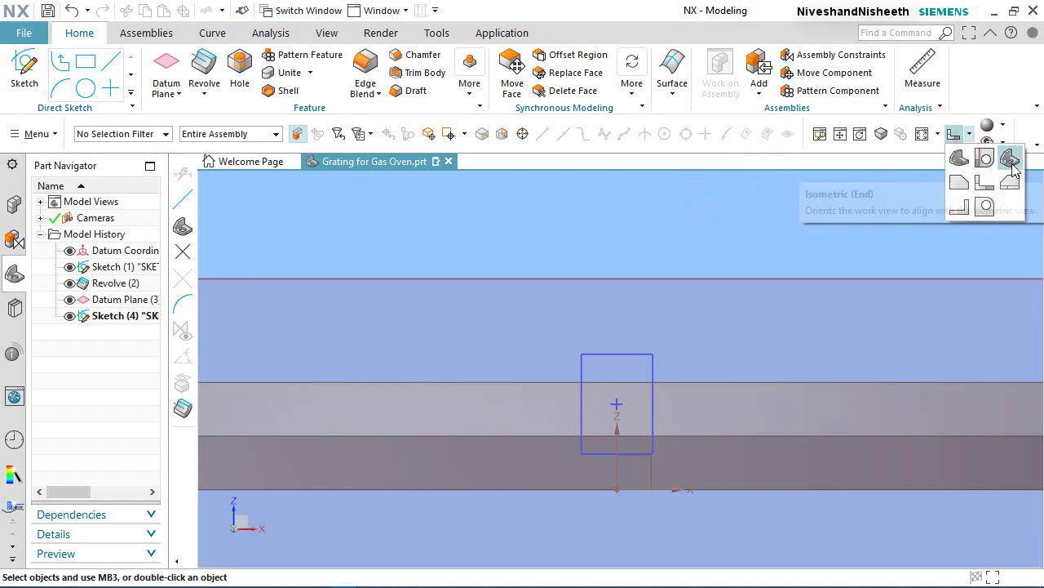
click(1011, 160)
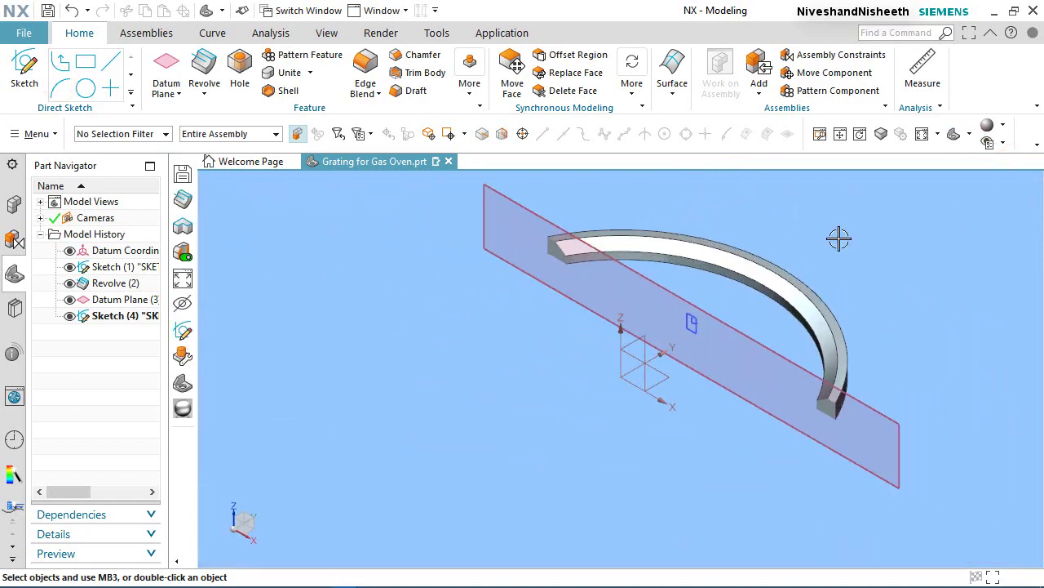
- Turn off the section clipping to show the whole ring and save the part
click(326, 33)
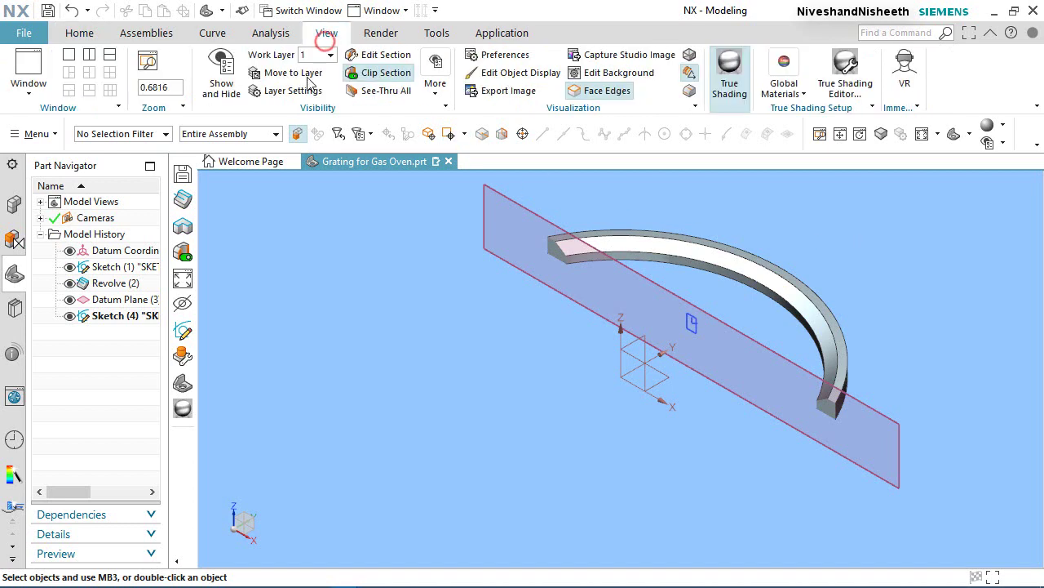
click(386, 72)
click(816, 229)
click(304, 274)
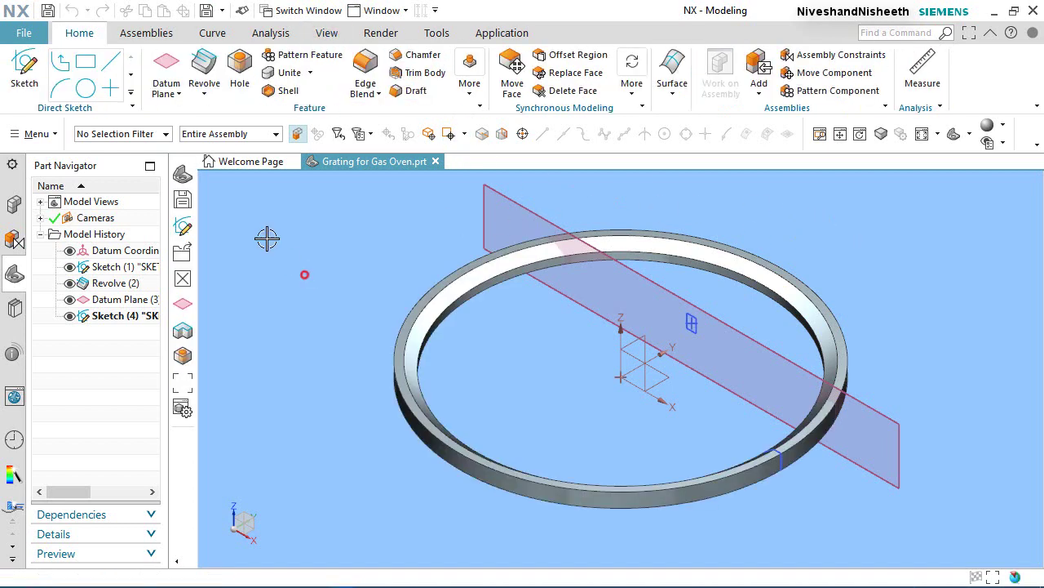
- Create a datum plane at a distance of 3.25 in from the existing offset datum plane
click(178, 72)
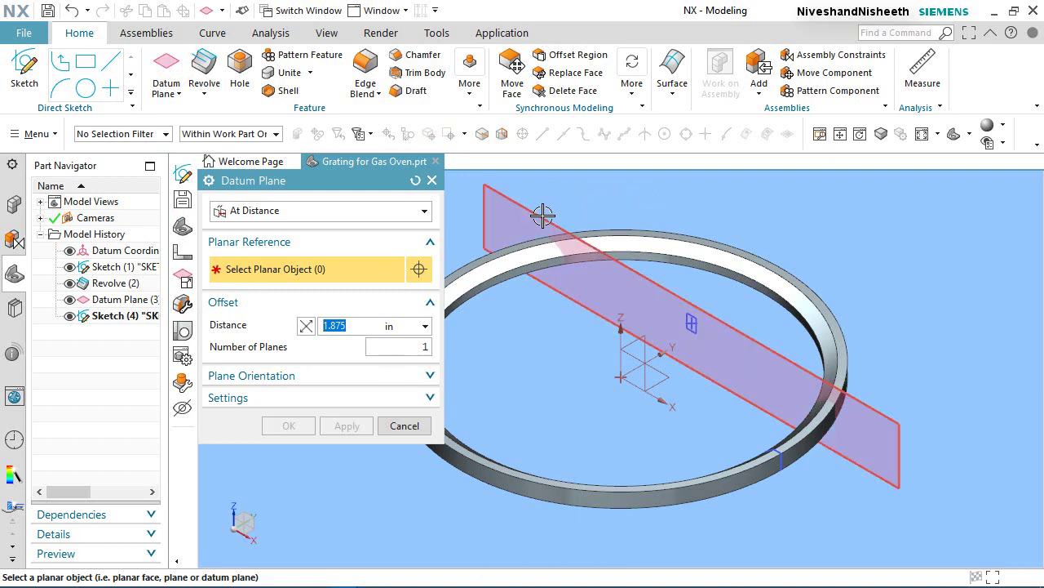
click(543, 214)
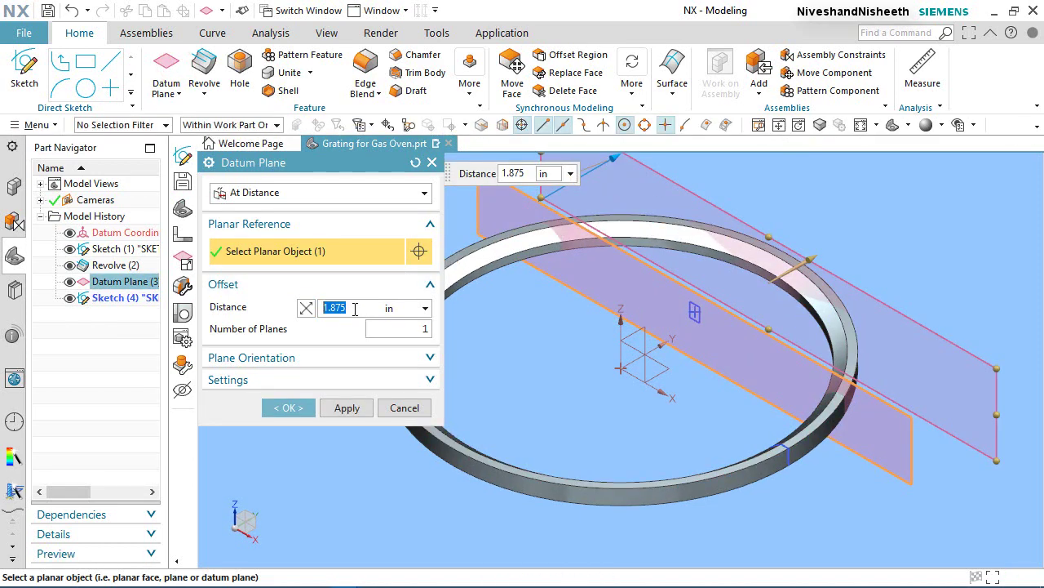
double_click(355, 309)
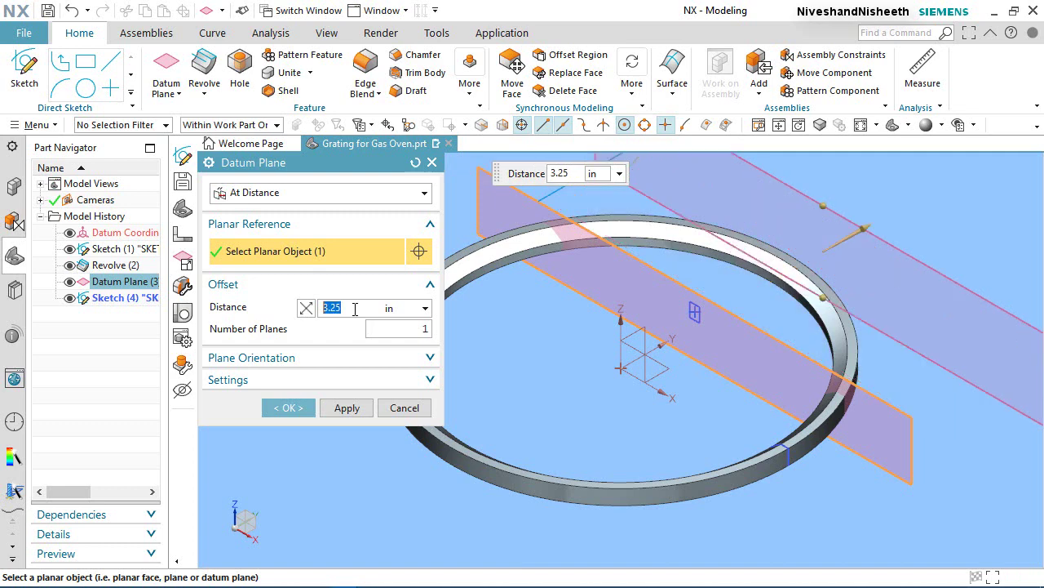
click(288, 407)
- Hide the first offset datum plane and start a sketch on the newly created 3.25 in offset plane
scroll(554, 384, down, 3)
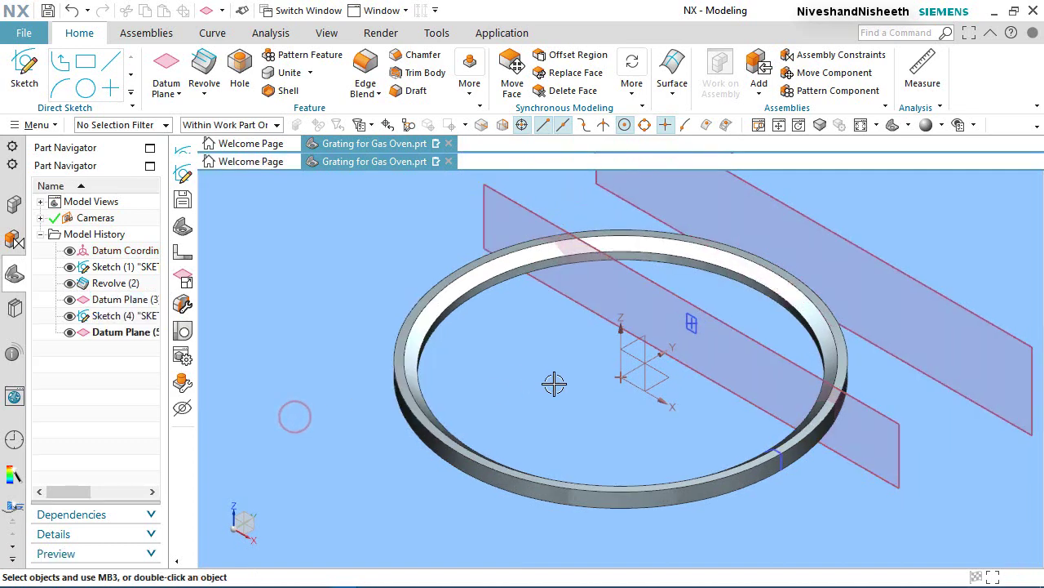
scroll(732, 292, up, 2)
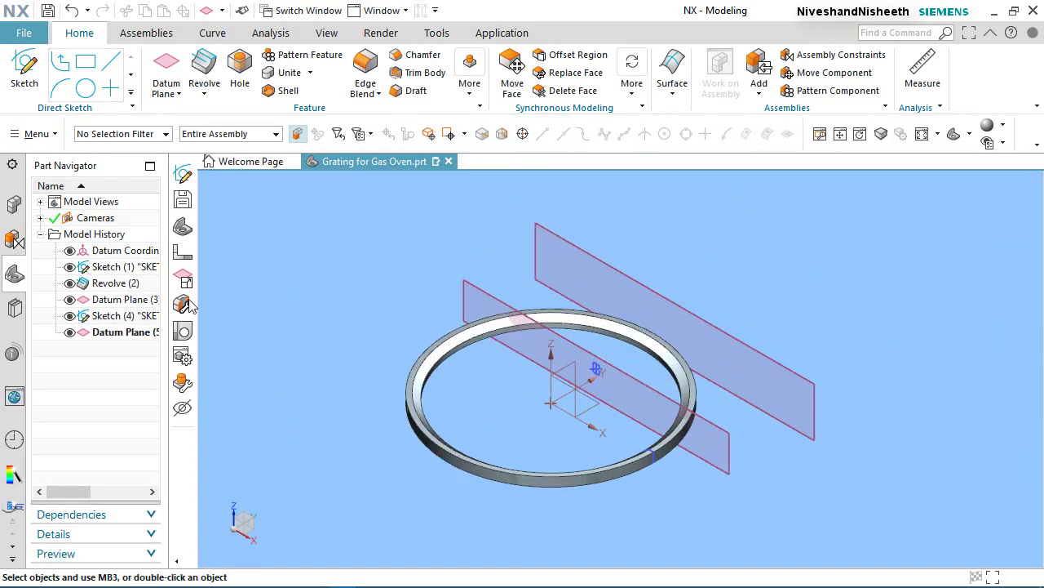
click(70, 300)
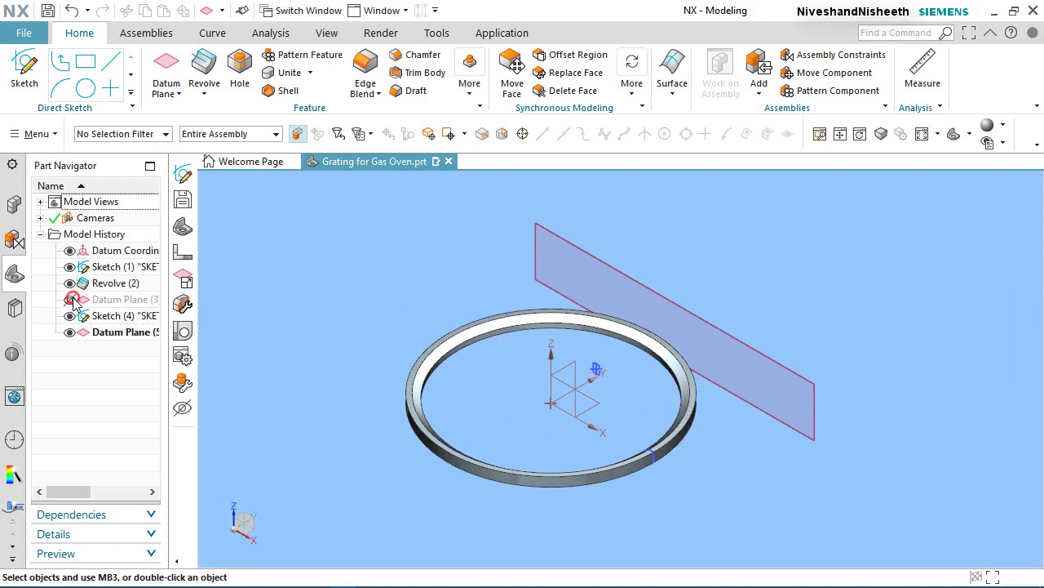
click(297, 243)
click(33, 82)
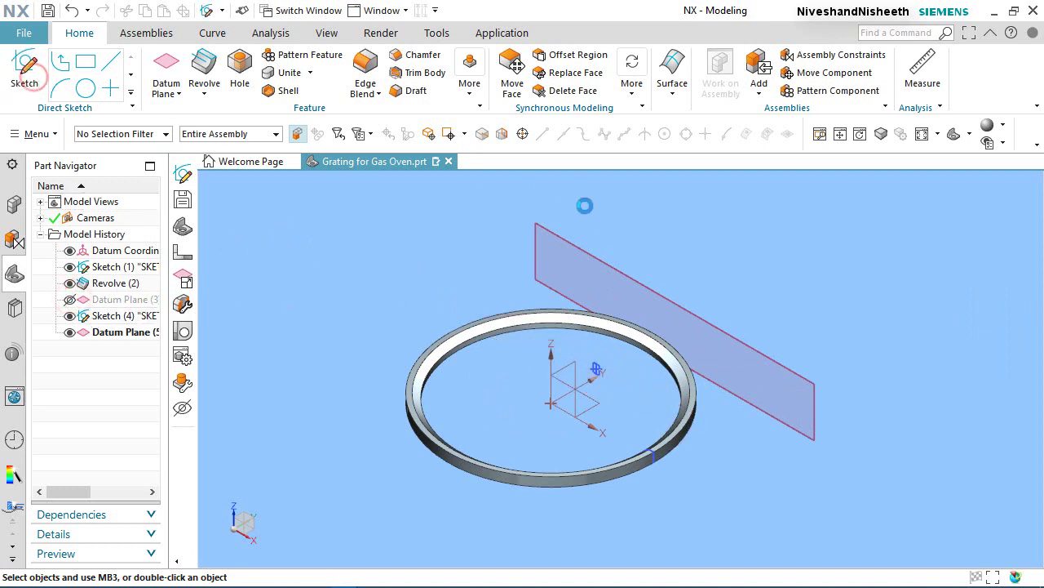
click(627, 264)
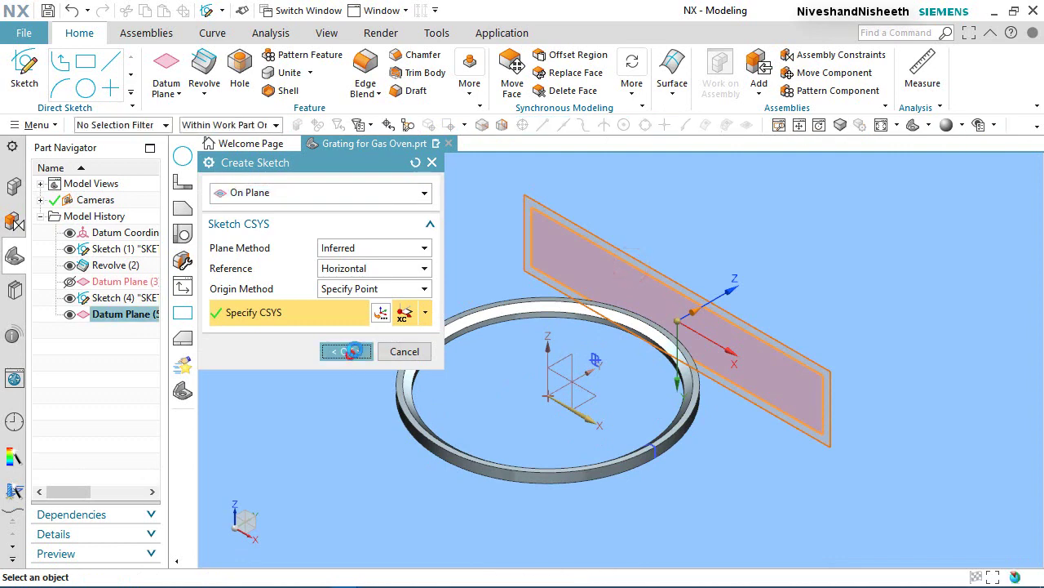
click(346, 351)
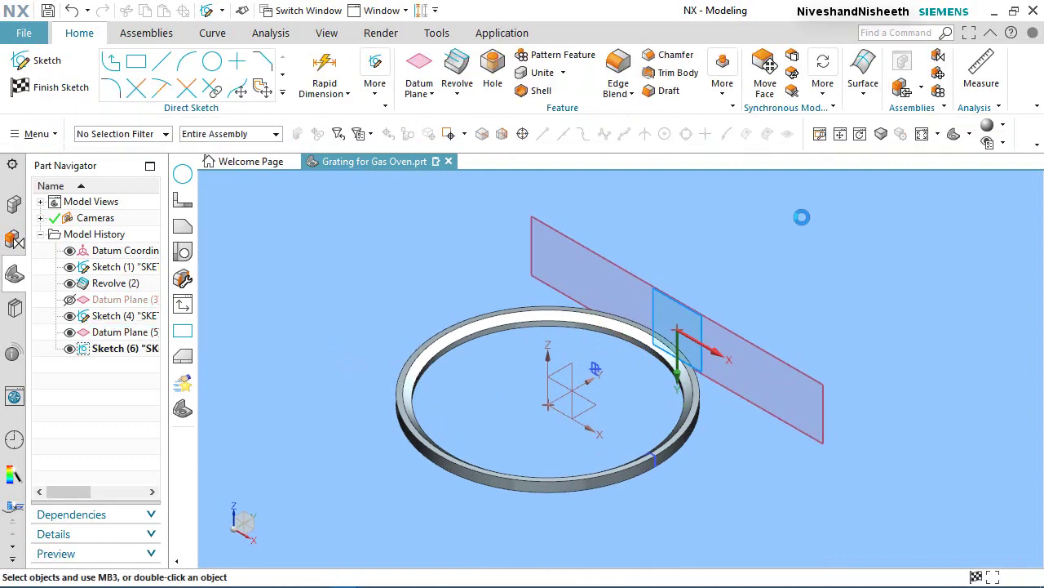
- Clip the ring with a view section along the datum coordinate system's XZ plane and orient the model to the front view
click(563, 382)
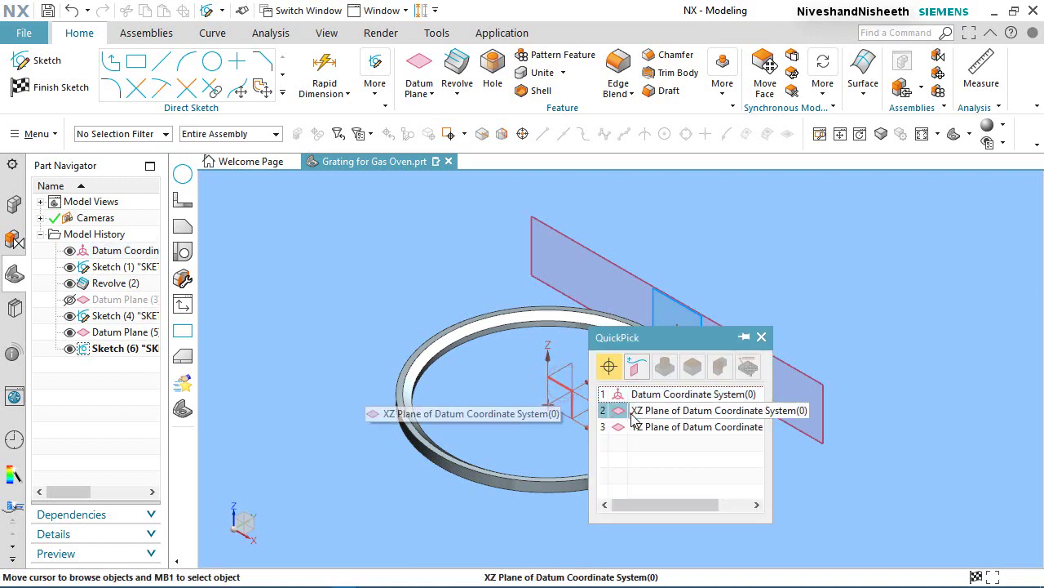
click(631, 413)
click(326, 32)
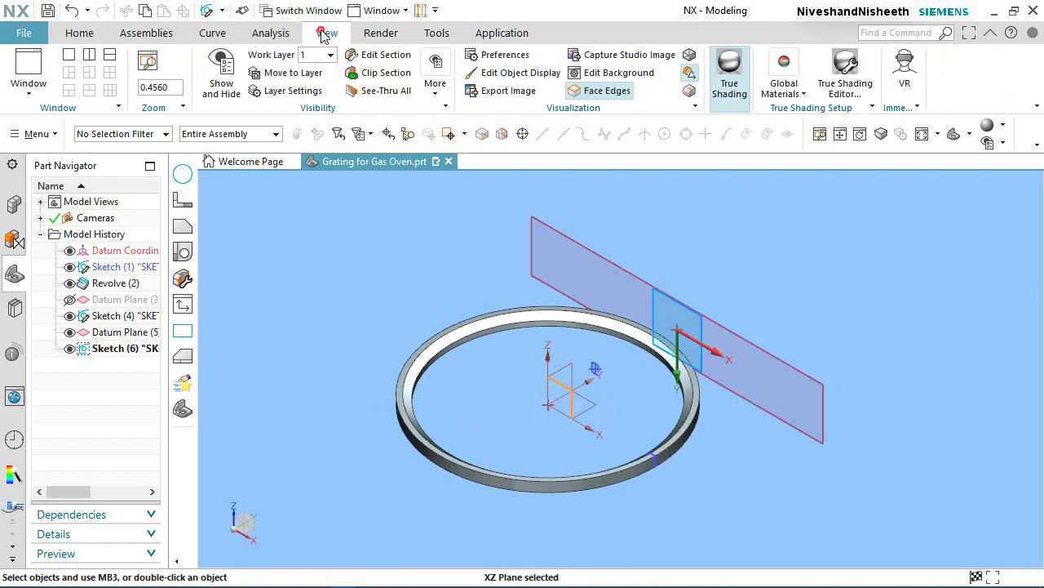
click(387, 55)
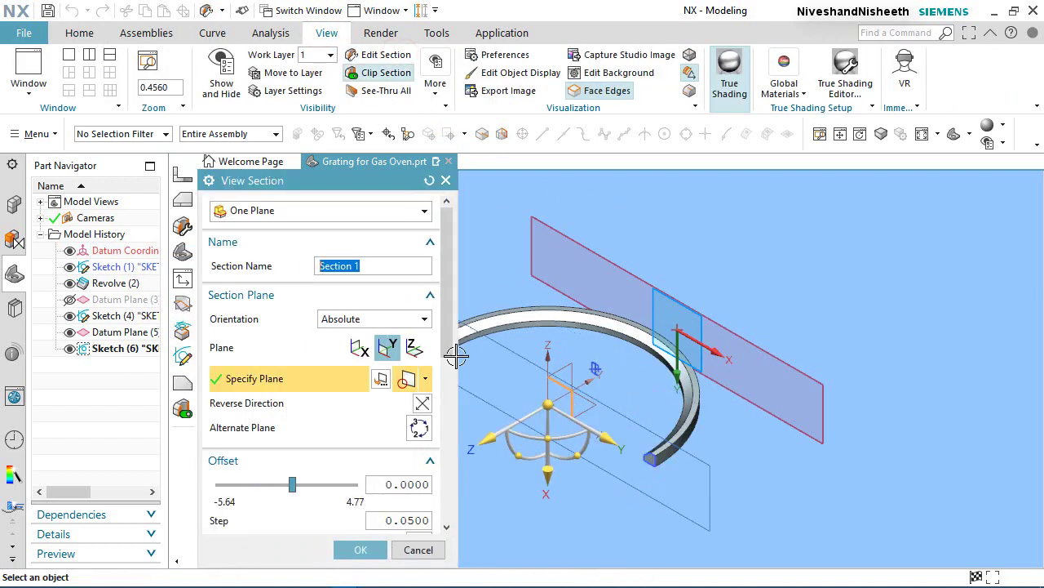
click(359, 548)
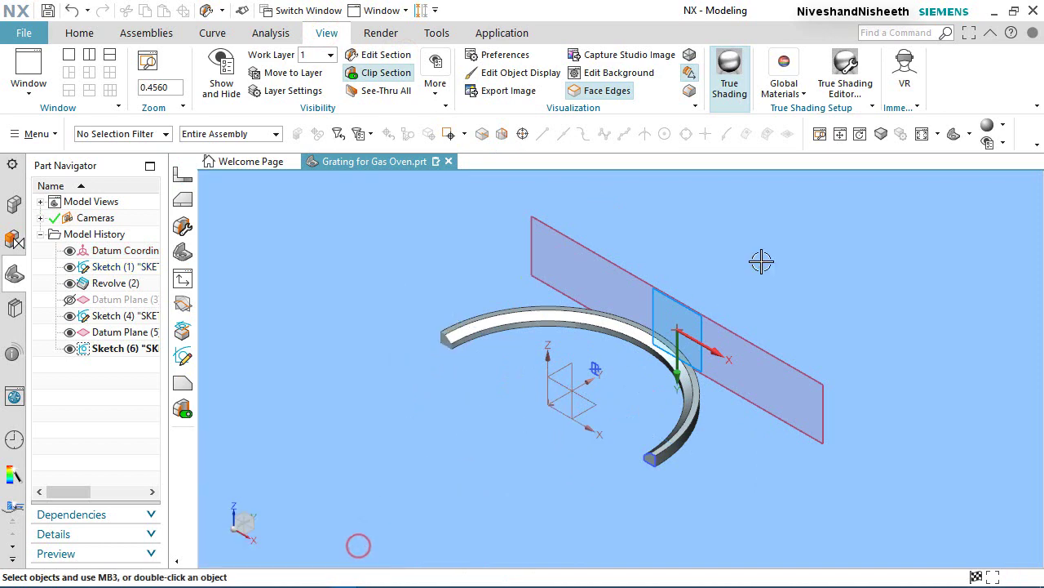
click(971, 135)
click(985, 182)
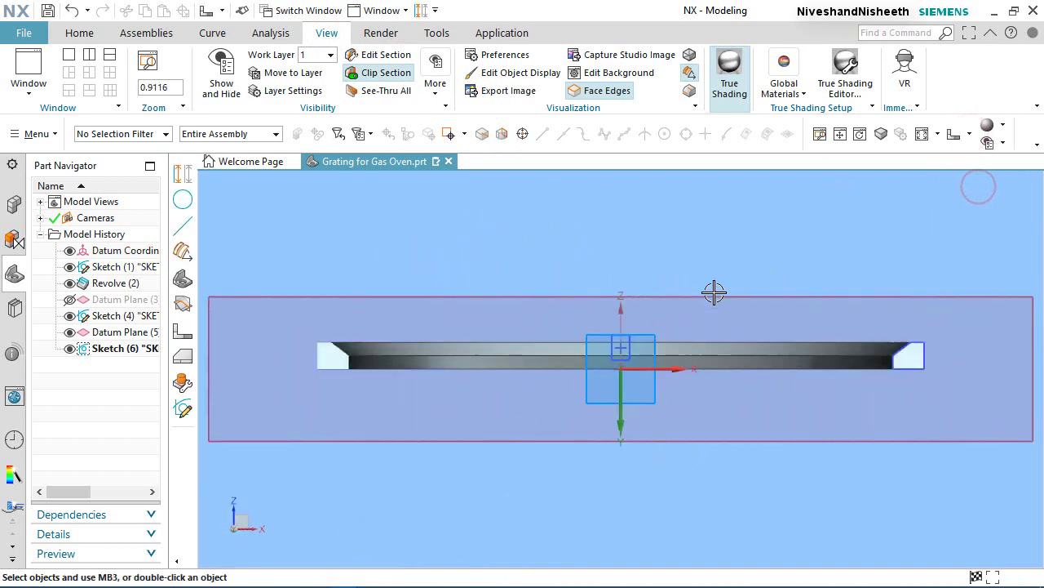
- Project the upper edge of the existing rectangle into the active sketch, using the Single Curve selection rule
scroll(622, 333, up, 5)
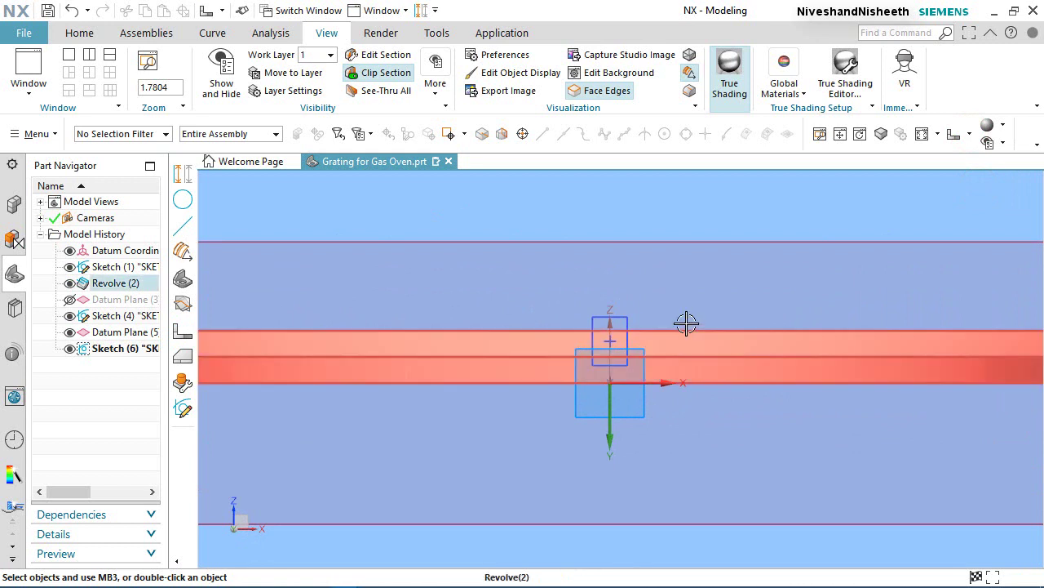
click(80, 33)
click(284, 92)
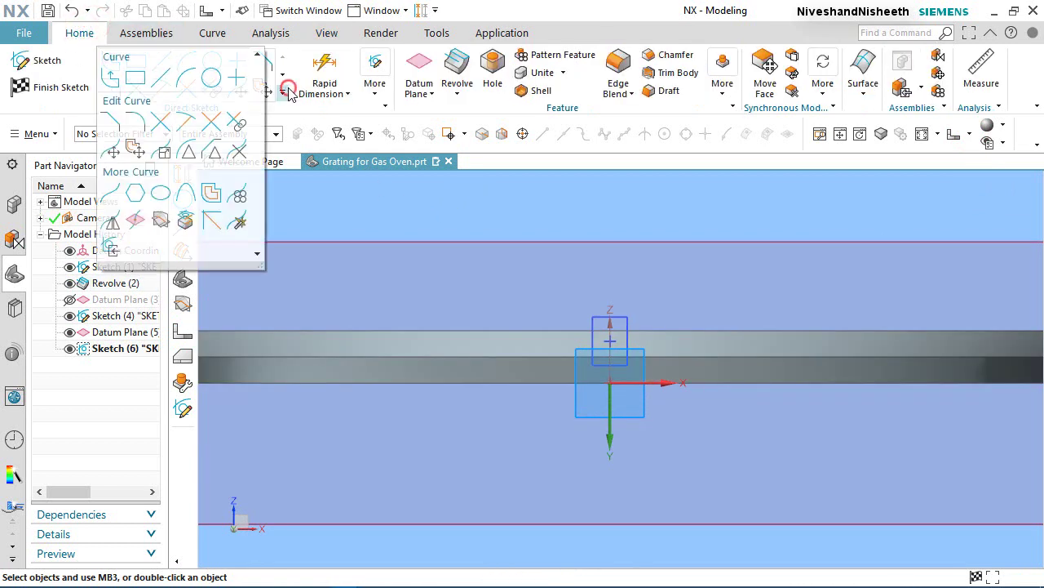
click(186, 222)
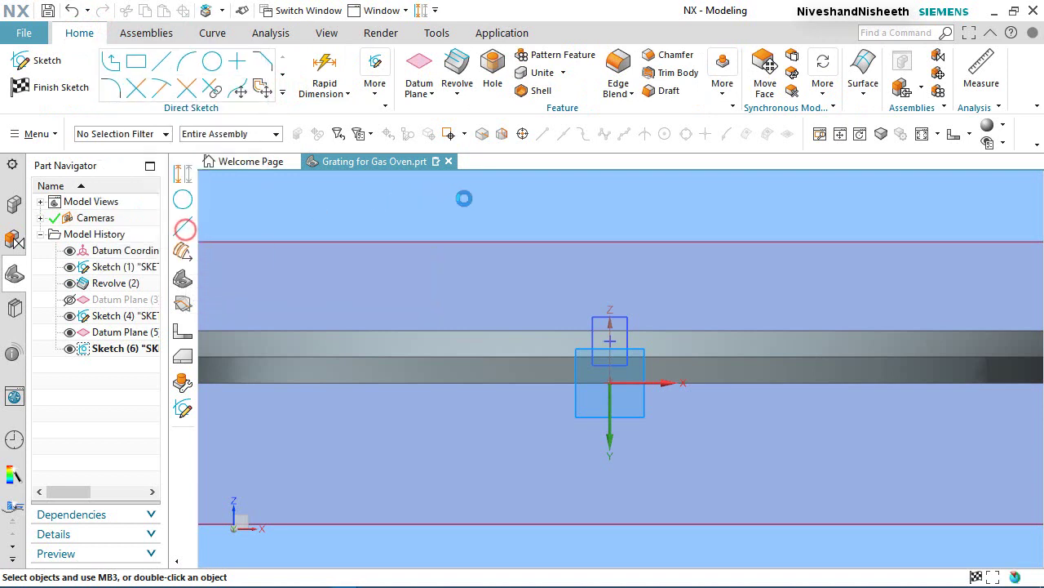
click(576, 135)
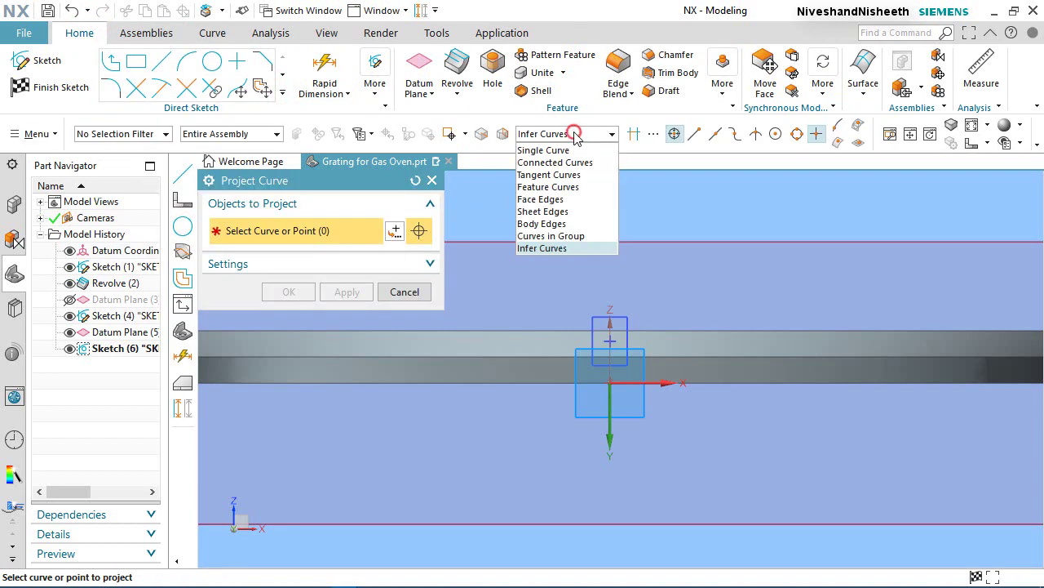
click(563, 153)
middle_drag(618, 275, 620, 310)
click(618, 340)
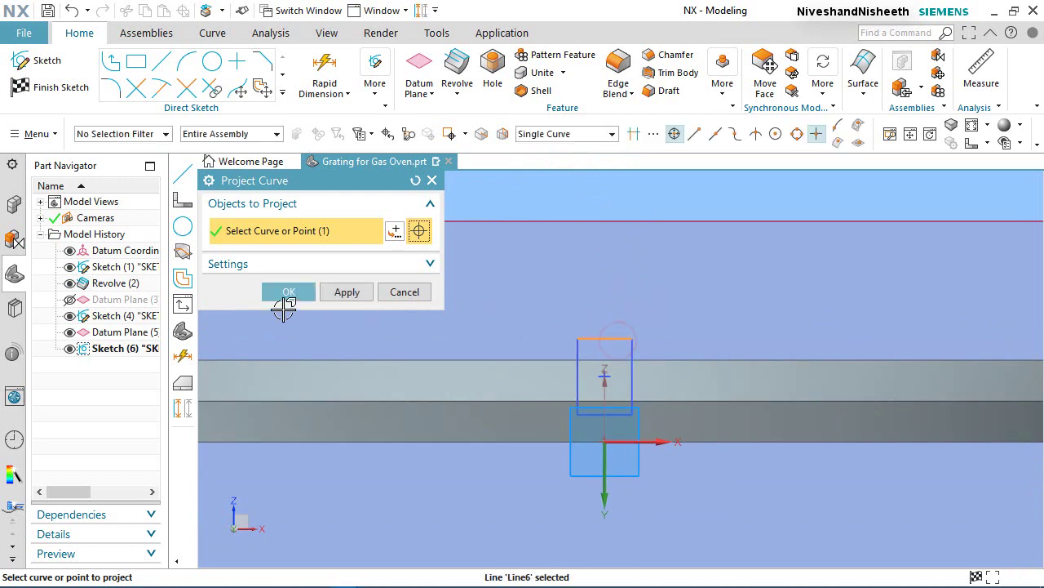
click(285, 292)
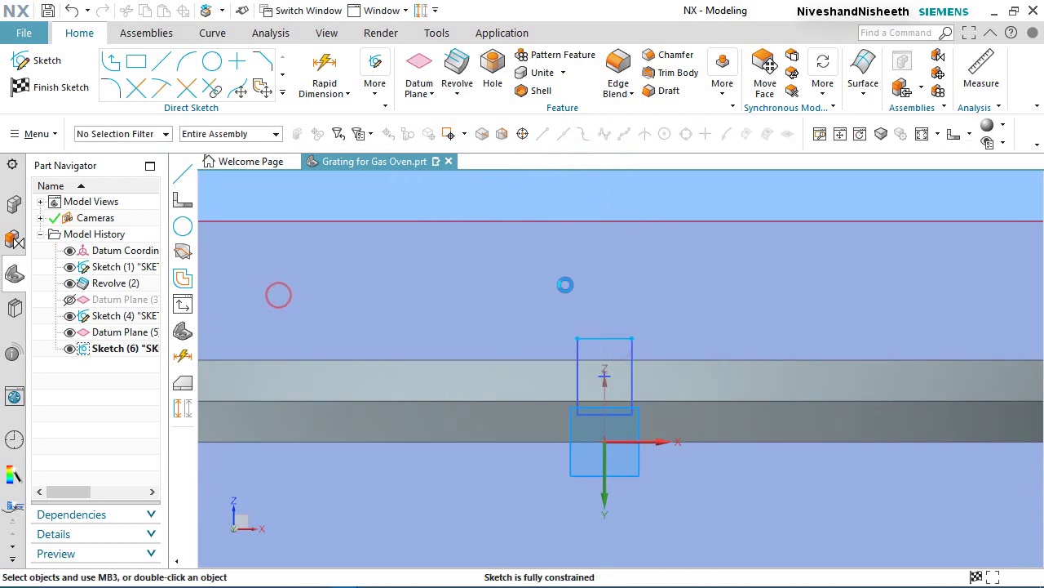
- Draw two outward-slanting lines downward from the projected line's endpoints, with the +X side line about 0.97 in long
click(160, 63)
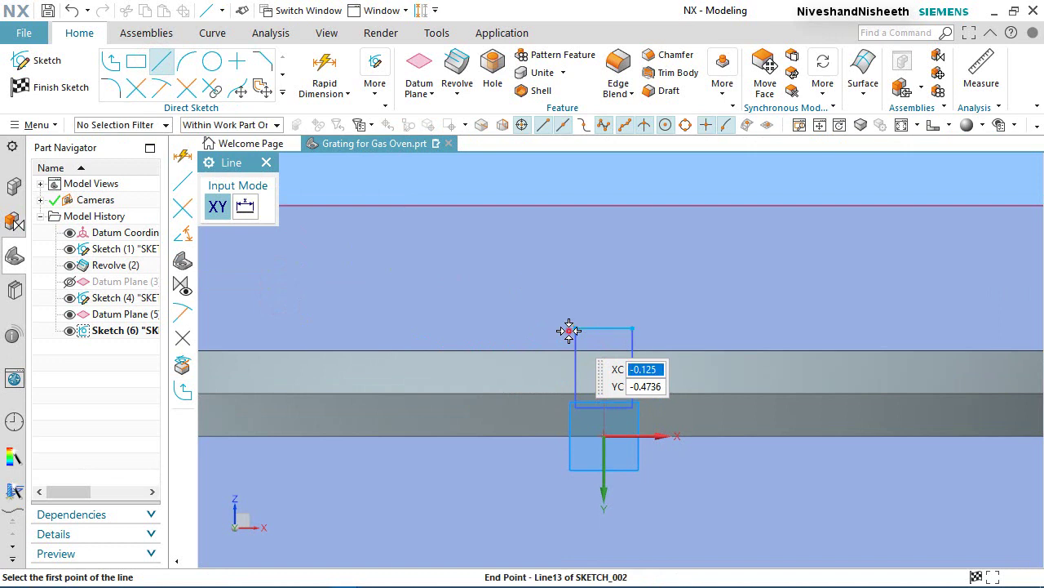
click(568, 331)
click(505, 542)
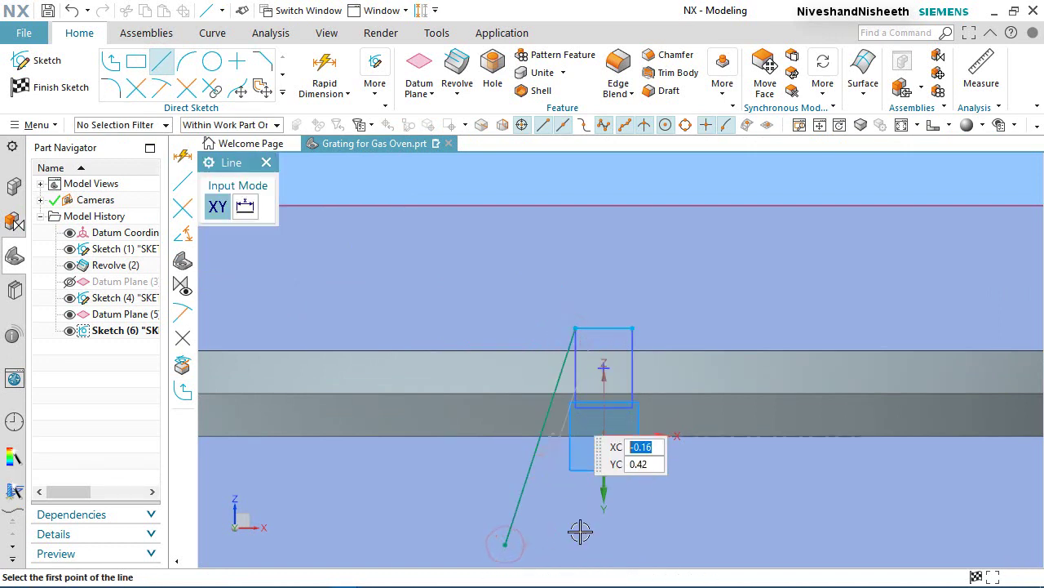
click(633, 327)
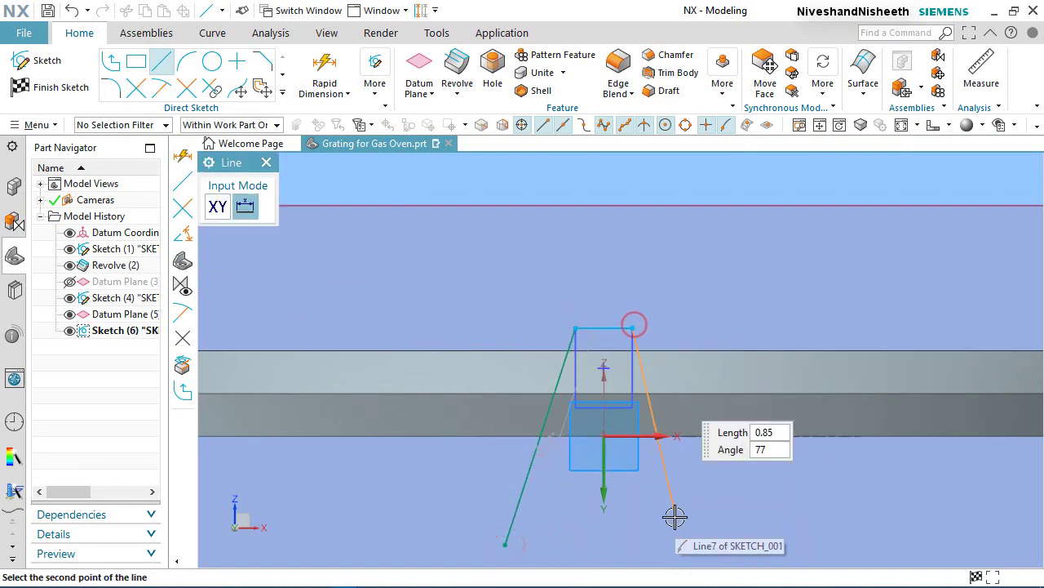
click(671, 545)
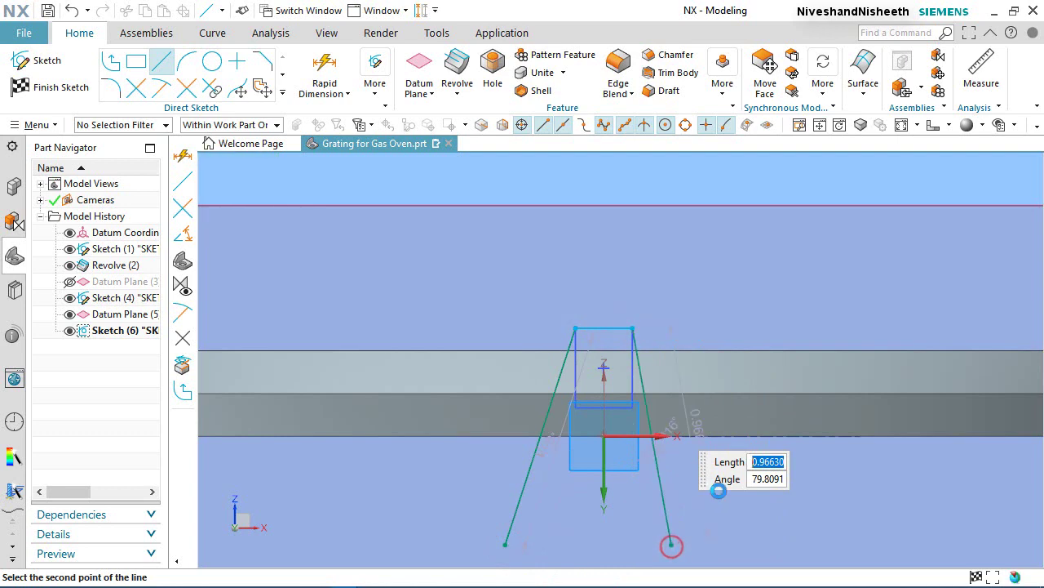
right_click(715, 493)
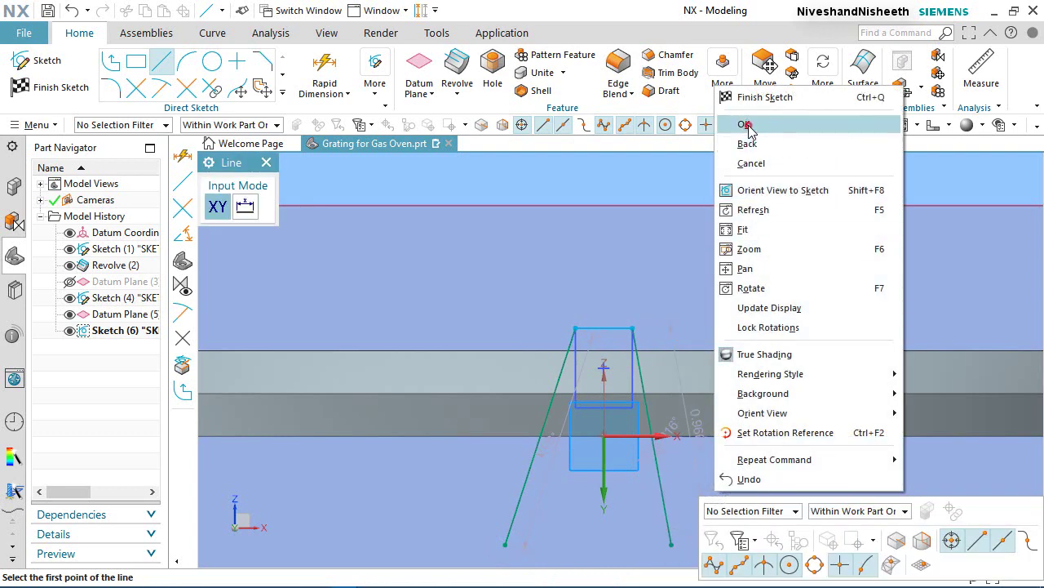
click(744, 124)
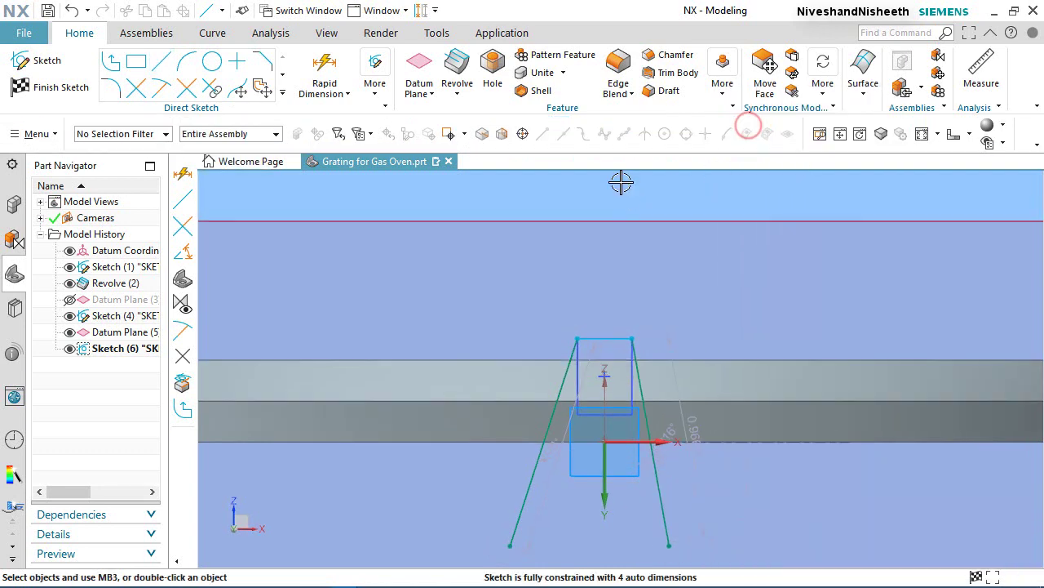
- Constrain the two slanted lines to equal length
click(531, 467)
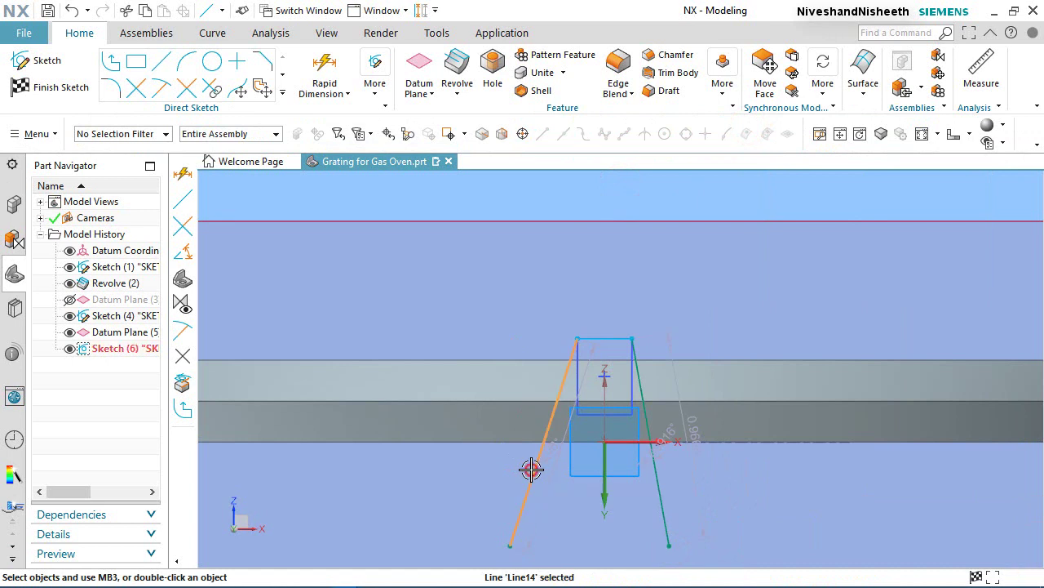
click(661, 484)
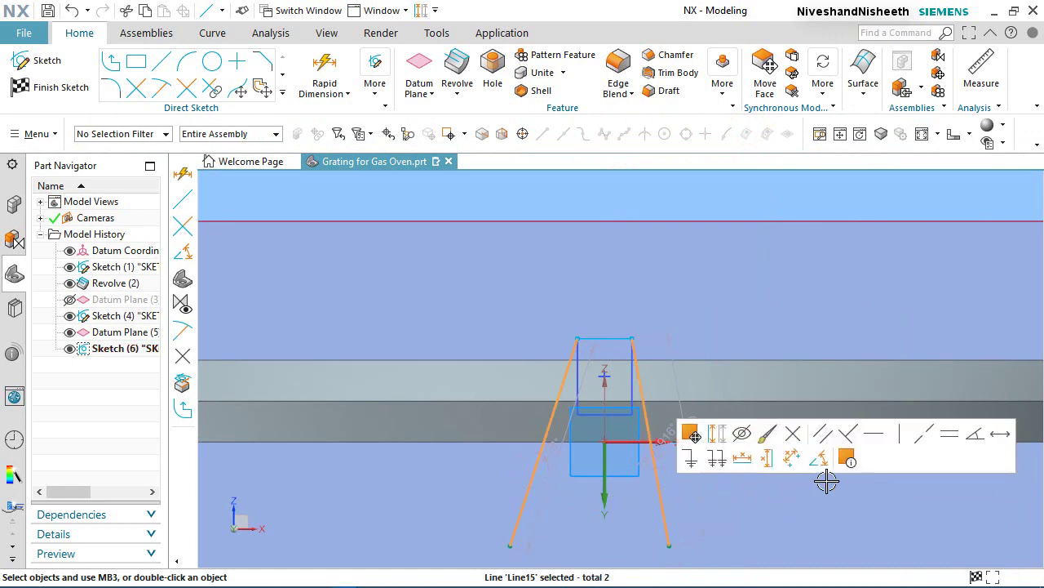
click(951, 433)
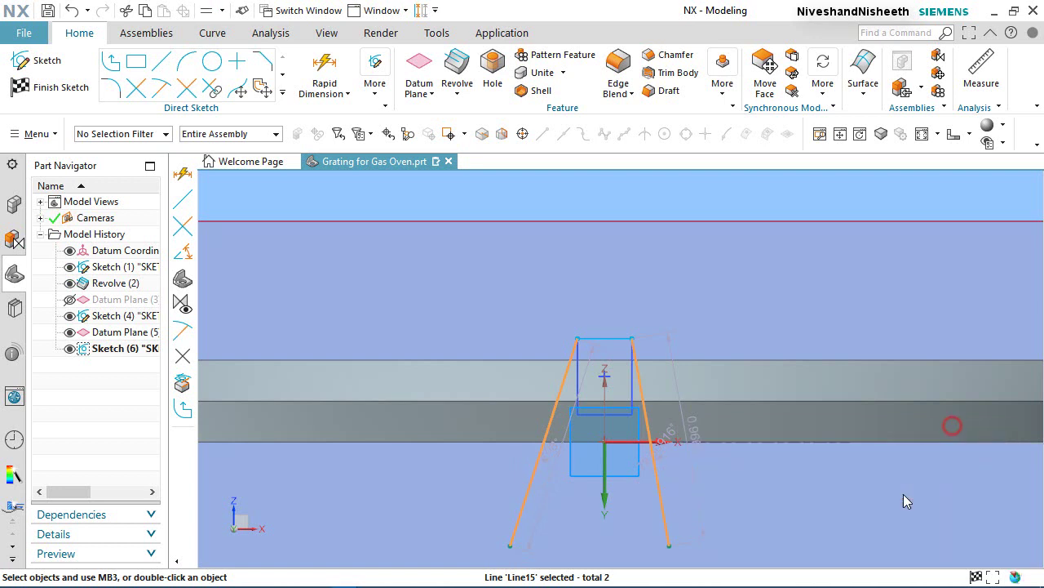
- Make the two slanted lines symmetric about the vertical centerline of the datum coordinate system
scroll(589, 297, down, 2)
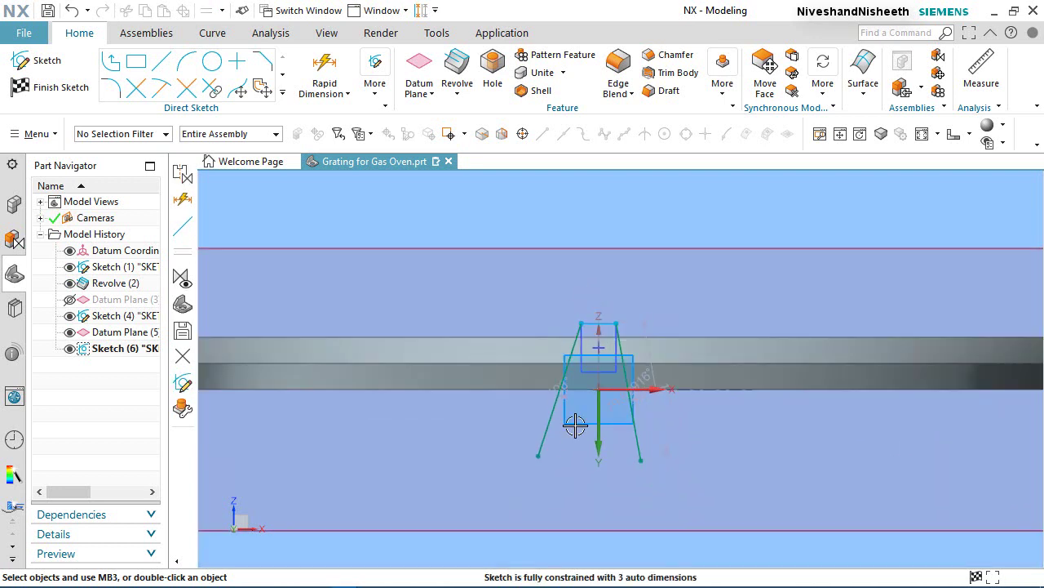
scroll(575, 425, up, 2)
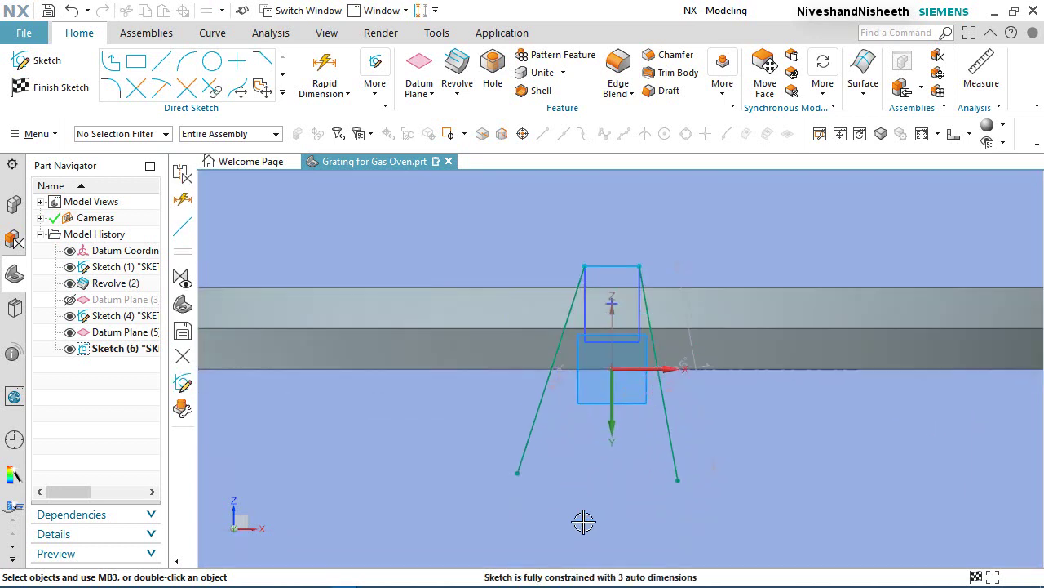
click(374, 85)
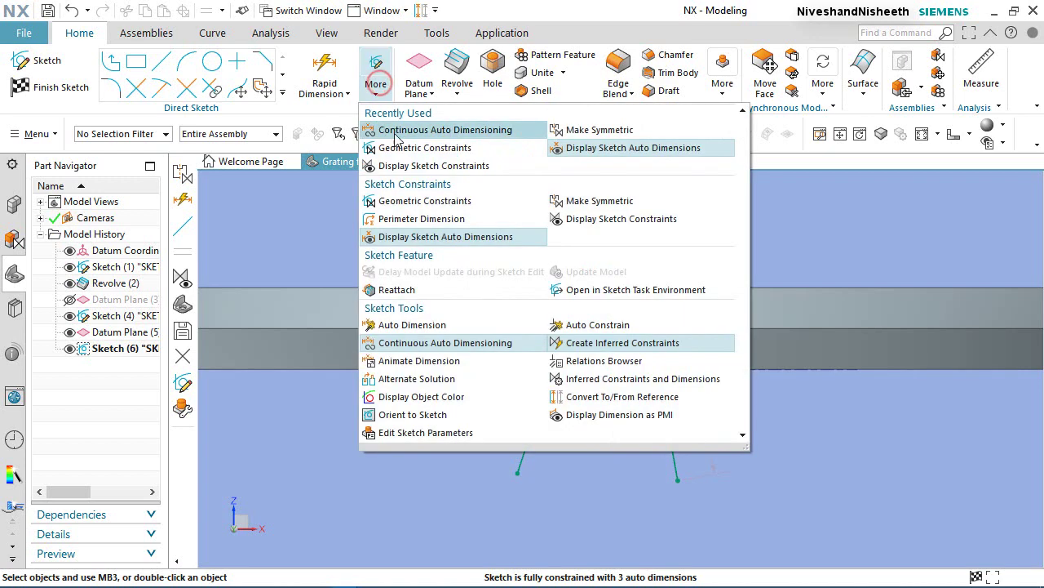
click(578, 135)
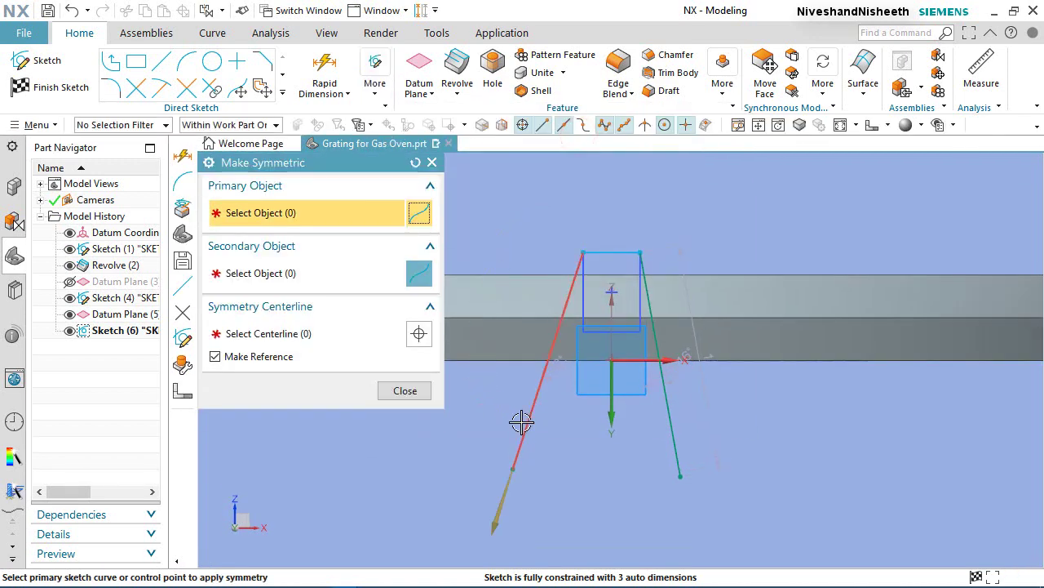
click(522, 421)
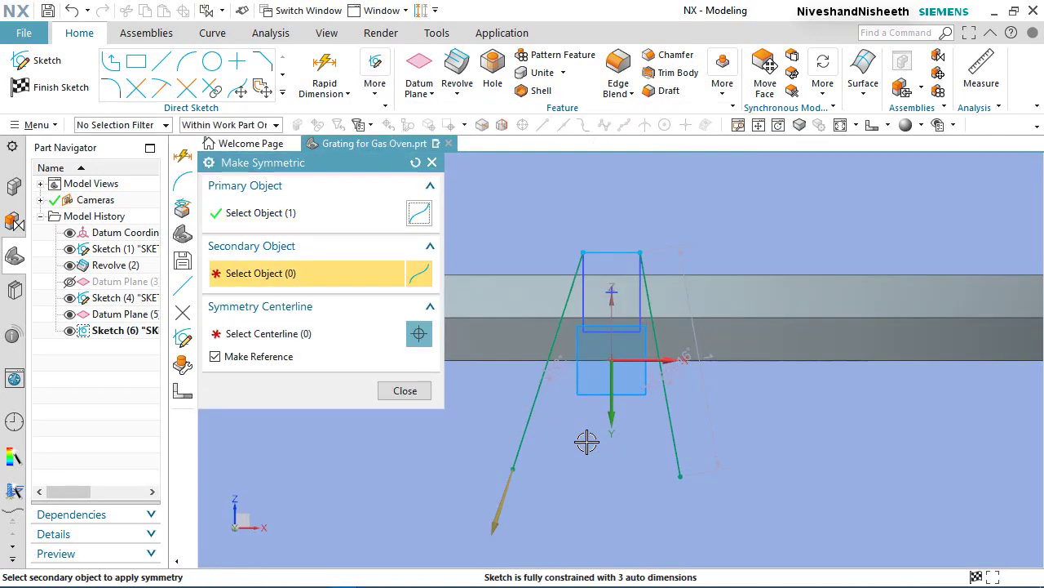
click(667, 420)
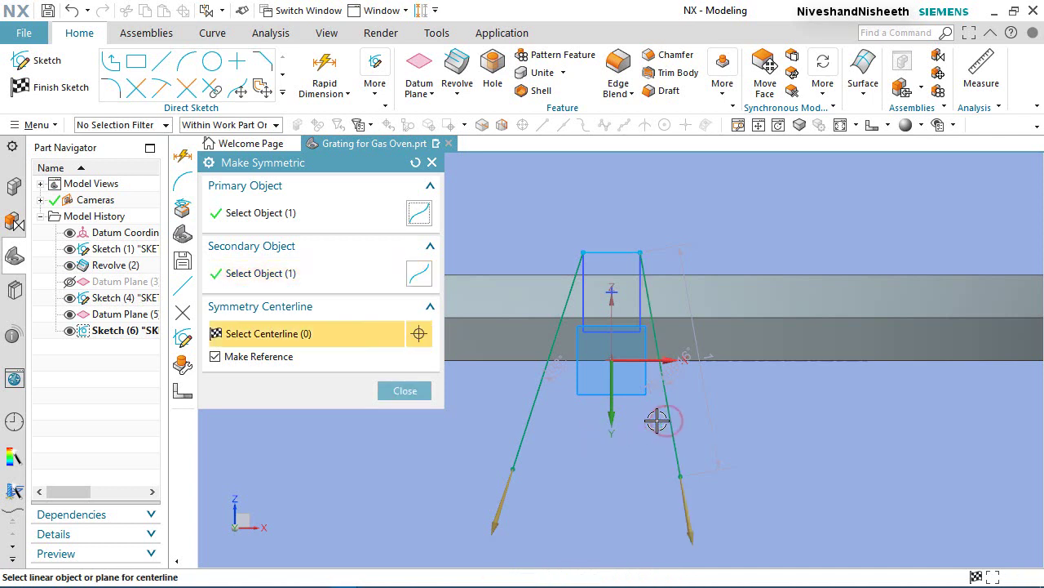
click(612, 301)
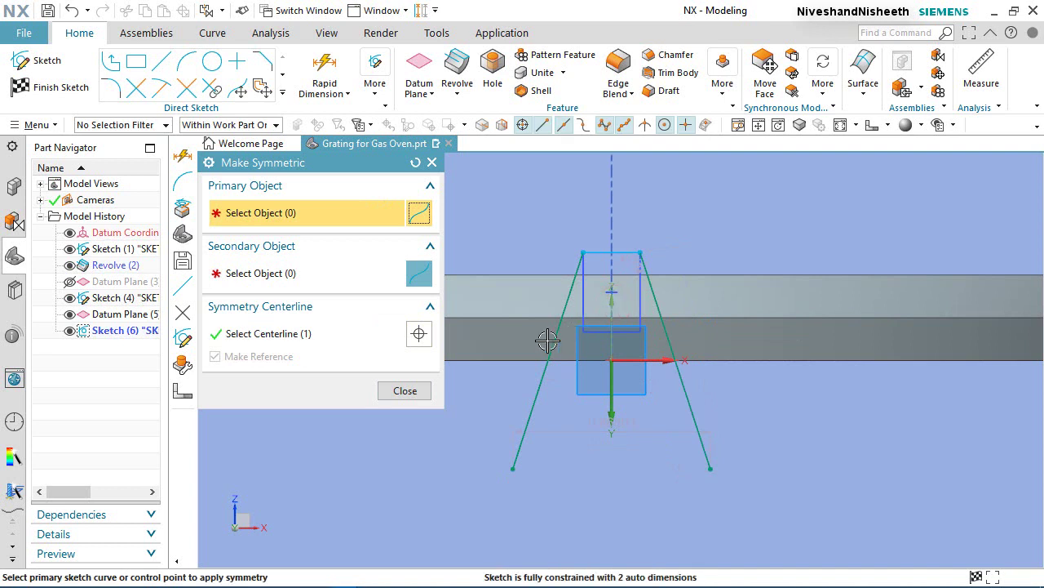
click(417, 390)
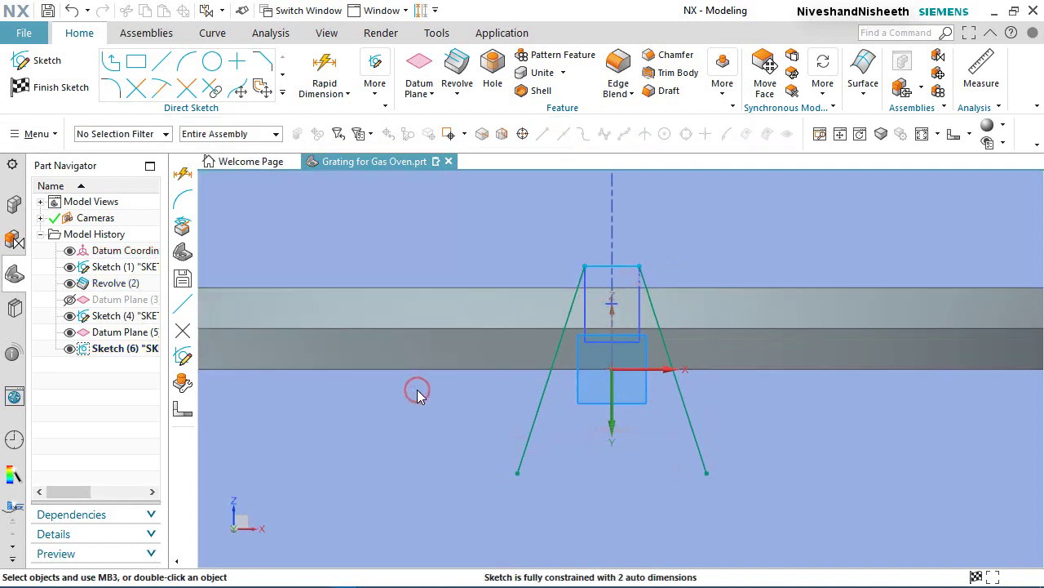
- Close the trapezoid with a horizontal line about 0.87 in long joining the slanted lines' lower endpoints
click(162, 62)
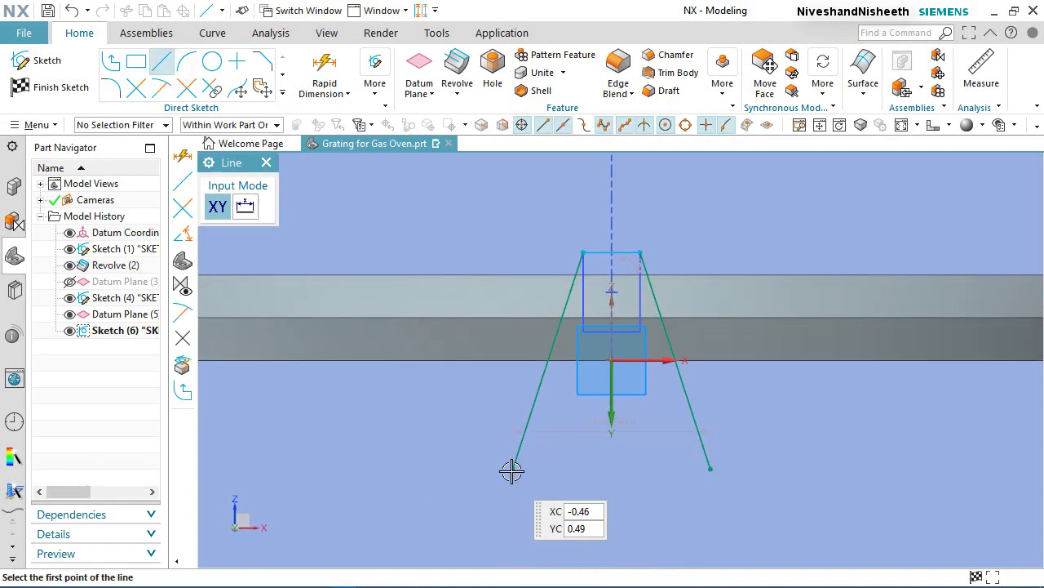
click(512, 469)
click(710, 469)
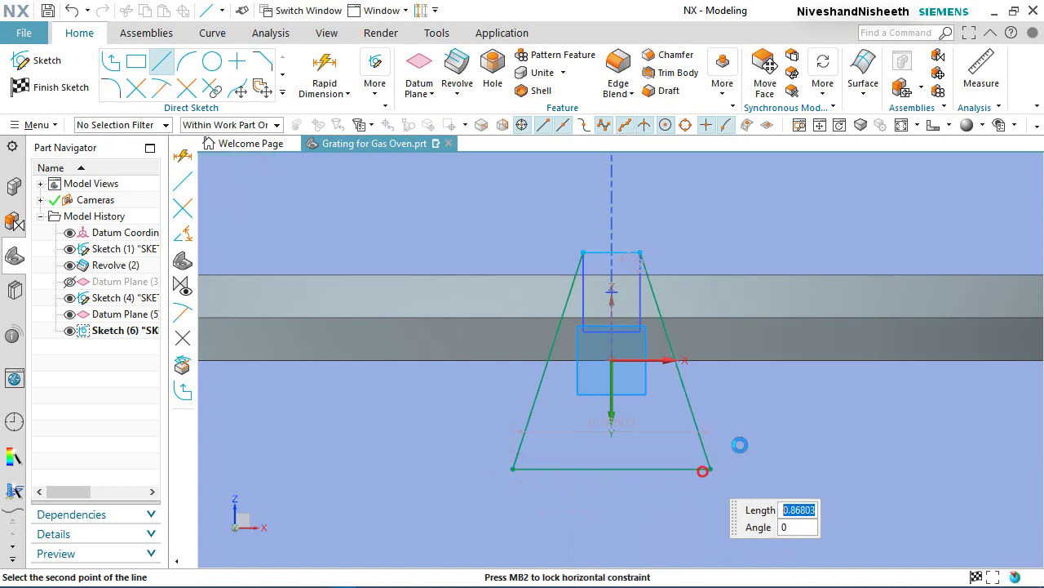
right_click(755, 433)
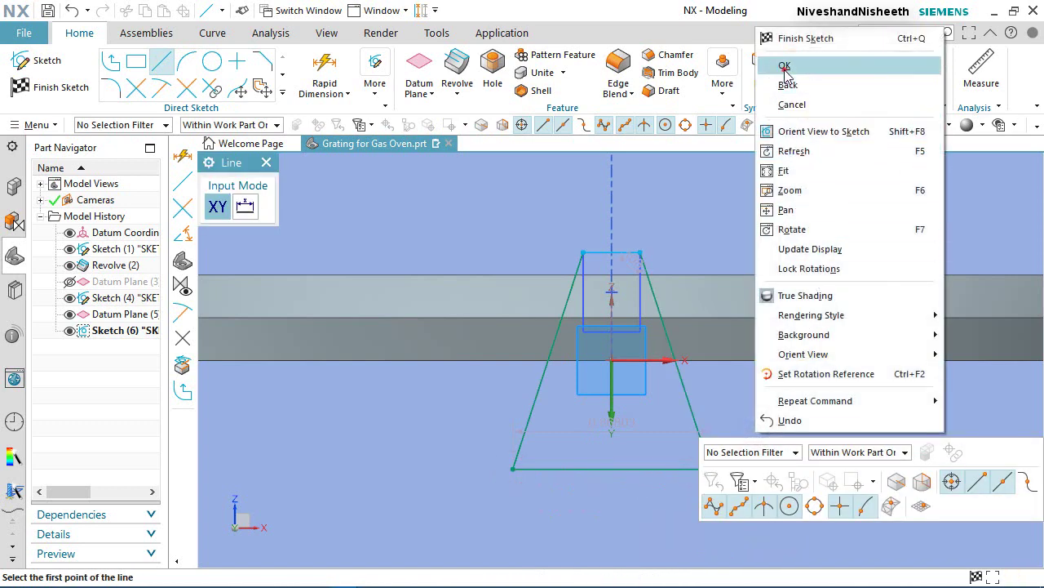
click(781, 69)
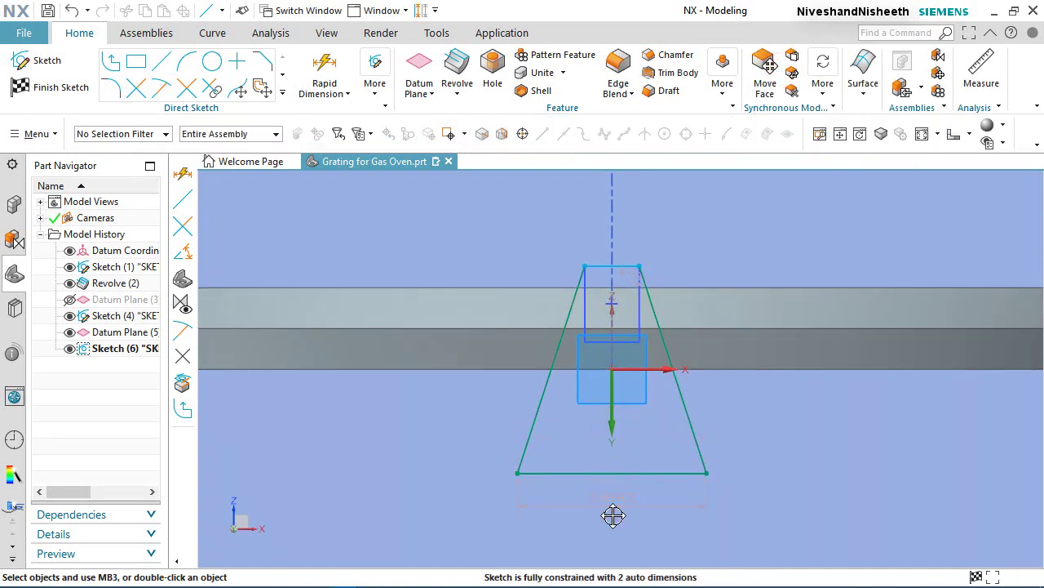
- Set the width of the trapezoid's lower edge to 0.404 in
click(625, 496)
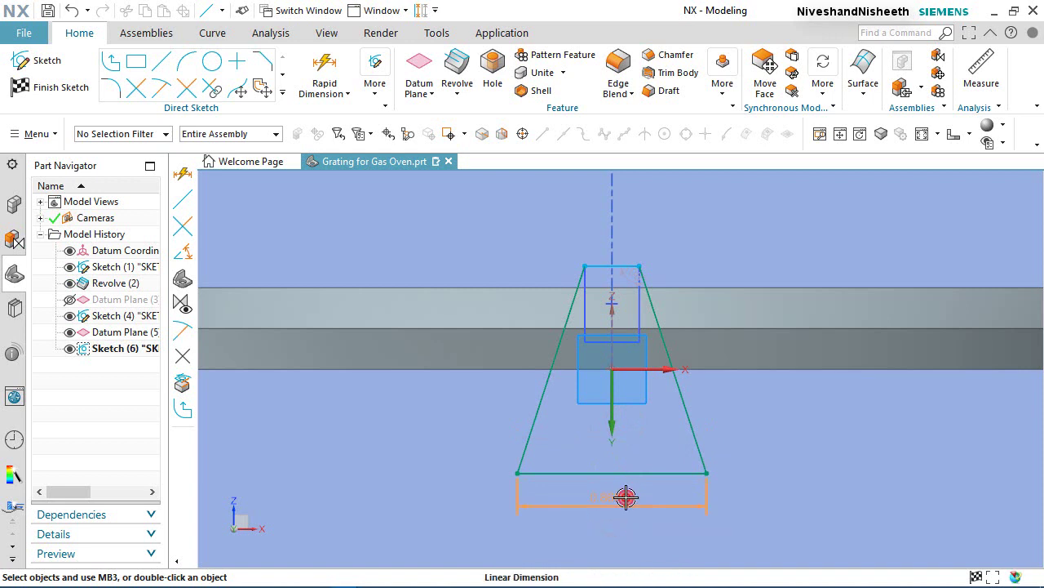
double_click(625, 496)
text(.40)
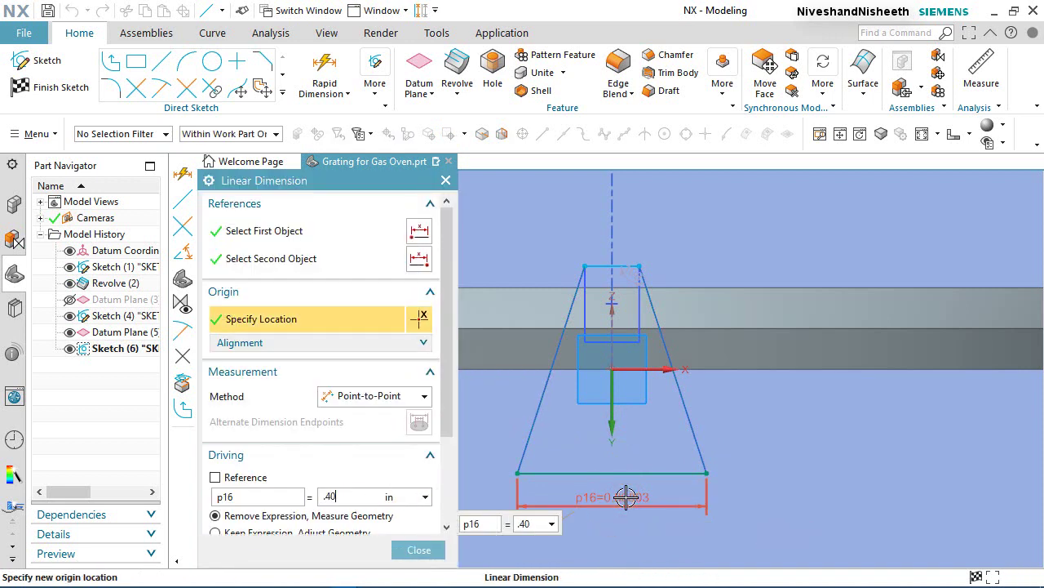
text(4)
key(Return)
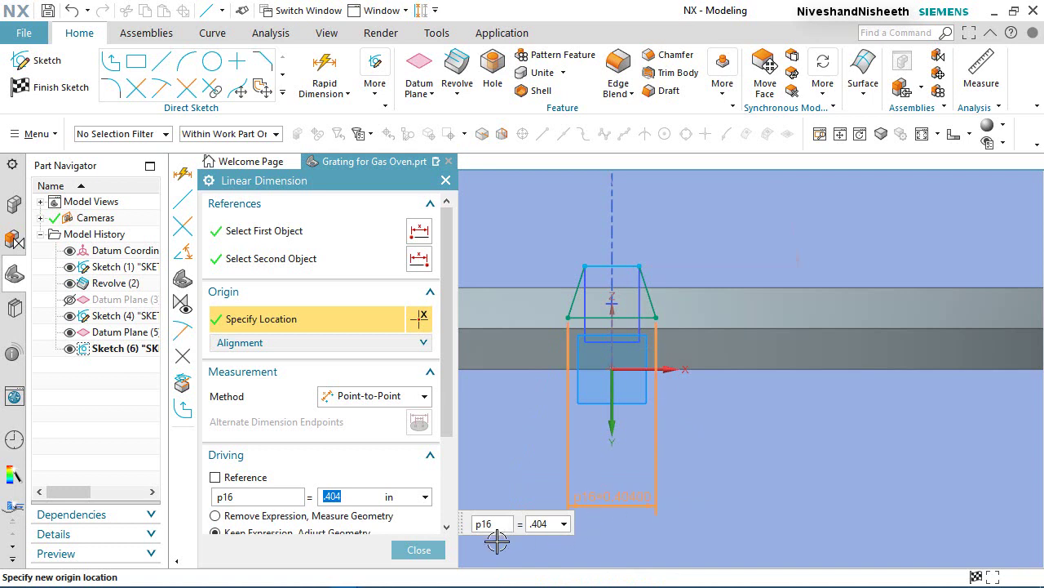
- Dimension the trapezoid's height between its upper and lower corners and set it to 0.5986 in
click(434, 553)
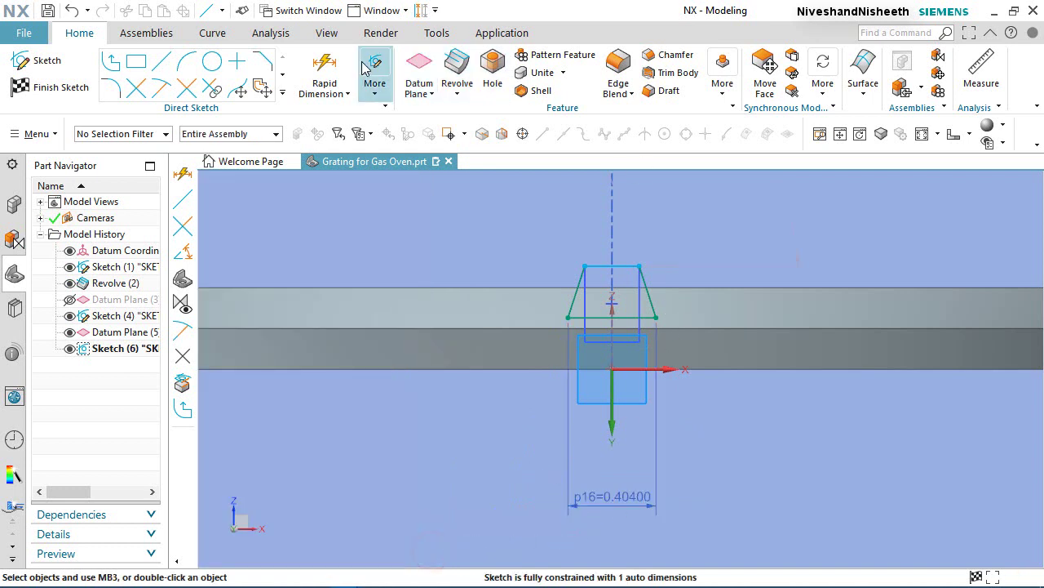
click(325, 73)
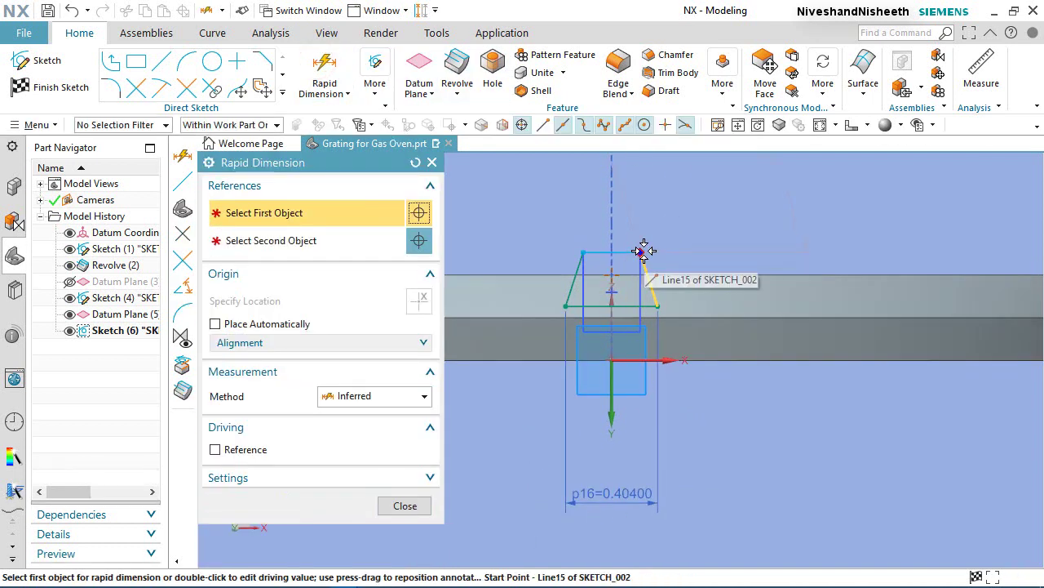
click(660, 304)
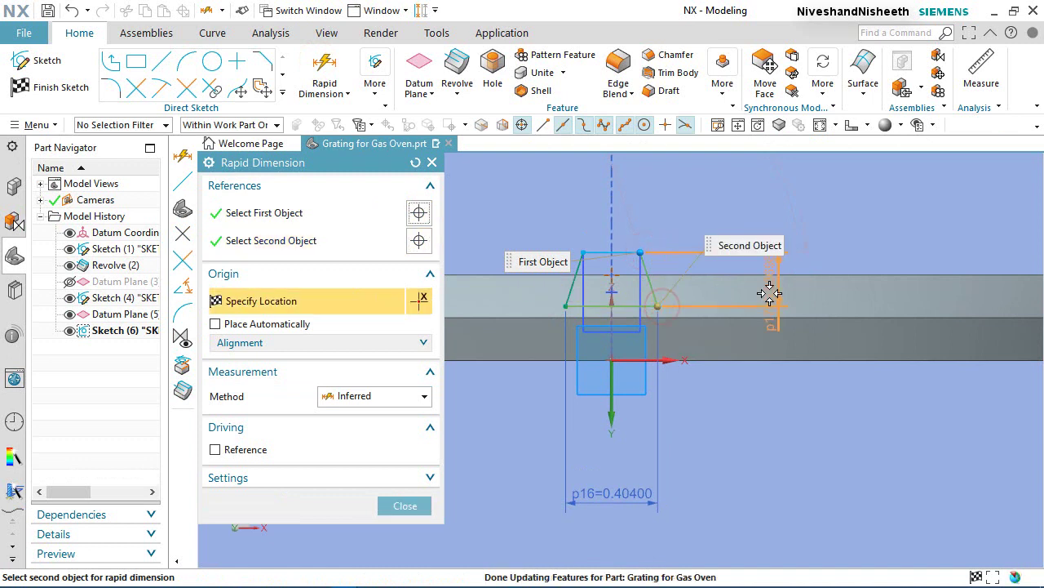
click(769, 293)
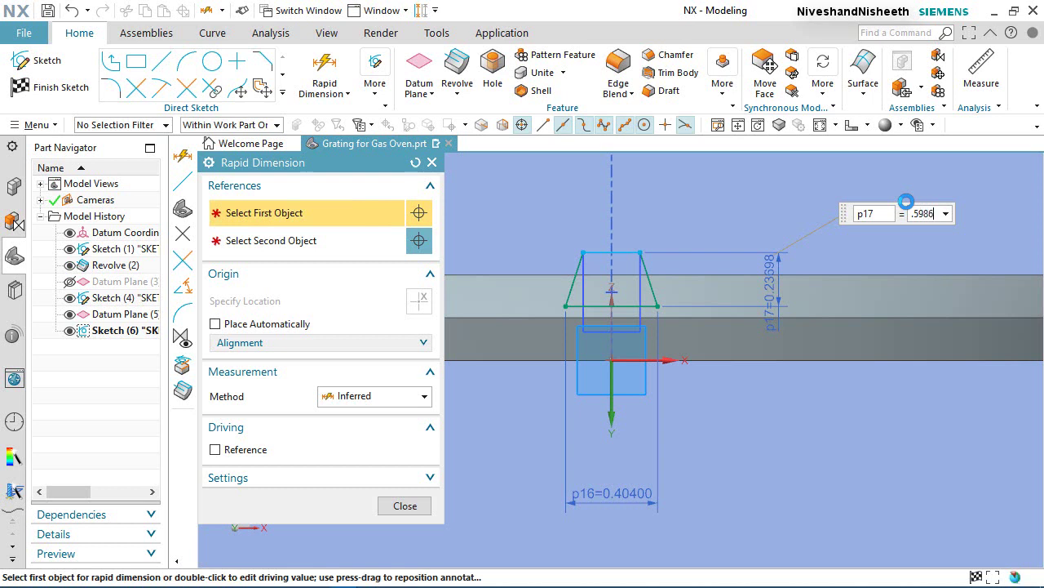
text(.5986)
key(Return)
click(403, 505)
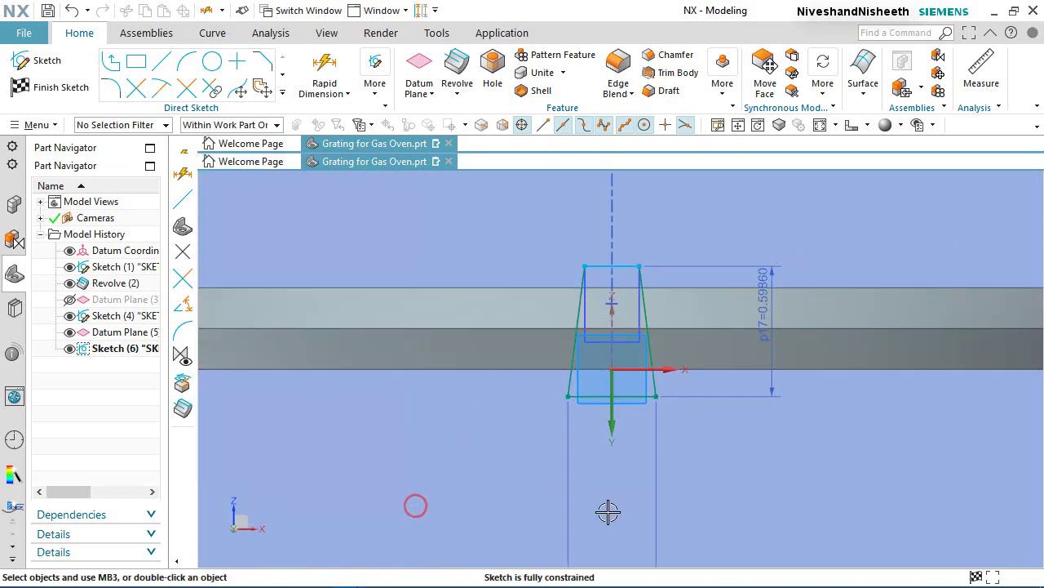
click(624, 536)
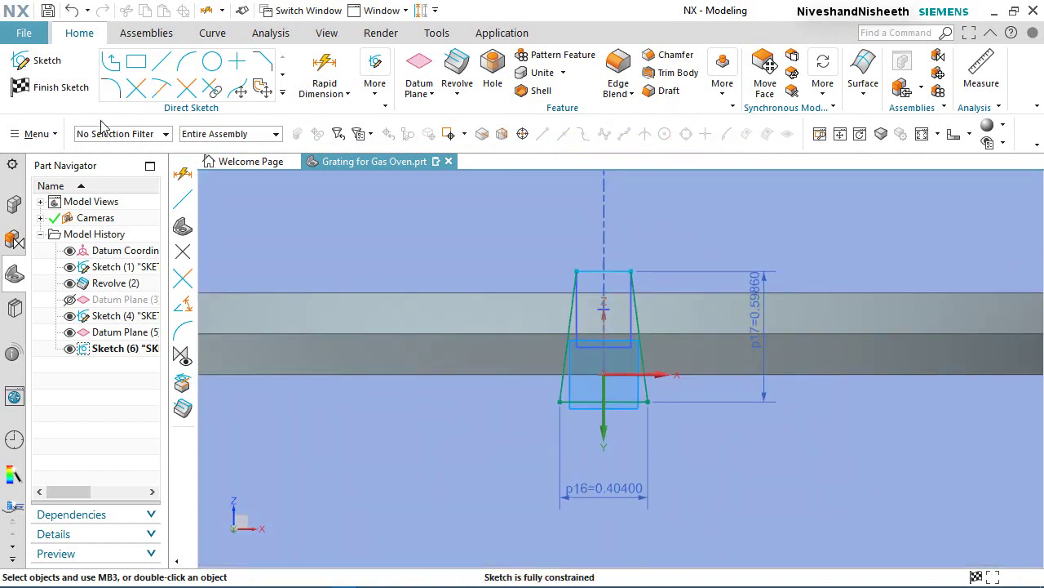
- Finish the trapezoid sketch and turn off section clipping so the whole ring is displayed
click(64, 88)
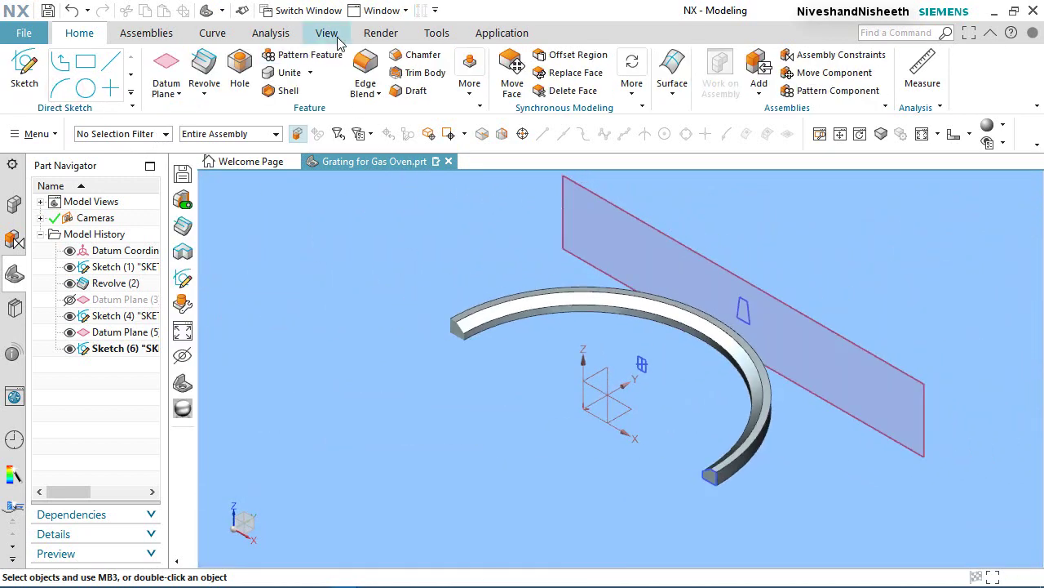
click(328, 32)
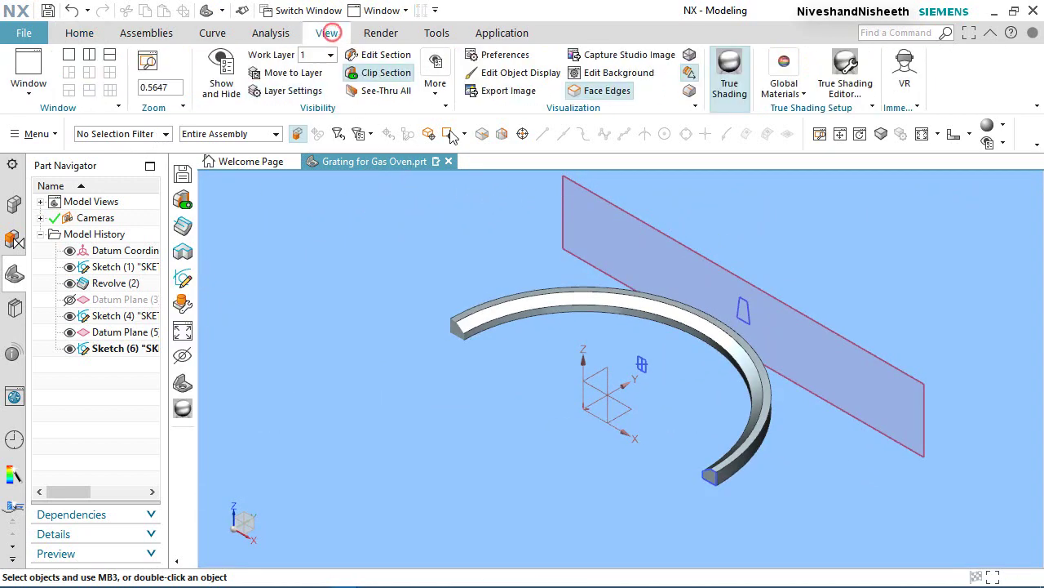
click(392, 73)
click(80, 33)
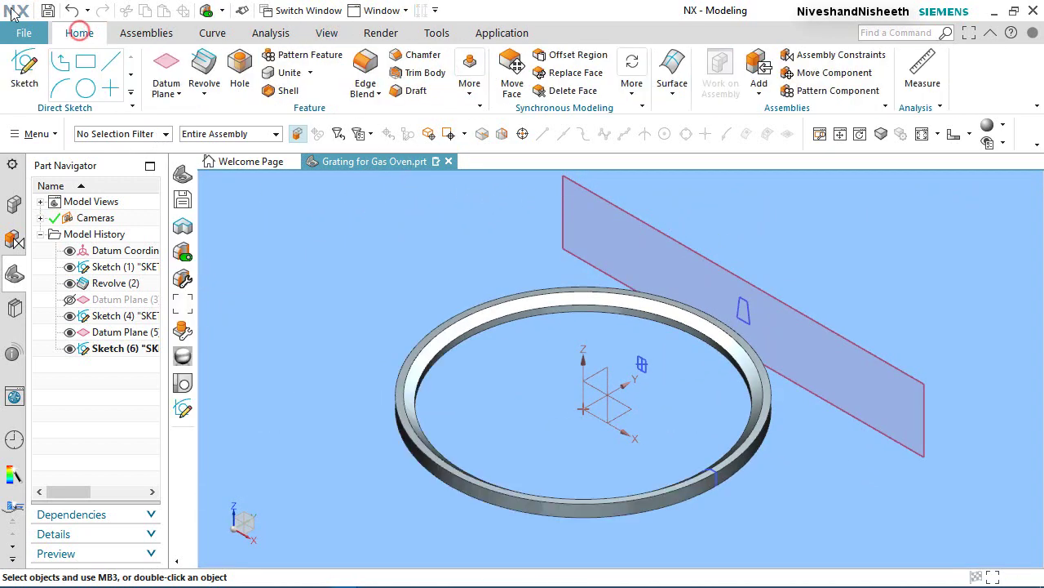
- Save the part and hide the trapezoid's datum plane and the ring's profile sketch
click(47, 9)
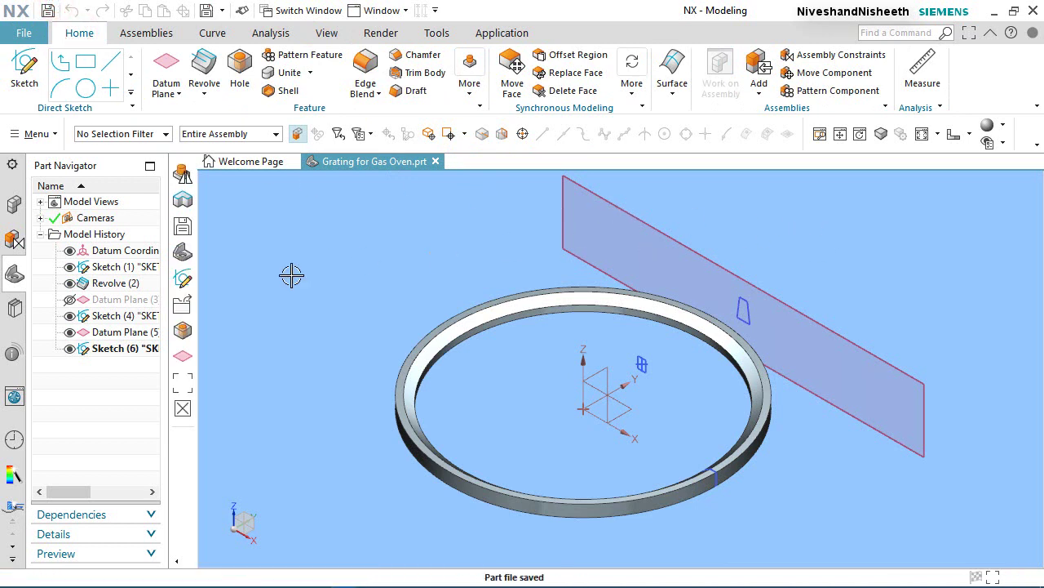
click(71, 332)
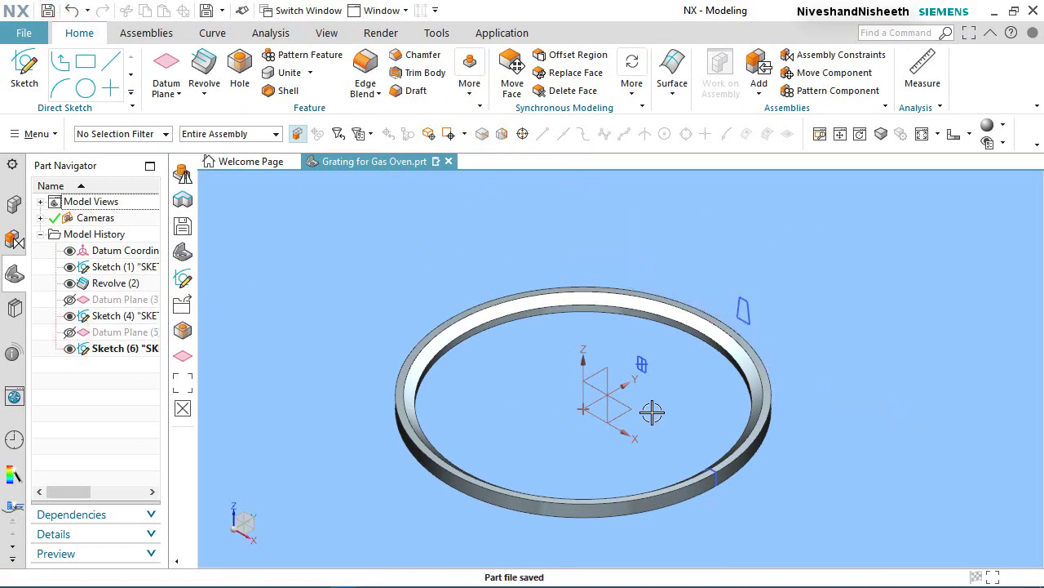
click(70, 267)
key(ctrl+f)
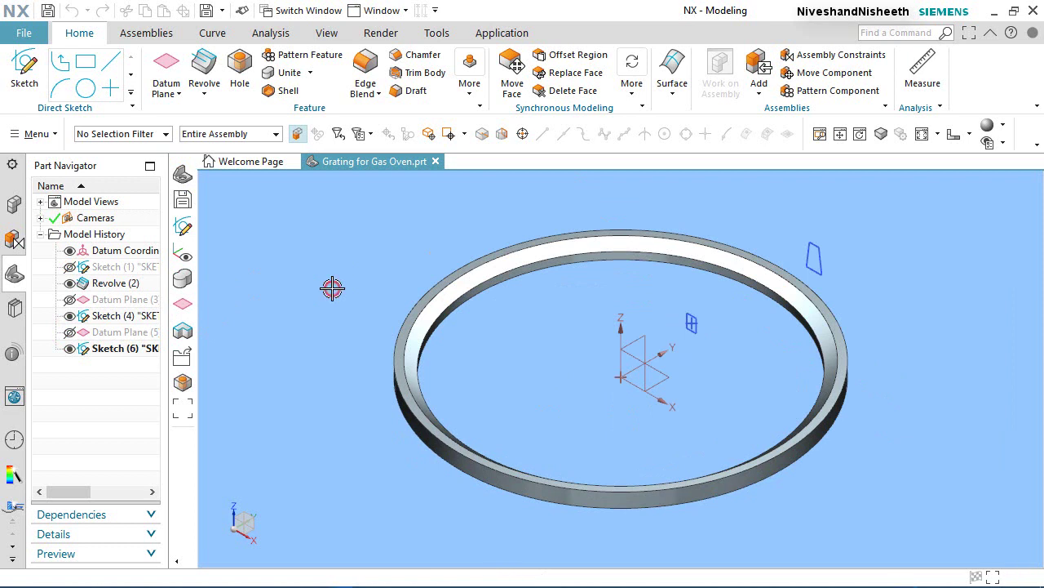
- Create two 3D lines joining the upper corners of the rectangle to the matching upper corners of the trapezoid
click(212, 33)
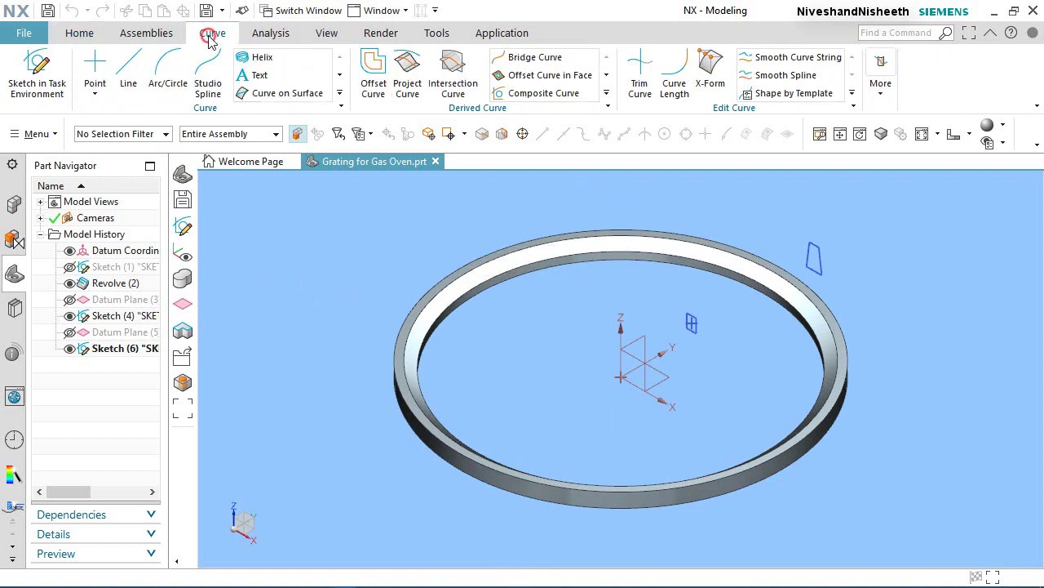
click(122, 68)
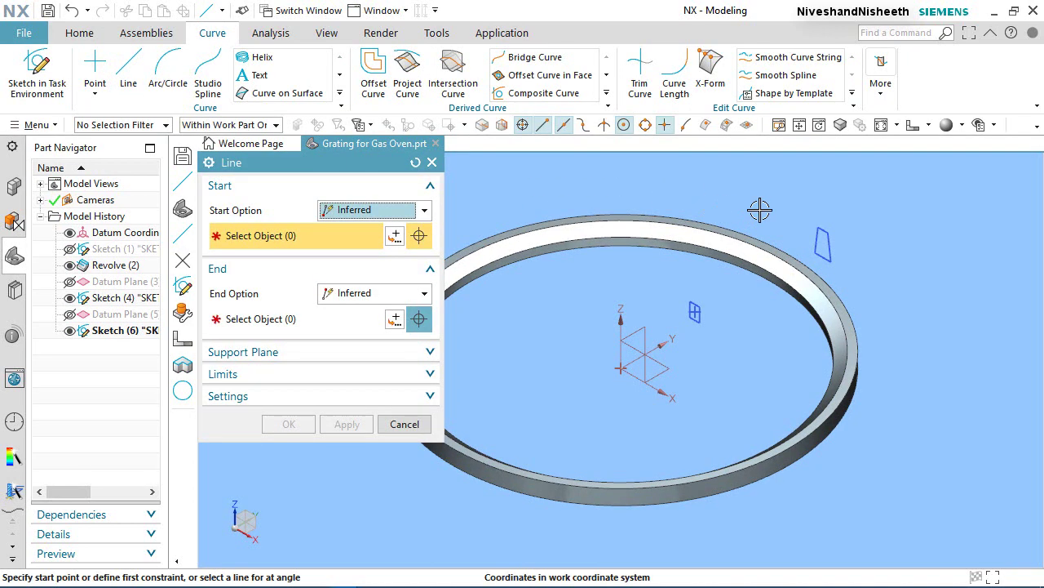
scroll(758, 210, up, 4)
scroll(895, 241, up, 2)
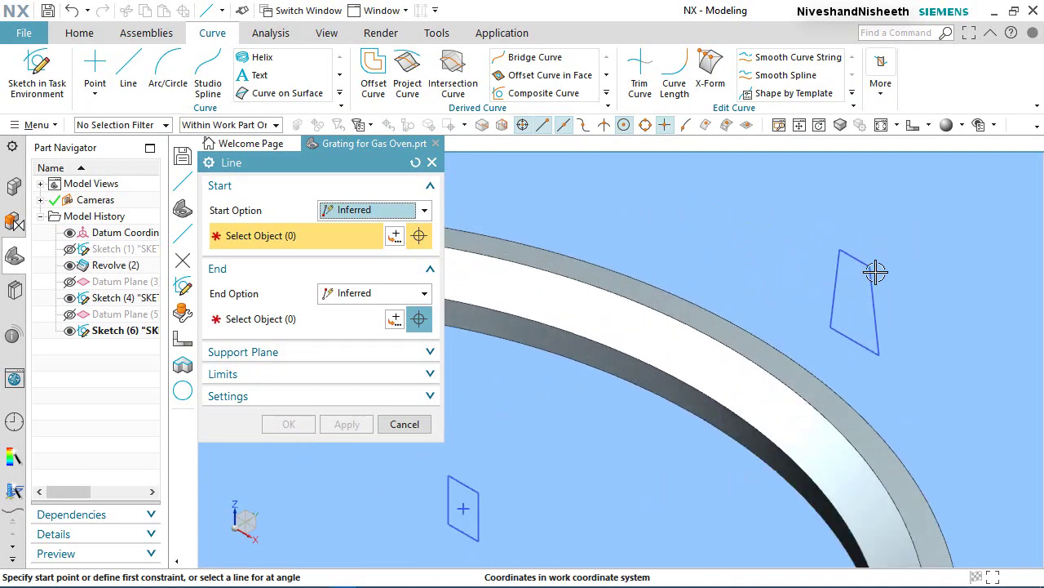
click(867, 266)
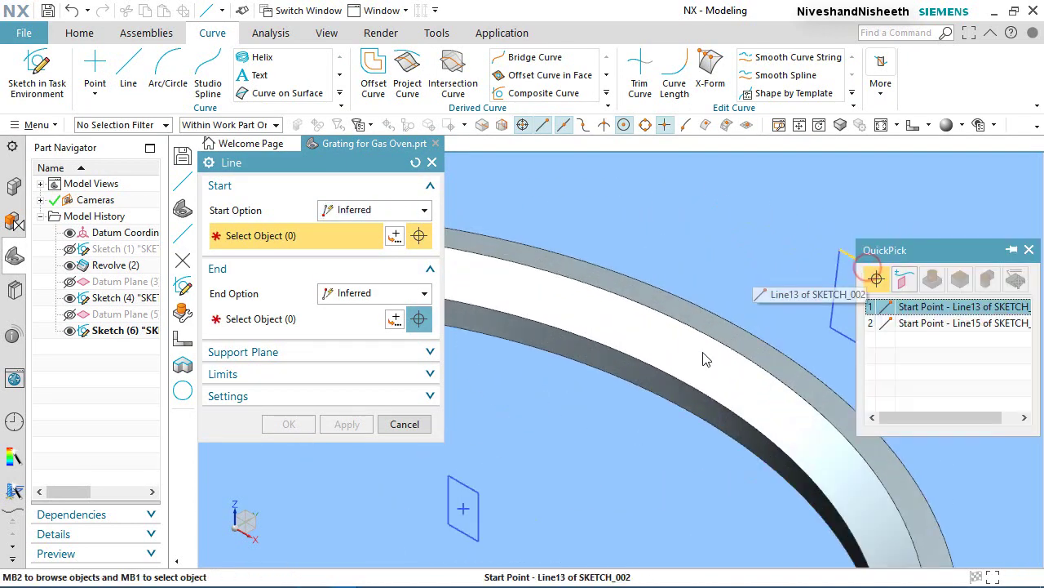
click(920, 308)
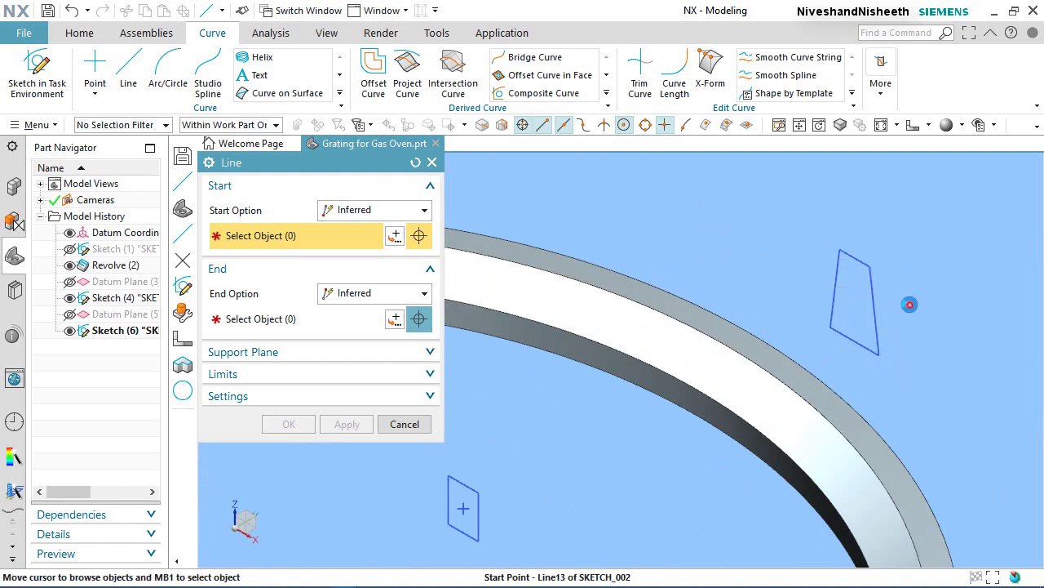
click(481, 494)
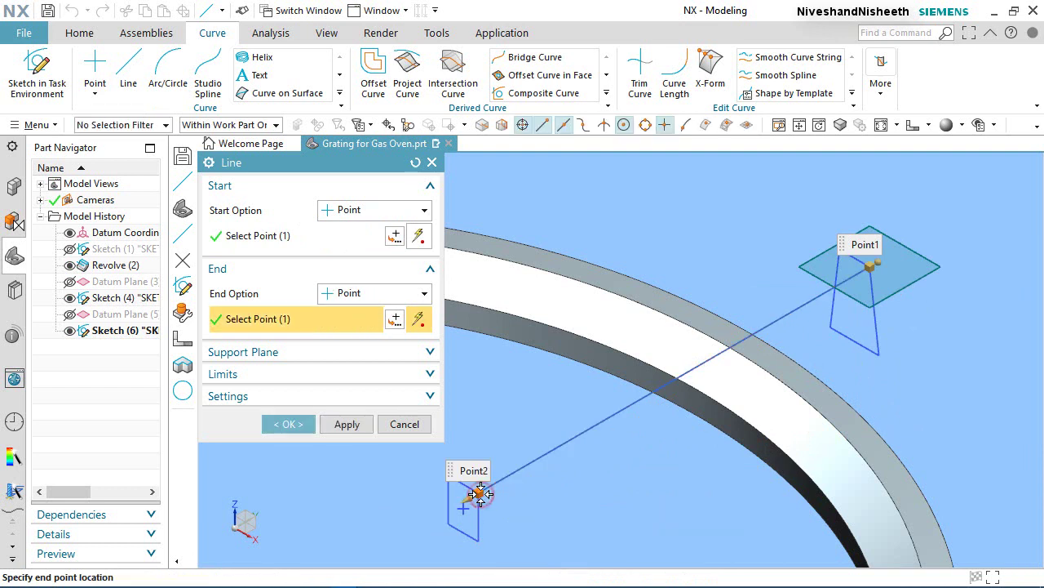
click(365, 423)
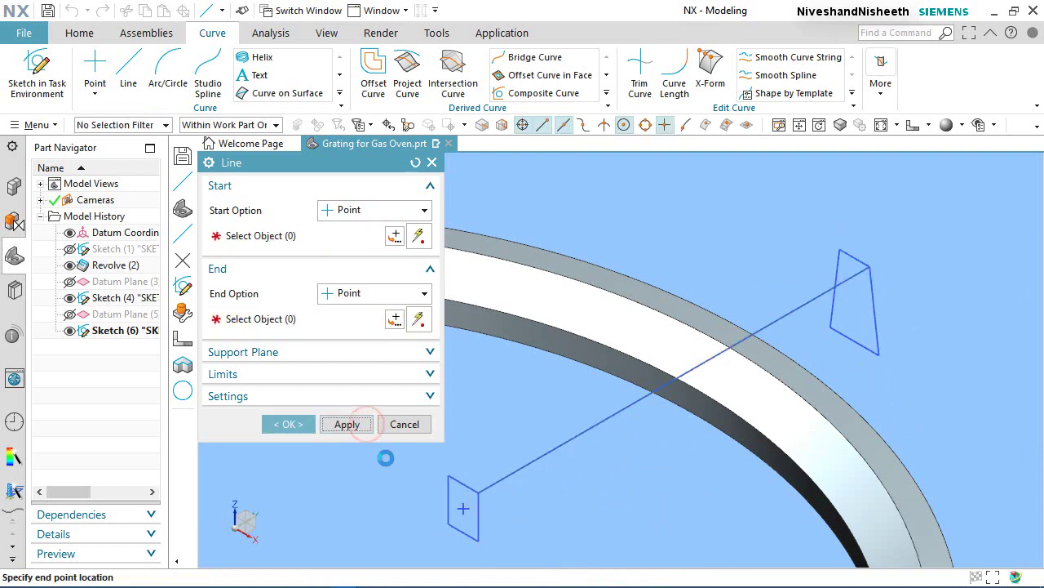
click(447, 475)
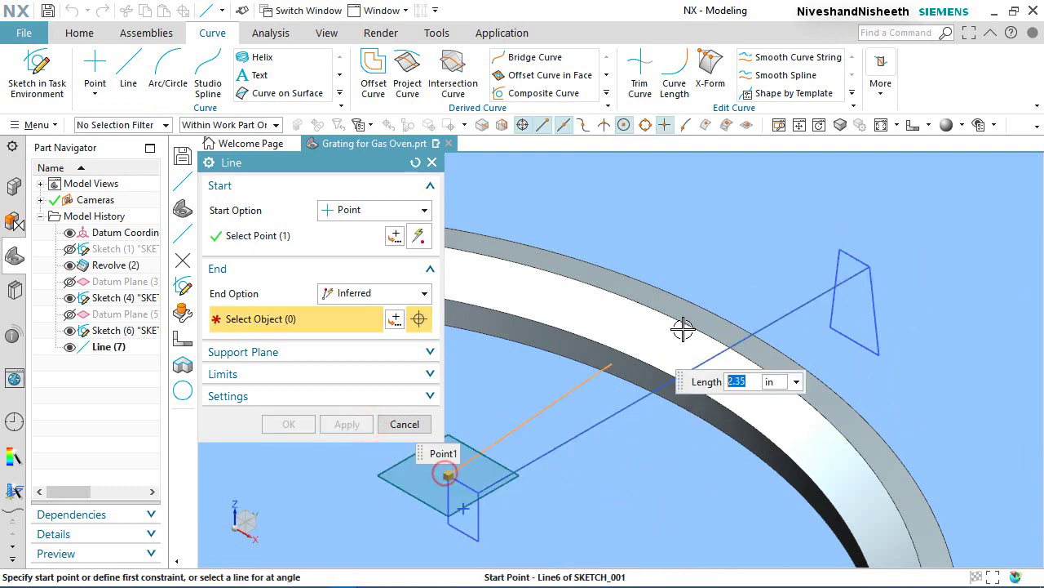
click(841, 251)
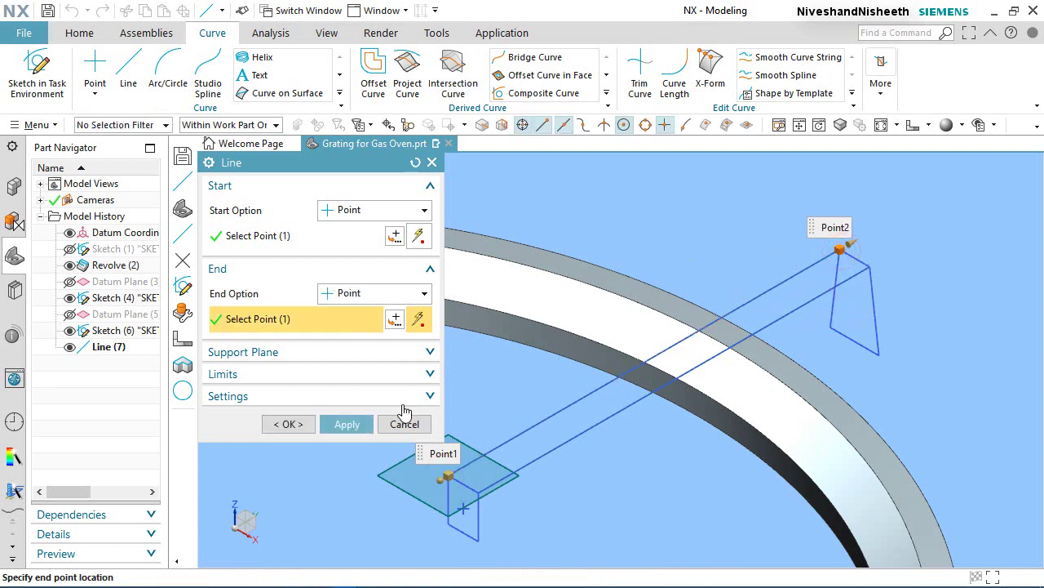
click(346, 424)
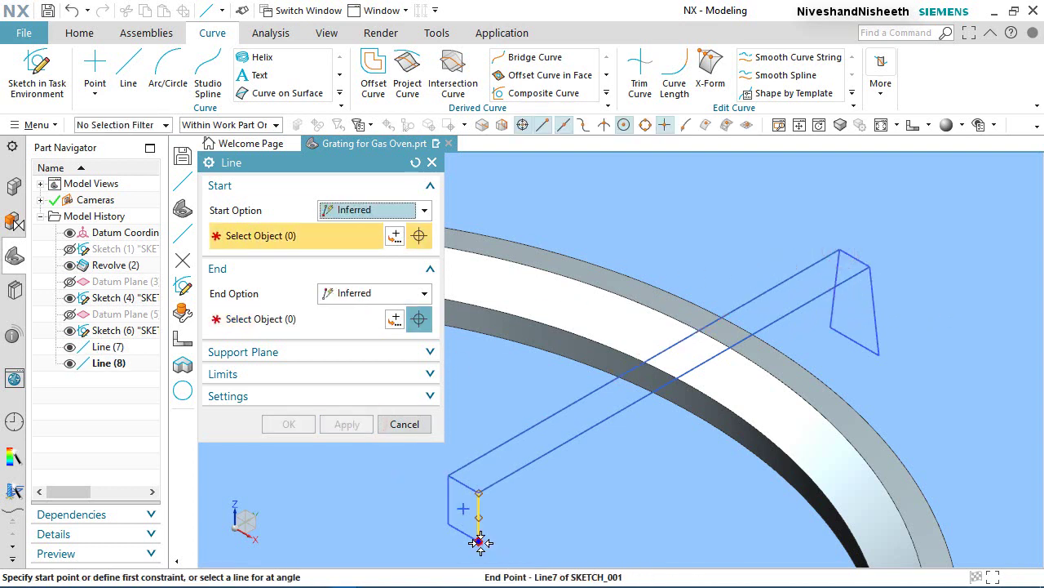
- Create two more lines joining the rectangle's lower corners to the trapezoid's matching lower corners
click(477, 539)
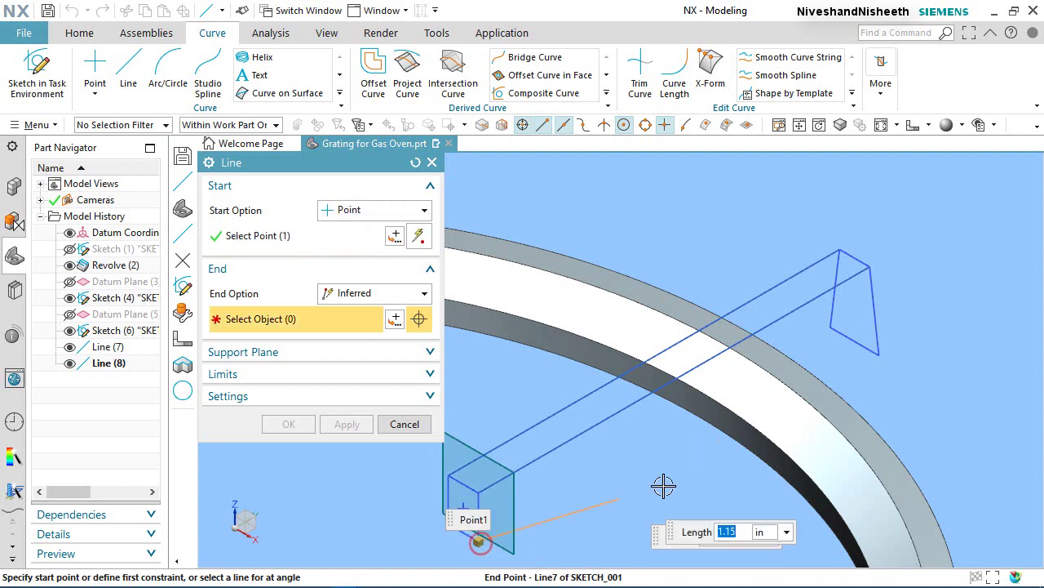
click(878, 354)
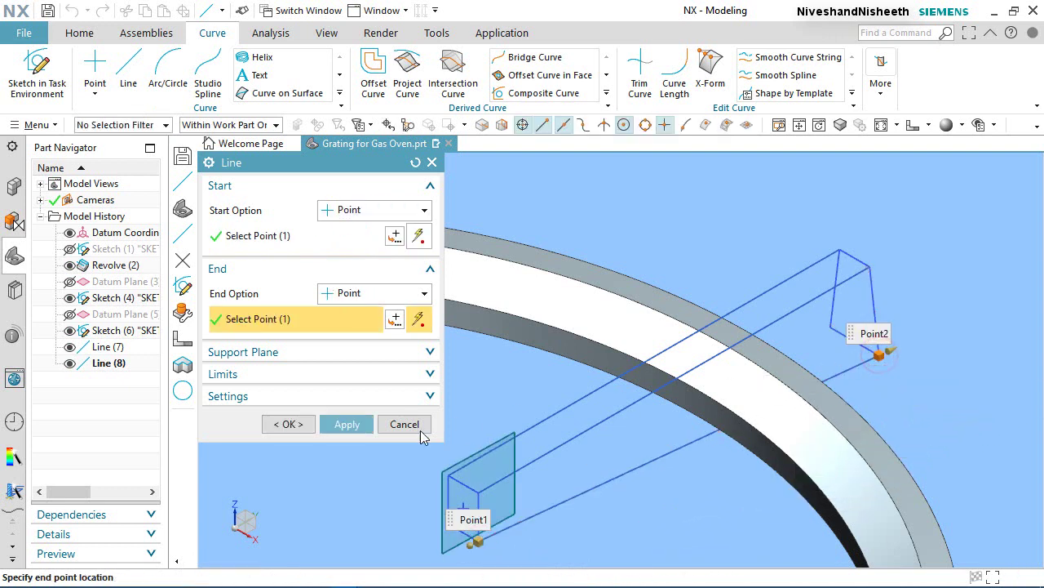
click(347, 424)
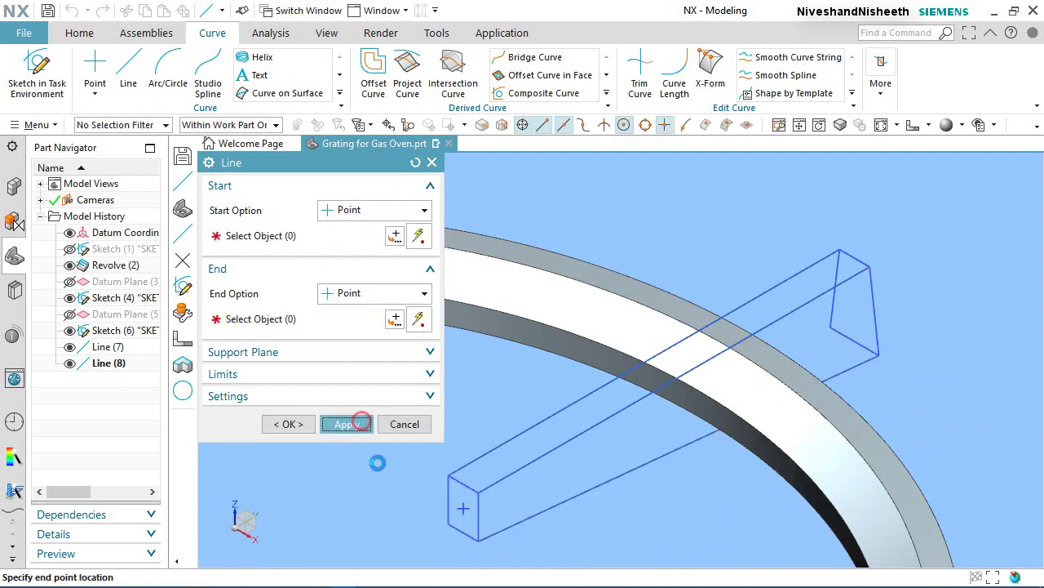
click(447, 524)
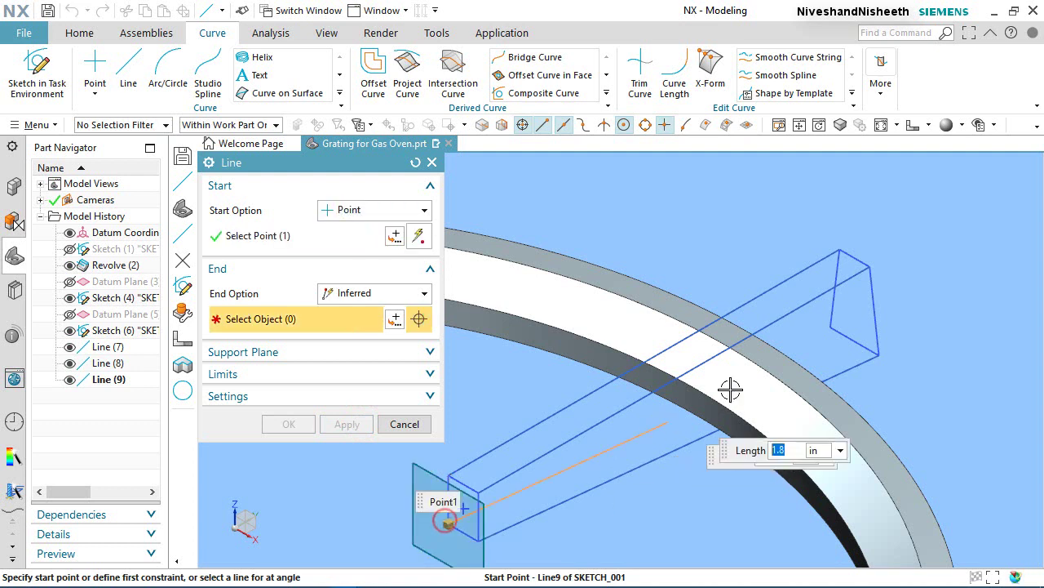
click(831, 328)
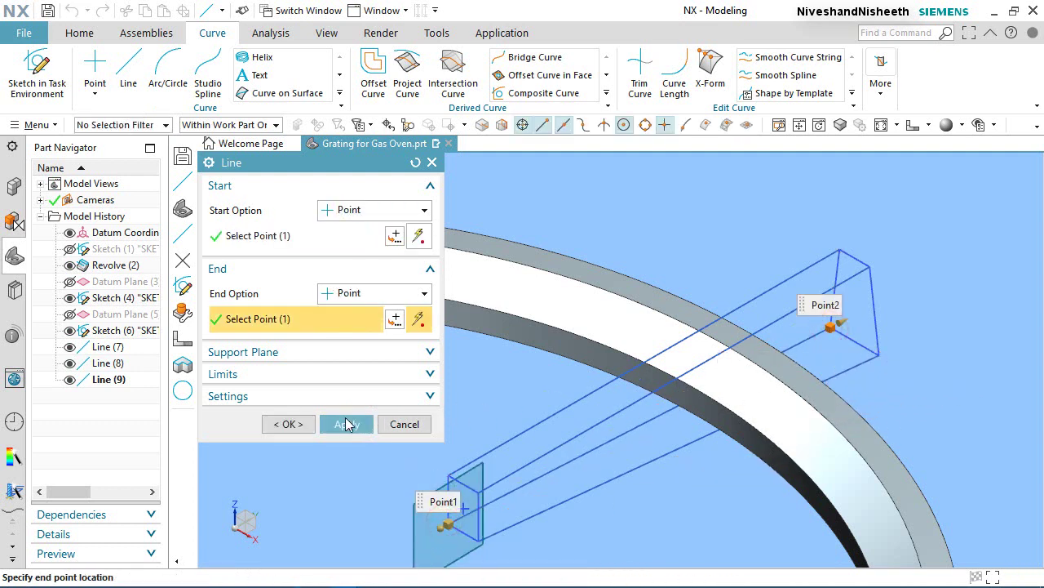
click(295, 421)
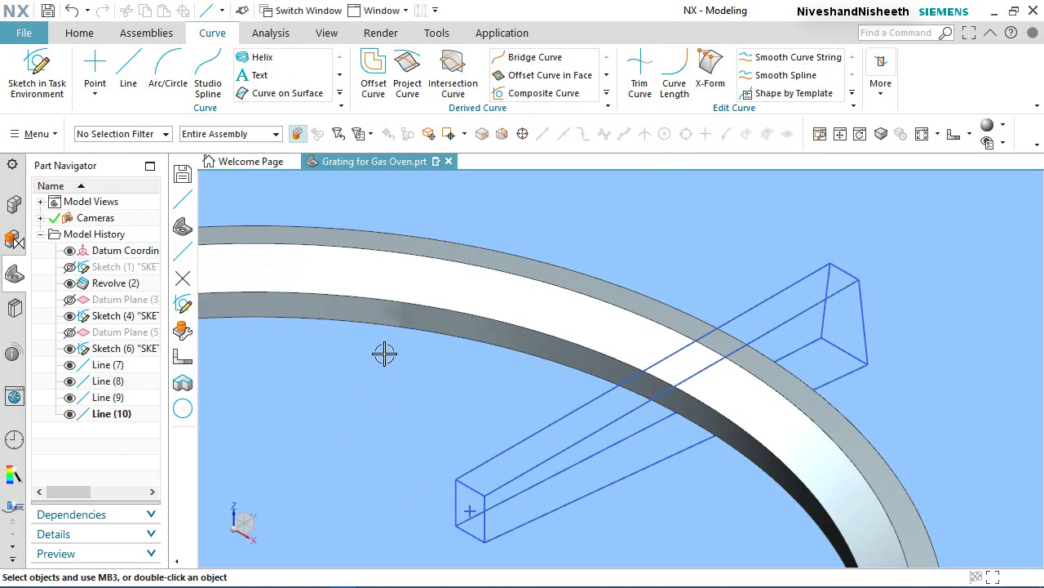
- Save the part with its four connecting lines
click(85, 33)
click(49, 10)
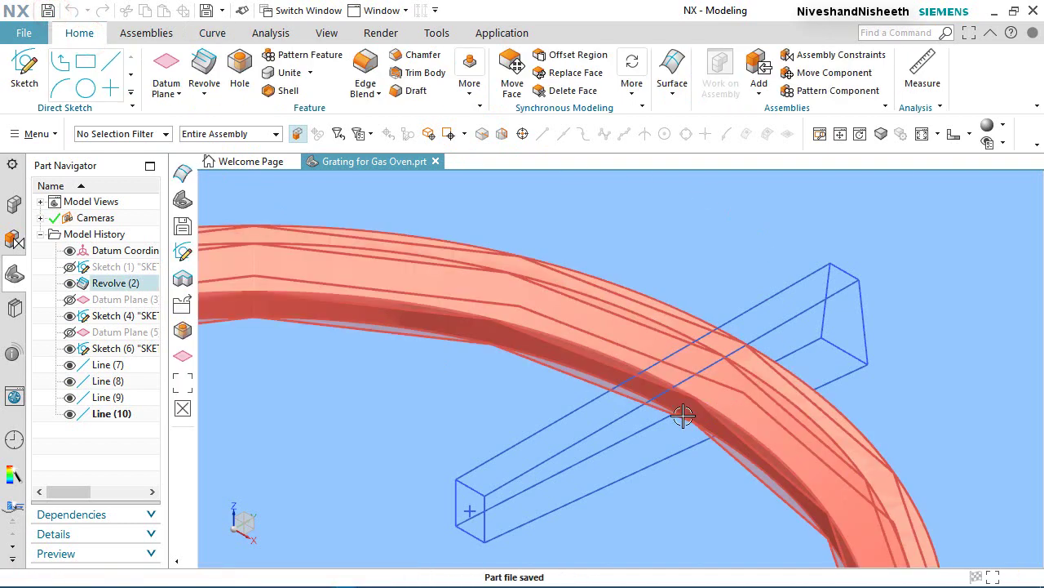
mouse_move(683, 415)
middle_down()
mouse_move(731, 406)
mouse_move(691, 406)
middle_up()
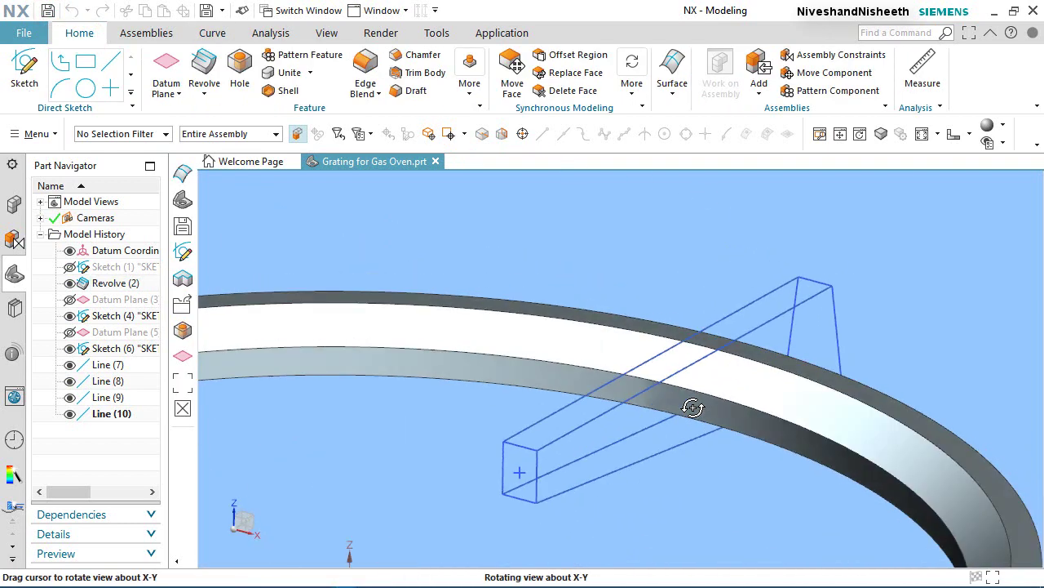
key(Home)
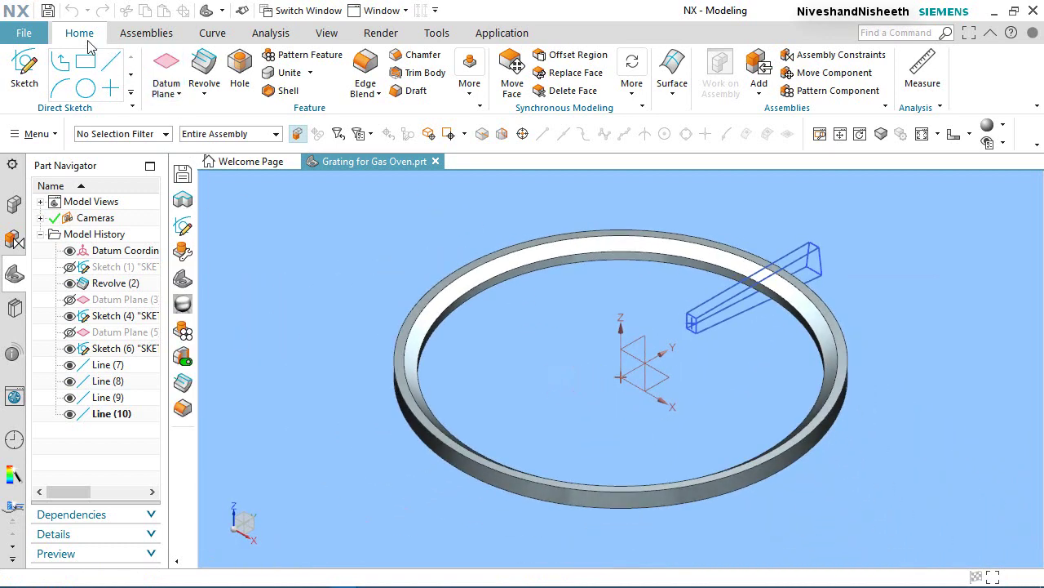
- Start a Through Curves feature and select the four connecting lines, in order around the bar, as separate sections
click(721, 198)
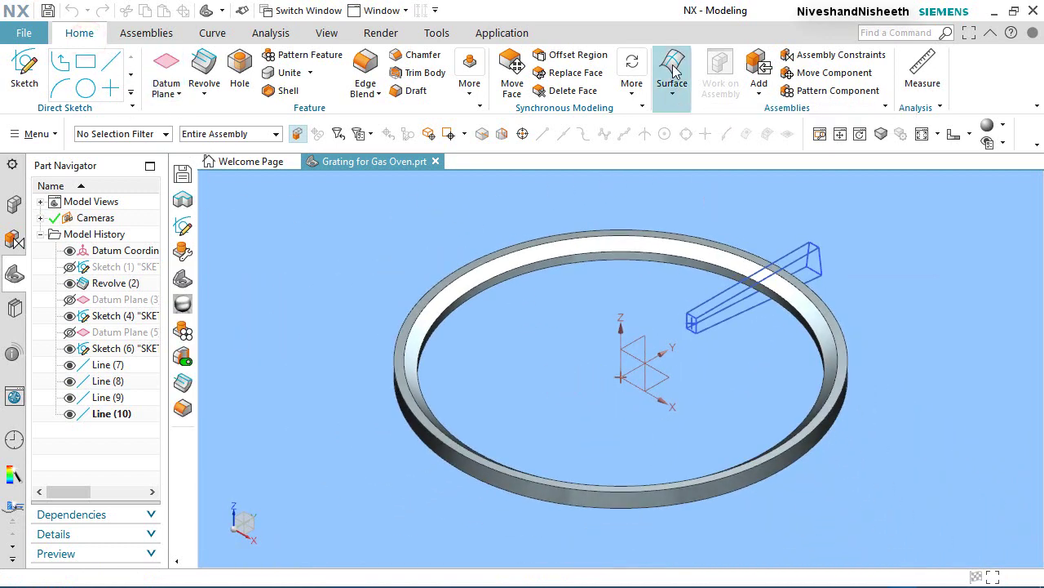
click(669, 98)
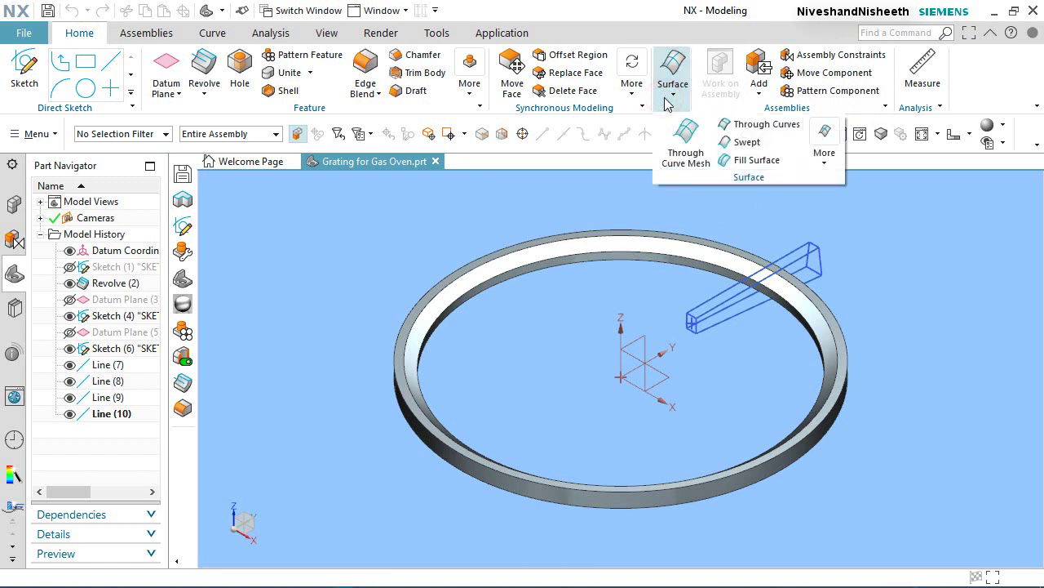
click(753, 128)
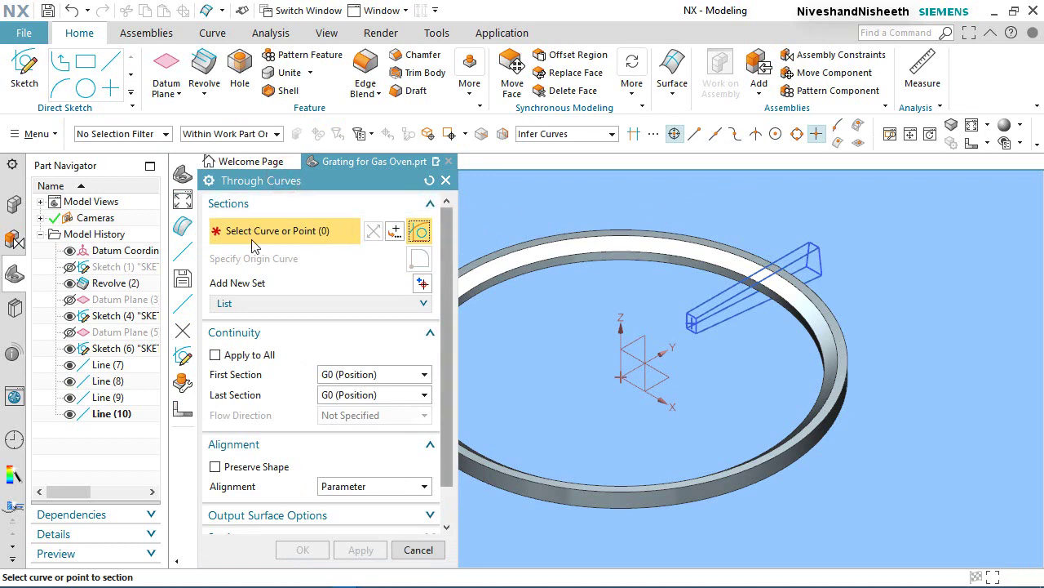
scroll(794, 225, up, 5)
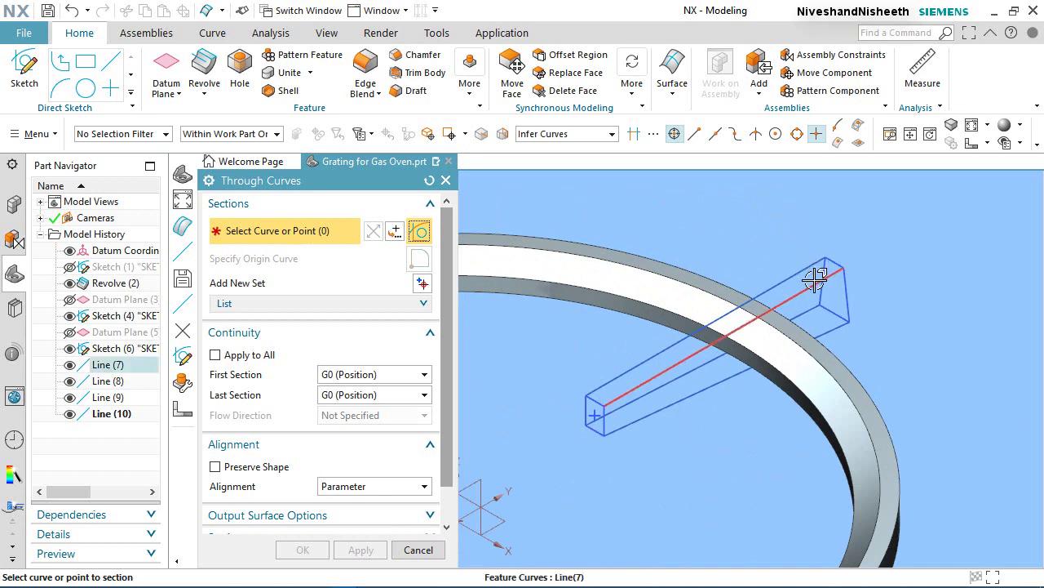
click(816, 279)
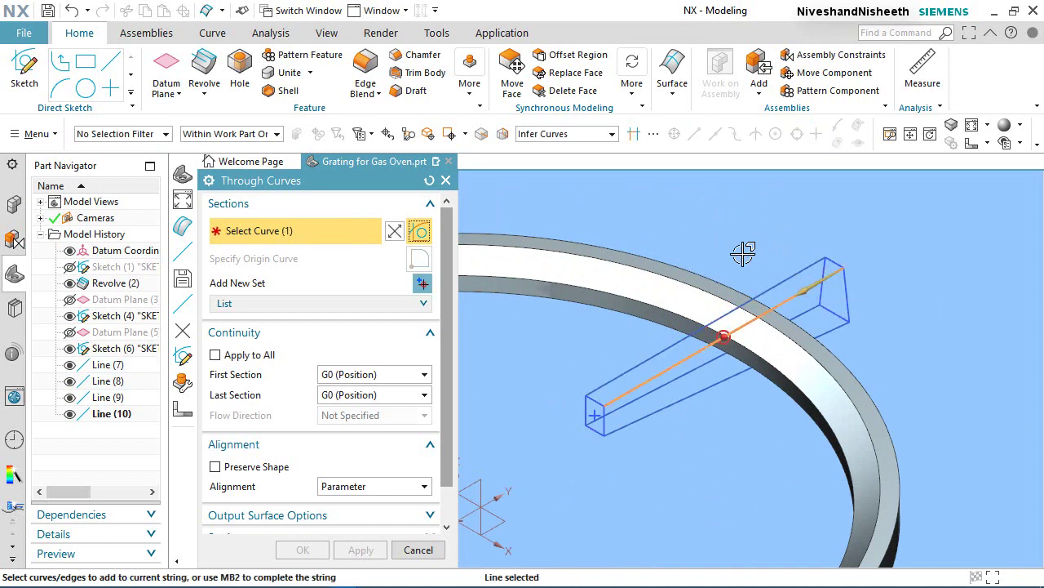
middle_click(743, 254)
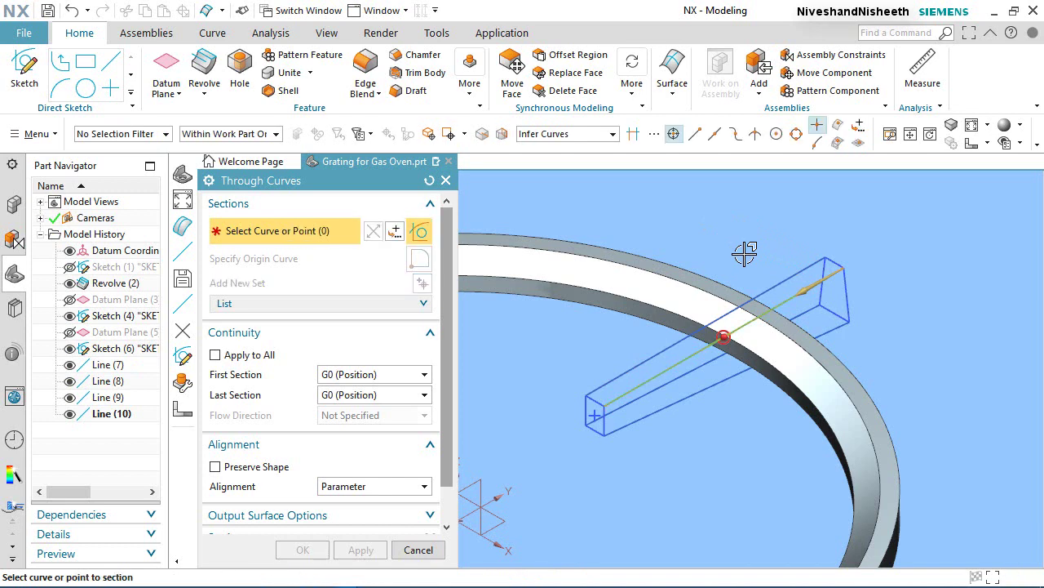
click(796, 266)
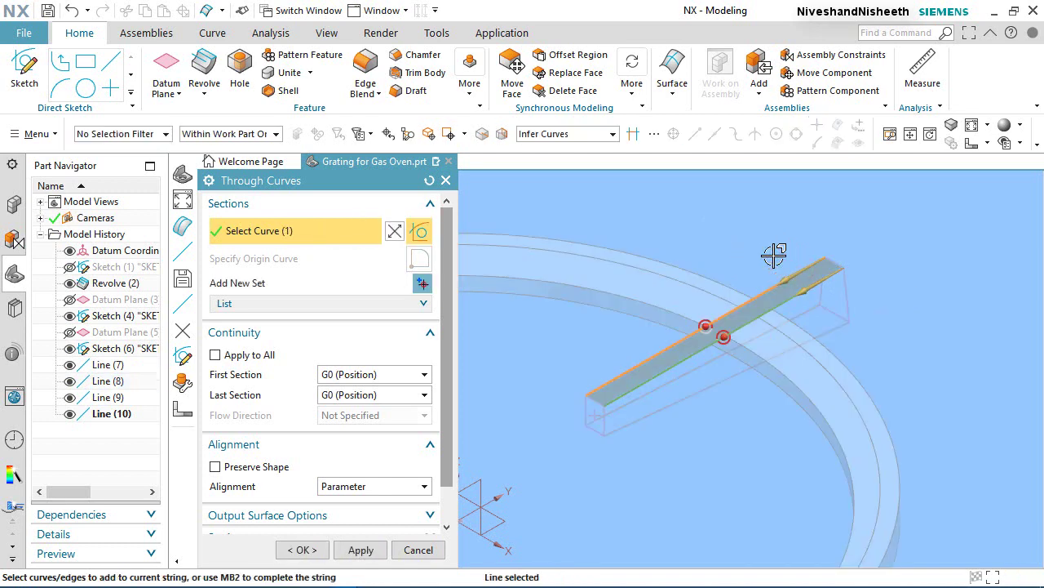
middle_click(774, 255)
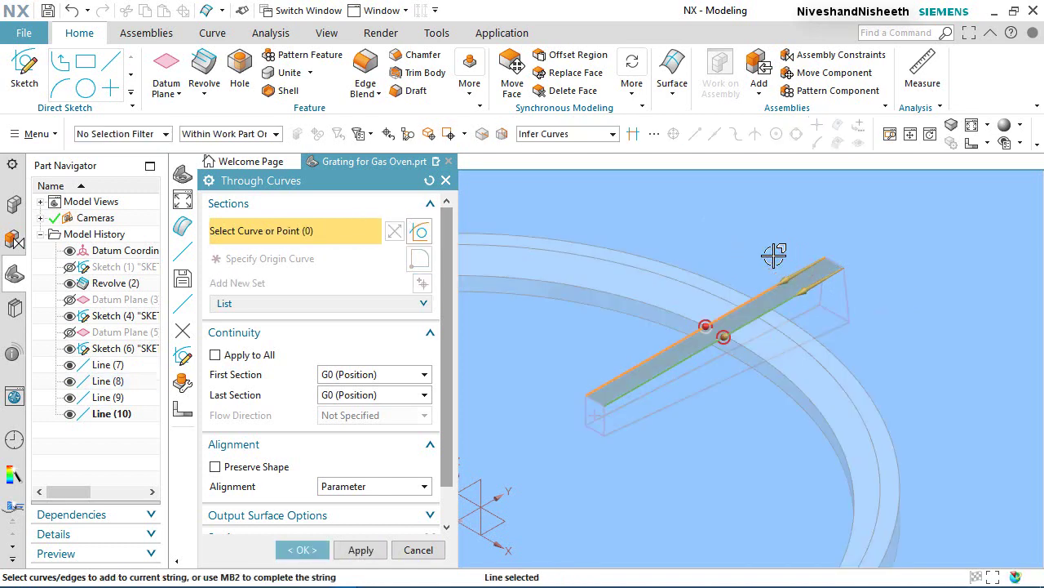
click(805, 313)
middle_click(846, 353)
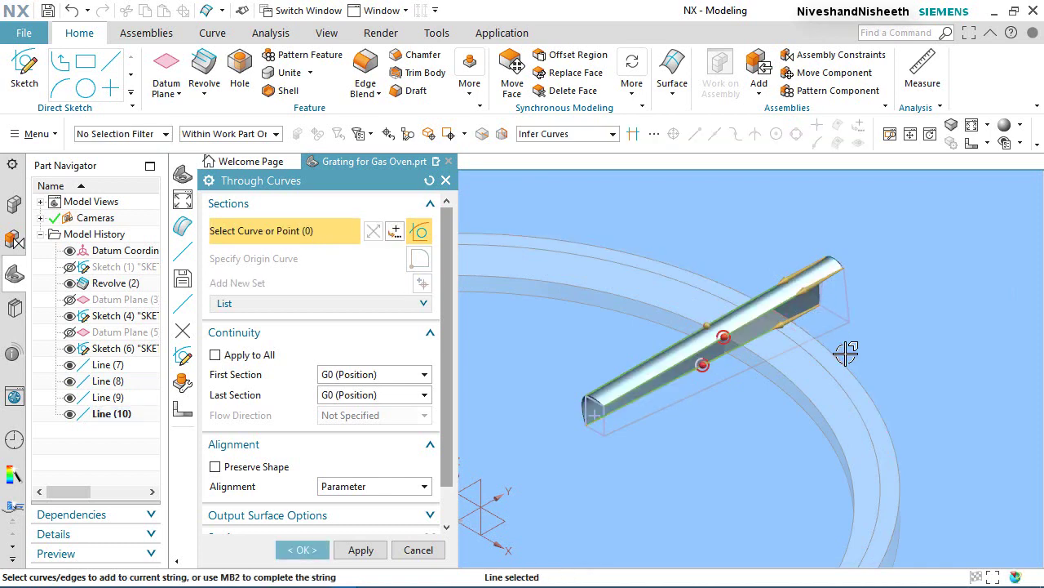
click(832, 332)
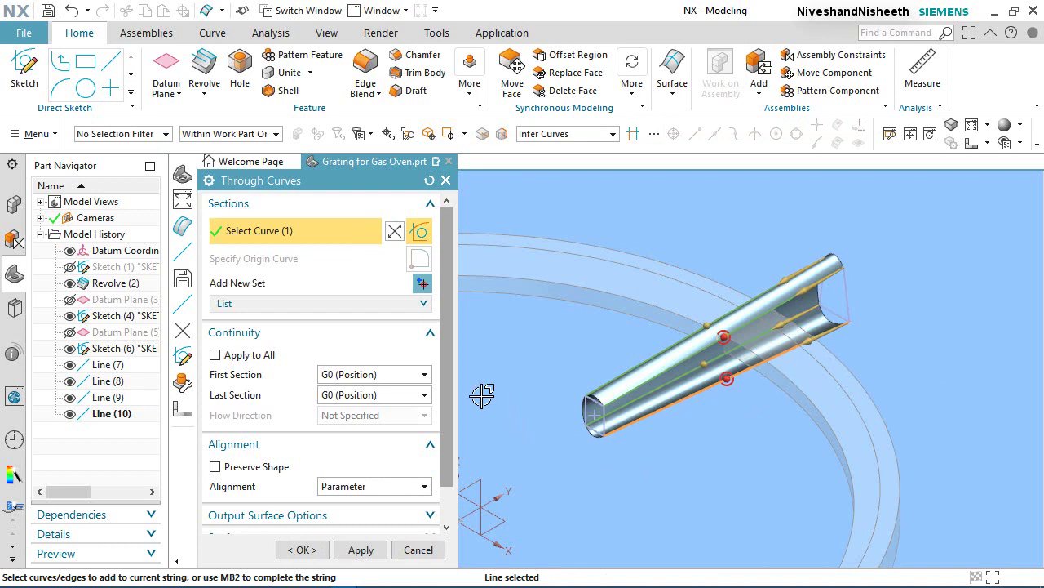
- Set the lofting degree of the Through Curves feature to 1 so the faces between the lines run straight
drag(450, 375, 446, 441)
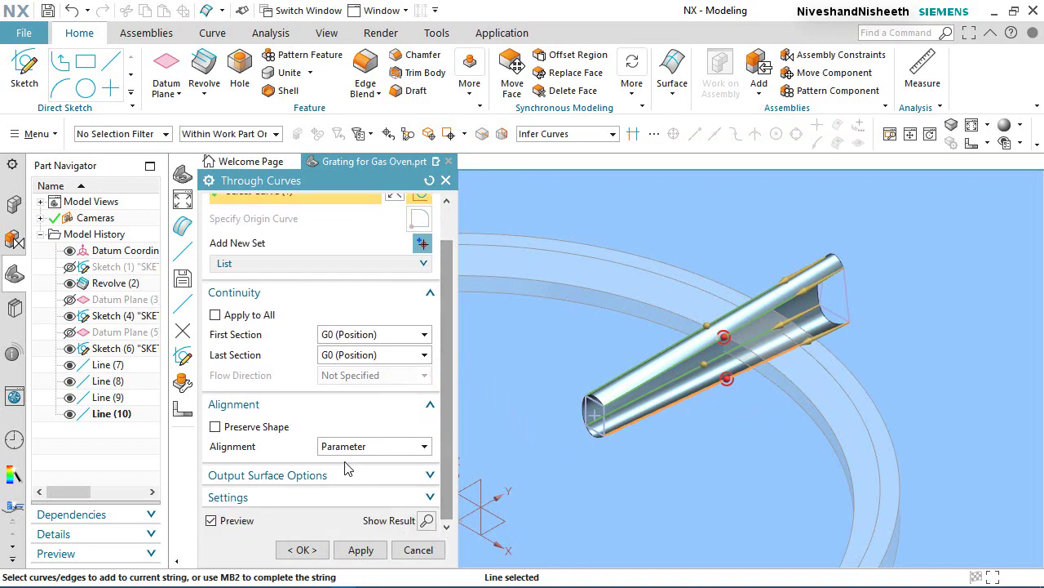
click(277, 498)
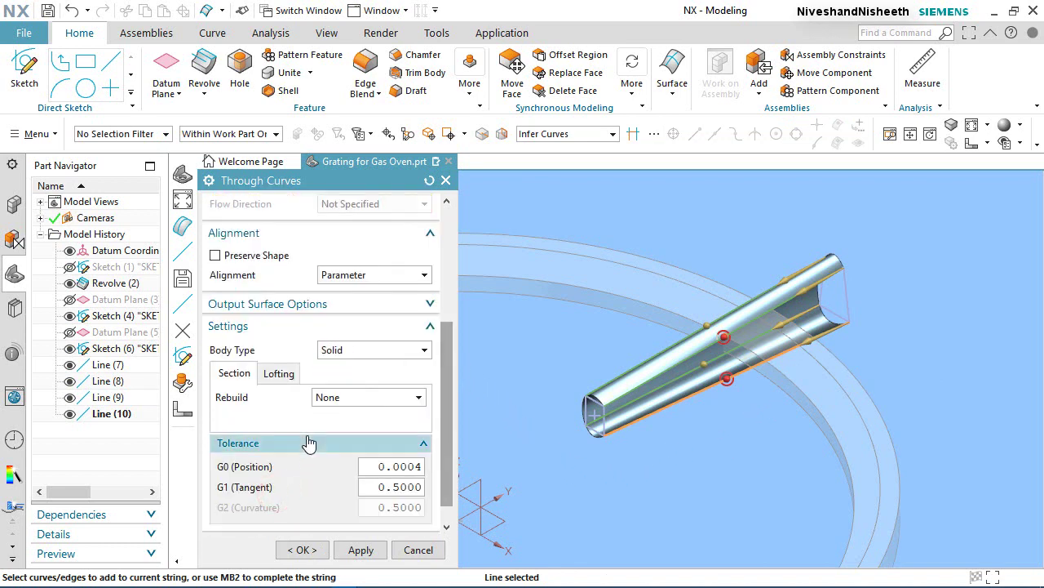
click(279, 374)
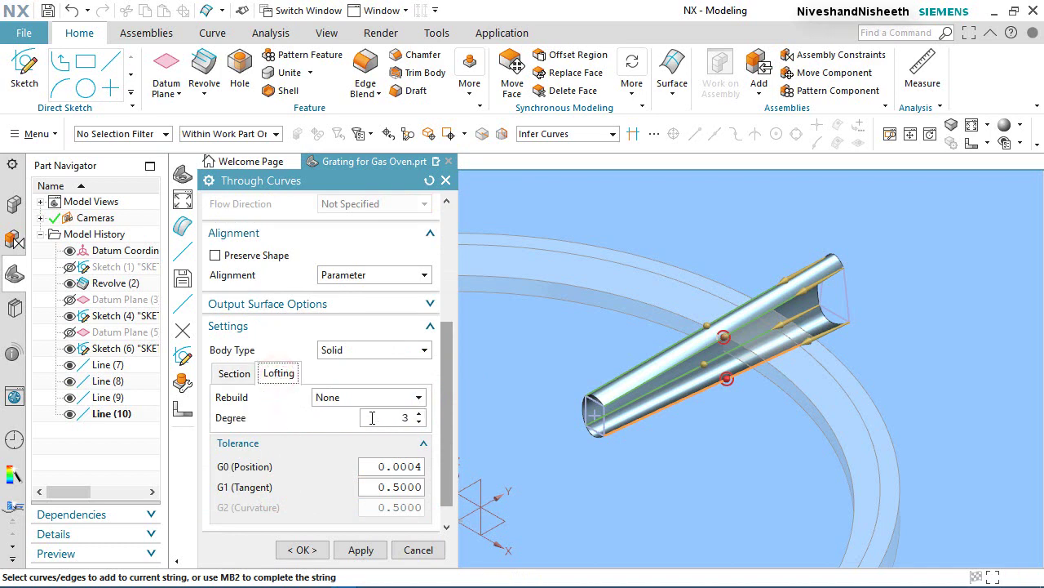
click(419, 422)
click(420, 422)
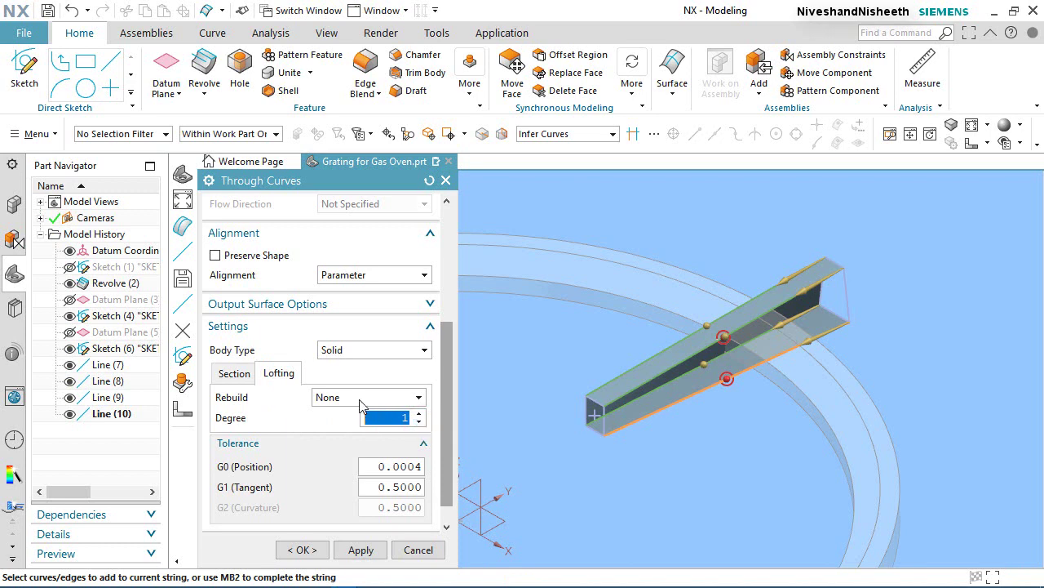
- Close the Through Curves surface in V and create the tapered bar as a solid body
click(283, 304)
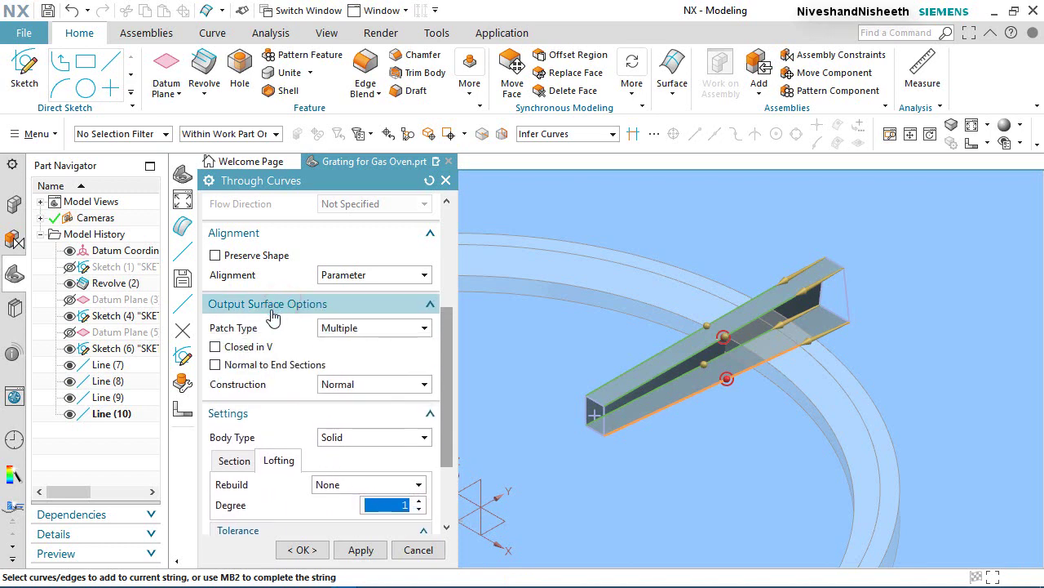
click(215, 347)
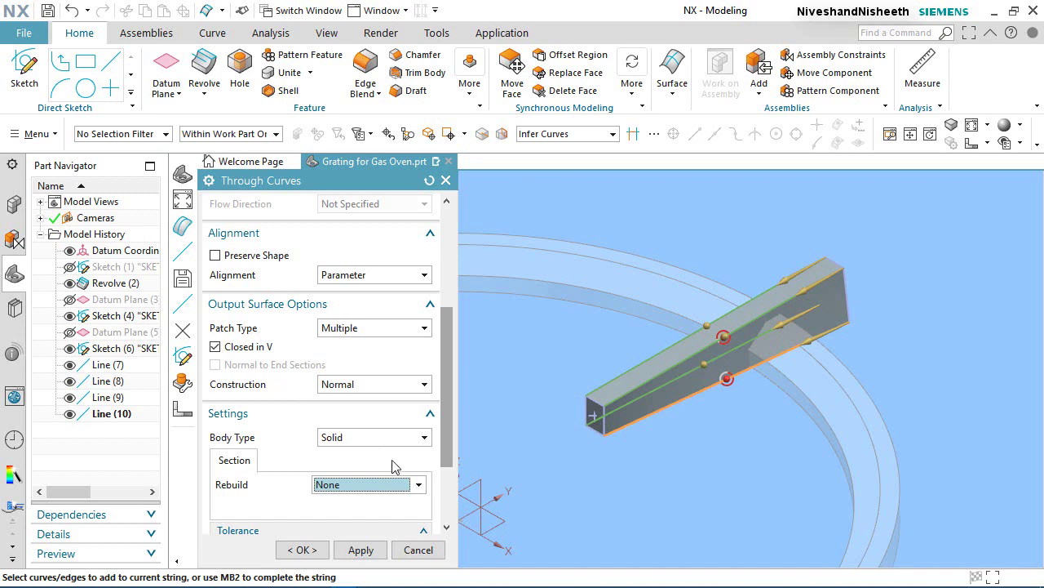
scroll(393, 467, down, 3)
click(302, 550)
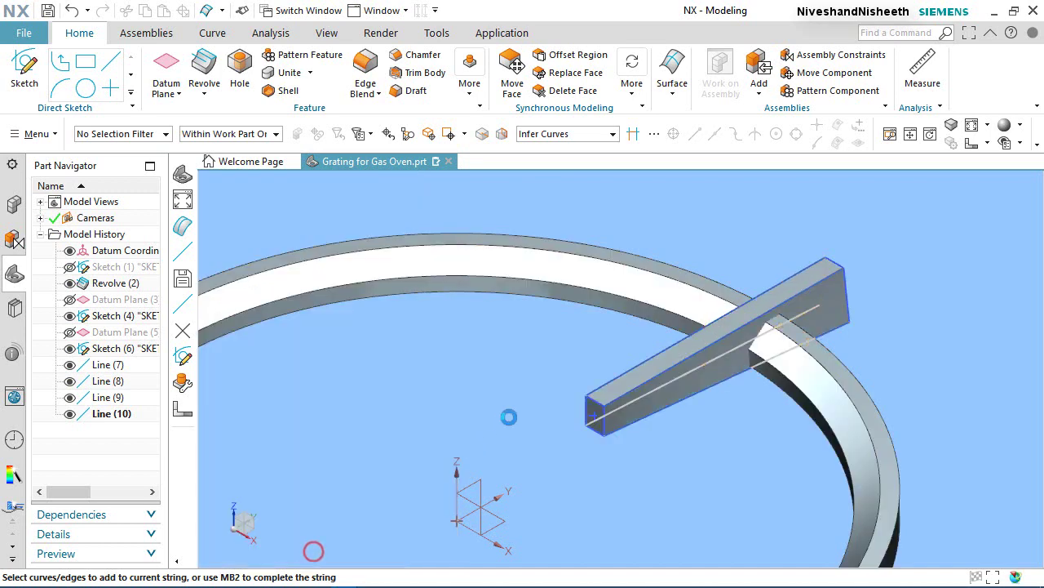
- Hide the four connecting lines and the rectangle and trapezoid sketches of the tapered bar
scroll(740, 311, up, 2)
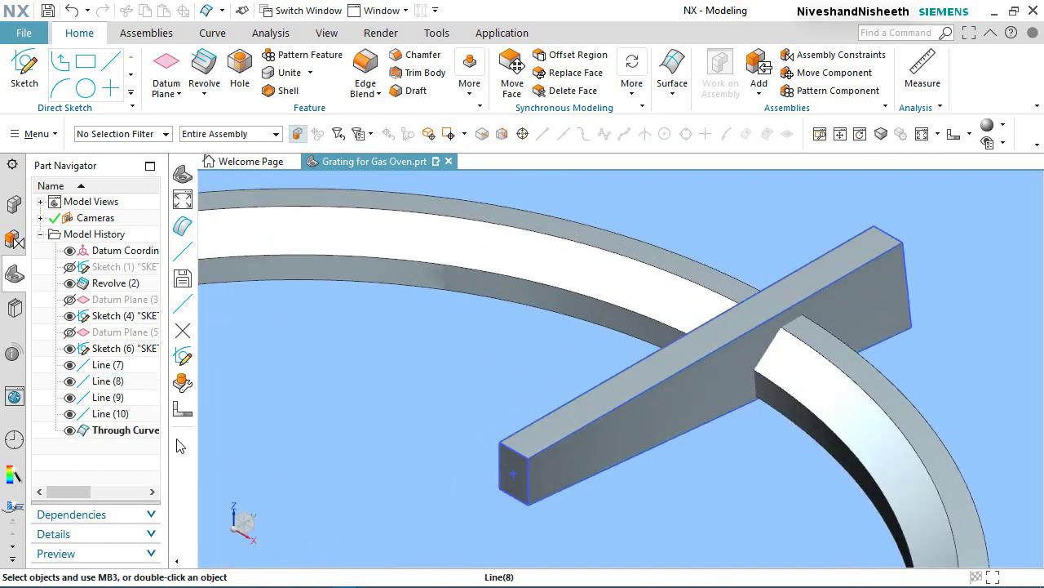
click(96, 414)
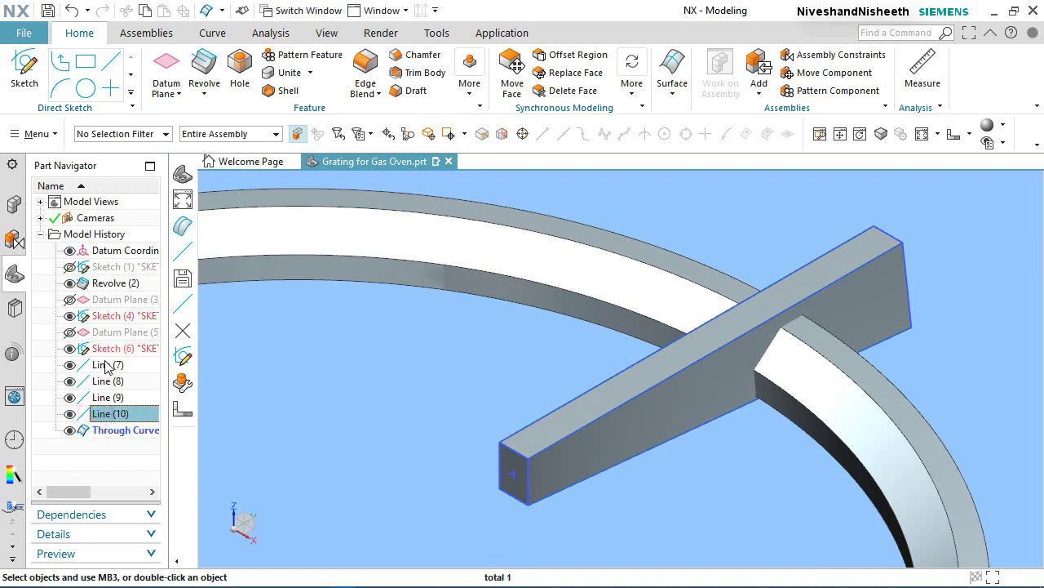
shift+click(106, 366)
right_click(106, 367)
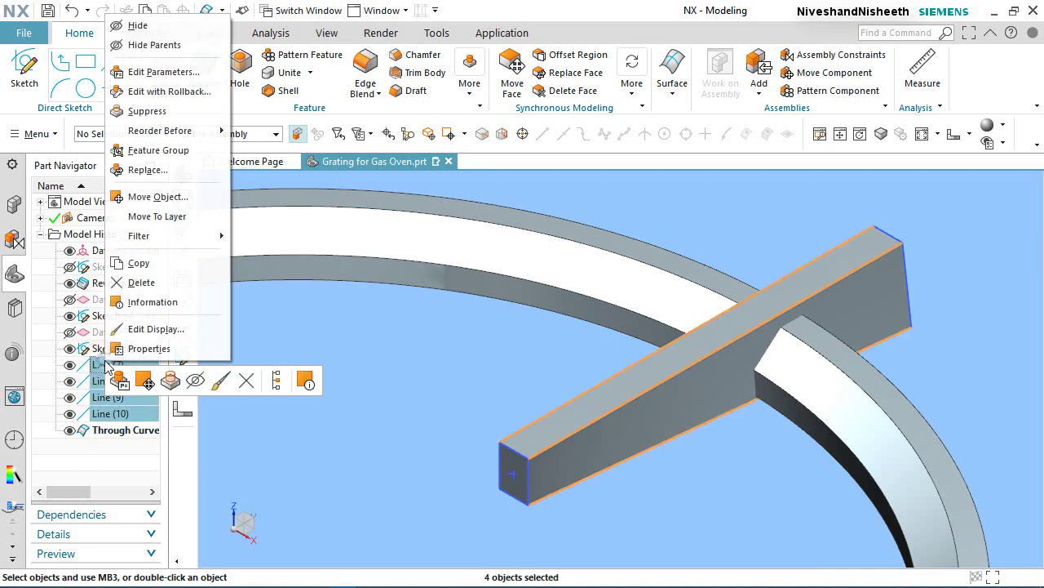
click(135, 23)
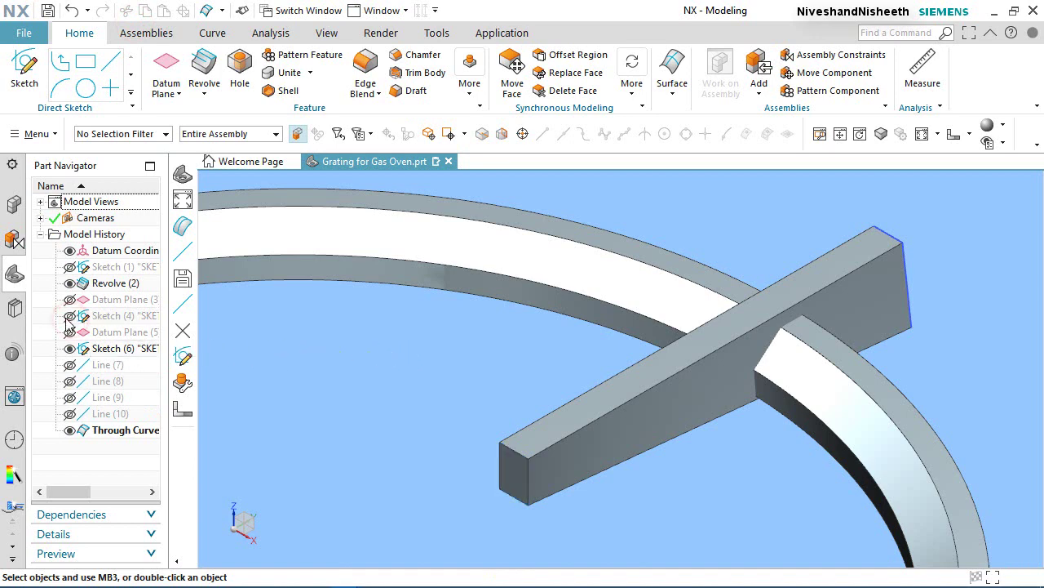
middle_drag(709, 373, 705, 503)
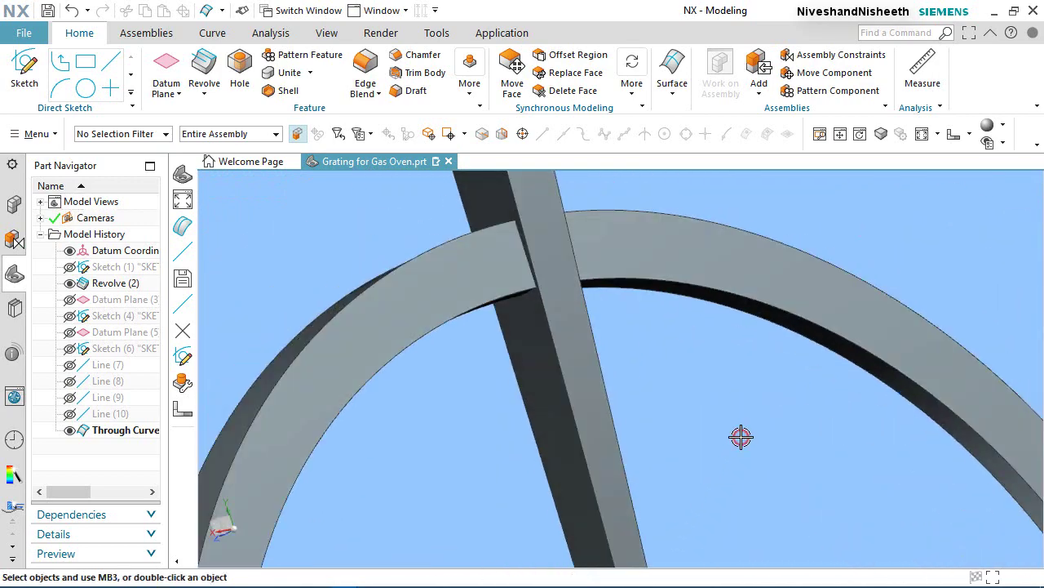
key(Home)
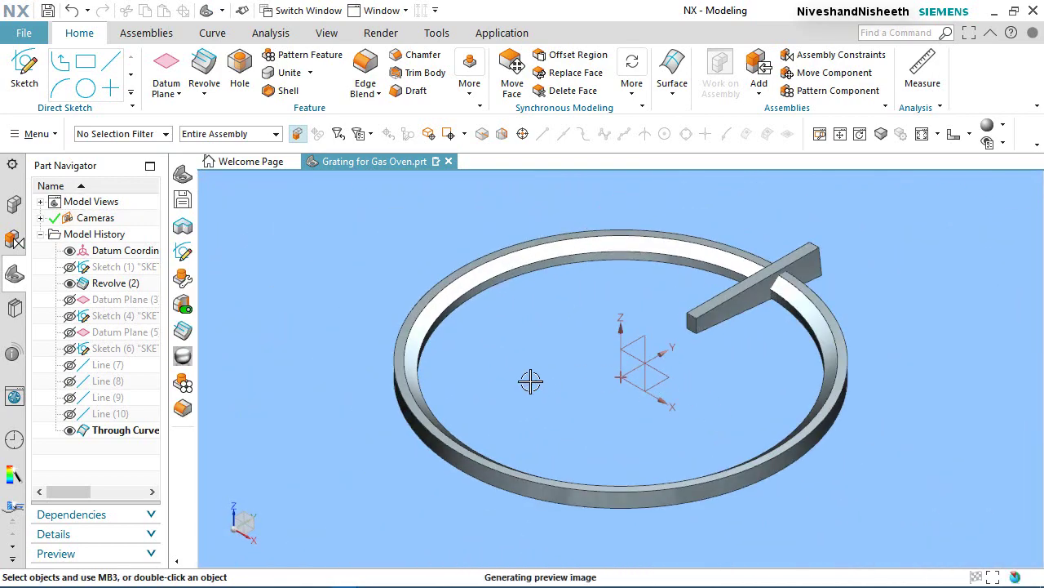
- Check with the Solid Body selection filter whether the ring and tapered bar are separate bodies, save the part, and restore No Selection Filter
click(165, 139)
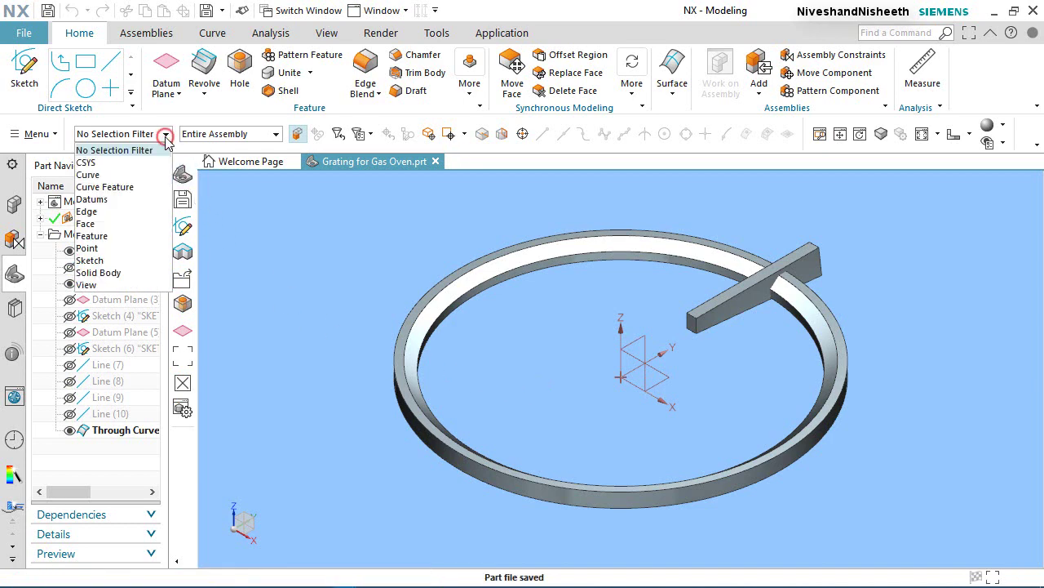
click(96, 275)
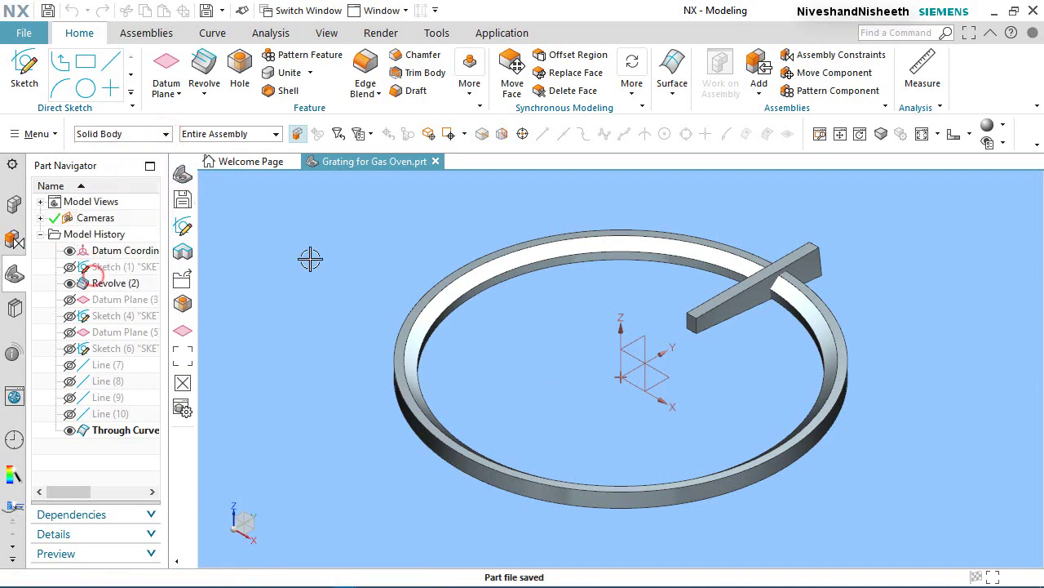
click(631, 241)
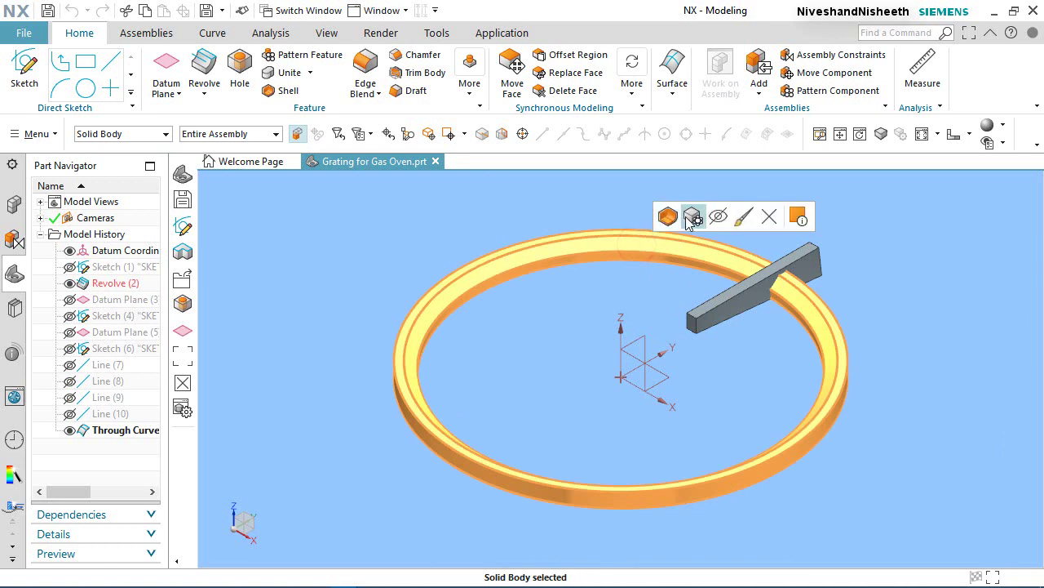
key(Escape)
click(808, 251)
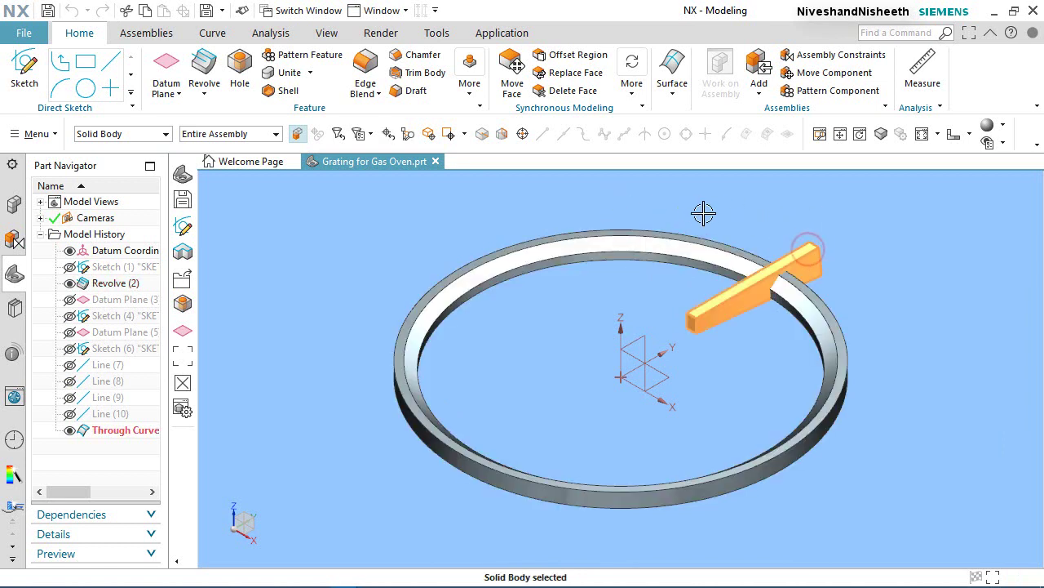
key(Escape)
key(ctrl+s)
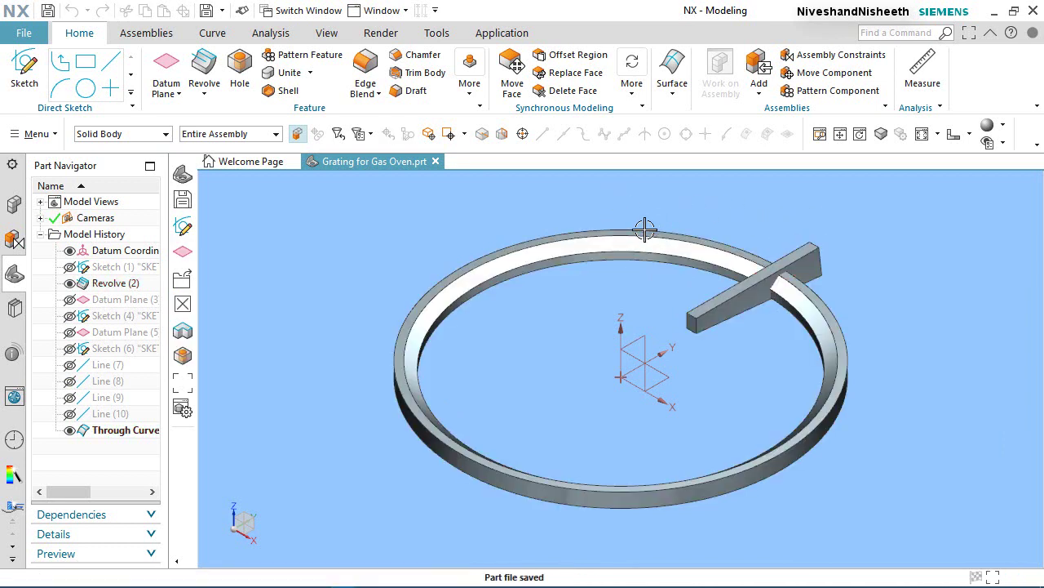
click(147, 134)
click(134, 152)
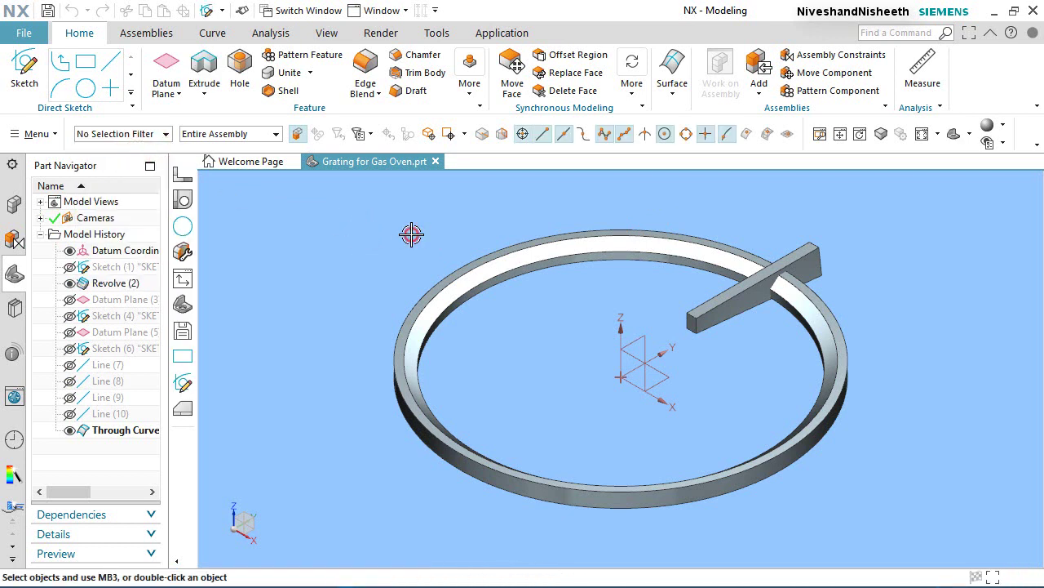
- Create a new sketch on the YZ plane of the datum coordinate system
click(23, 71)
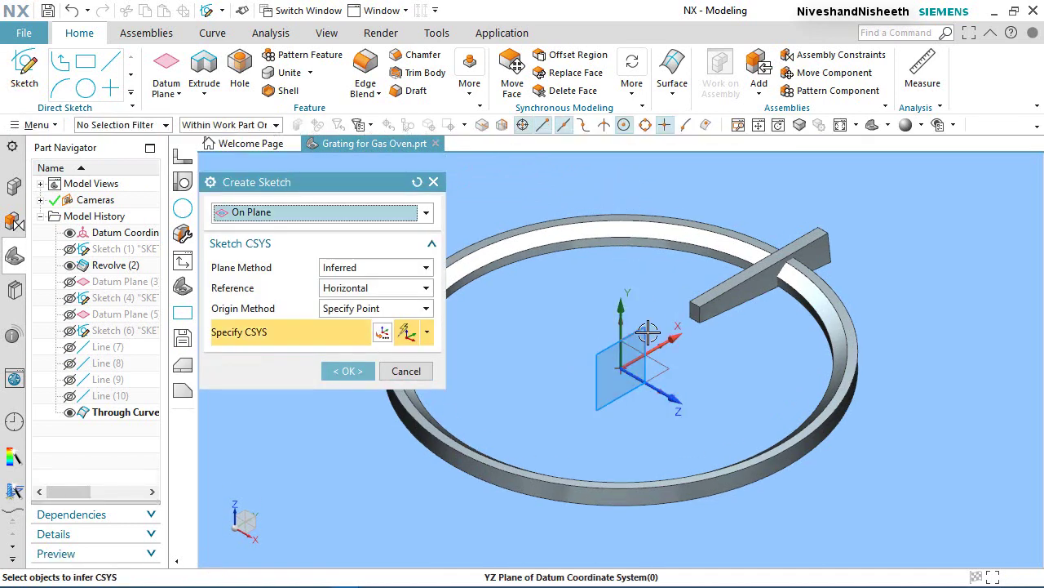
click(648, 332)
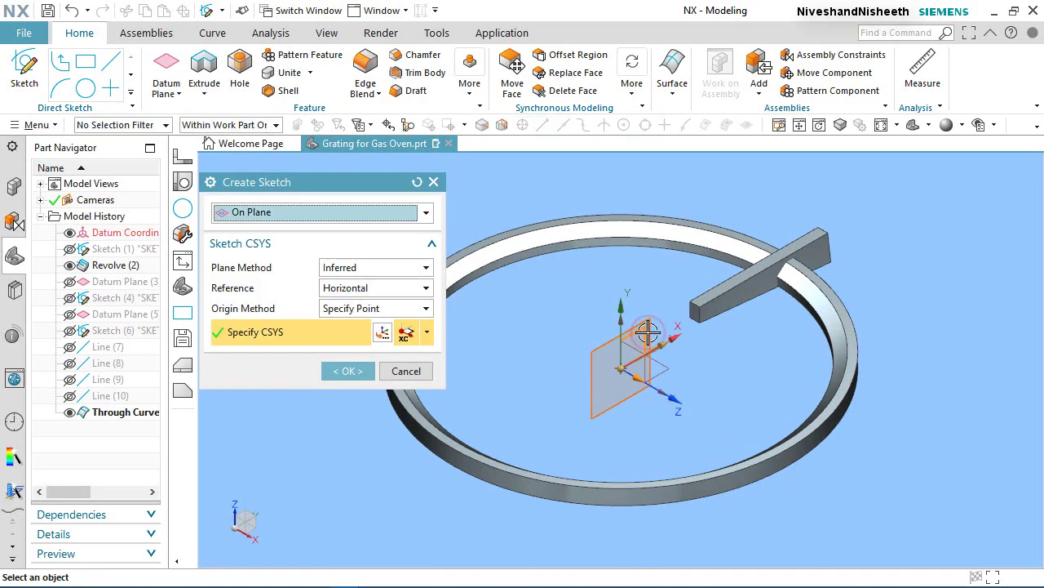
click(364, 373)
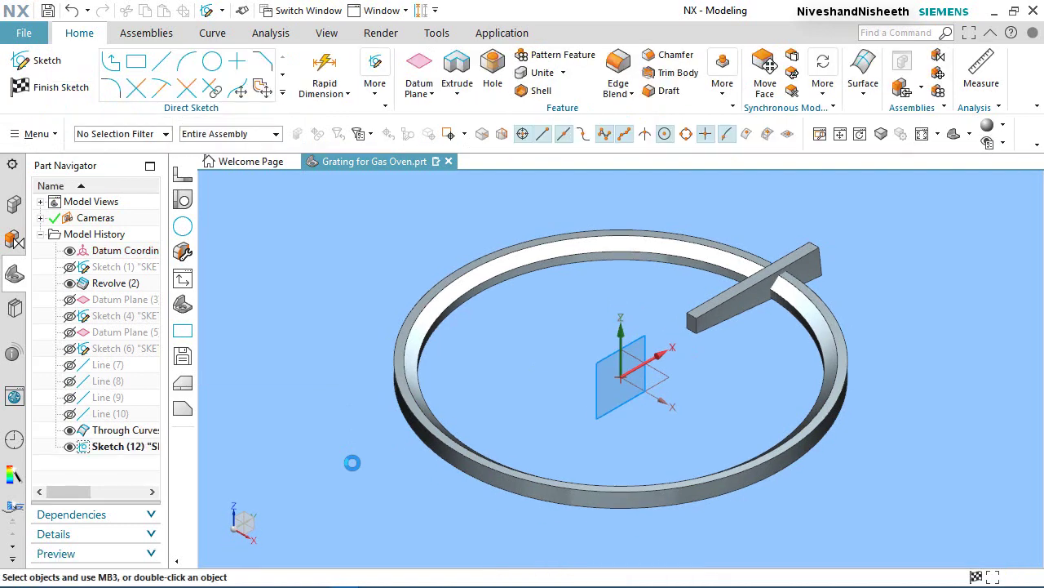
click(353, 463)
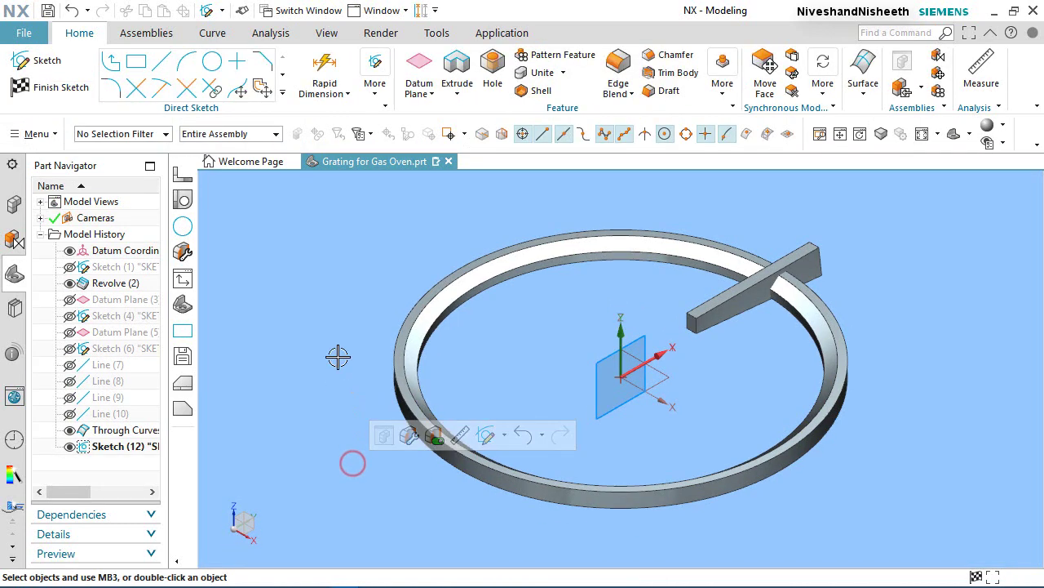
- Create intersection curves in the sketch where the YZ plane cuts the faces of the revolved ring and the tapered bar
click(283, 95)
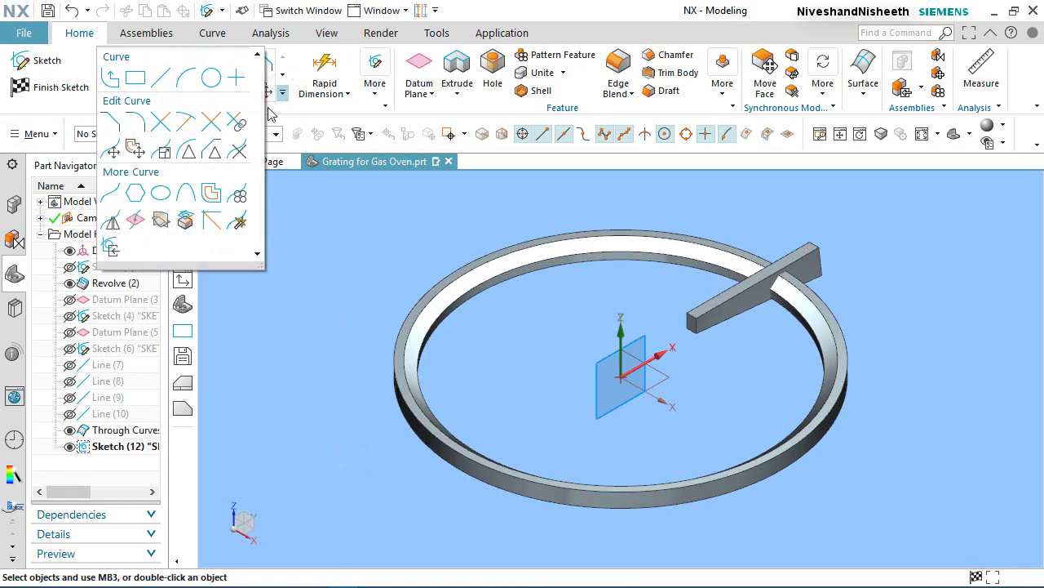
click(160, 219)
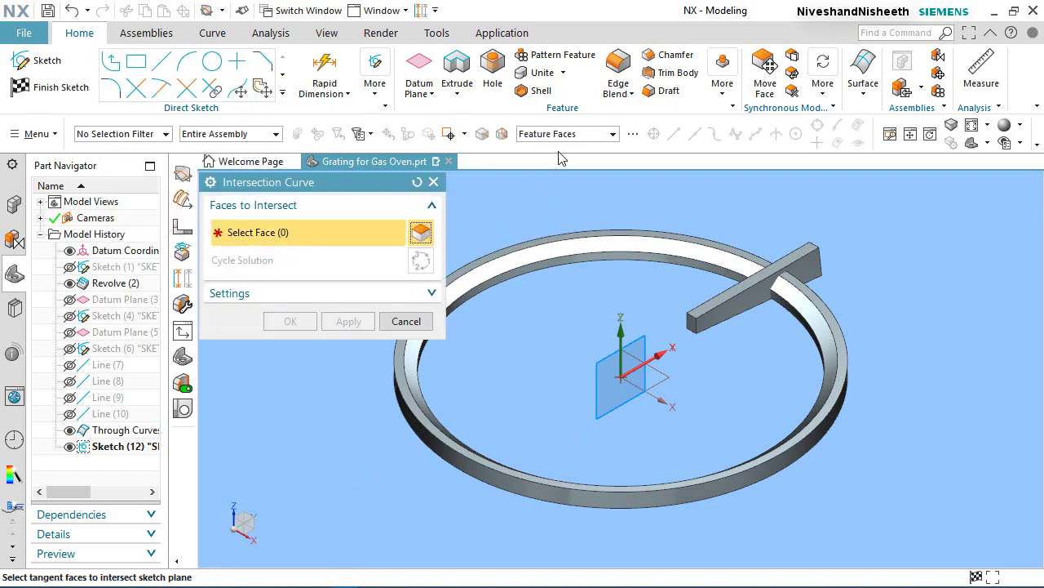
click(591, 243)
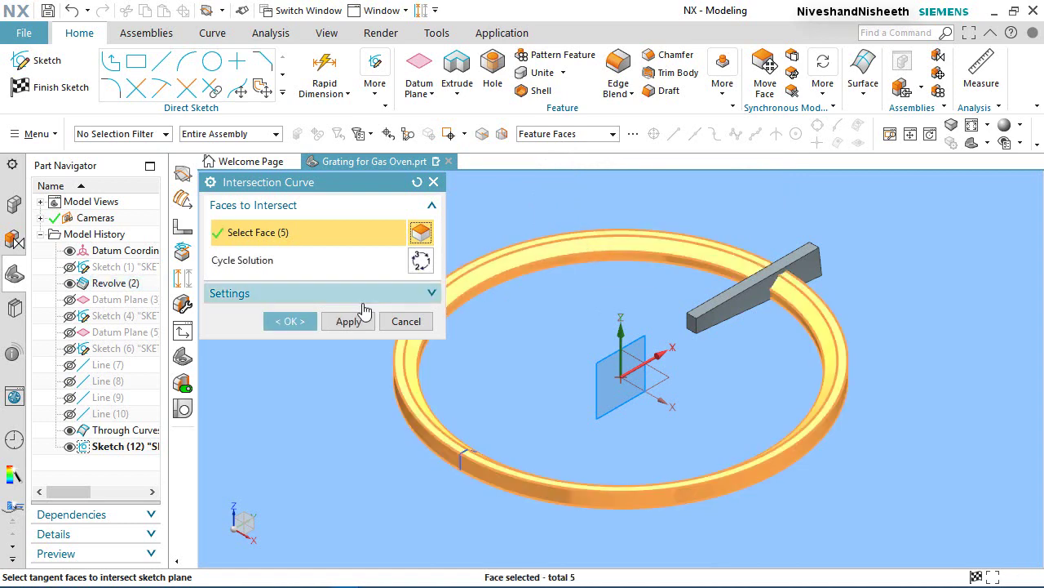
click(348, 322)
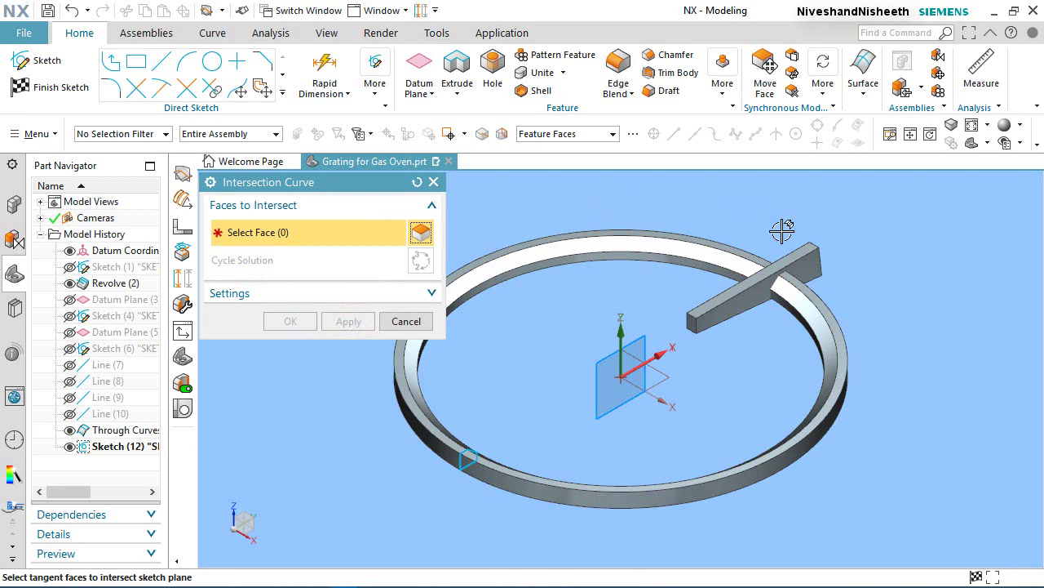
click(804, 261)
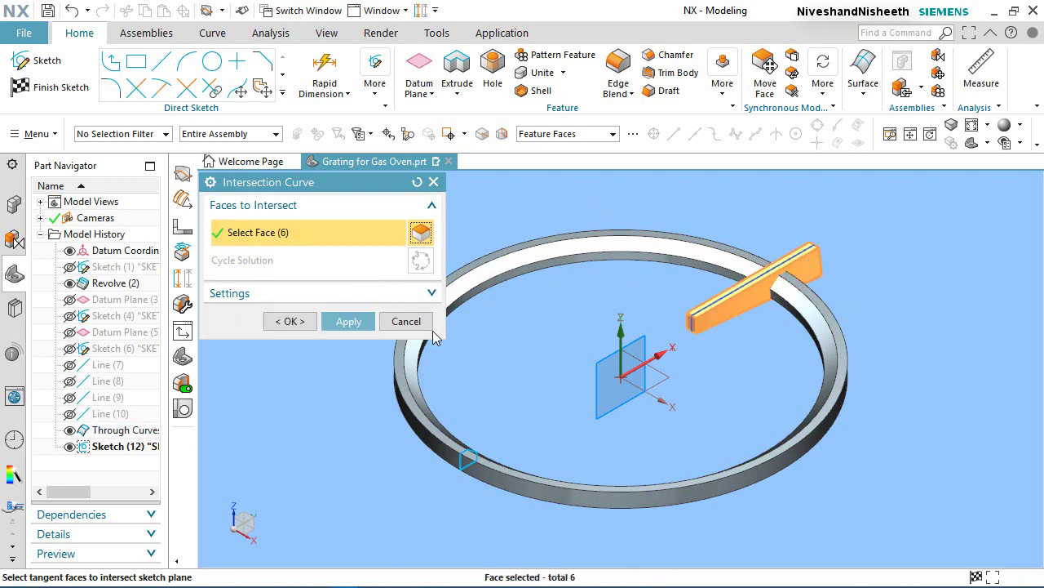
click(302, 322)
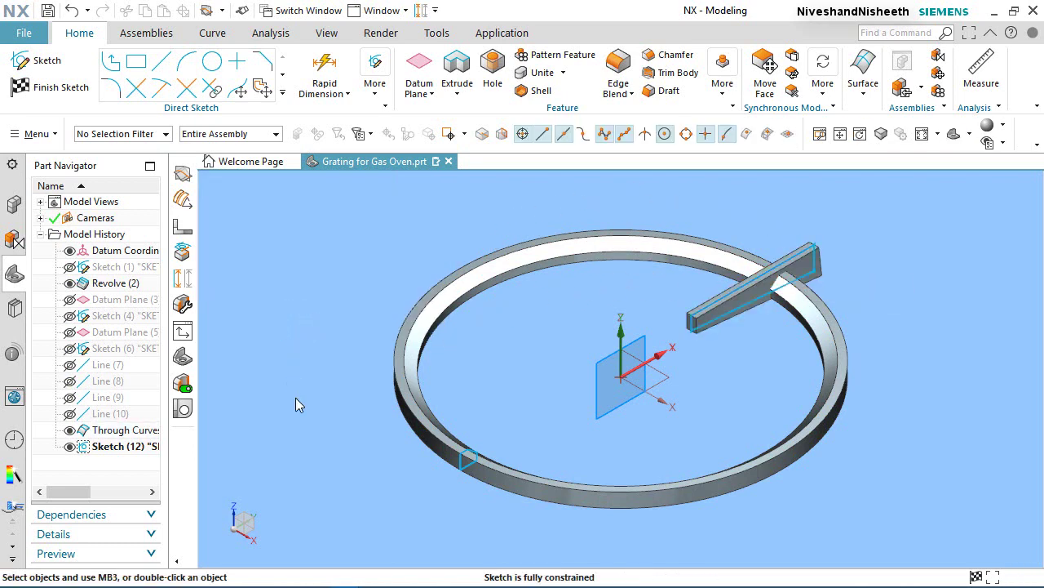
- Clip the model with a one-plane section on the YZ plane and orient the view to Right
click(636, 344)
click(700, 372)
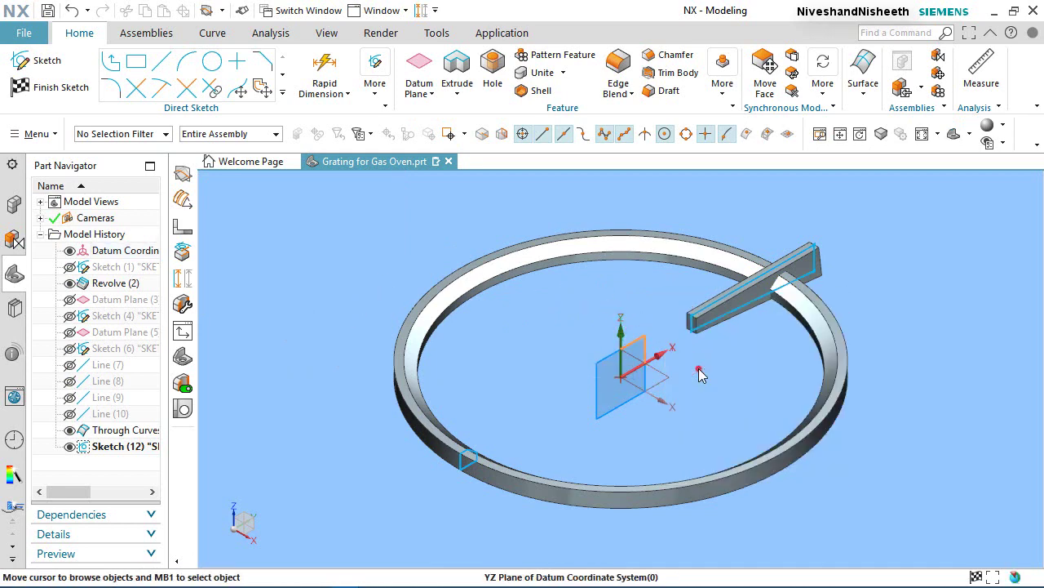
click(326, 33)
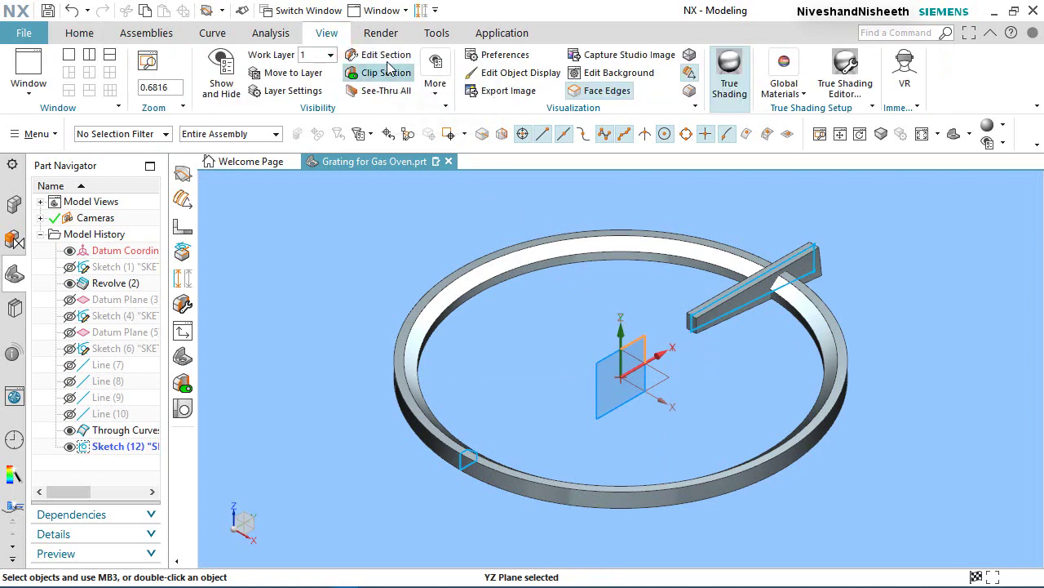
click(380, 54)
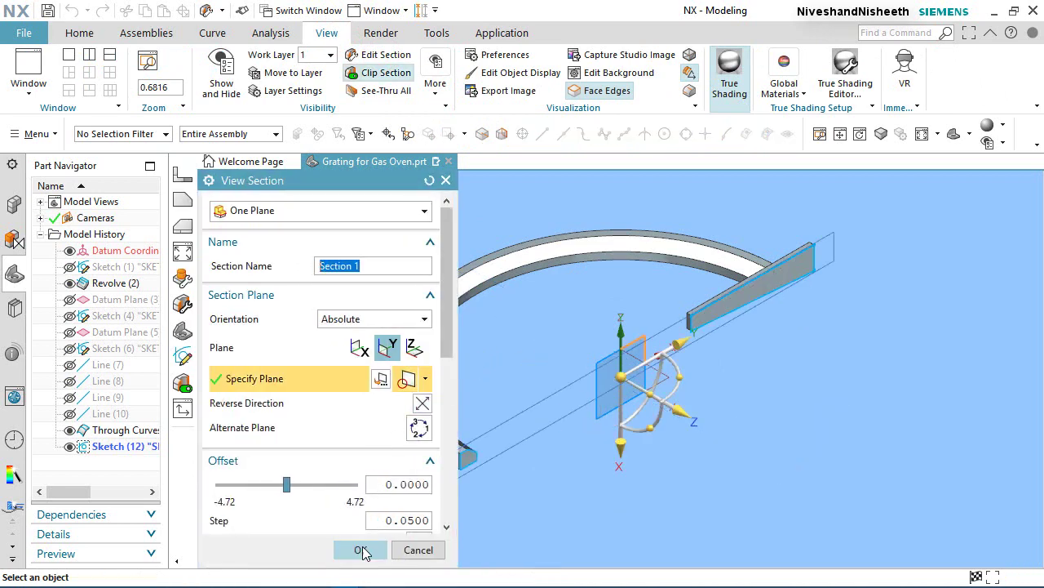
click(363, 551)
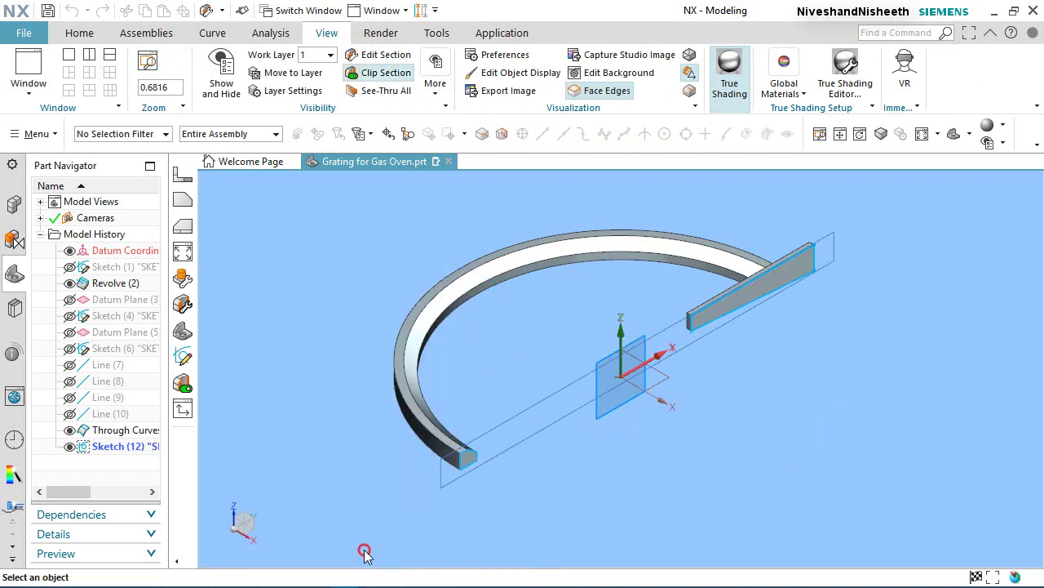
click(954, 133)
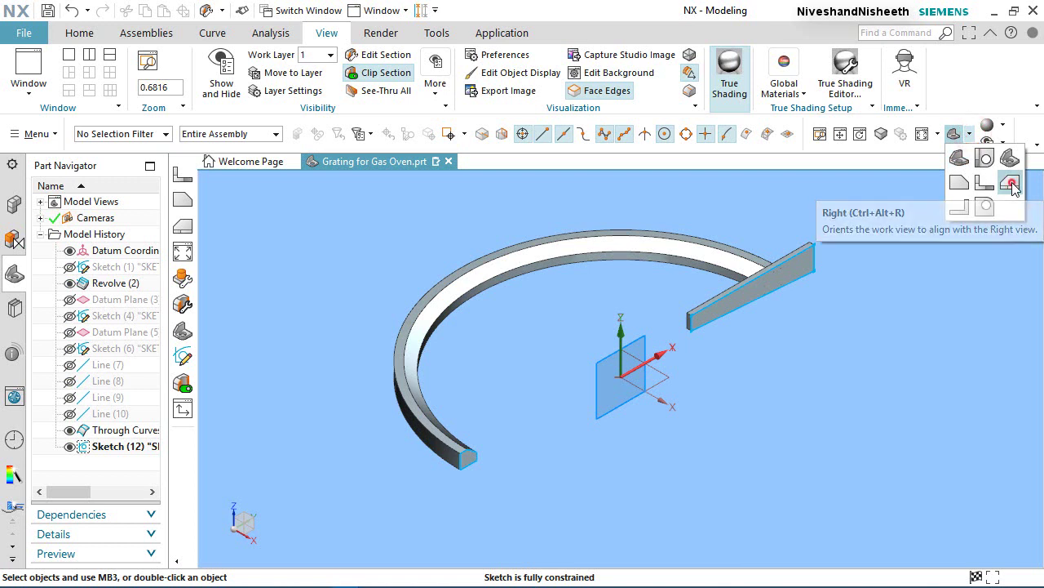
click(1011, 184)
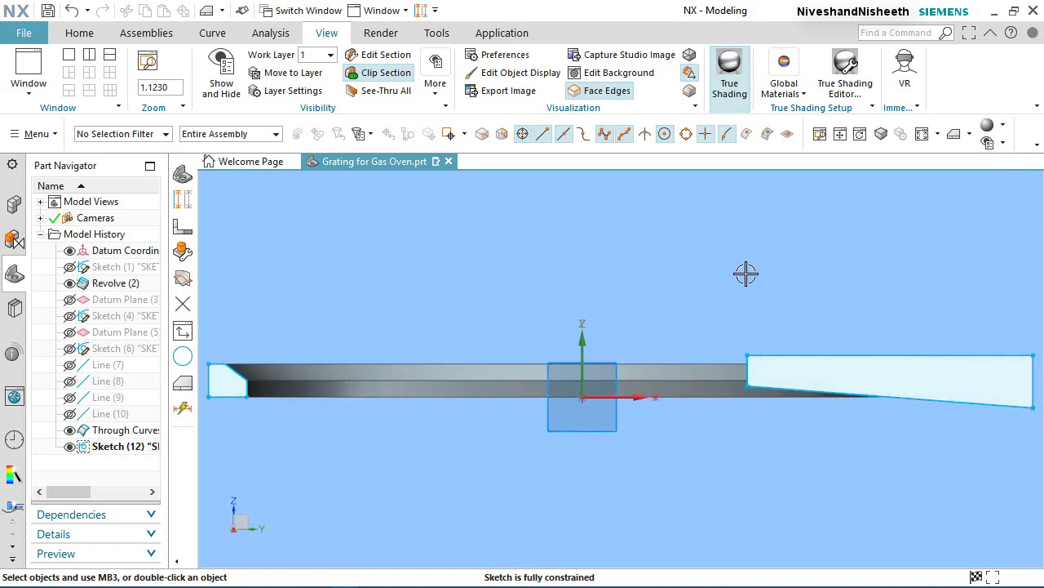
- Convert all nine intersection curves of the ring and bar to reference curves
click(422, 10)
scroll(754, 421, down, 3)
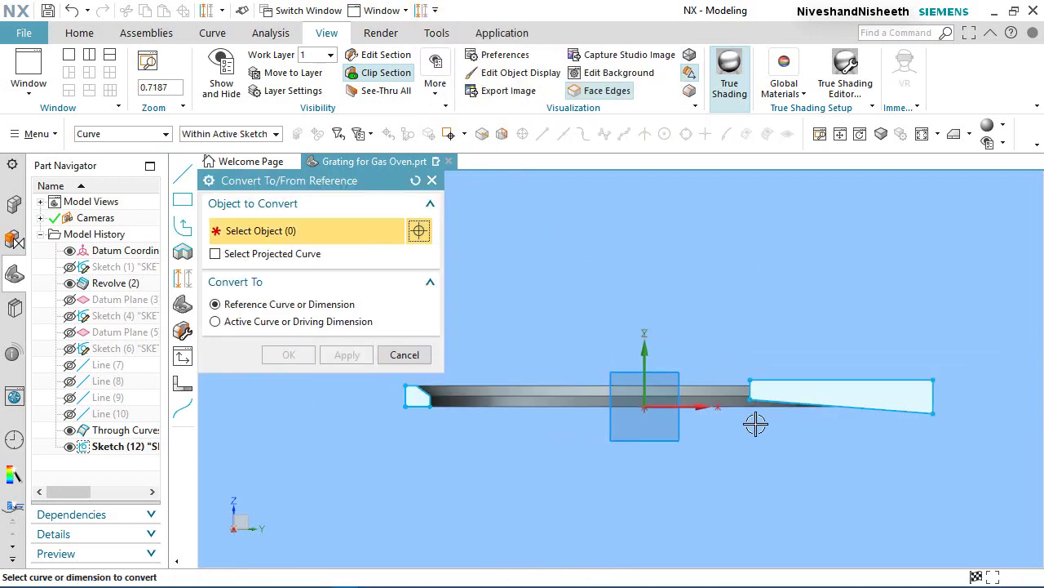
mouse_move(506, 445)
mouse_down()
mouse_move(847, 471)
mouse_move(926, 464)
mouse_move(914, 466)
mouse_up()
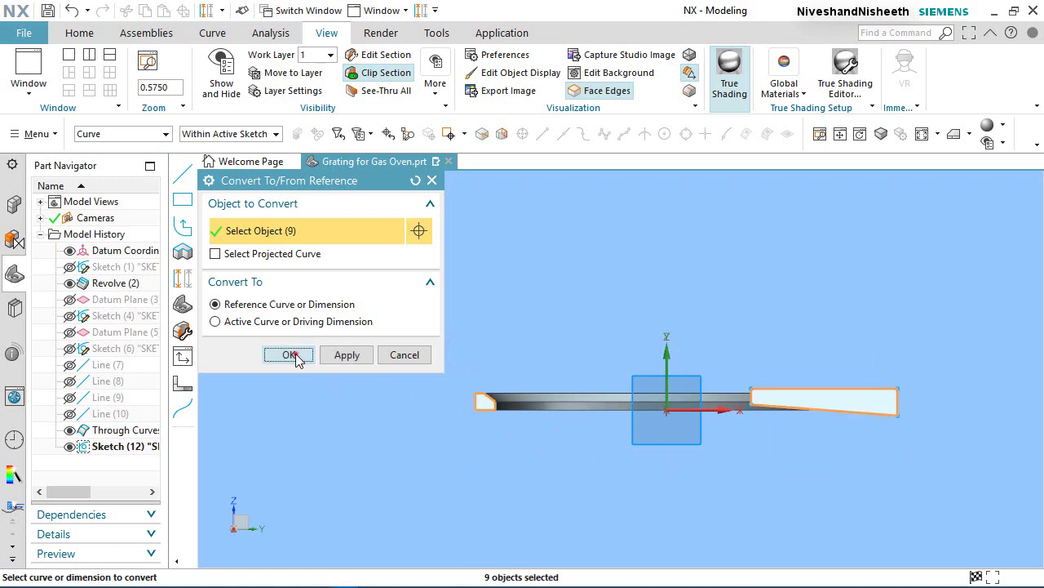
click(291, 355)
scroll(766, 429, up, 1)
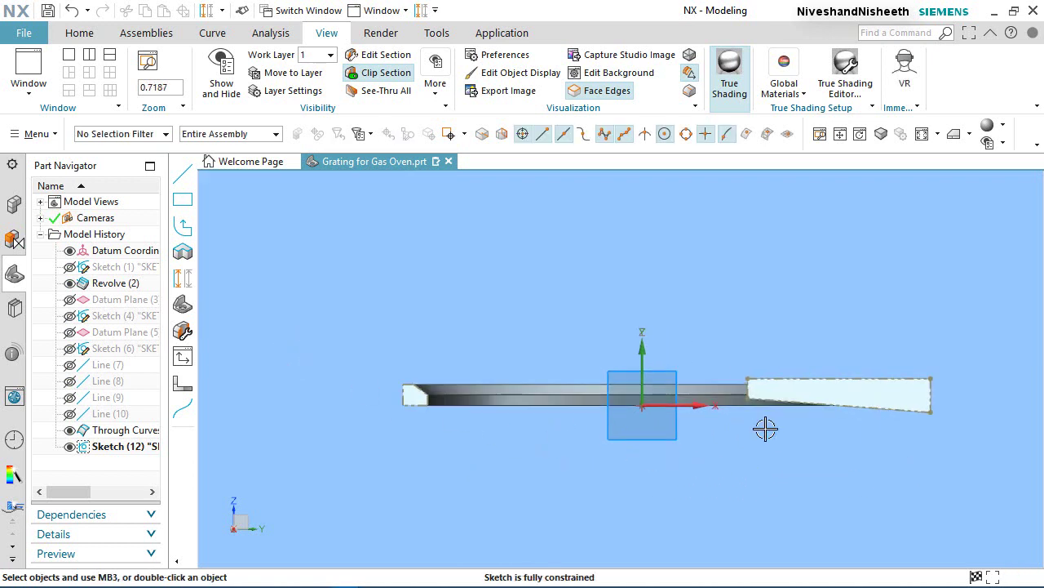
scroll(766, 429, up, 1)
- Mirror the five reference curves of the ring's cross-section about the sketch vertical axis onto the tapered bar
click(78, 33)
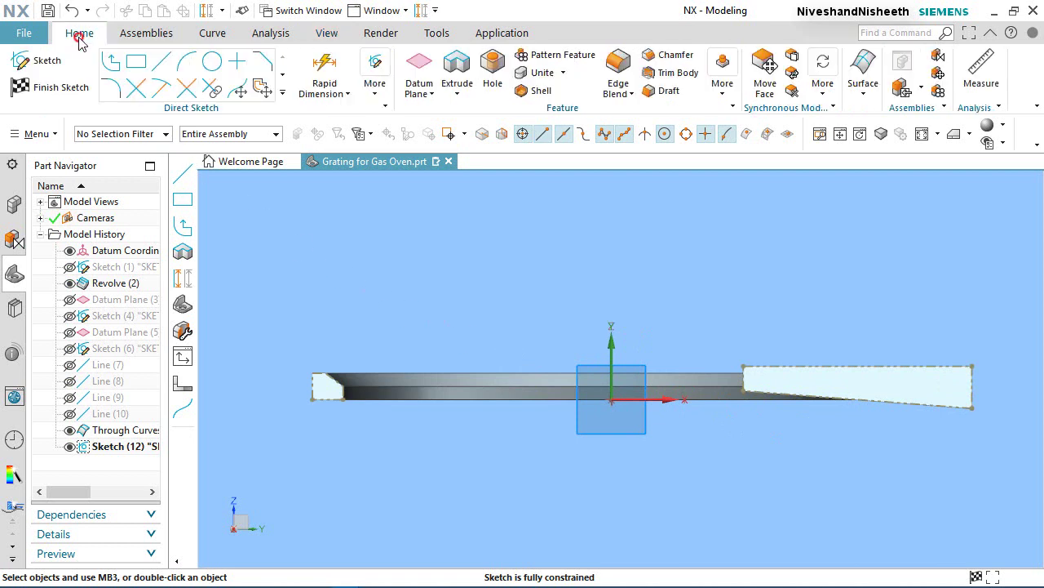
scroll(237, 244, up, 1)
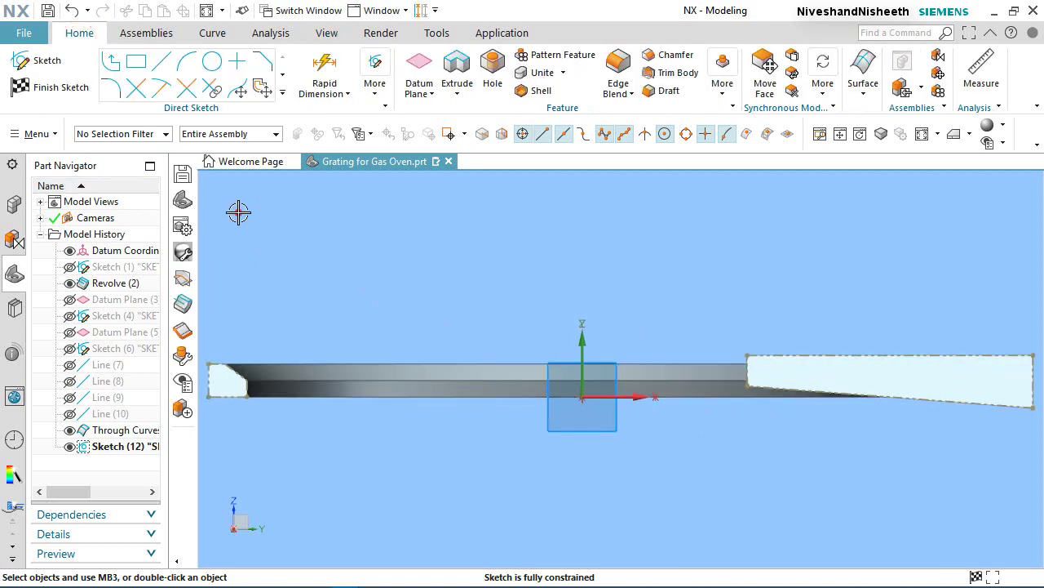
click(283, 92)
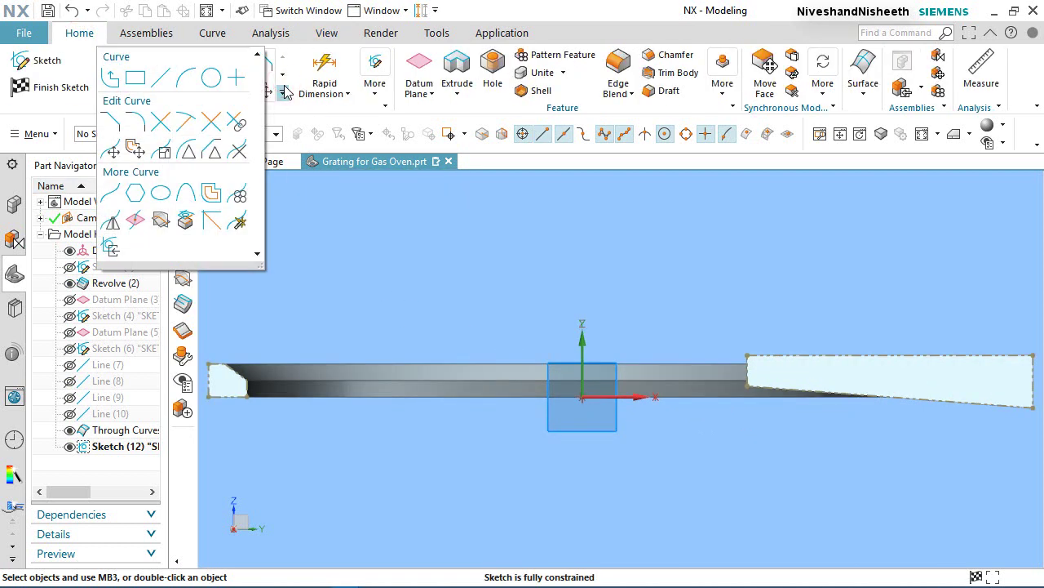
click(111, 219)
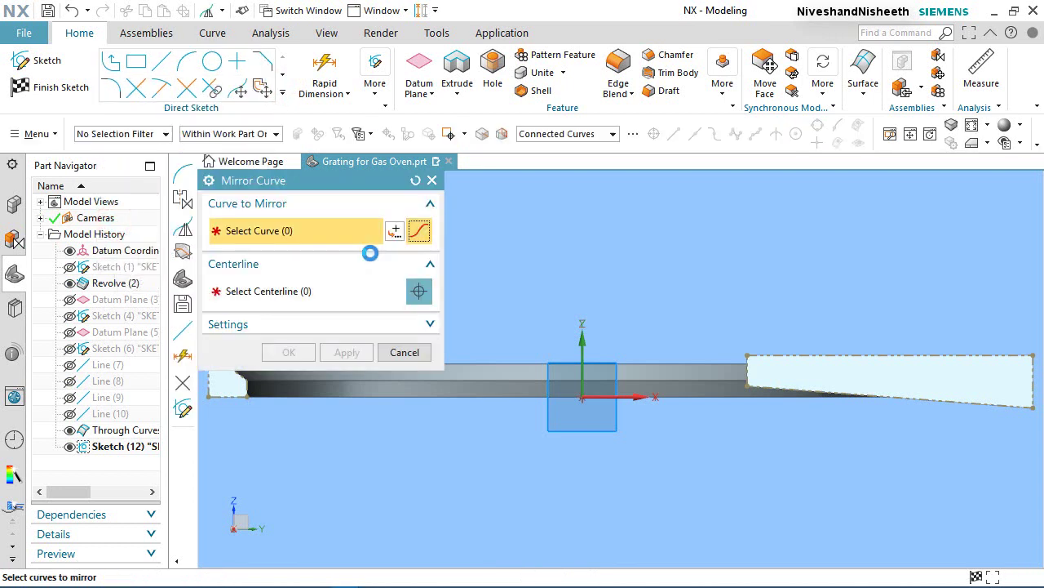
middle_drag(685, 337, 538, 351)
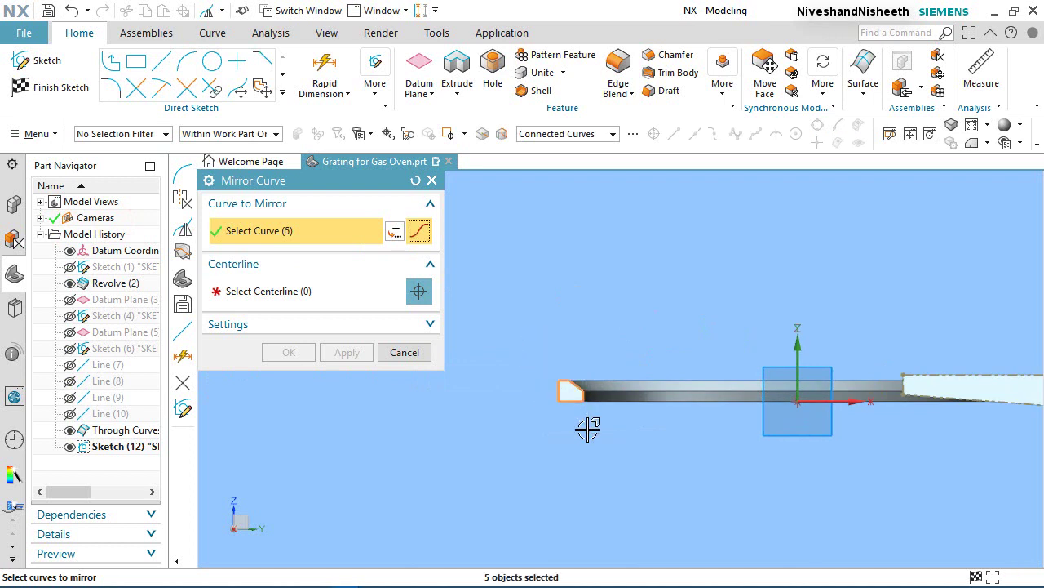
click(282, 293)
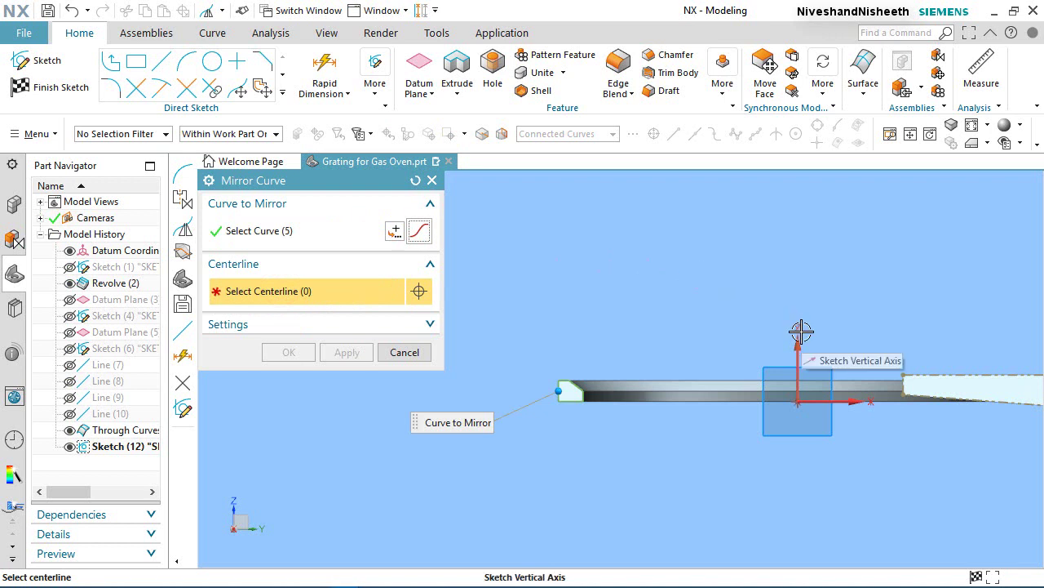
click(799, 329)
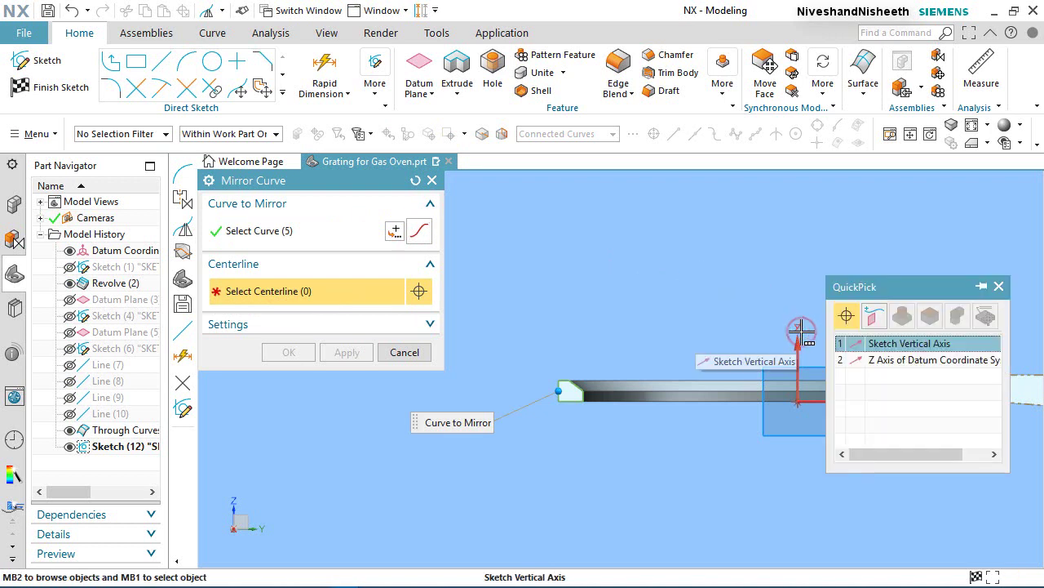
click(879, 343)
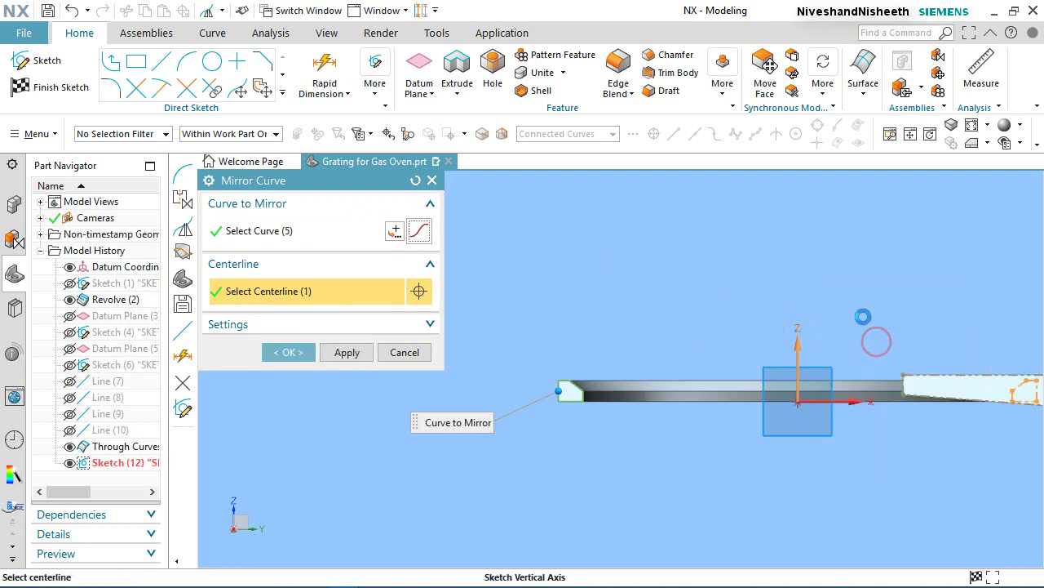
click(299, 353)
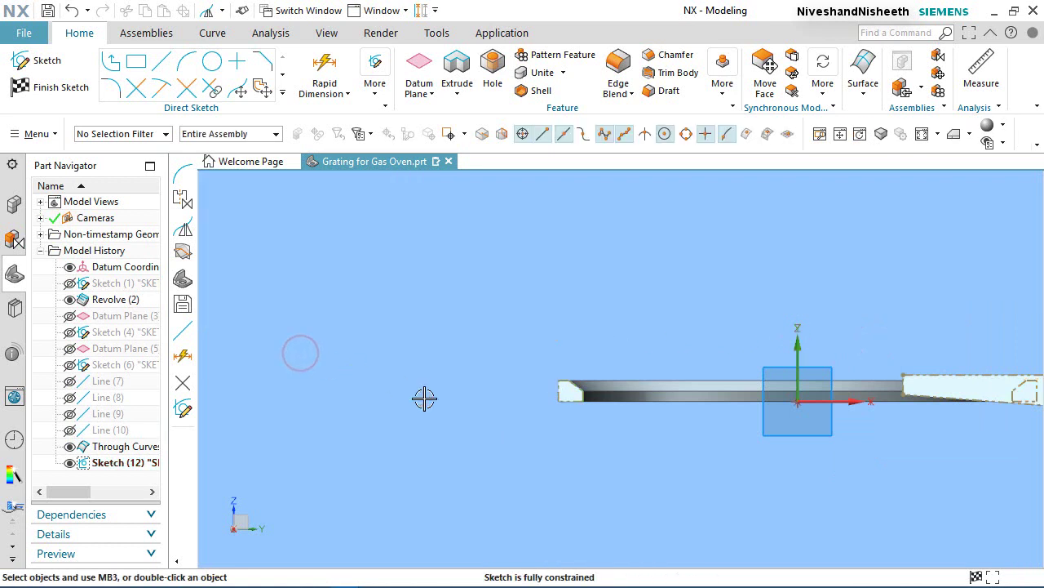
- Draw a vertical line from the mirrored profile's upper outer corner past the bar's sloped lower edge and trim the excess below that edge
scroll(786, 425, up, 5)
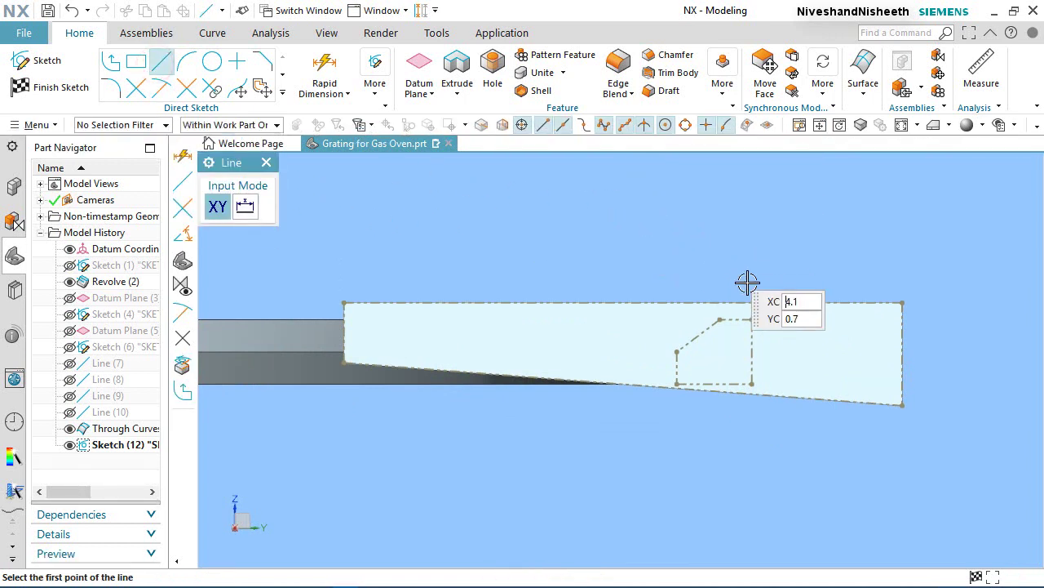
scroll(767, 302, up, 3)
click(722, 321)
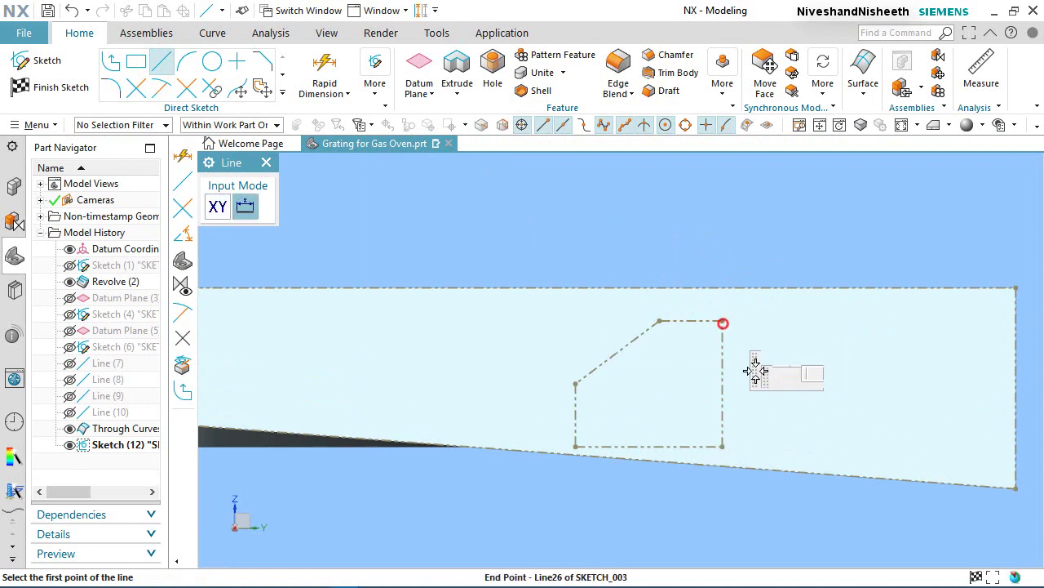
click(722, 533)
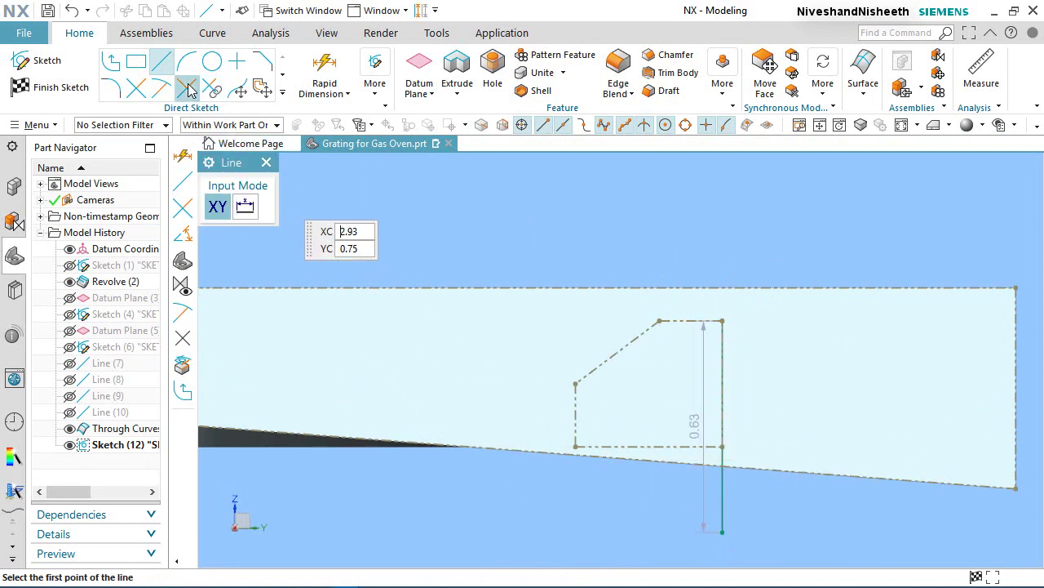
click(135, 90)
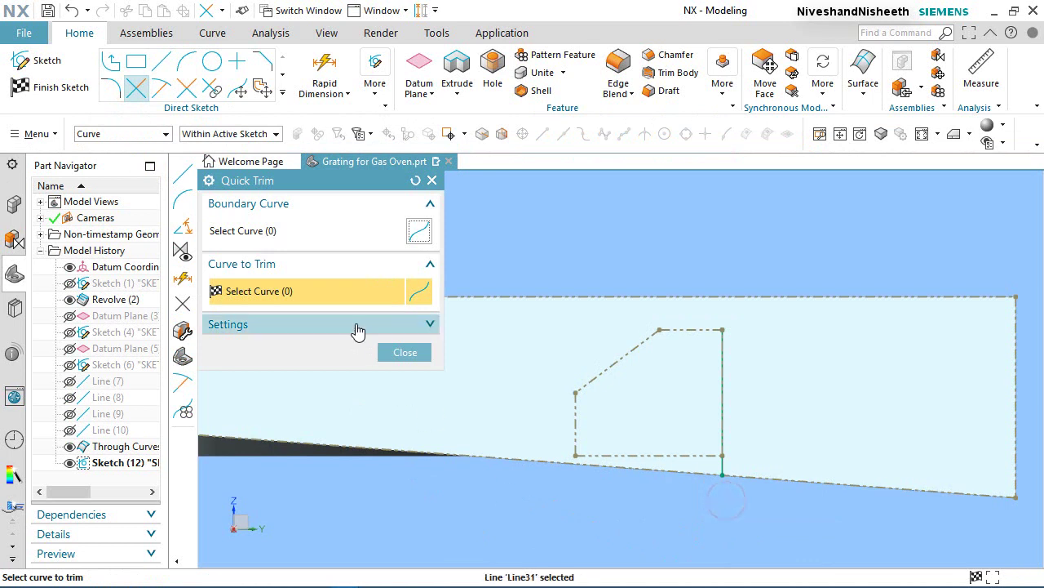
click(423, 354)
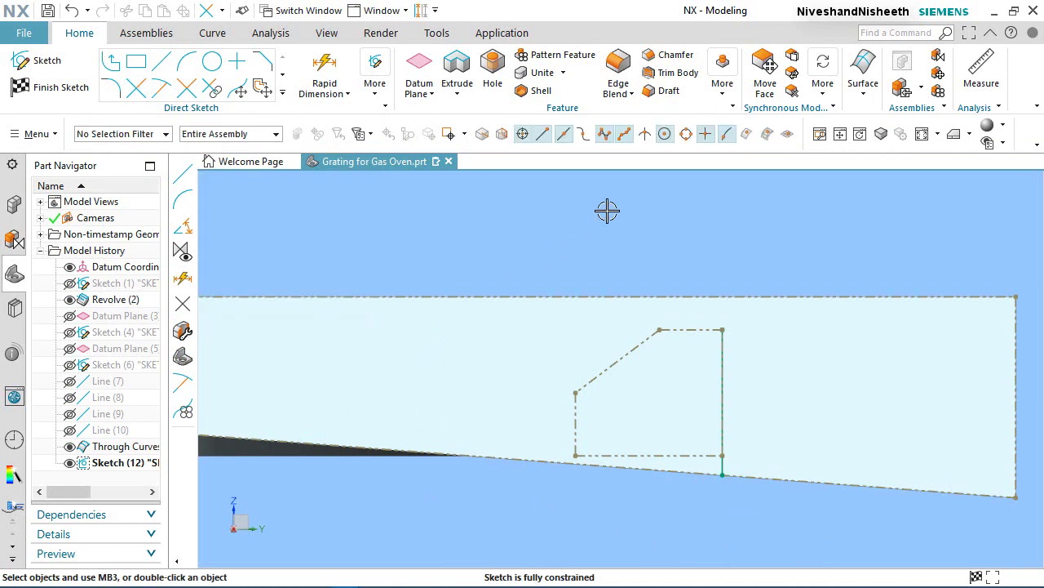
- Draw a line along the bar's sloped lower edge from the vertical line's lower end to the bar's lower inner corner
click(161, 65)
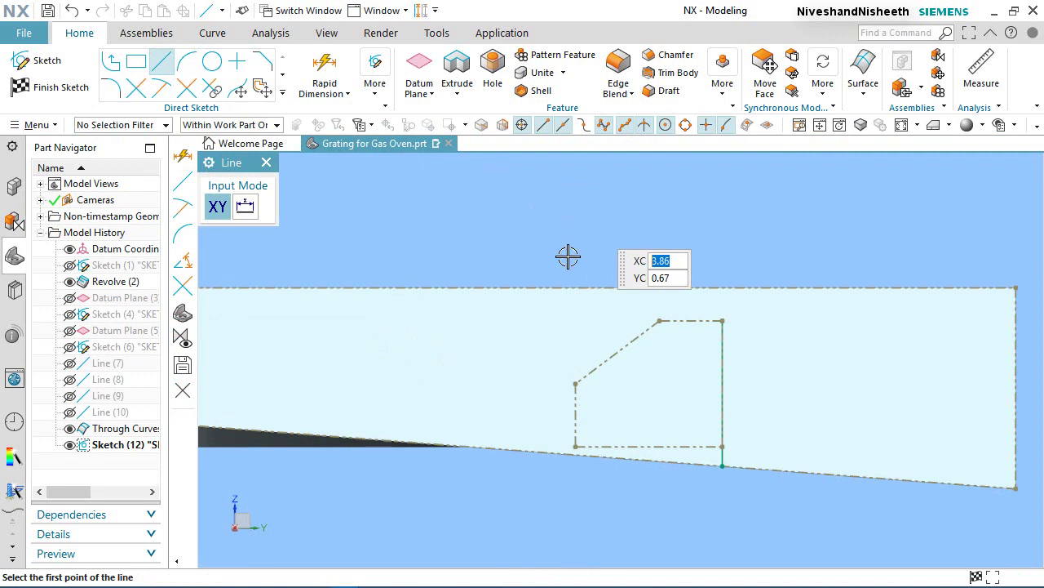
click(723, 463)
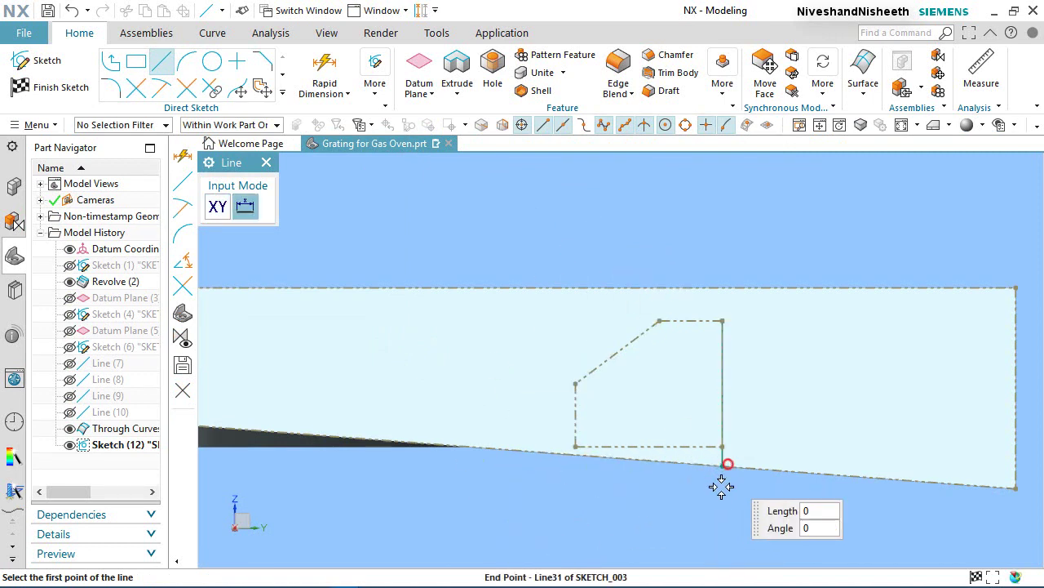
scroll(581, 506, down, 3)
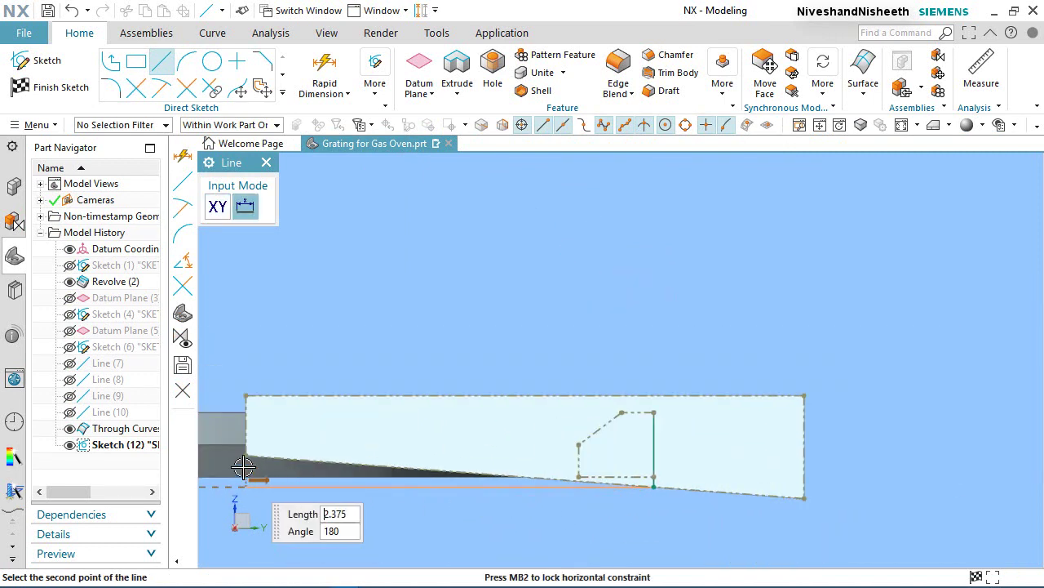
click(245, 455)
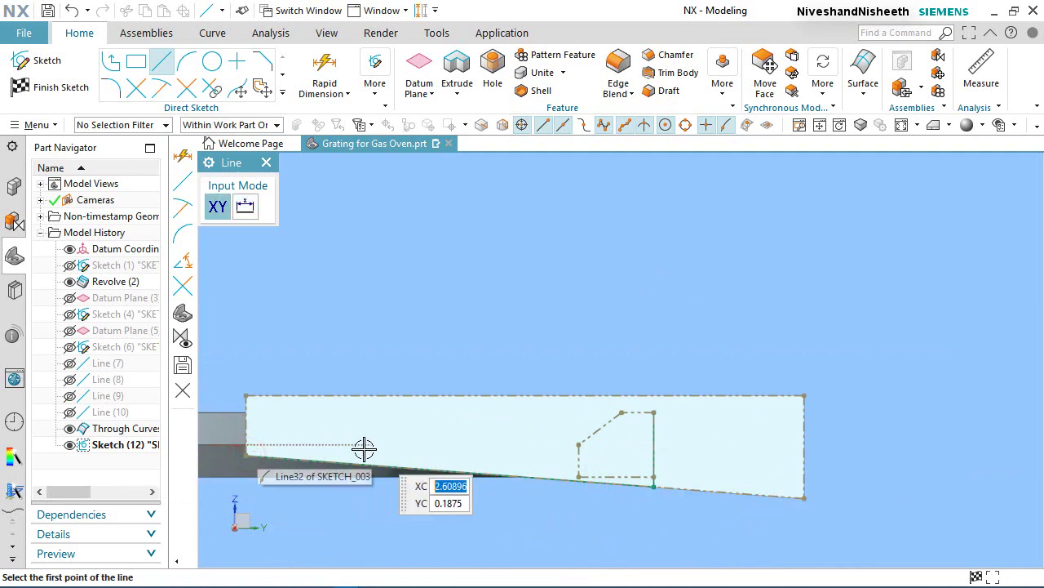
- Draw a horizontal line from the bar's lower inner corner into the mirrored profile and trim the excess past the profile's inner vertical edge
scroll(238, 451, up, 3)
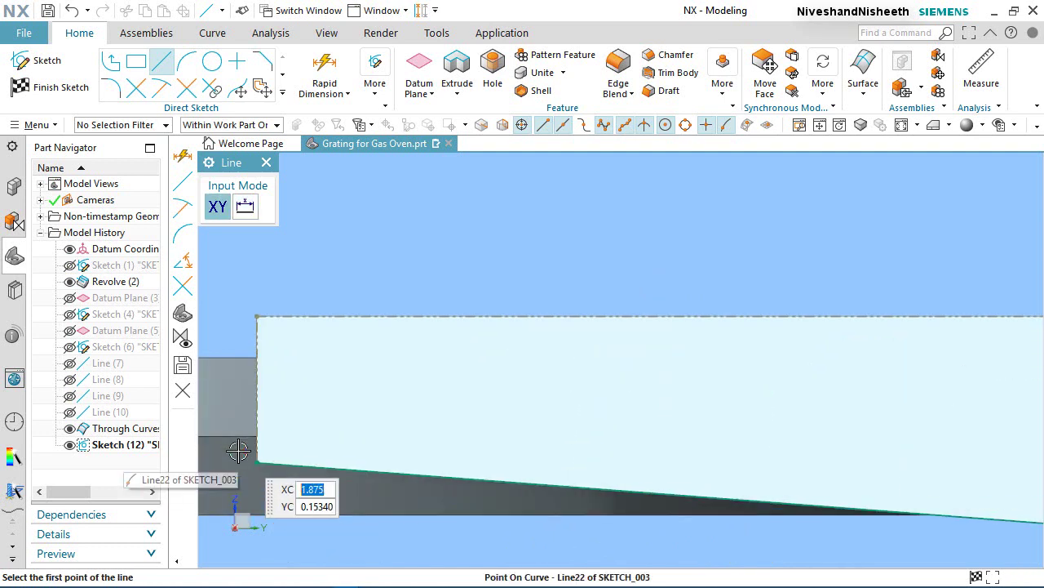
scroll(238, 451, up, 2)
click(263, 467)
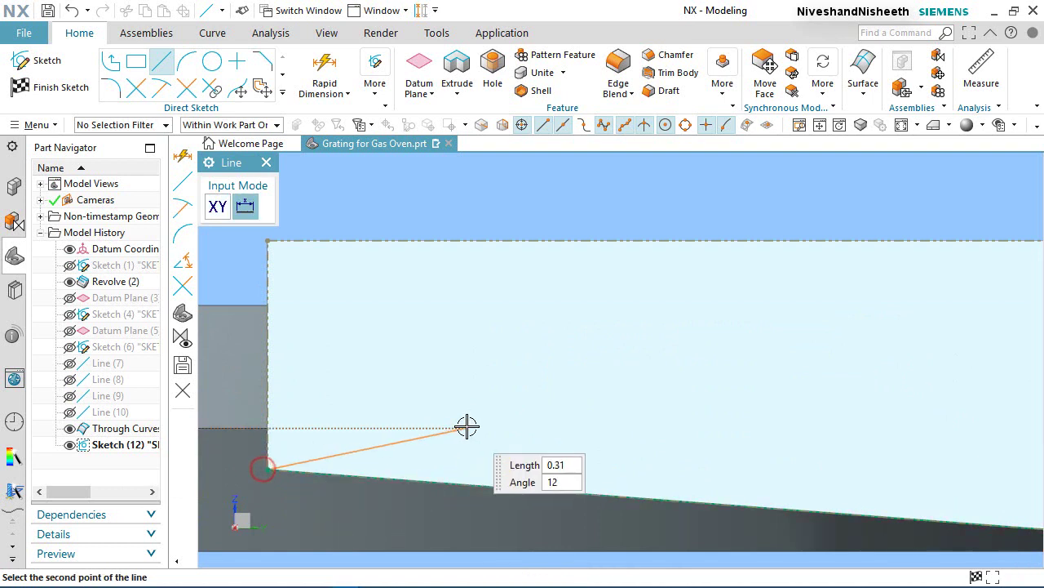
scroll(467, 426, down, 4)
scroll(779, 433, up, 4)
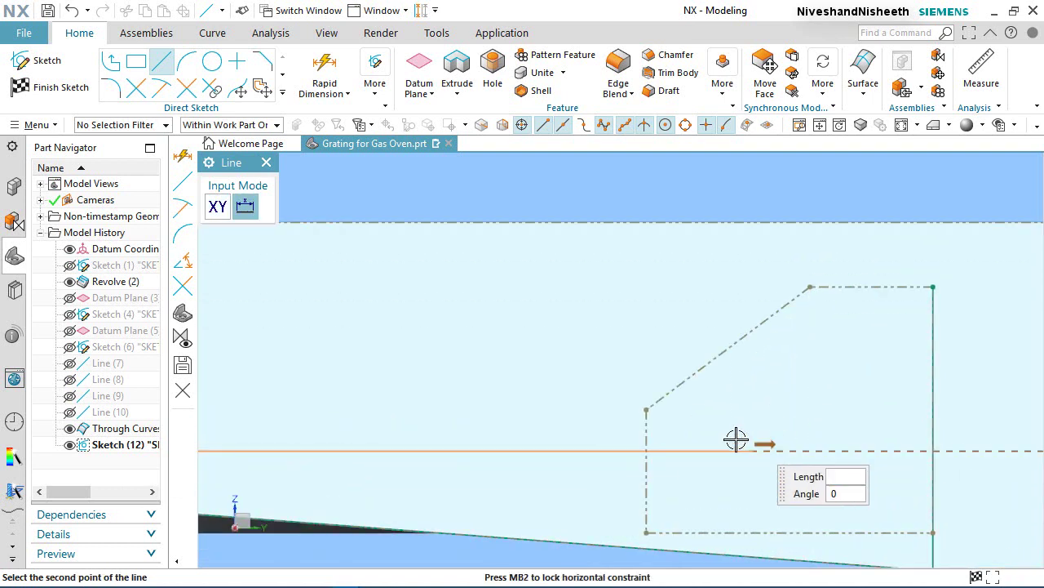
click(736, 440)
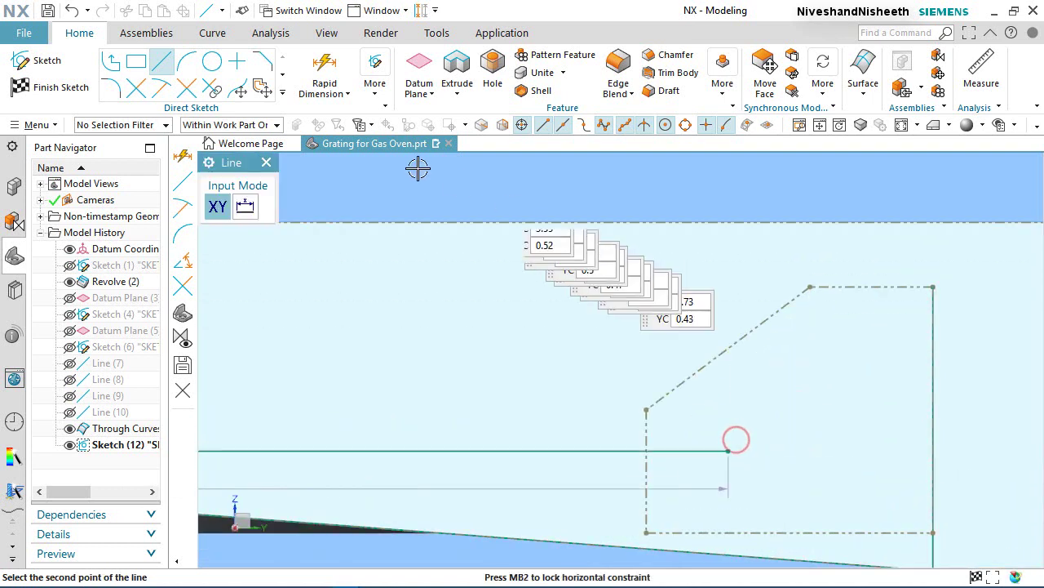
click(136, 88)
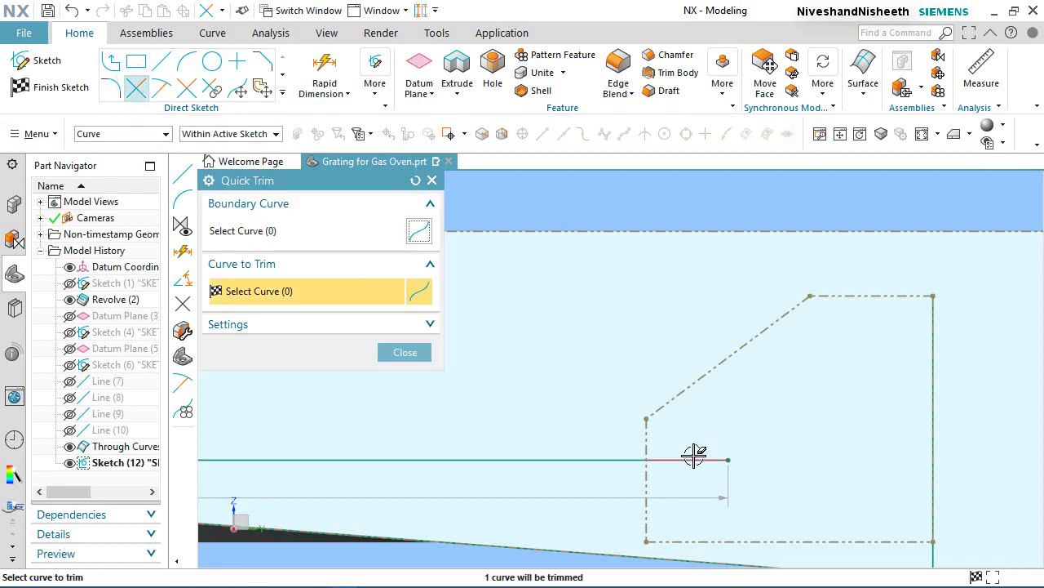
click(693, 455)
click(425, 352)
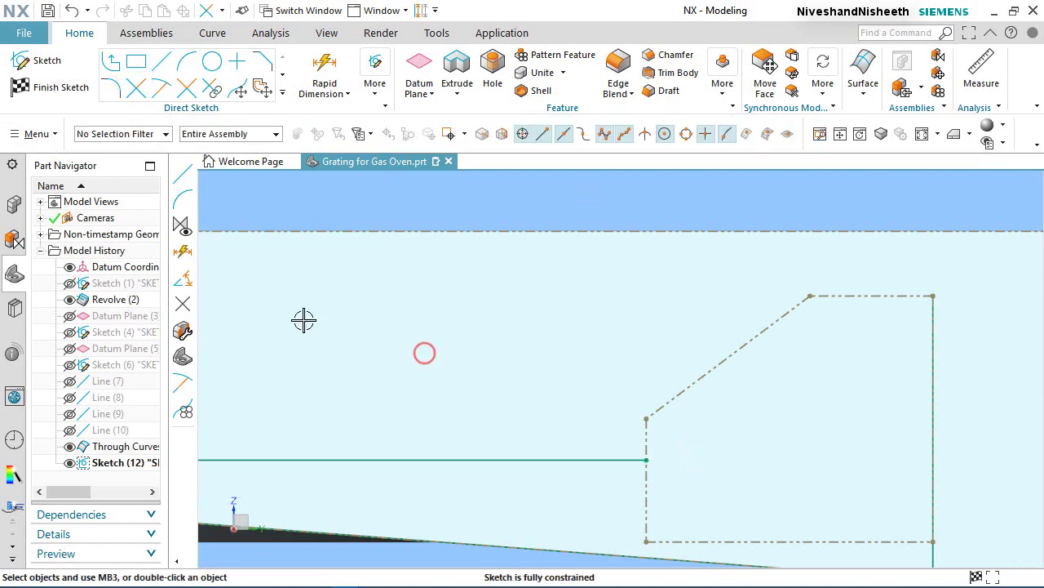
- Draw a vertical line from the horizontal line's outer end up to the lower end of the mirrored profile's slanted line
click(182, 179)
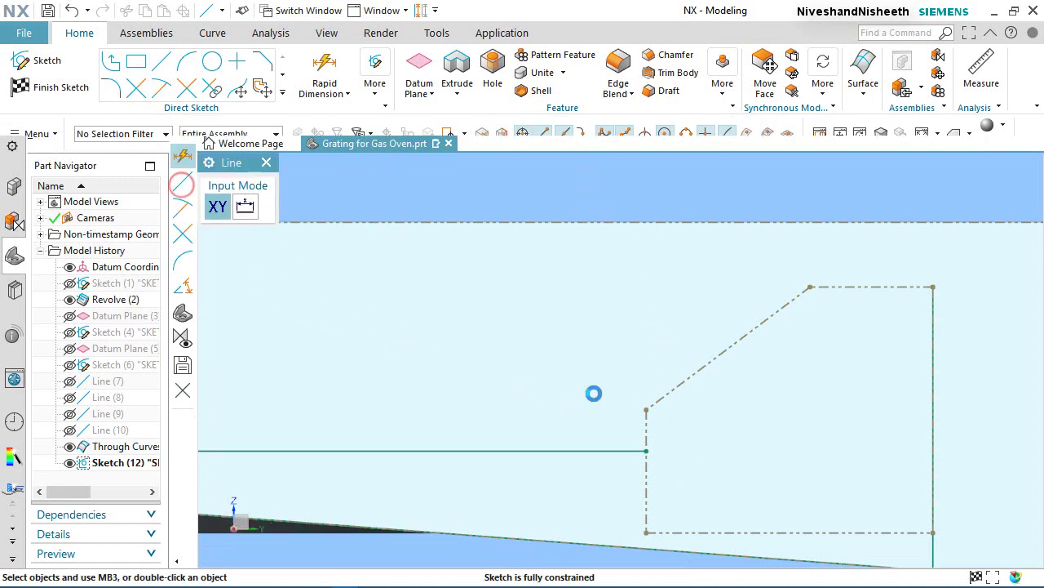
click(645, 451)
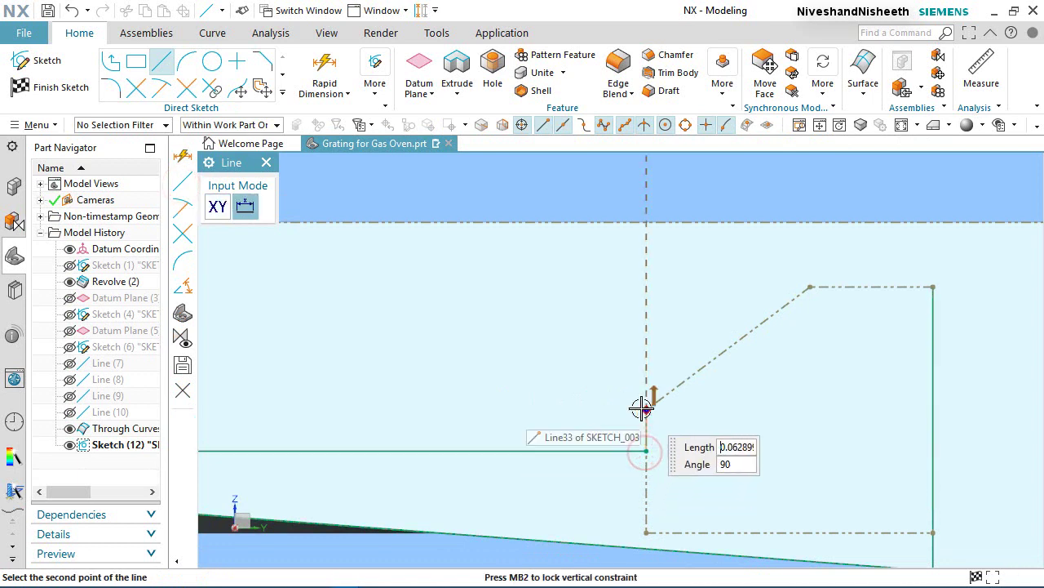
click(628, 346)
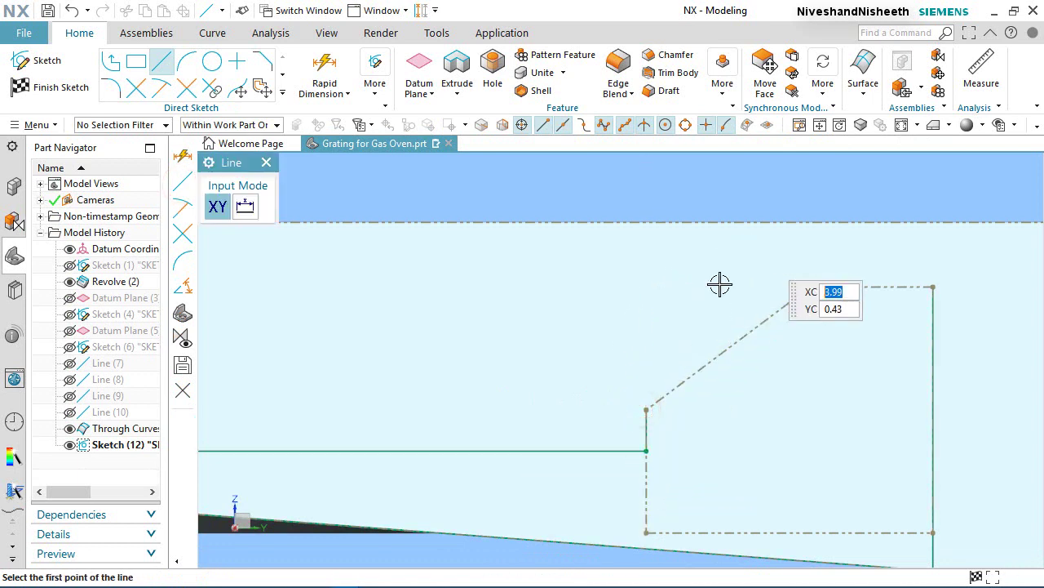
right_click(639, 402)
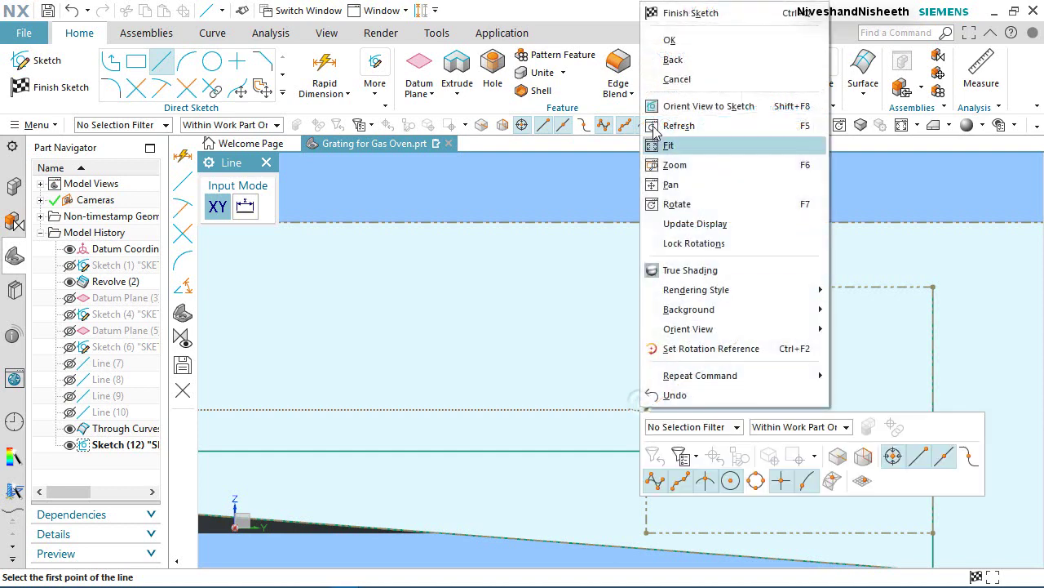
click(663, 38)
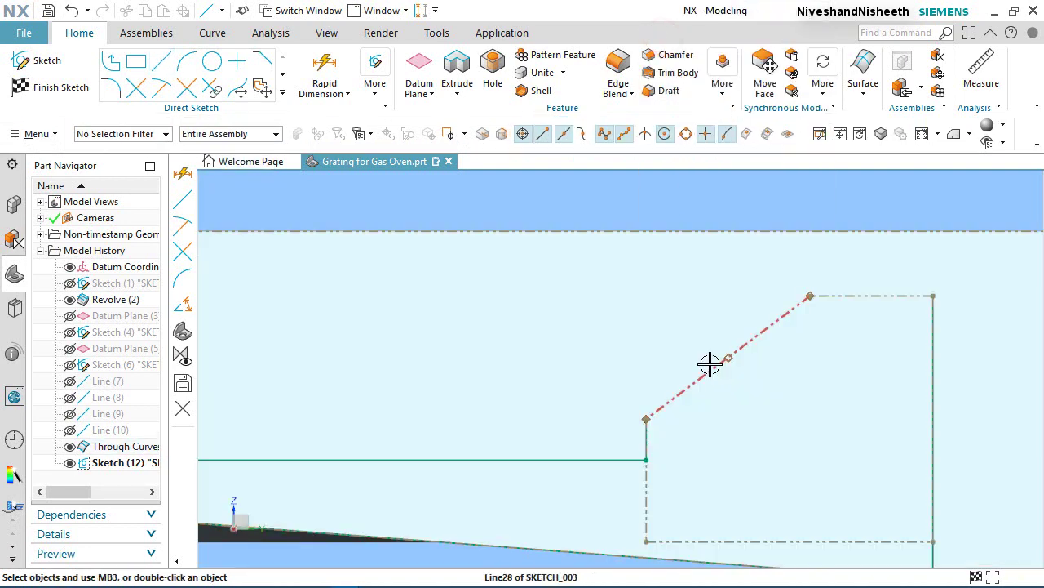
- Convert the mirrored profile's slanted and top reference lines to active sketch curves
click(710, 361)
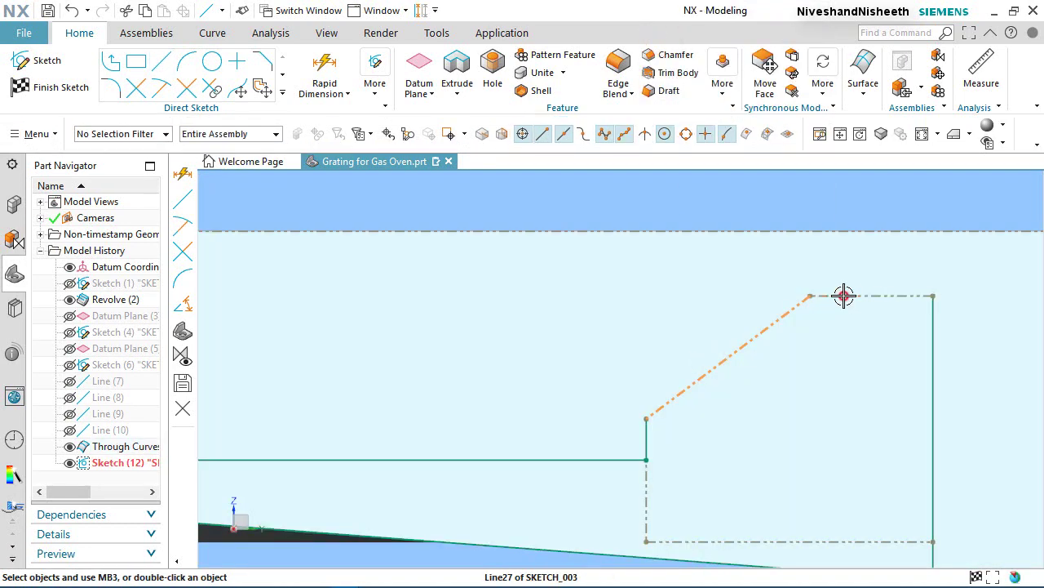
click(846, 295)
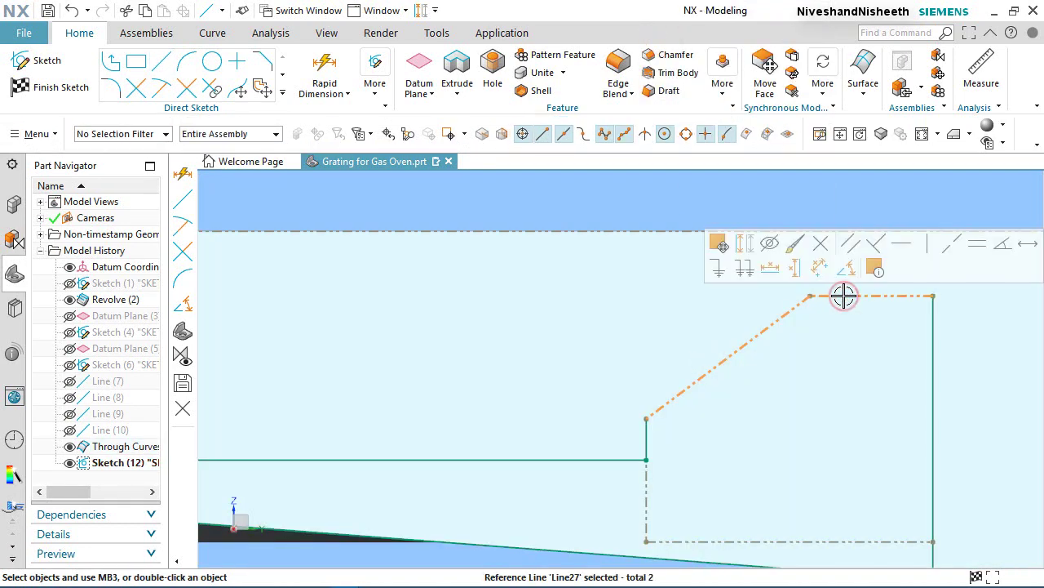
click(743, 243)
- Set up a Revolve of the closed six-curve profile through 360 degrees about the datum Z axis
scroll(734, 334, down, 8)
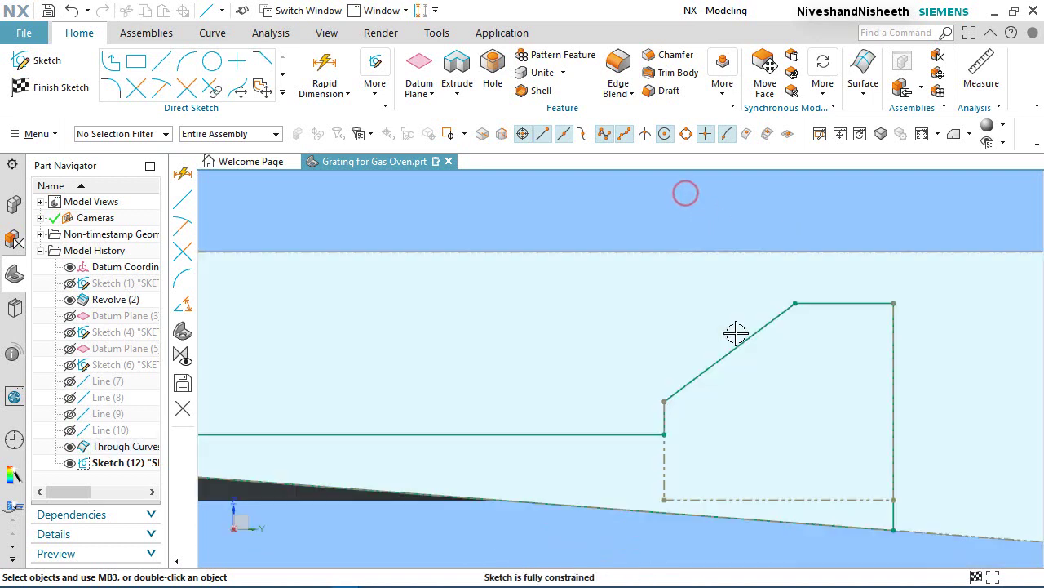
scroll(819, 403, down, 4)
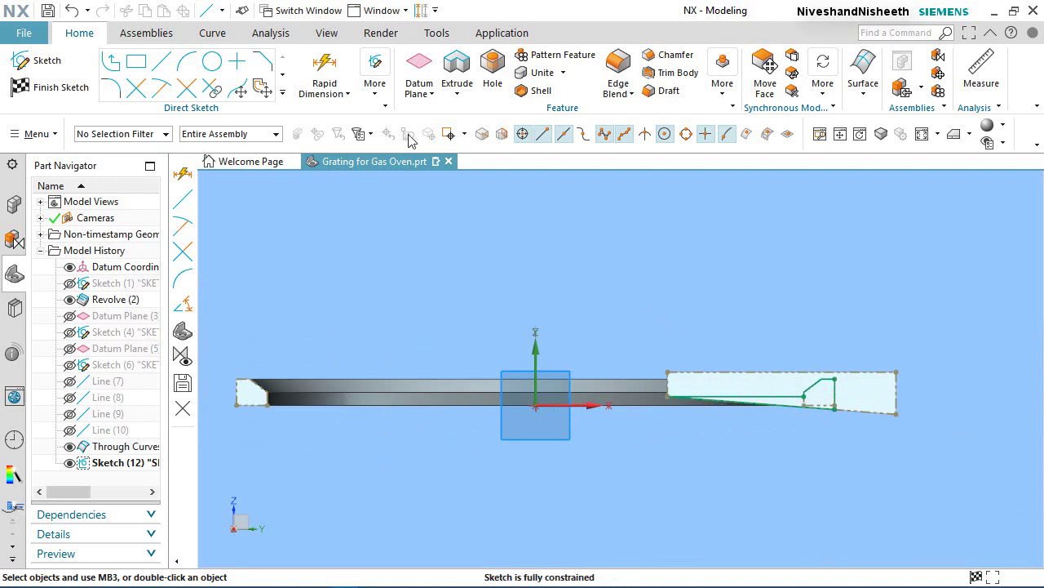
click(457, 94)
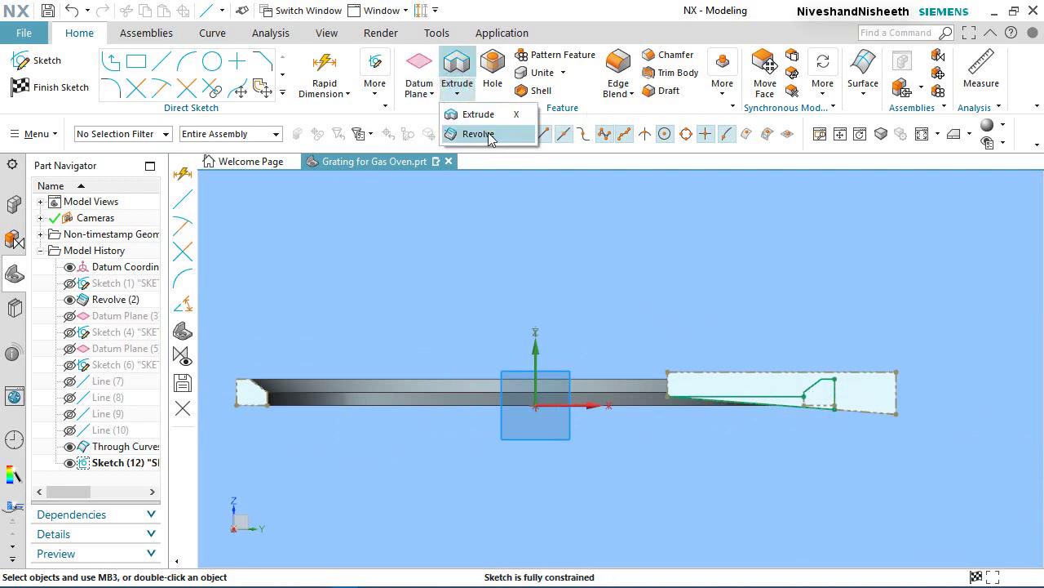
click(482, 134)
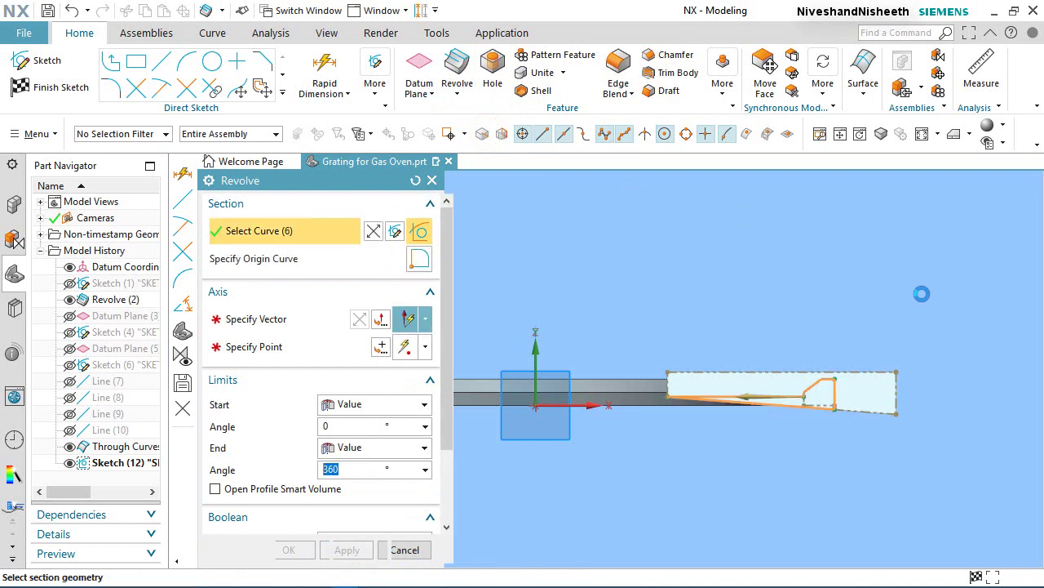
click(261, 319)
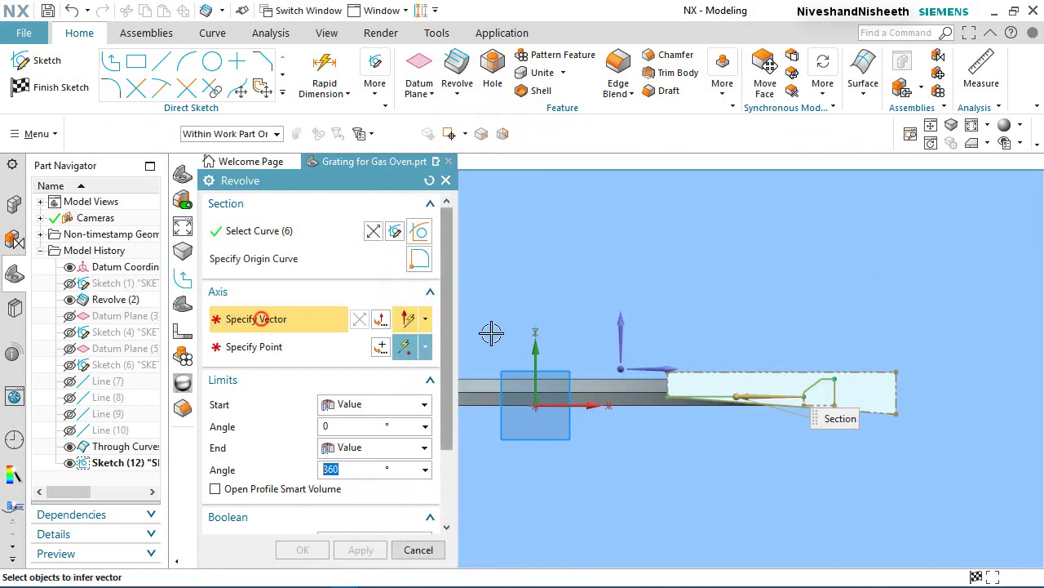
click(535, 341)
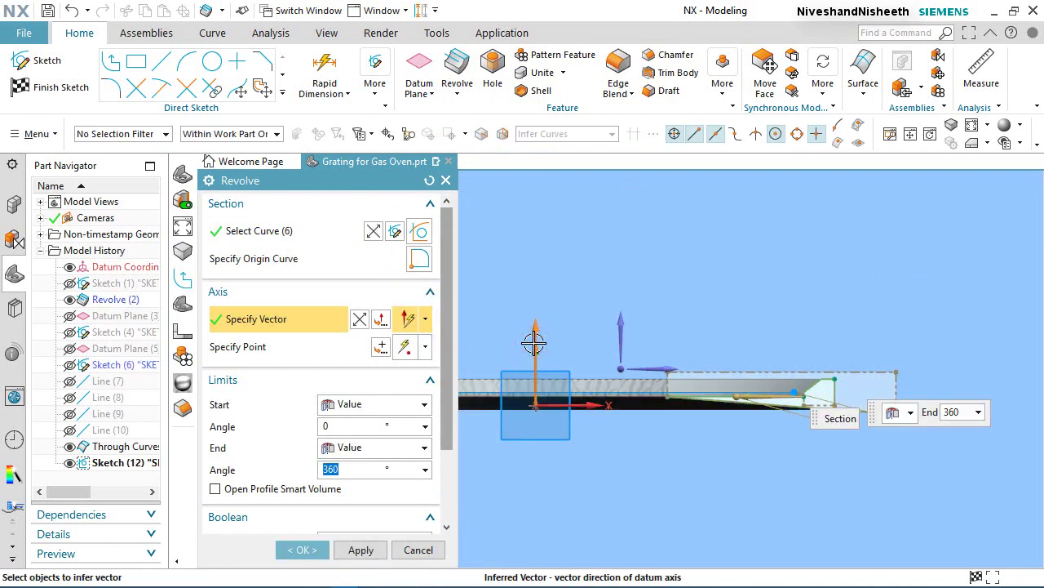
- Set the revolve's Boolean to Subtract with the tapered bar as target body and create the cut
scroll(442, 388, down, 3)
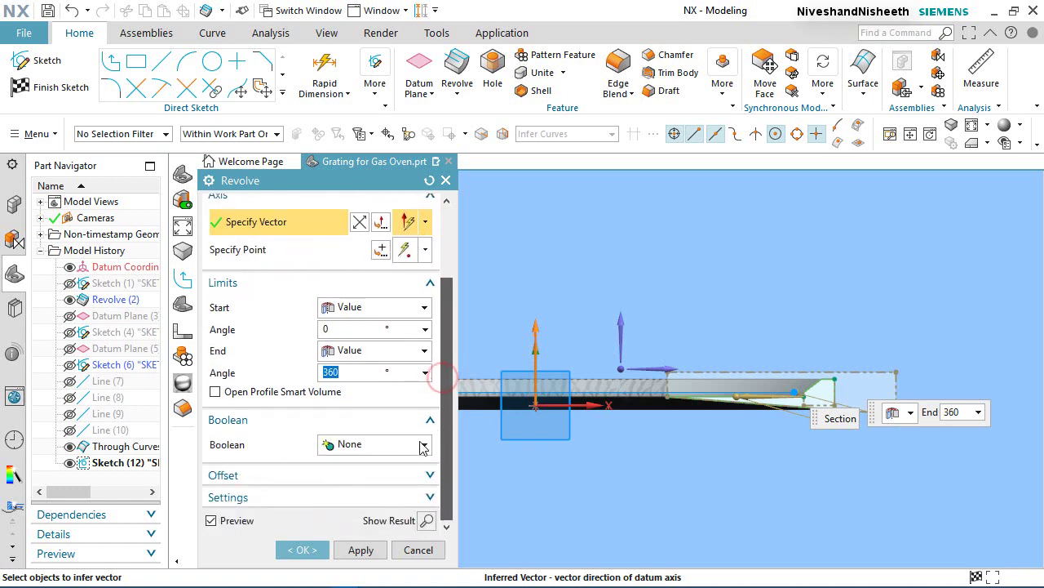
click(400, 443)
click(365, 496)
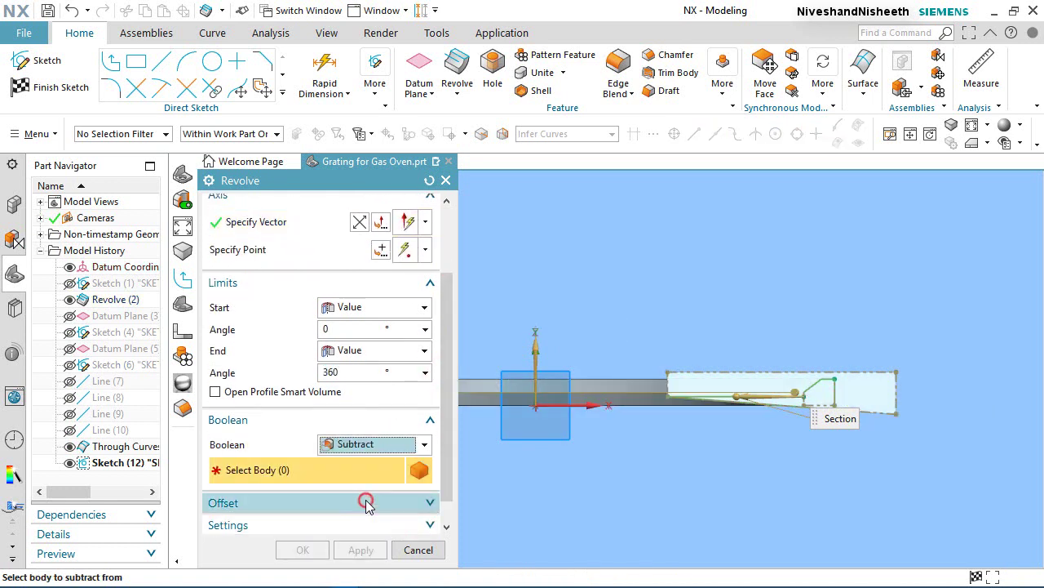
click(988, 143)
click(1027, 168)
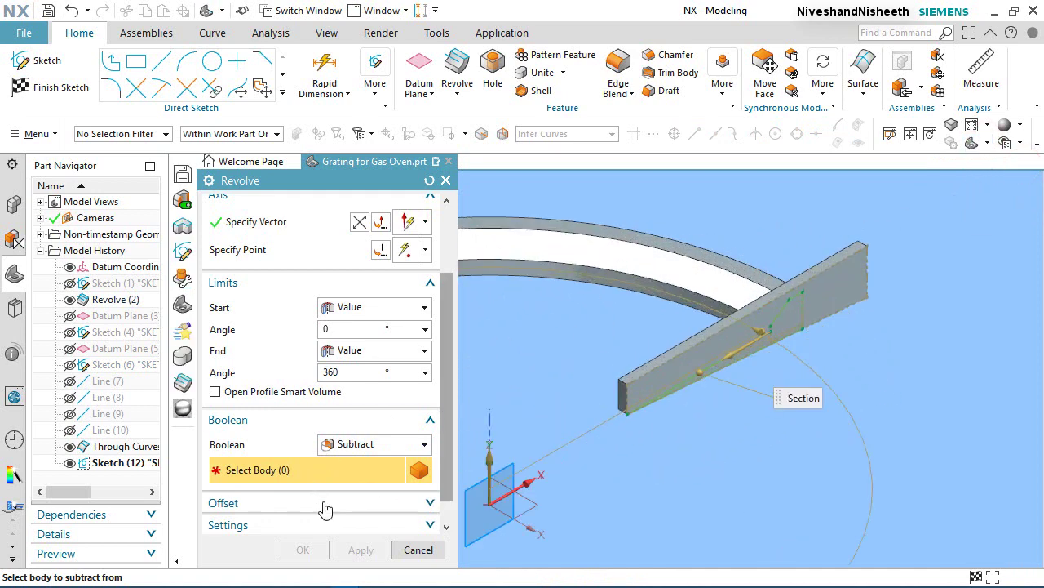
click(656, 366)
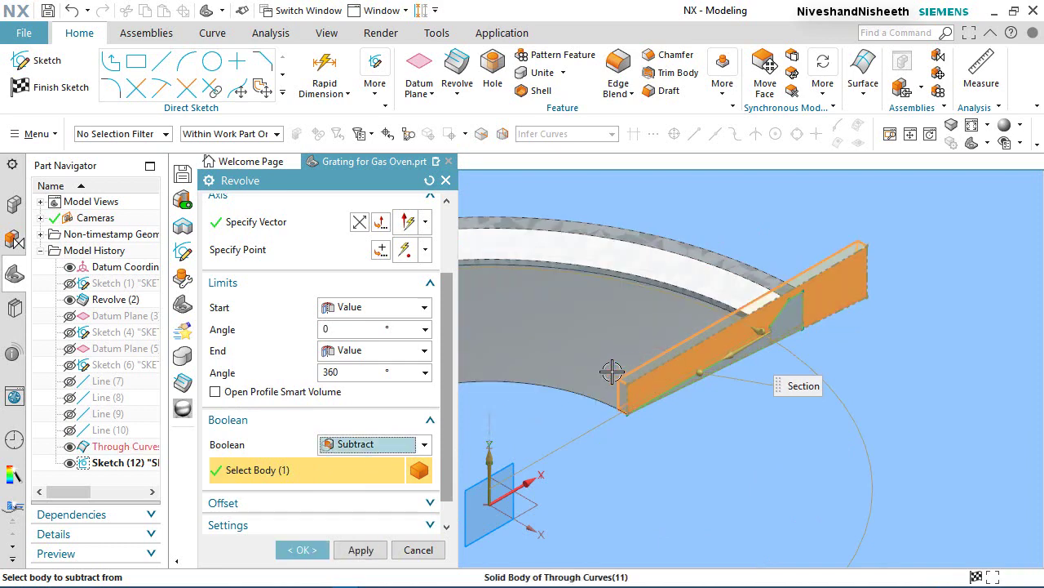
click(300, 550)
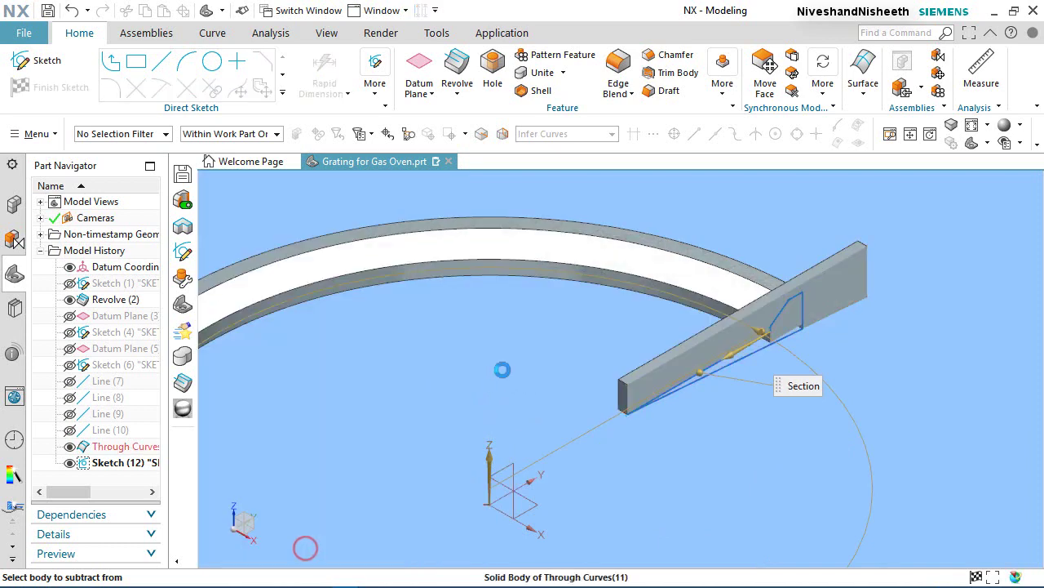
- Hide the cut's profile sketch and turn off section clipping to show the whole ring and bar
scroll(807, 297, down, 3)
scroll(803, 279, up, 4)
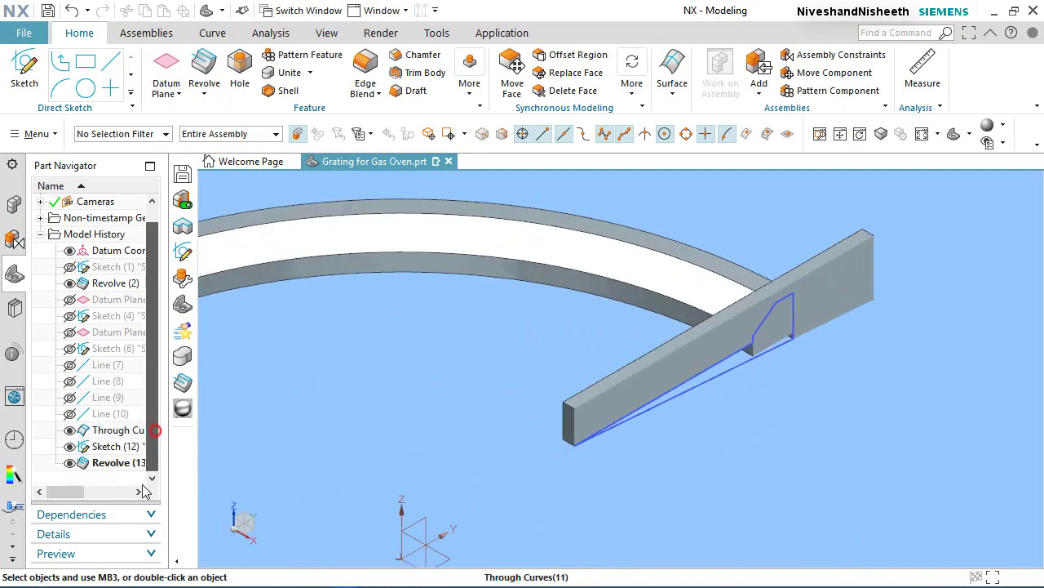
click(70, 447)
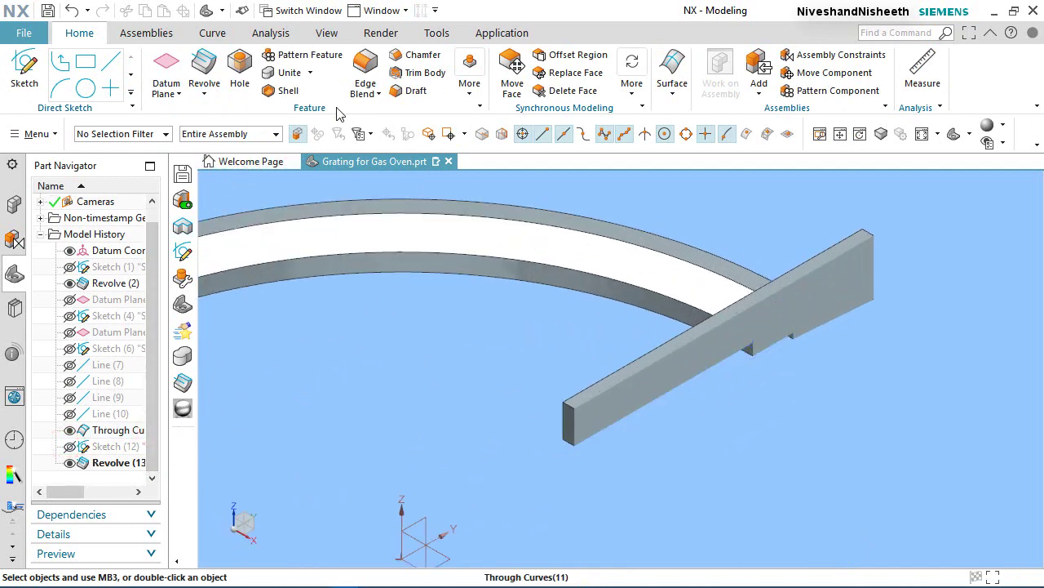
click(326, 31)
click(353, 72)
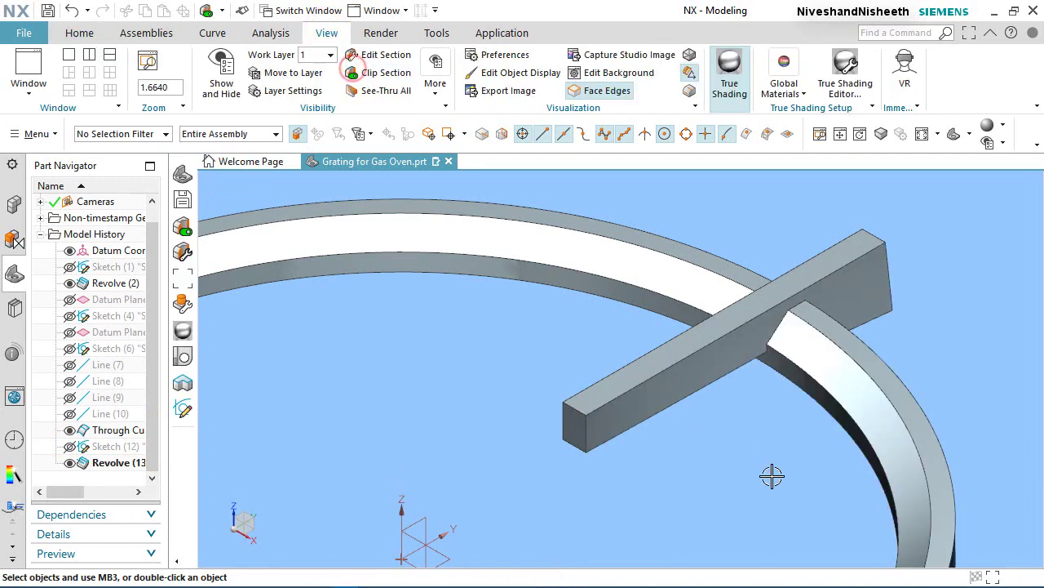
- Check the cut where the bar crosses the ring and save the part
scroll(824, 326, up, 5)
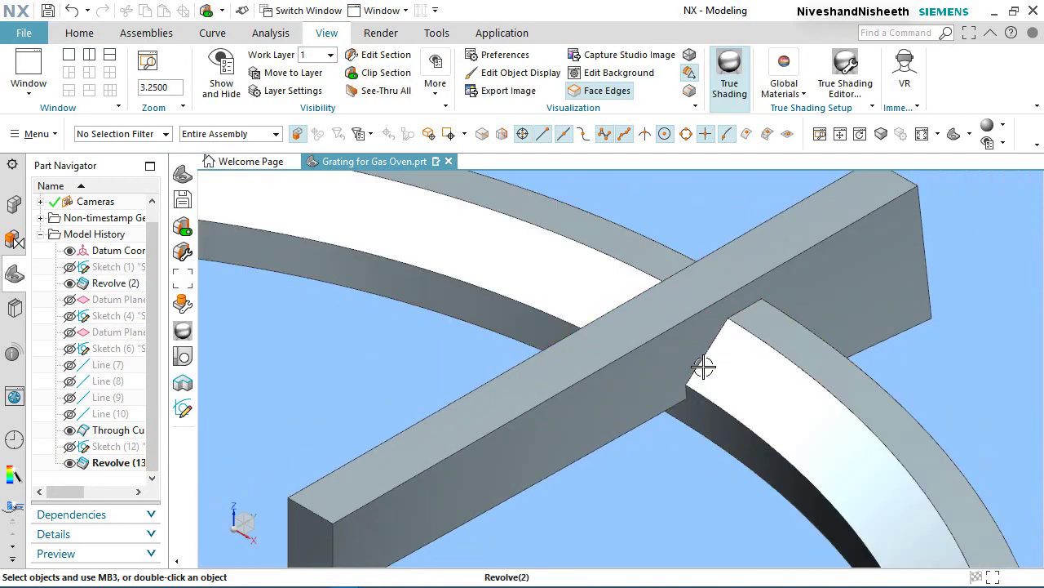
middle_drag(703, 367, 572, 398)
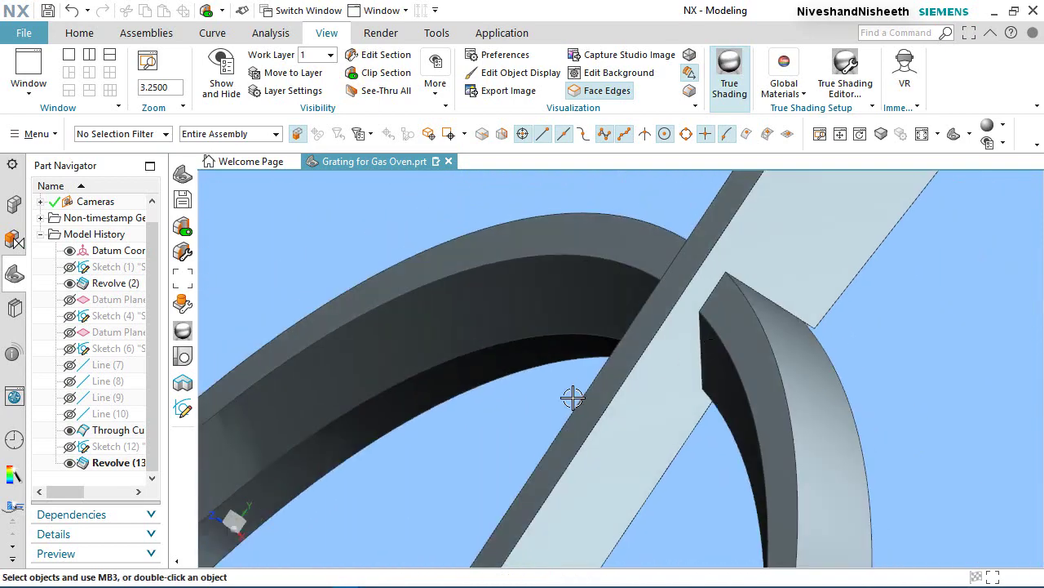
scroll(534, 417, down, 7)
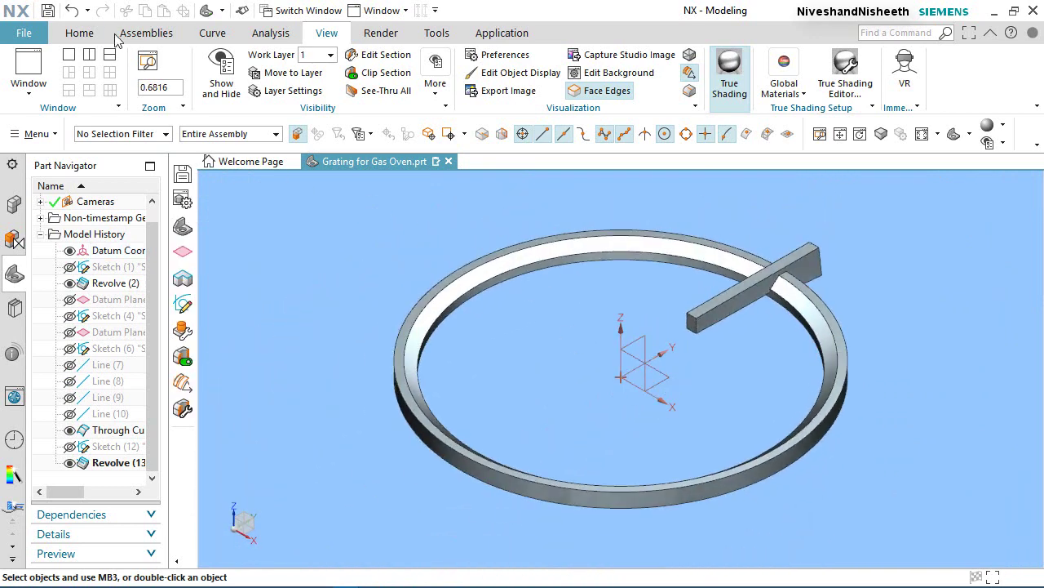
click(80, 34)
key(ctrl+s)
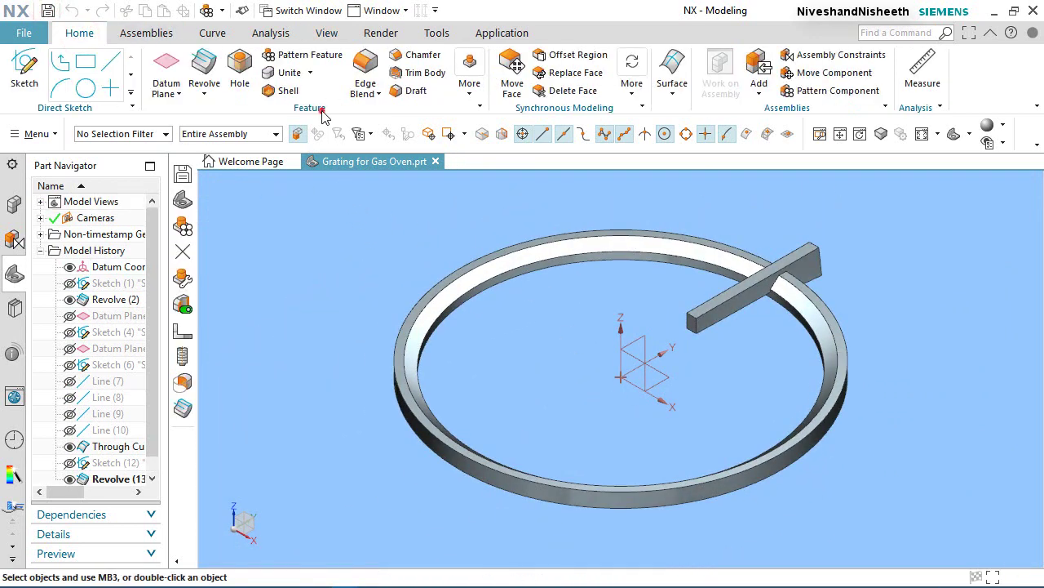
- Start a Pattern Feature with circular layout and select the revolved cut and the Through Curves bar as features
click(308, 61)
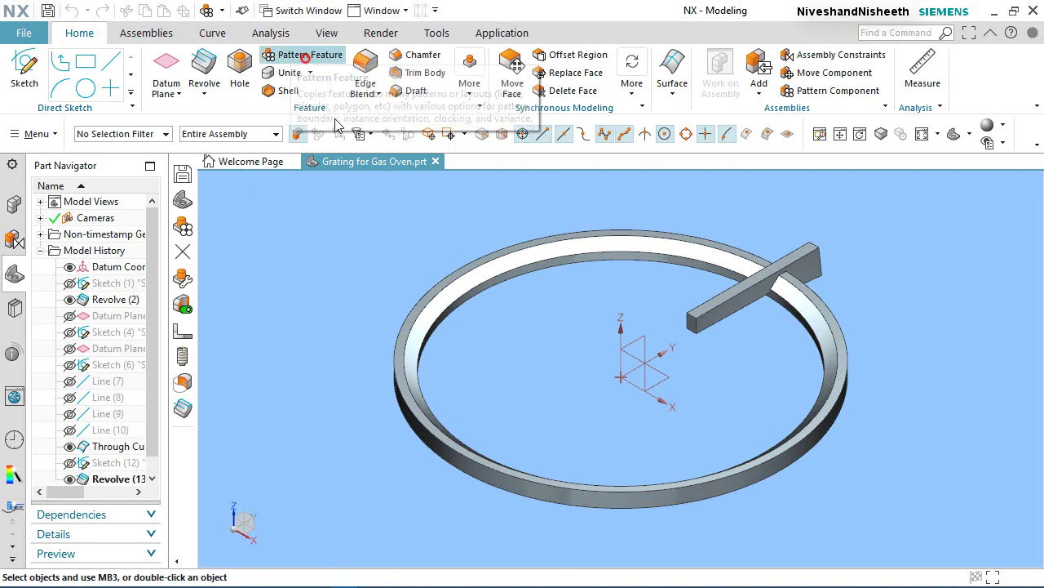
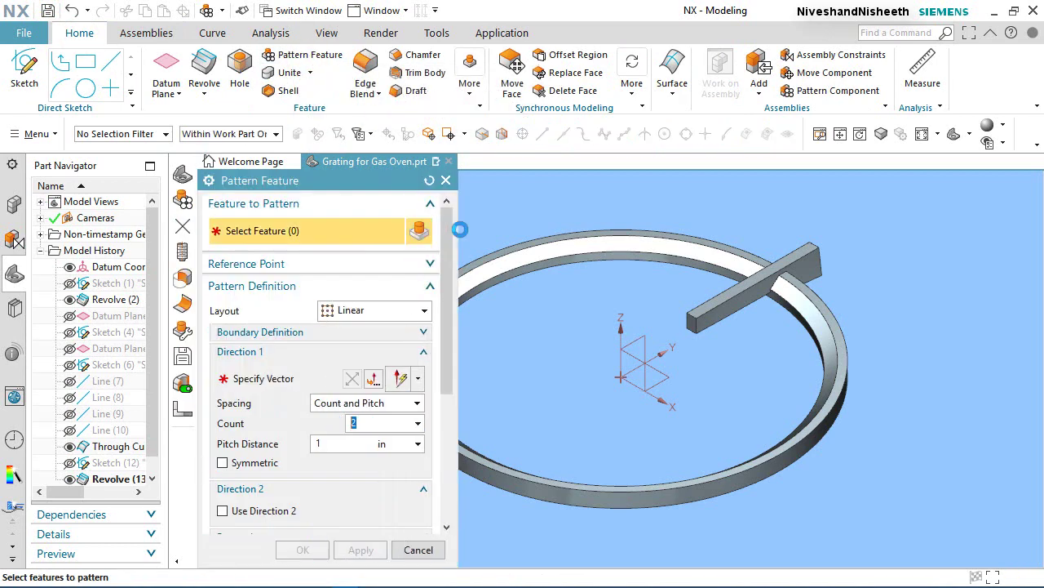
click(393, 315)
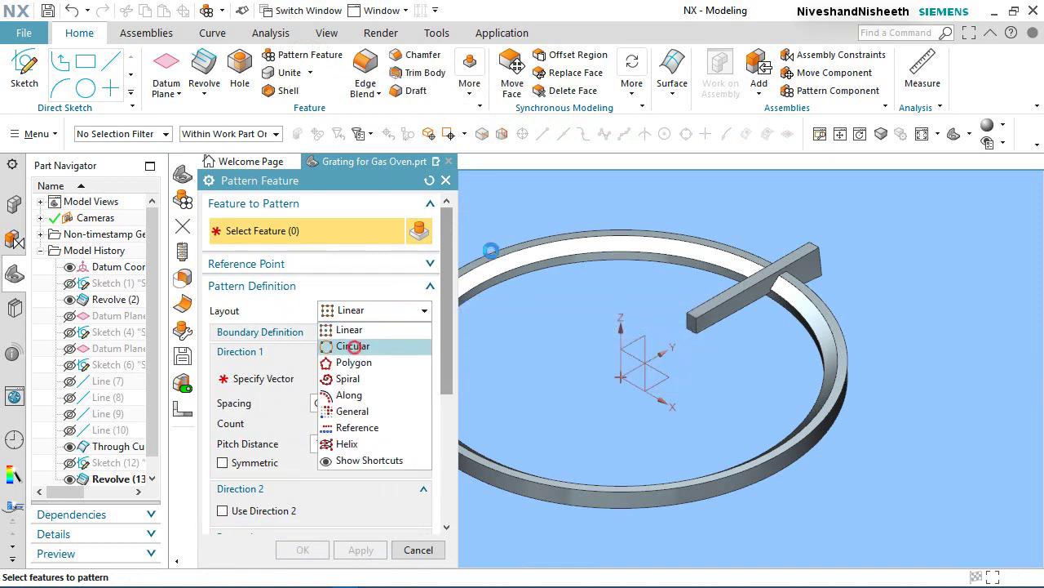
click(354, 348)
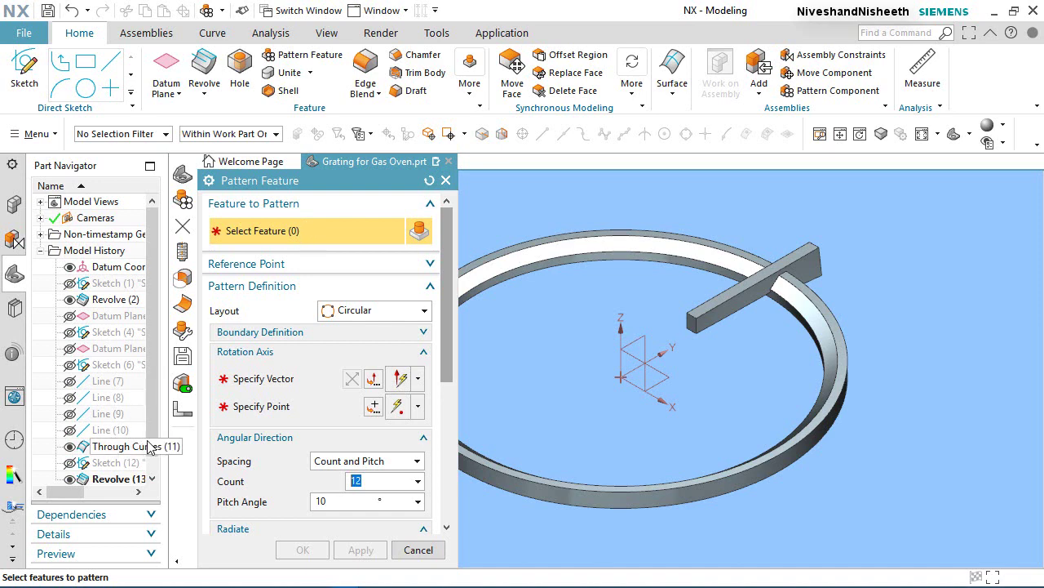
scroll(147, 449, down, 1)
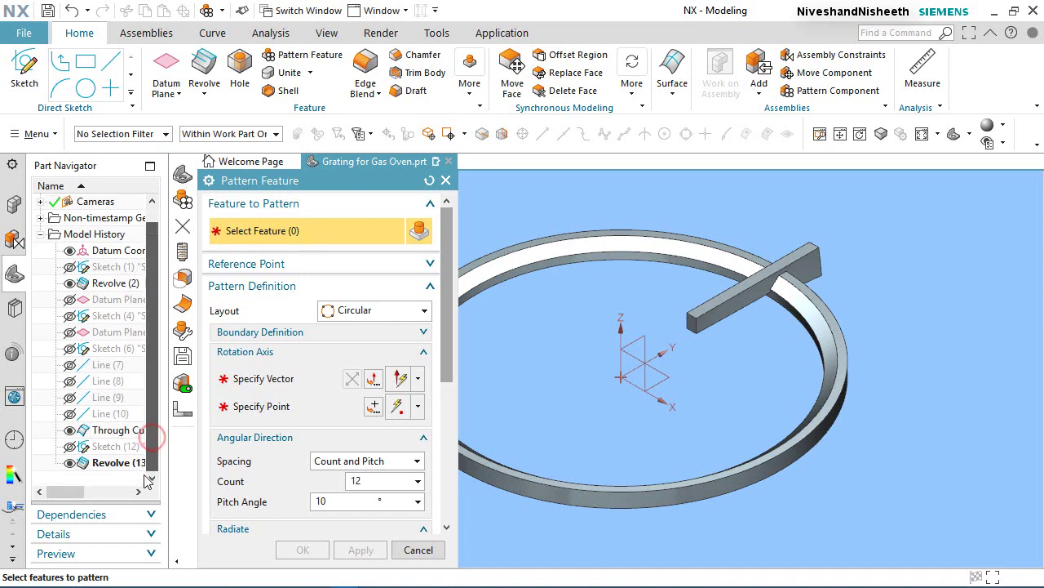
click(90, 464)
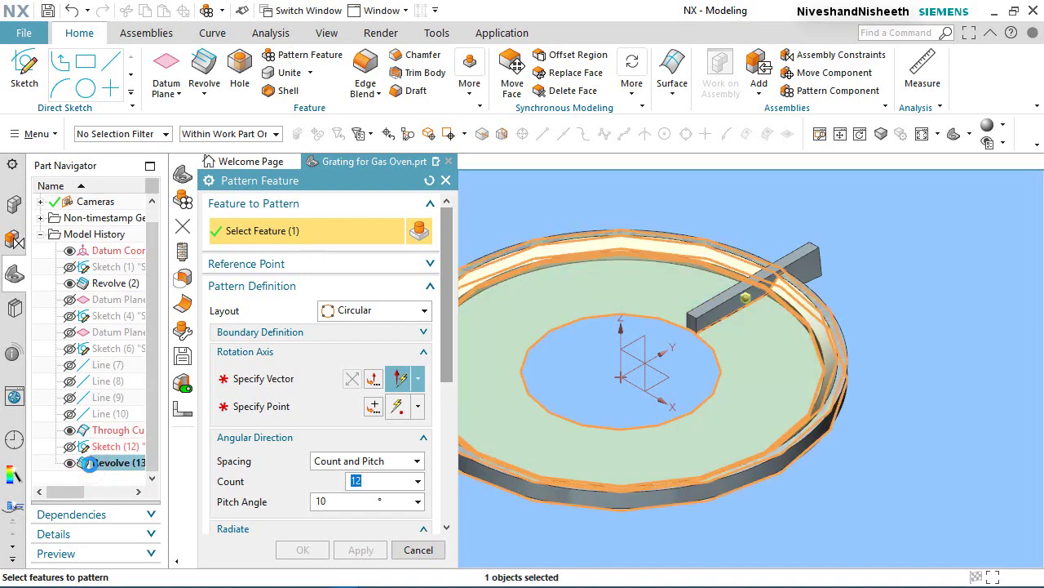
ctrl+click(90, 430)
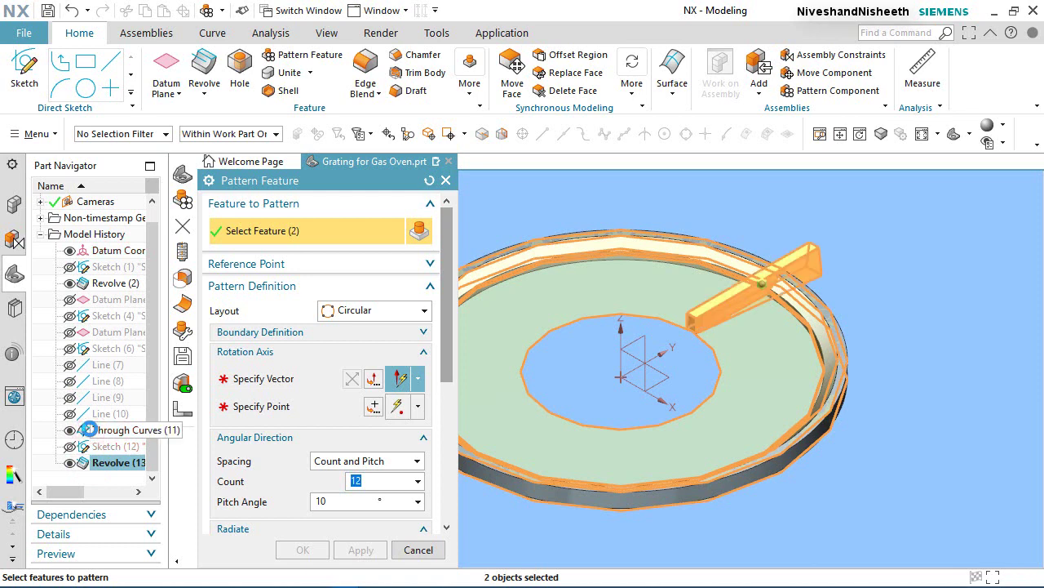
- Define the pattern's rotation axis as the datum Z axis through the coordinate system origin
click(263, 373)
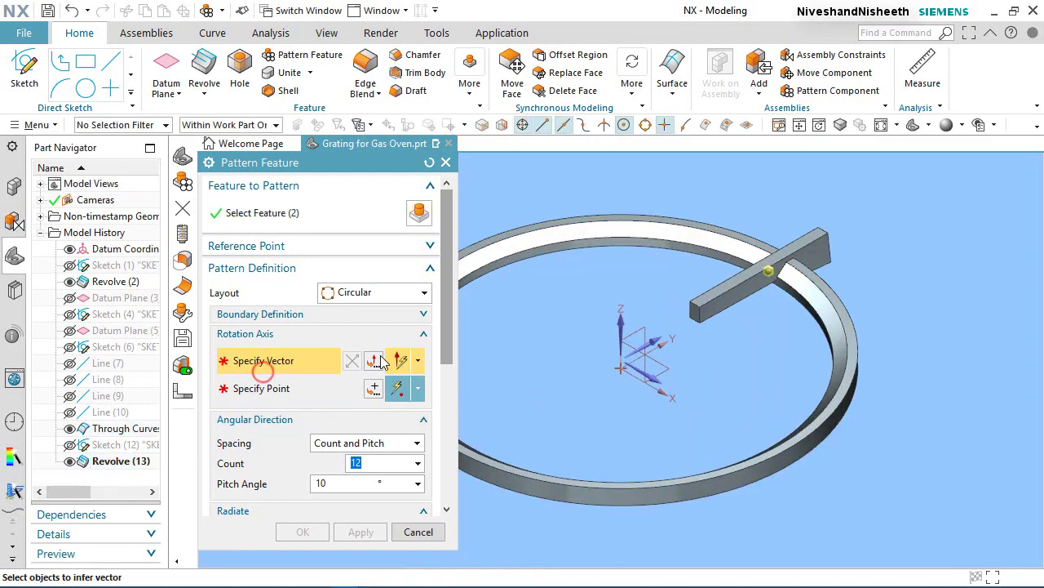
click(621, 310)
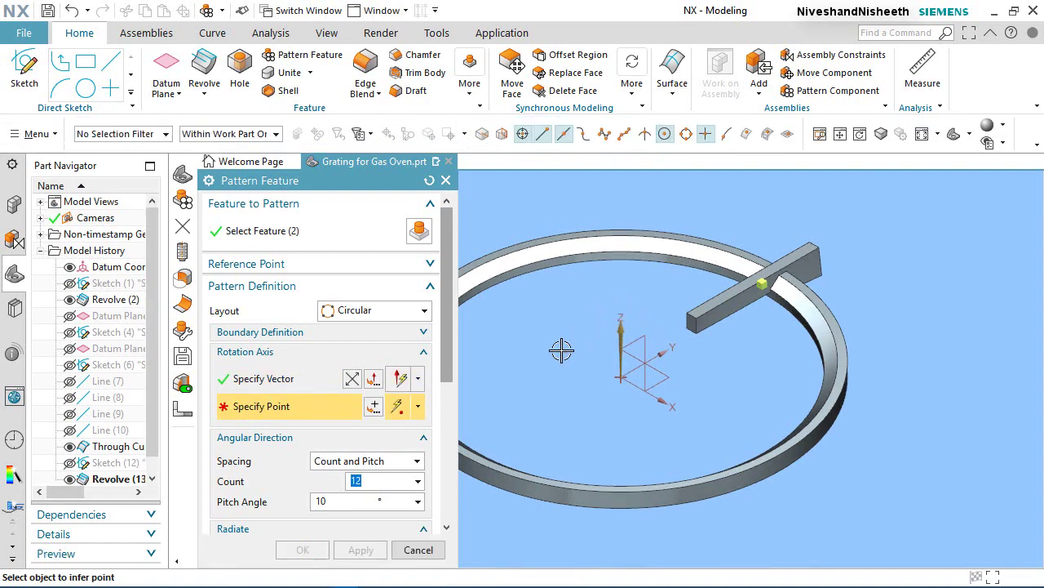
click(621, 377)
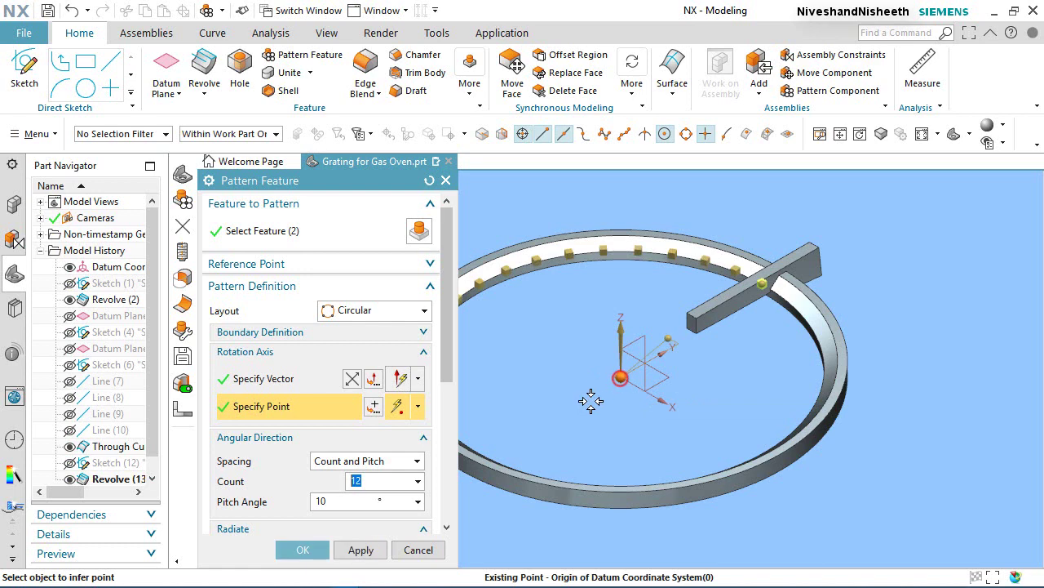
- Set the pattern spacing to Count and Span with 4 instances over 360 degrees and create the pattern
click(386, 462)
click(385, 493)
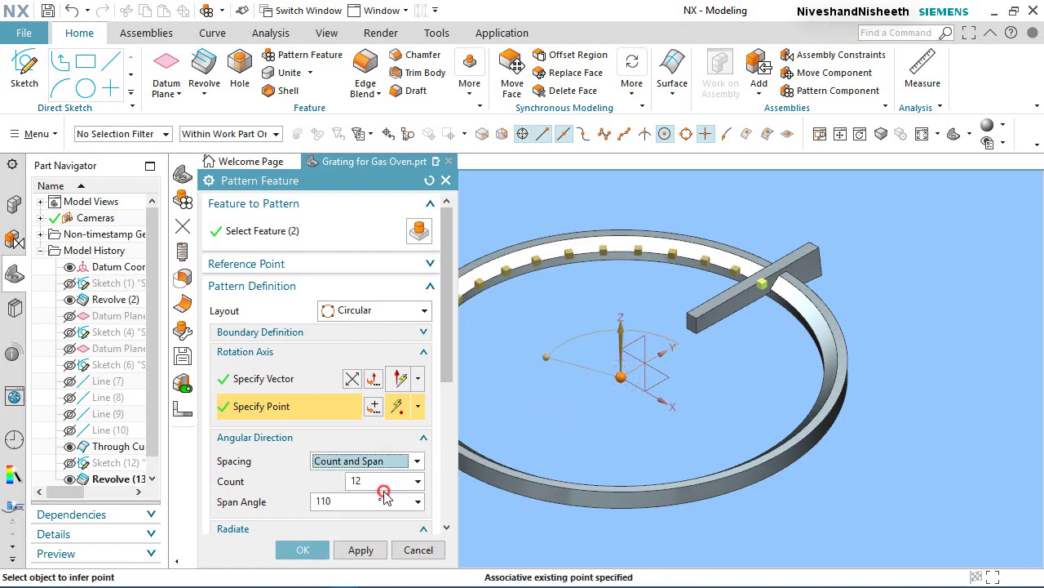
click(381, 483)
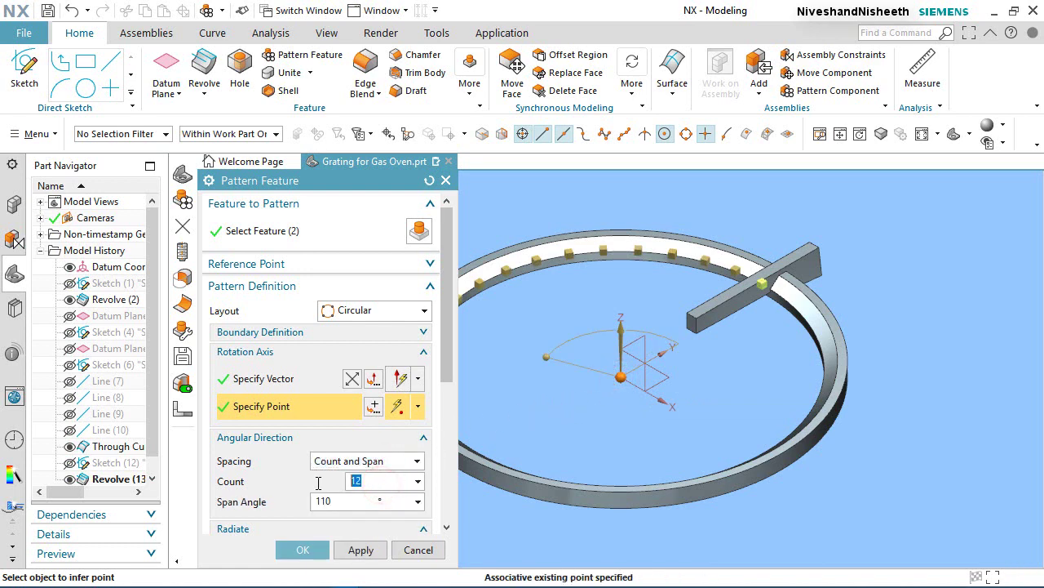
click(339, 504)
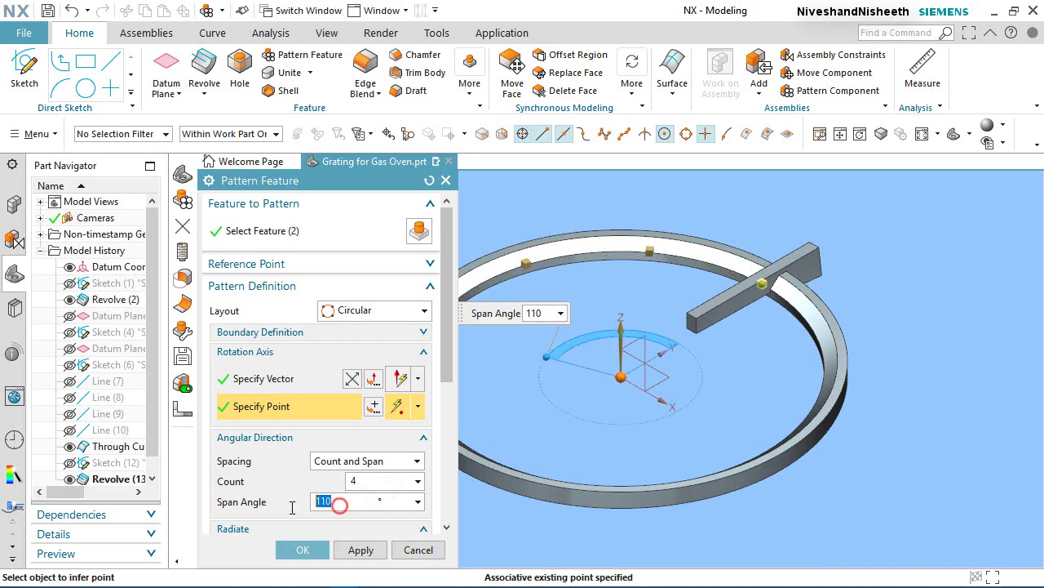
key(Return)
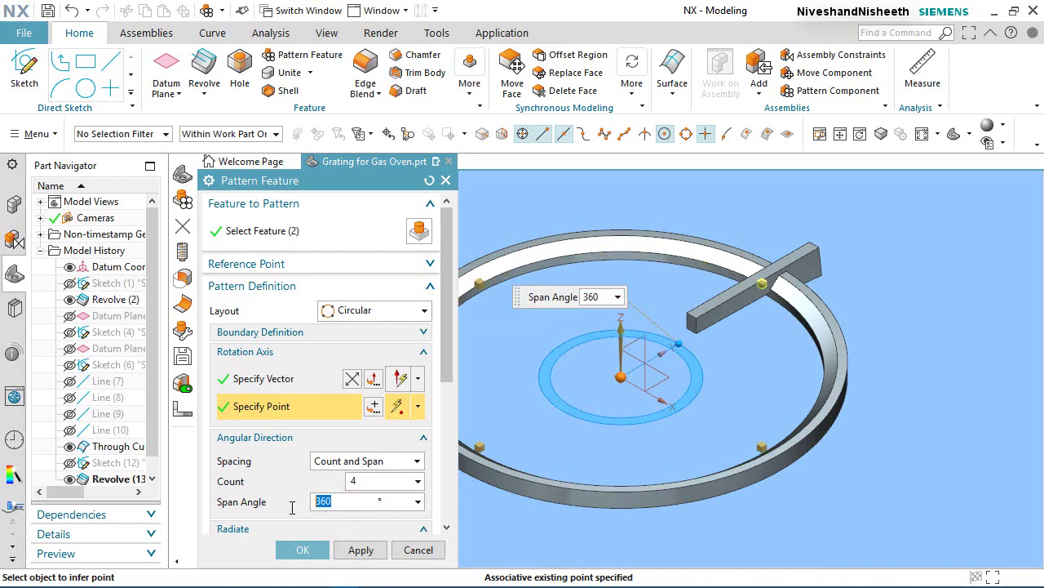
click(302, 549)
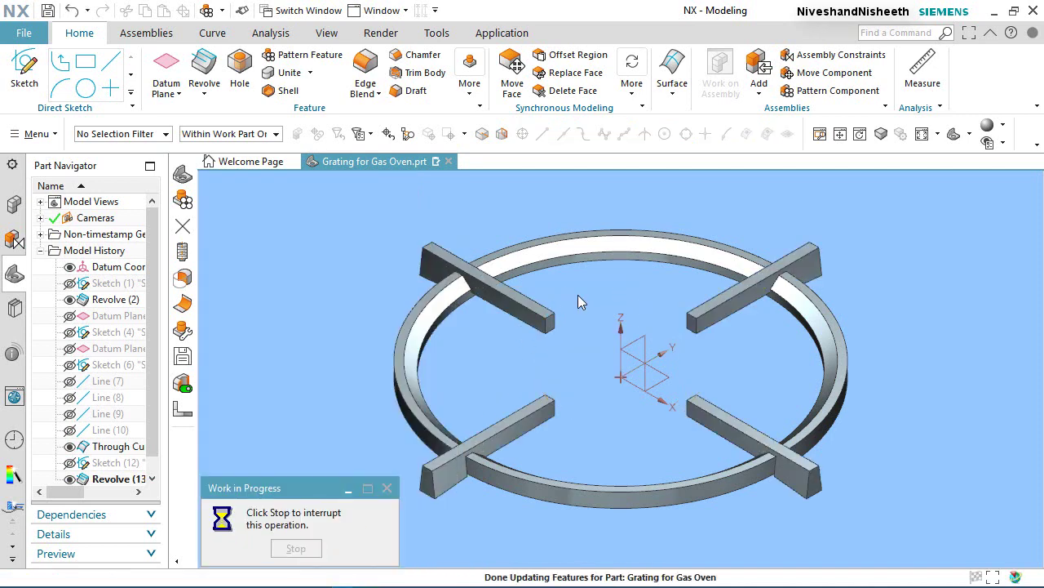
- Inspect the four patterned bars around the ring and save the part
scroll(529, 451, down, 5)
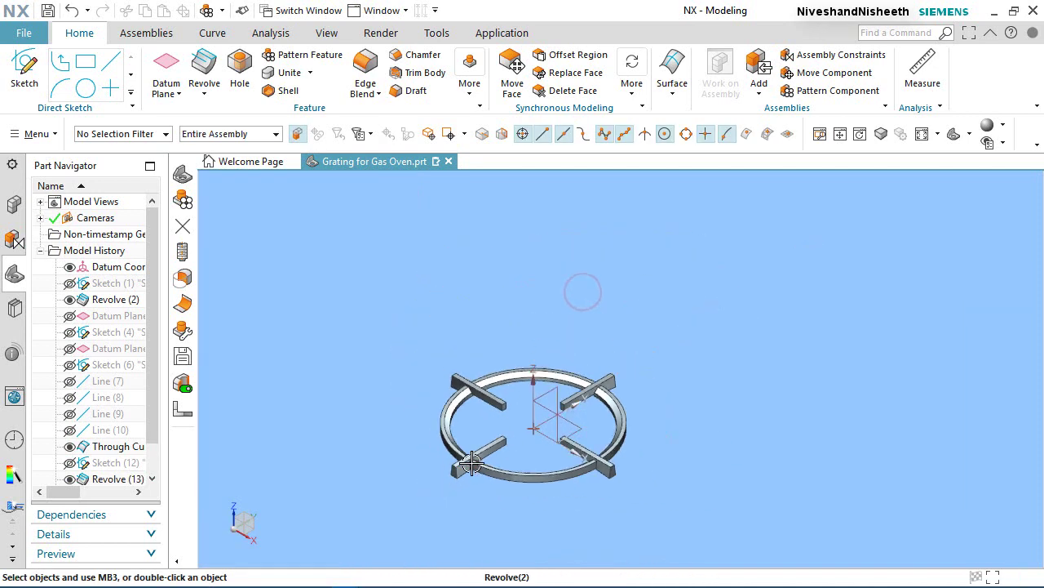
scroll(466, 455, up, 10)
middle_drag(466, 454, 486, 344)
key(Home)
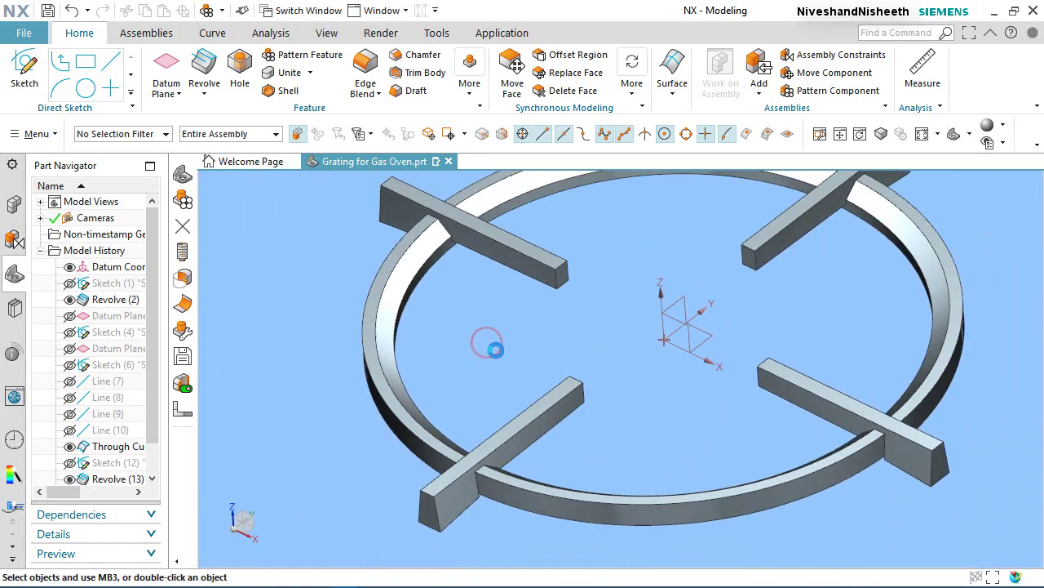
click(49, 12)
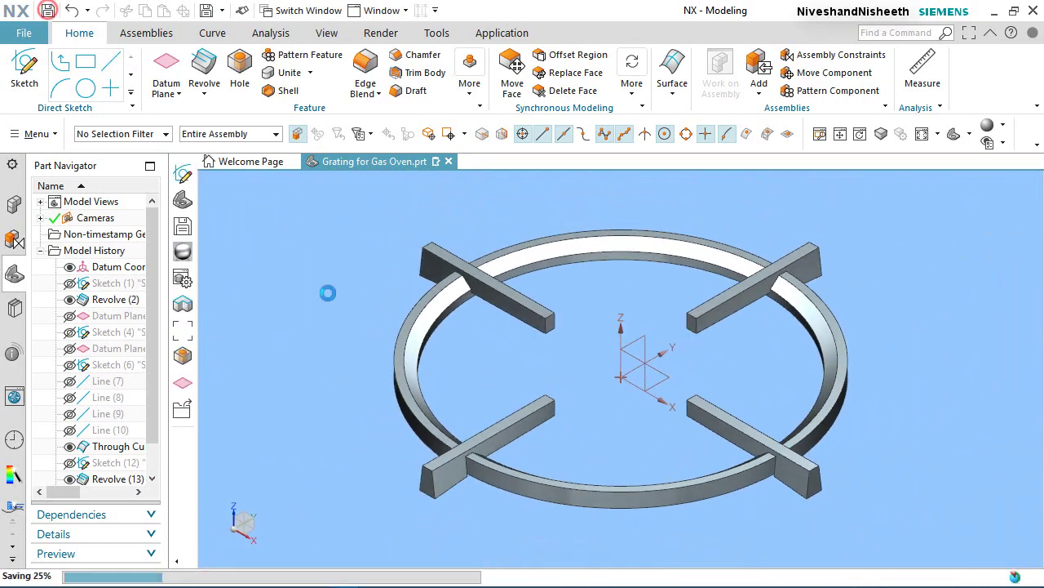
- Unite the ring as target body with the four bars as tool bodies
click(297, 76)
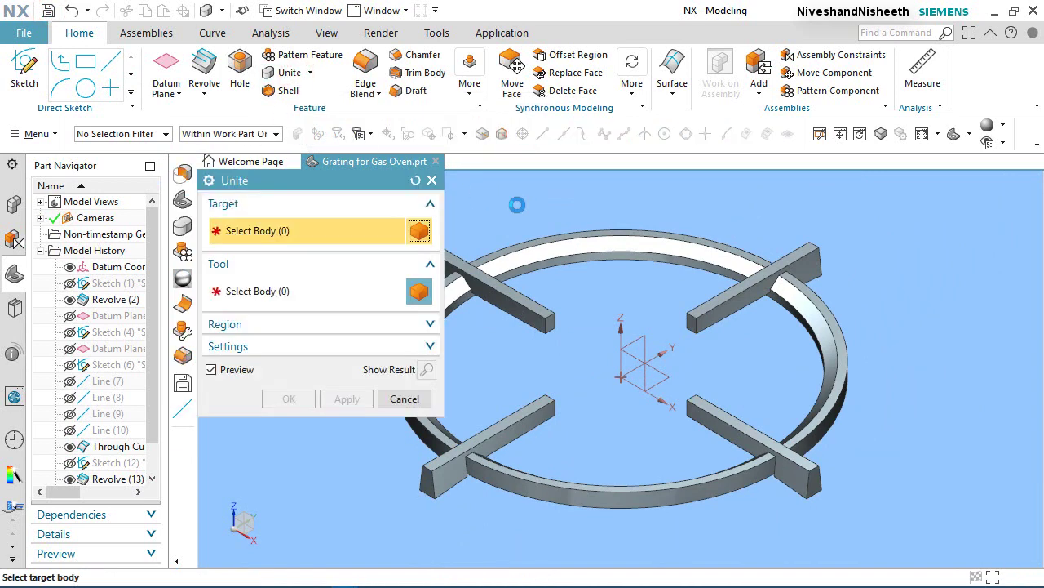
click(616, 245)
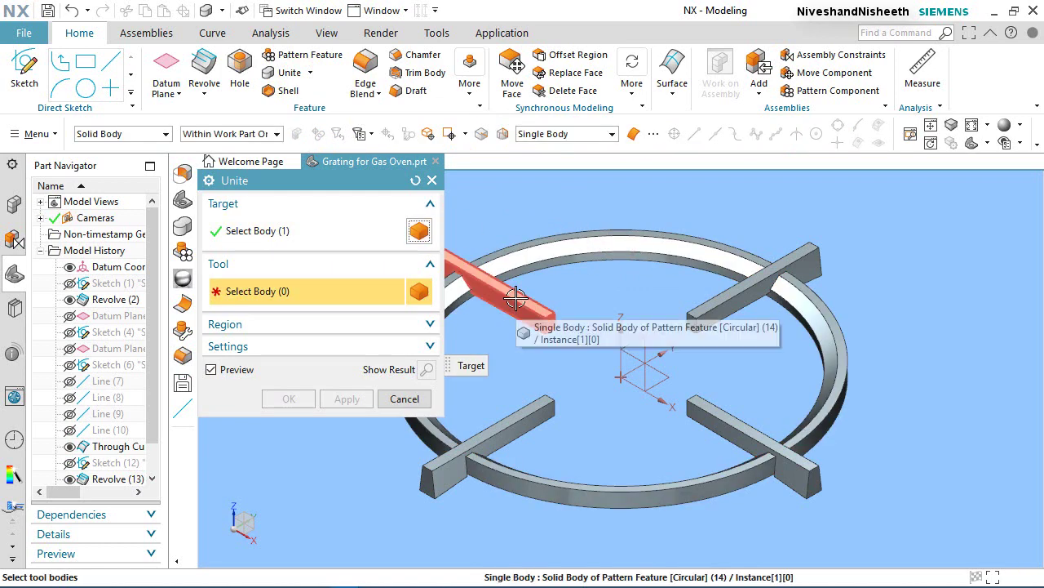
click(484, 294)
click(746, 292)
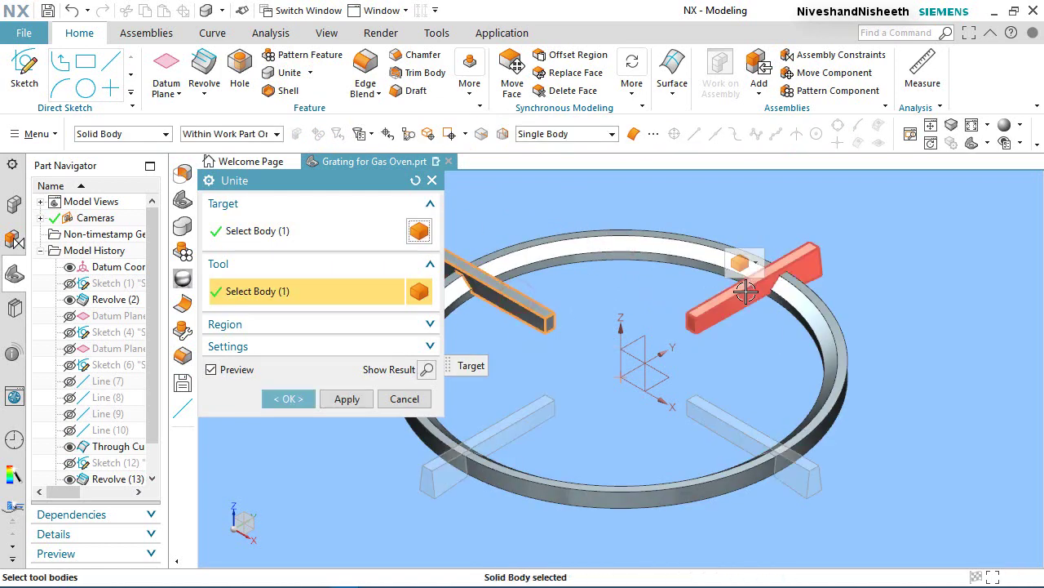
click(726, 412)
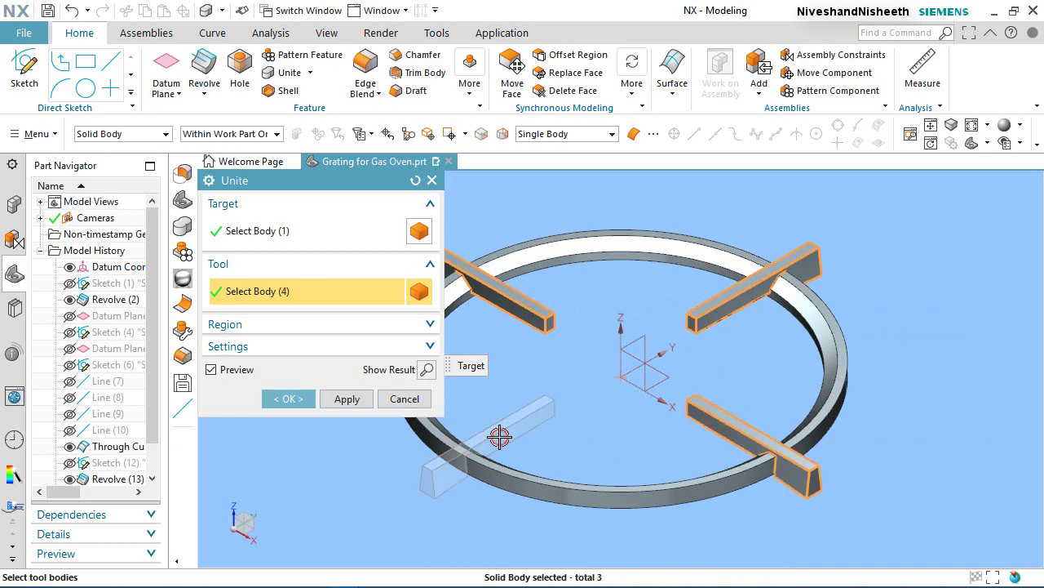
click(500, 438)
click(288, 399)
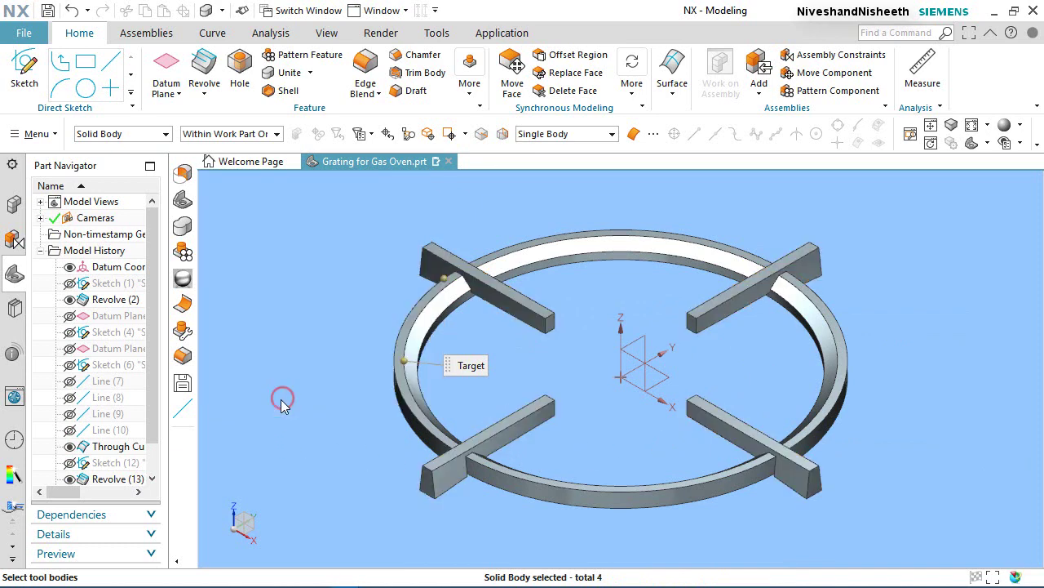
- Set the selection filter to Solid Body and inspect the united grating body and its Unite feature in the model history
click(163, 134)
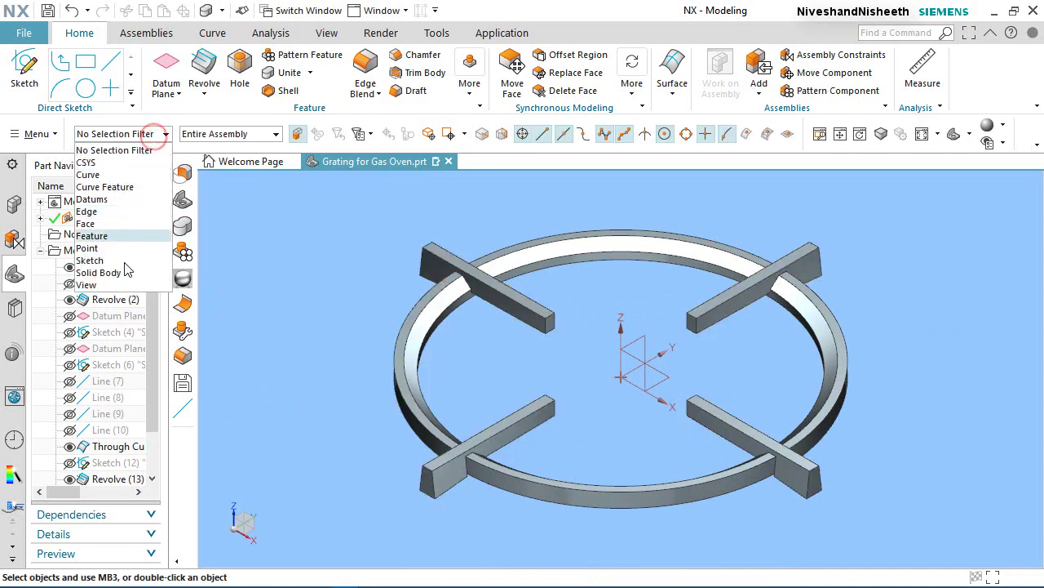
click(96, 272)
click(466, 291)
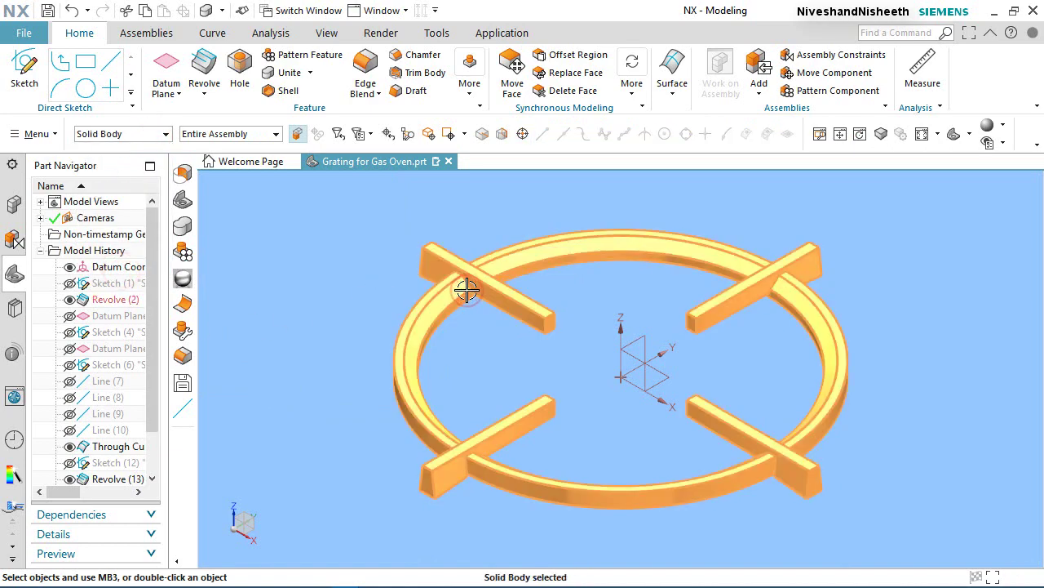
middle_drag(466, 289, 446, 335)
key(Escape)
key(Home)
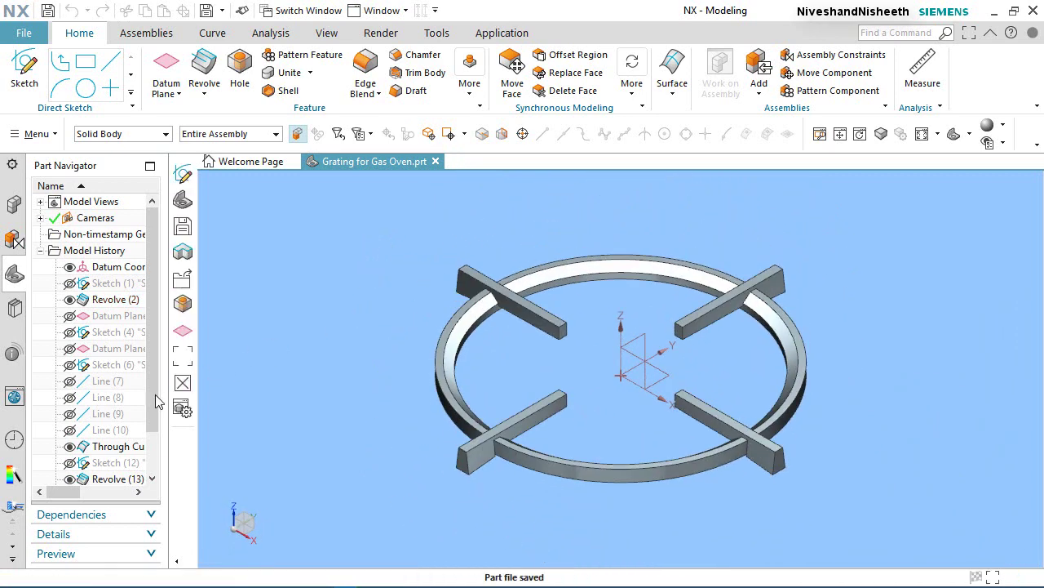
scroll(157, 401, down, 1)
click(112, 463)
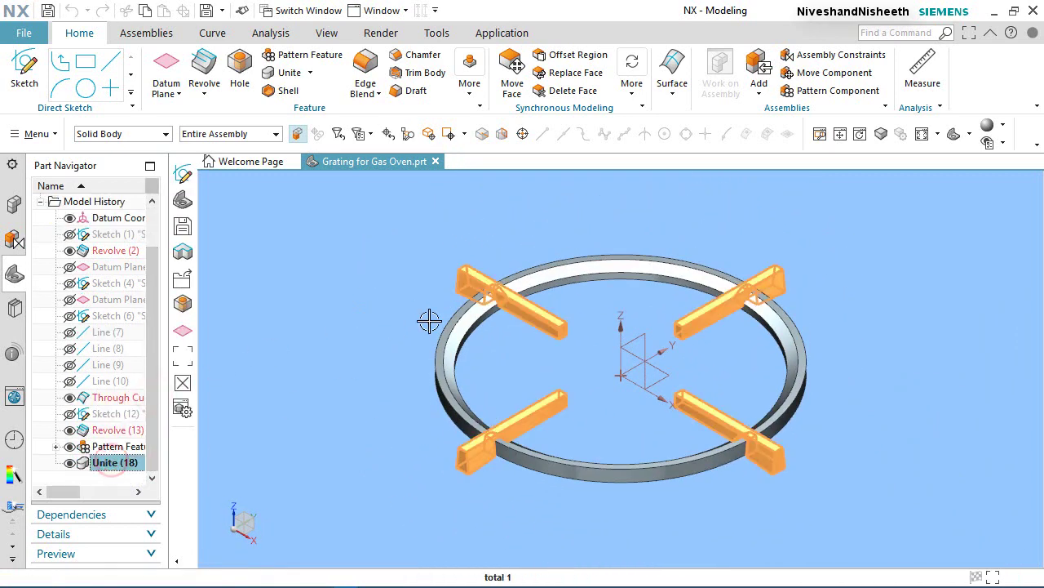
key(Escape)
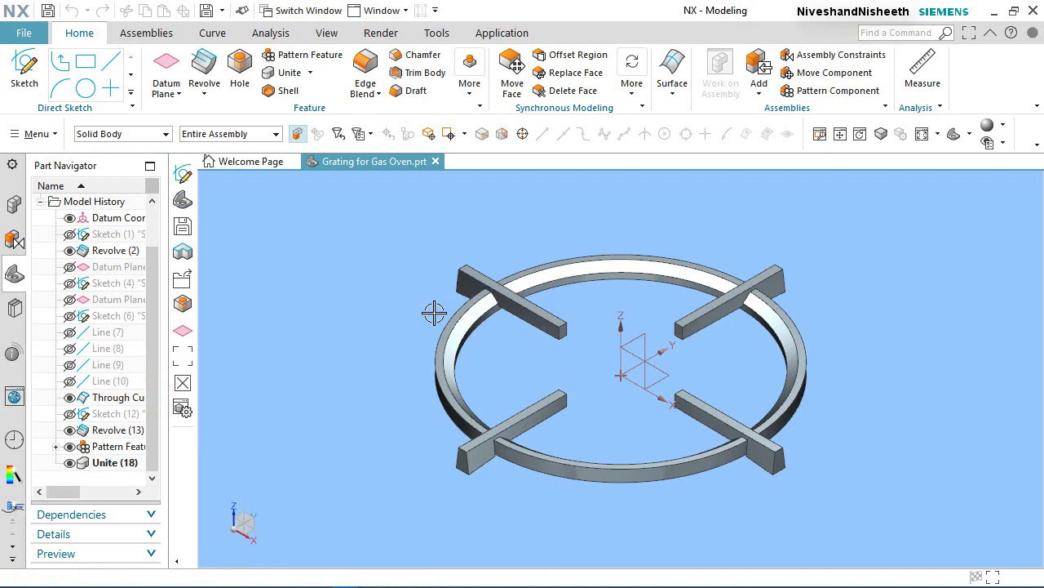
- Start Edit Object Display on the united grating body and bring up the palette for its color
click(326, 33)
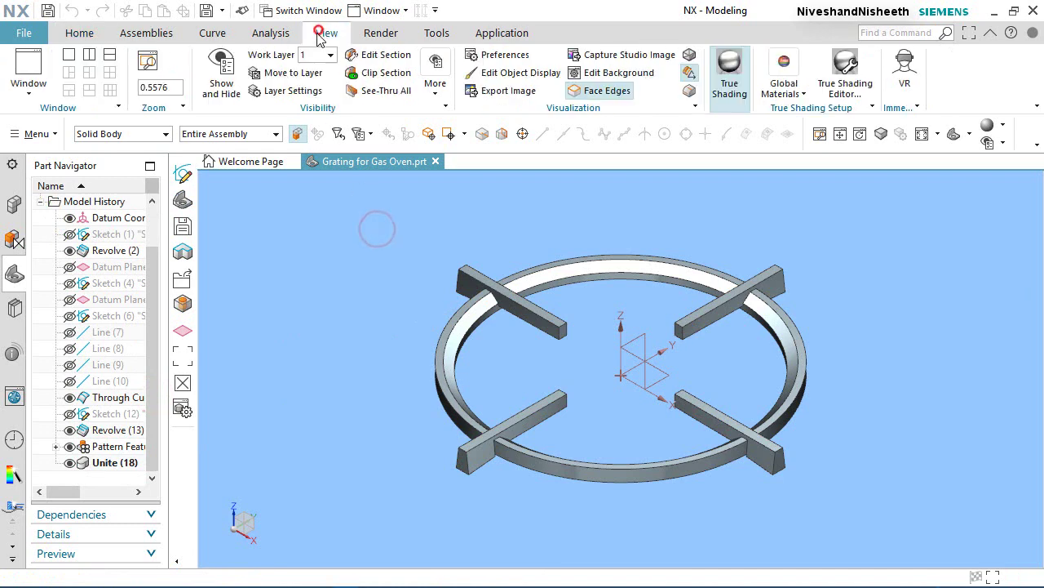
click(514, 72)
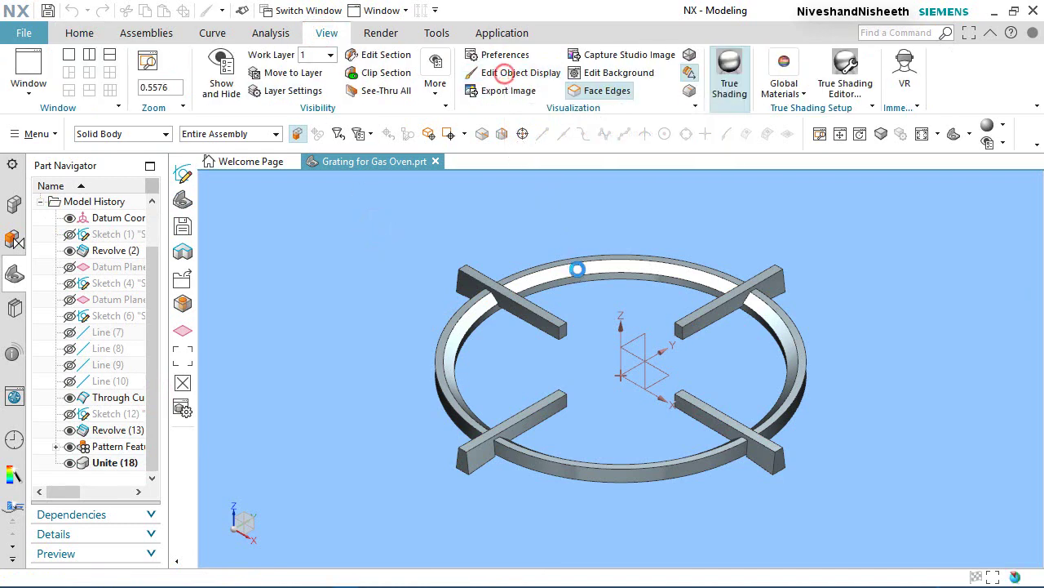
click(581, 279)
middle_click(556, 229)
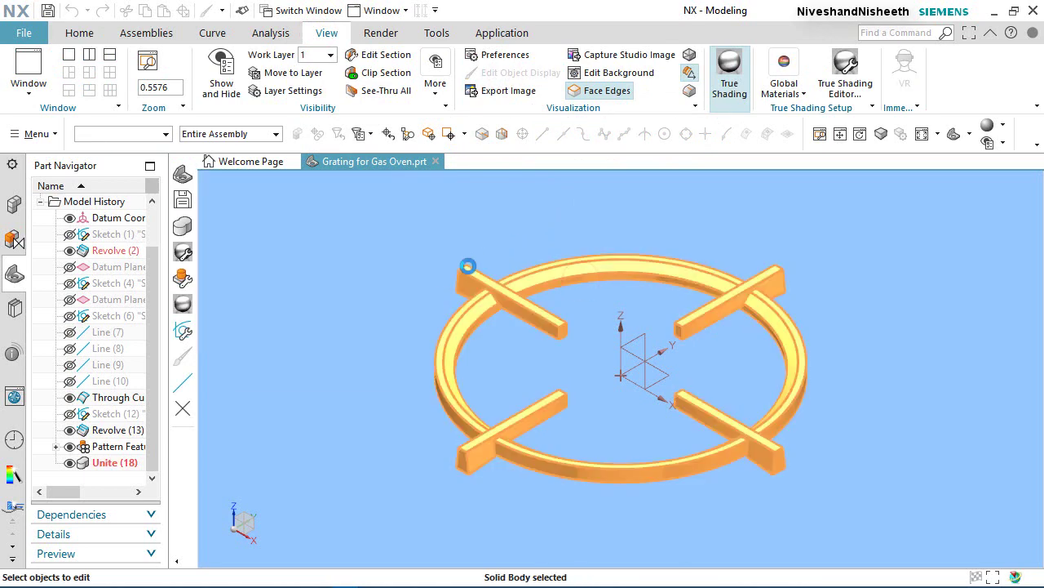
click(380, 275)
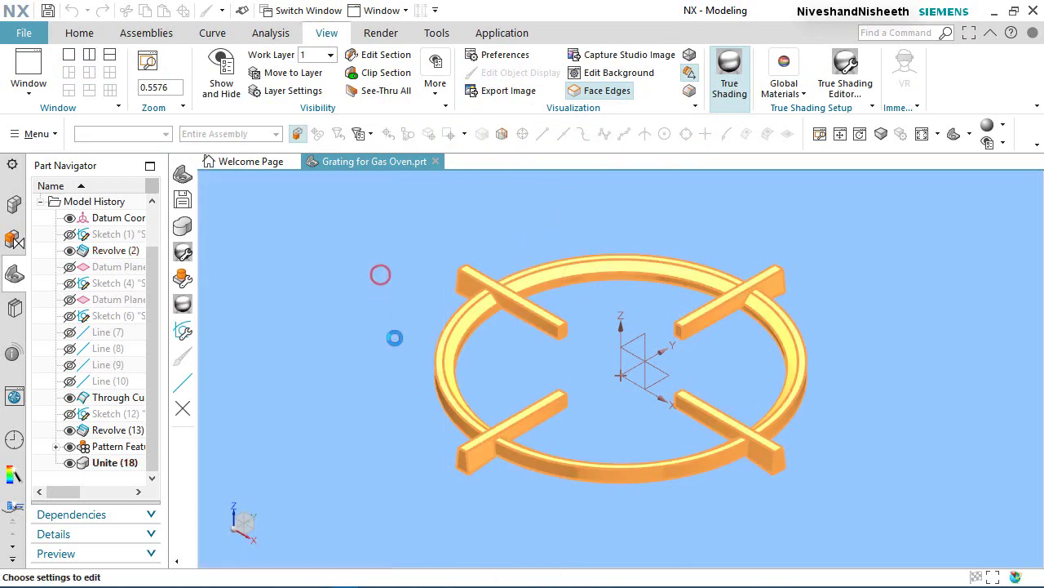
drag(443, 339, 445, 394)
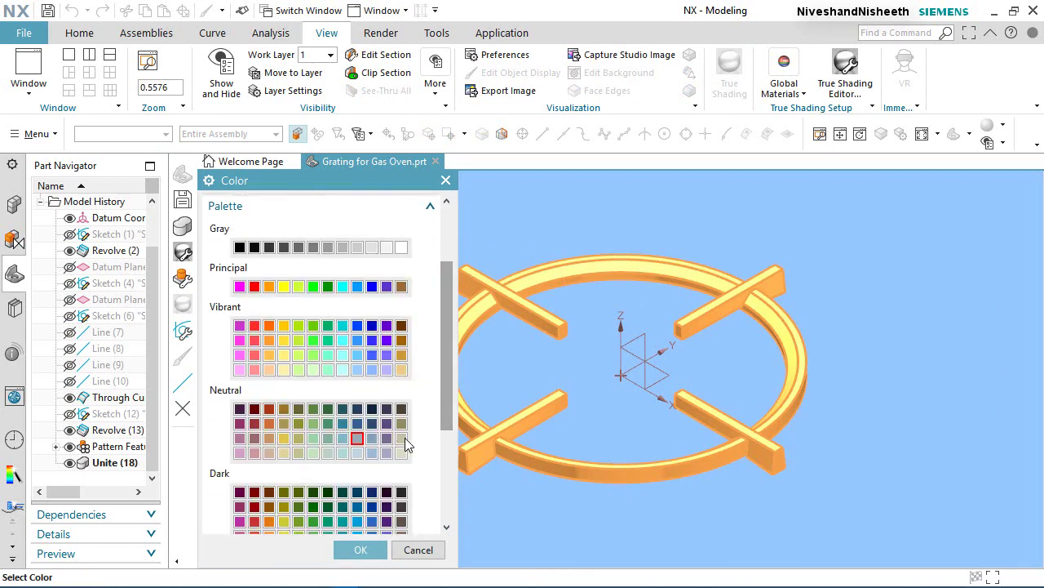
- Edit the beige Neutral palette color to RGB 204, 200, 176 and apply it to the united grating body
click(402, 438)
right_click(403, 439)
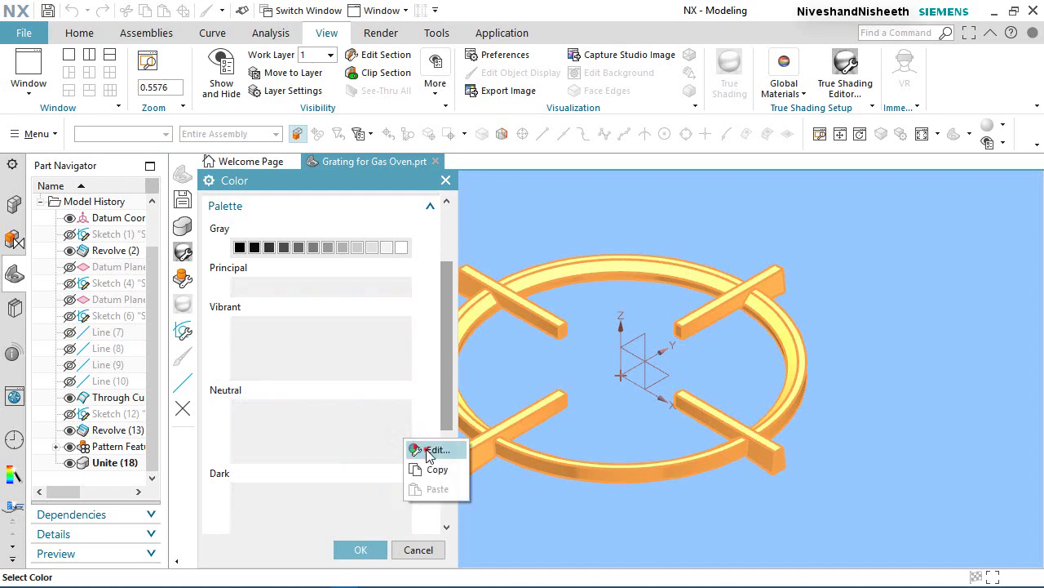
click(433, 450)
click(604, 329)
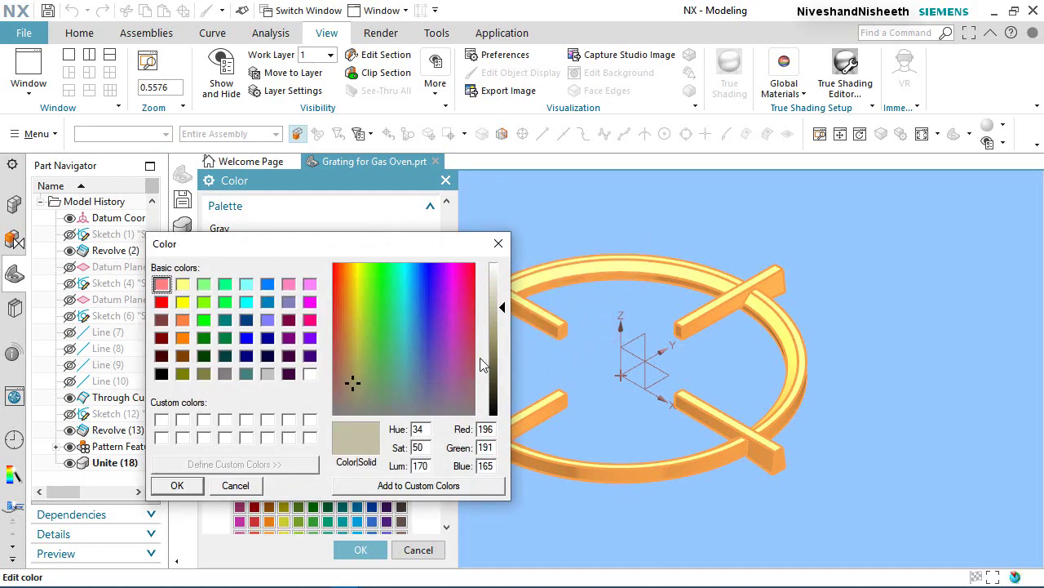
mouse_move(501, 315)
mouse_down()
mouse_move(501, 296)
mouse_move(504, 305)
mouse_up()
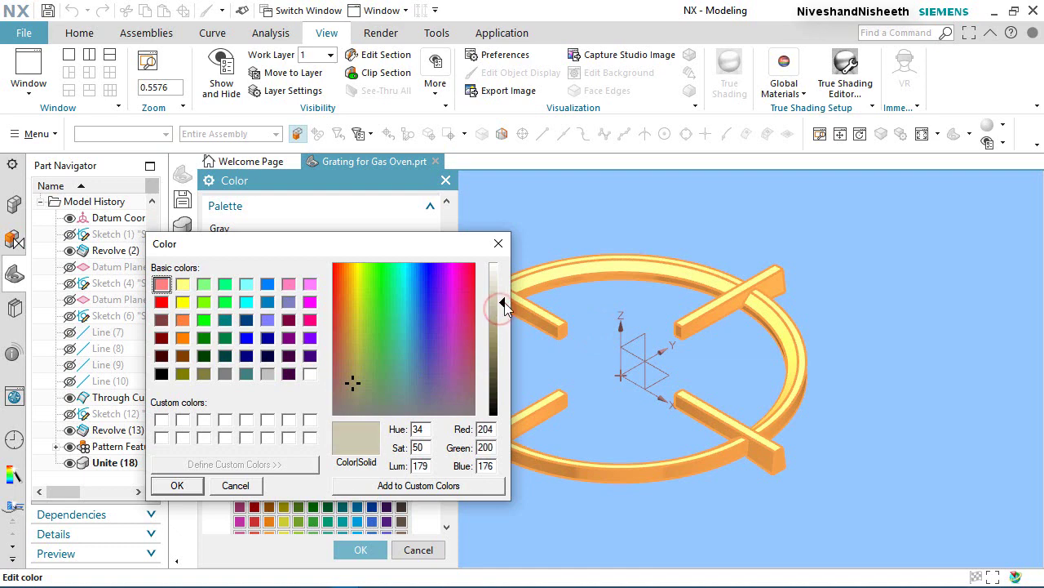
click(177, 486)
click(360, 550)
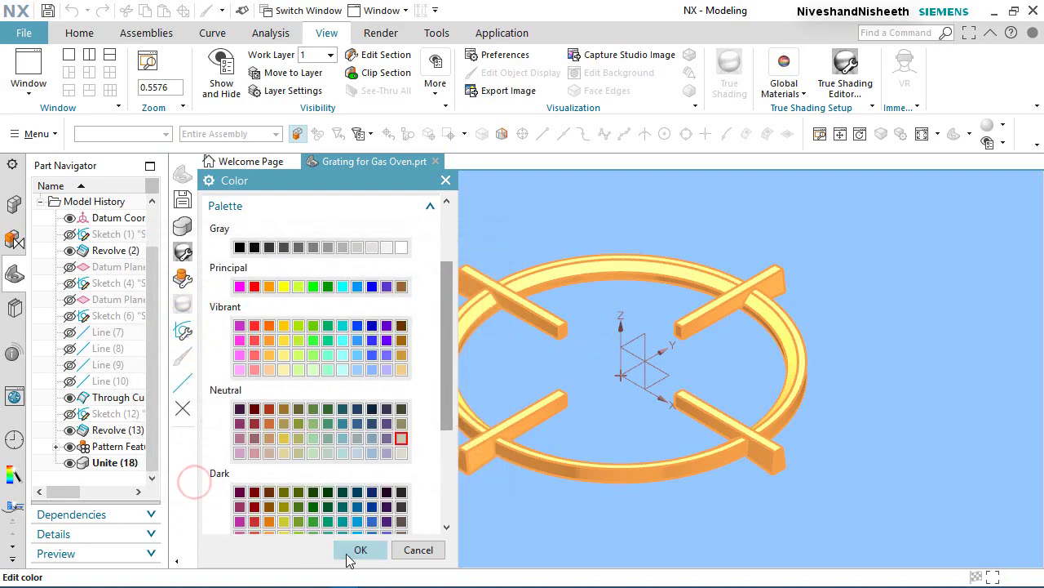
click(303, 549)
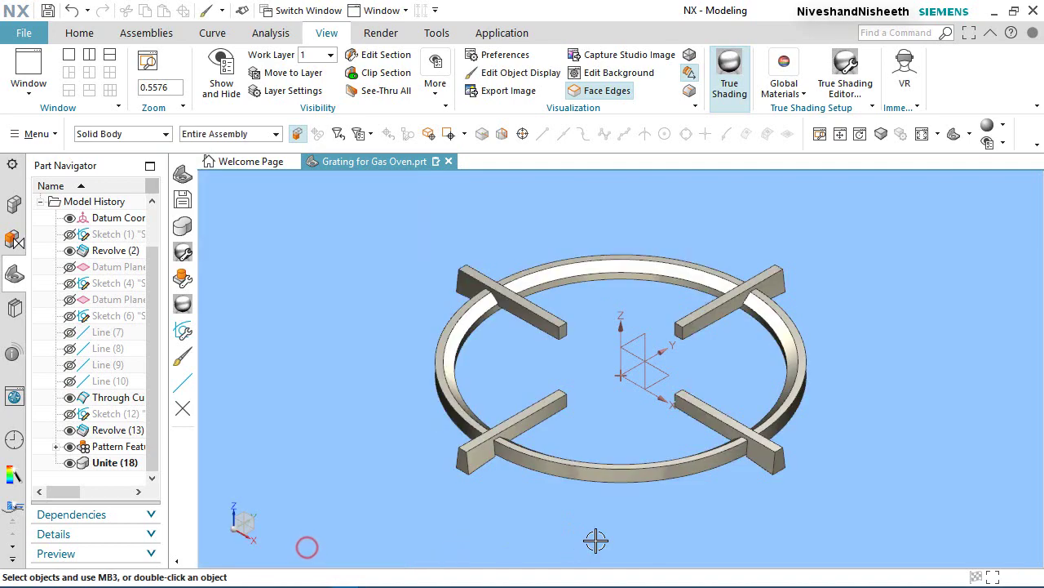
- Set the active scene lights to Scene Lighting 4 in the True Shading Editor and save the part
middle_drag(561, 335, 566, 399)
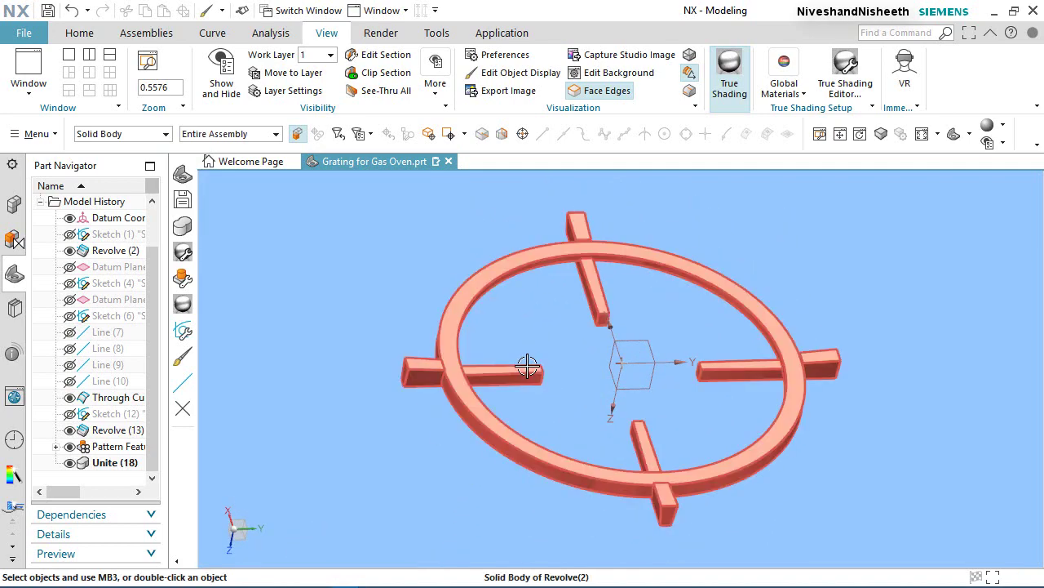
mouse_move(527, 366)
middle_down()
mouse_move(500, 328)
mouse_move(529, 269)
middle_up()
click(846, 72)
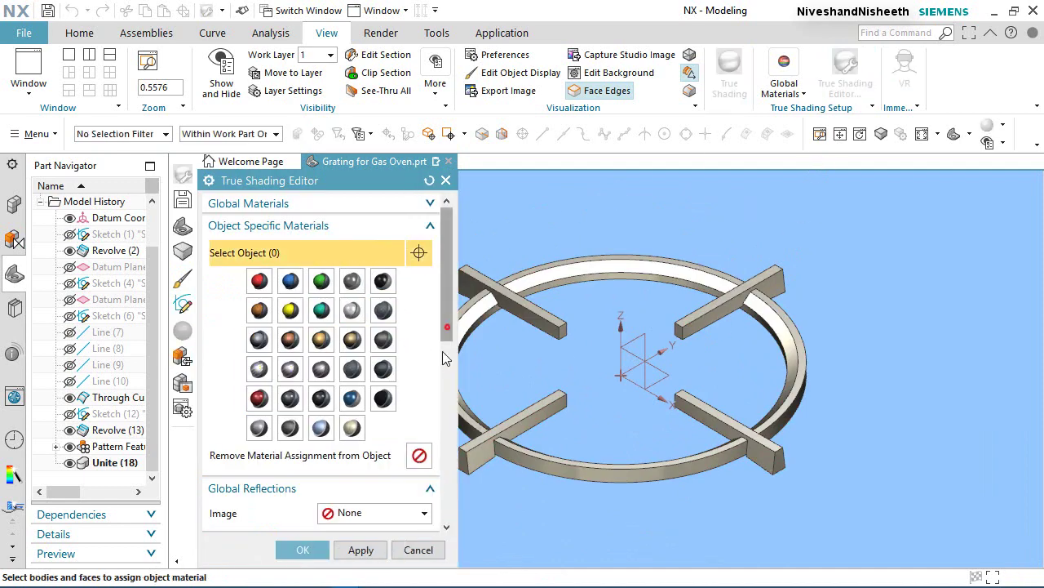
drag(446, 326, 447, 464)
scroll(447, 470, down, 4)
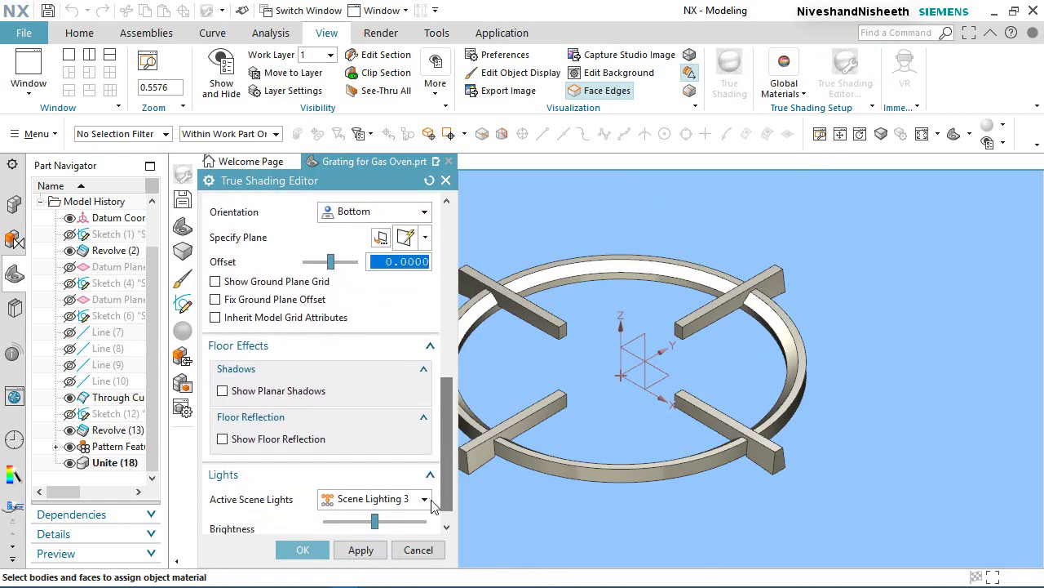
click(423, 499)
click(397, 430)
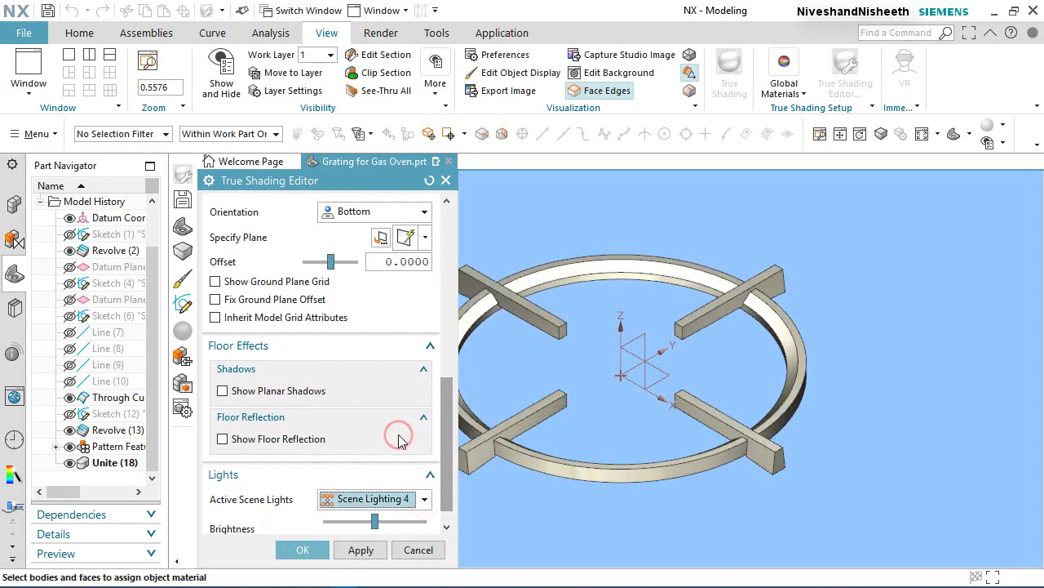
click(302, 550)
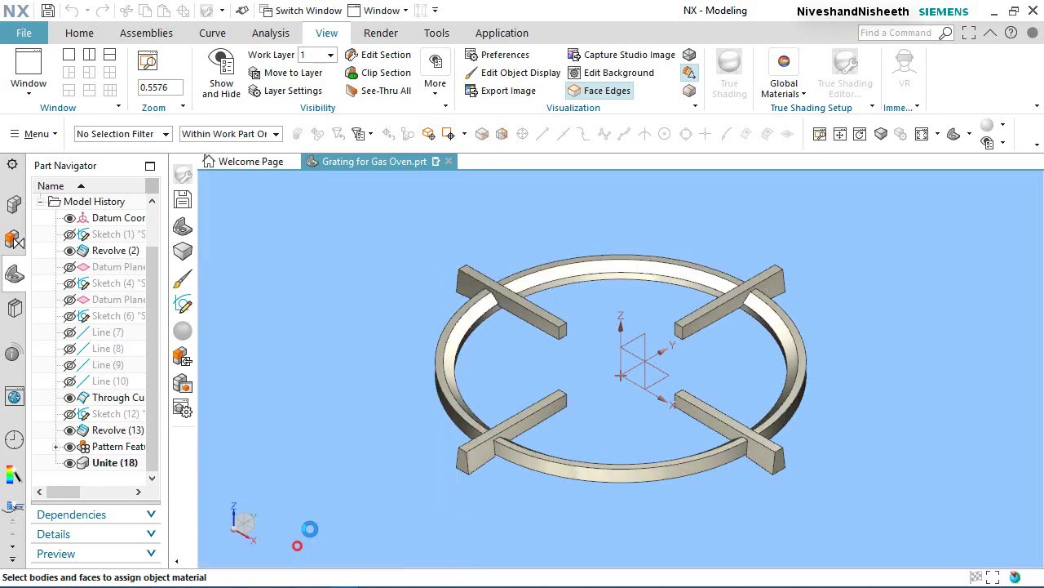
click(73, 34)
click(49, 13)
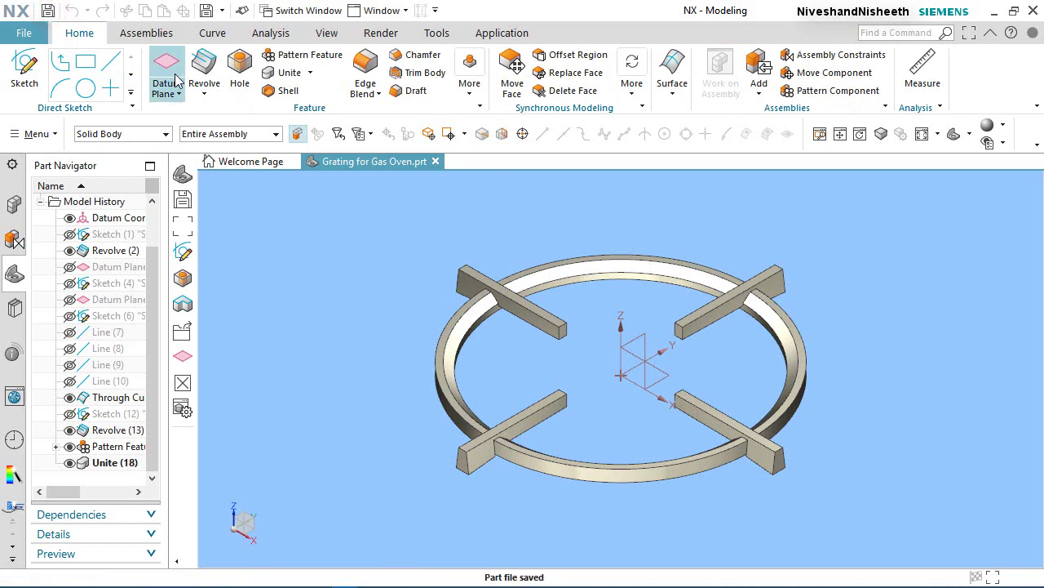
- Create a datum plane 0.3392 in below the XY plane and check its position from the side
click(166, 69)
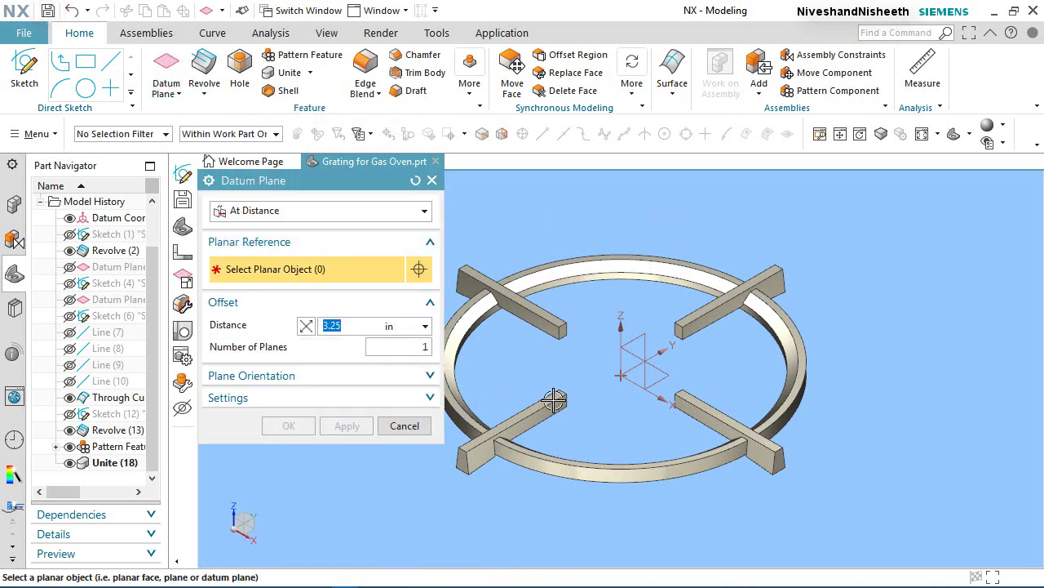
click(663, 377)
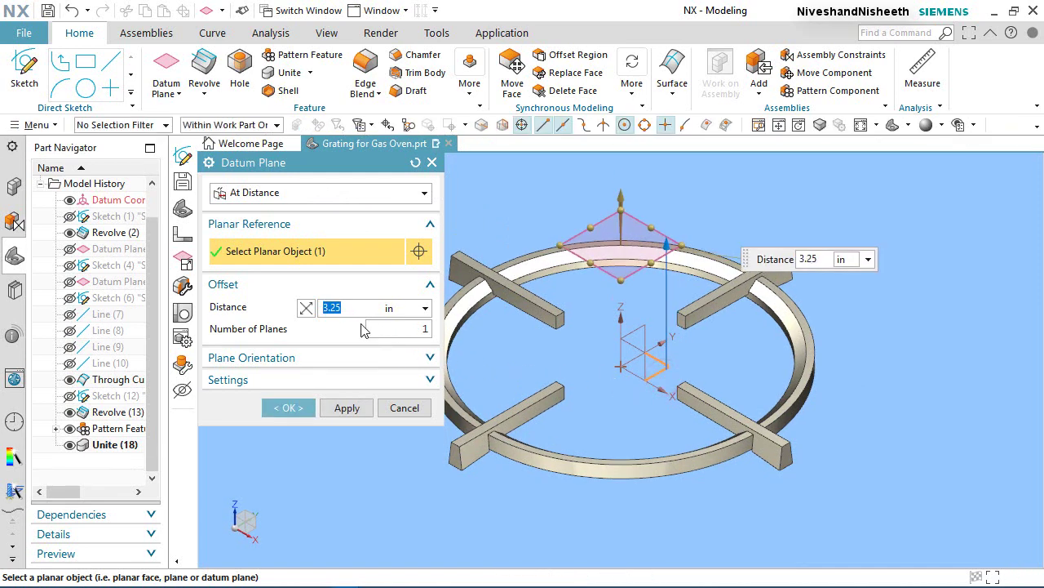
click(307, 309)
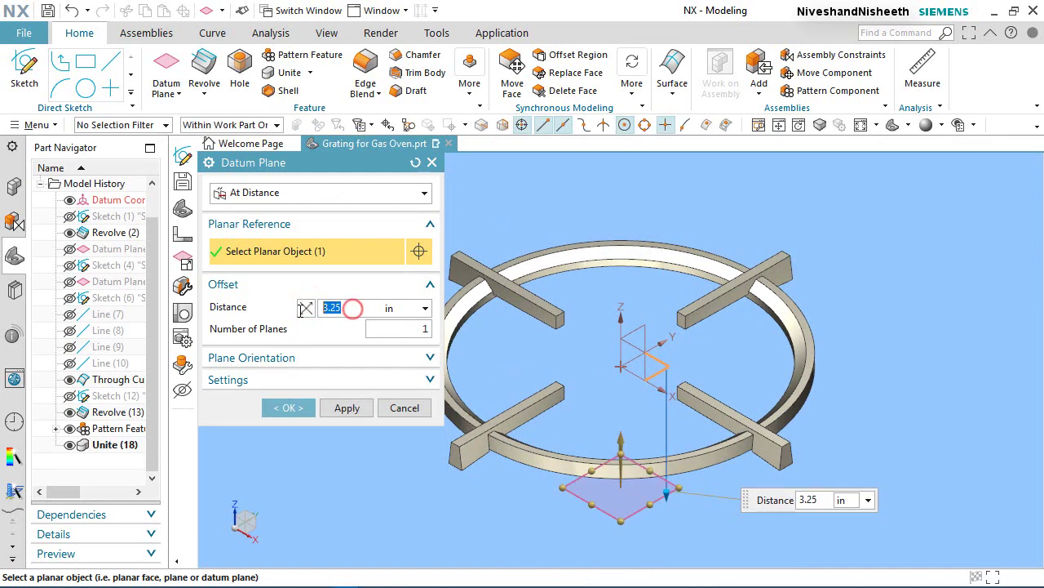
text(.3392)
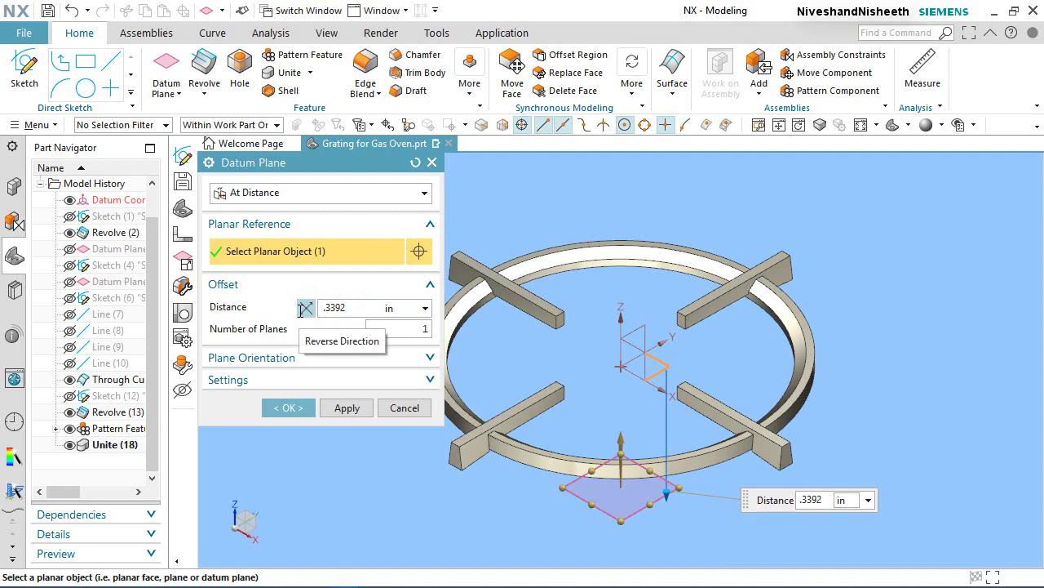
key(Return)
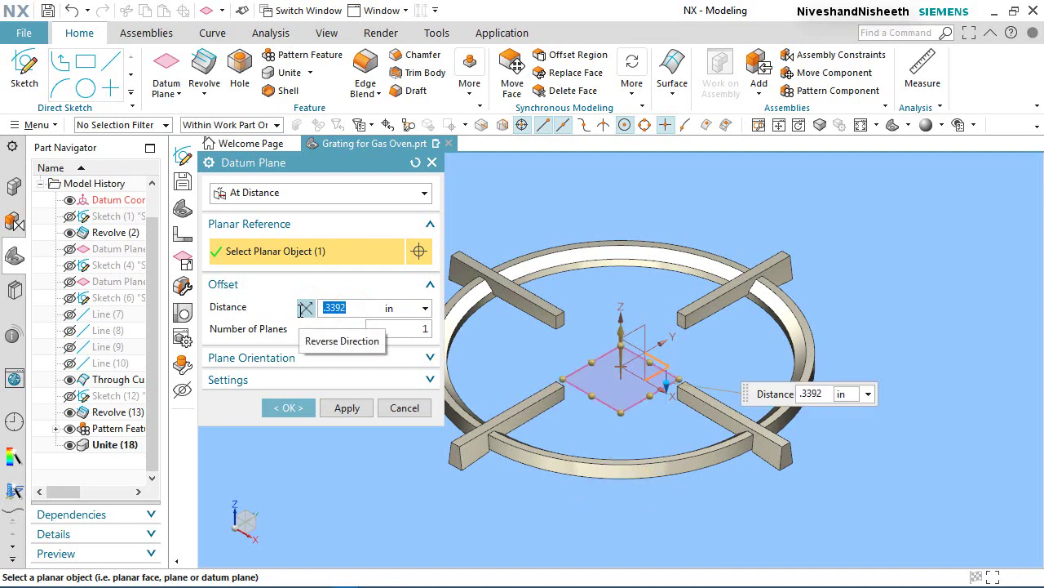
click(307, 414)
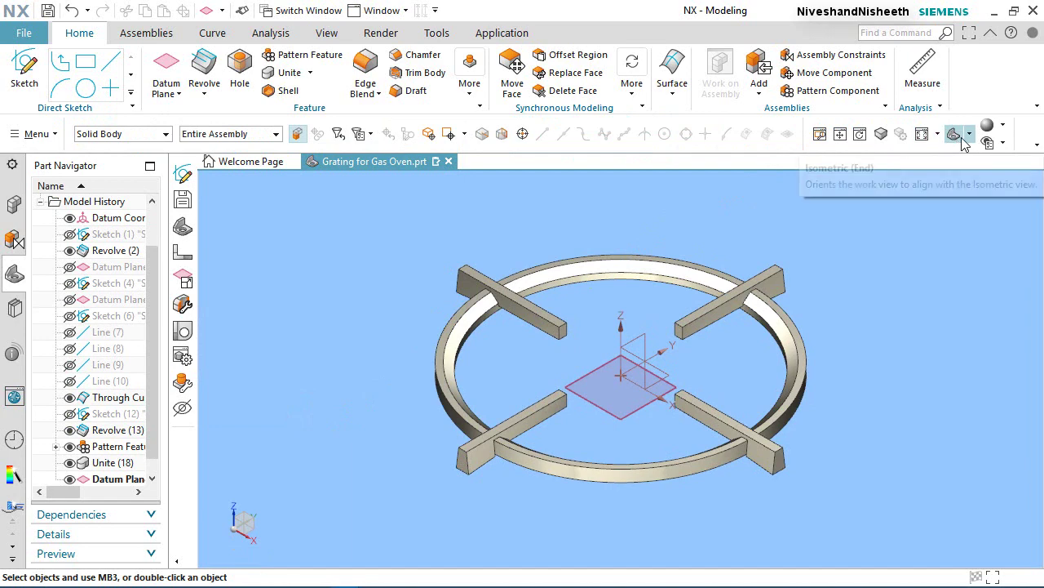
click(970, 133)
click(1005, 180)
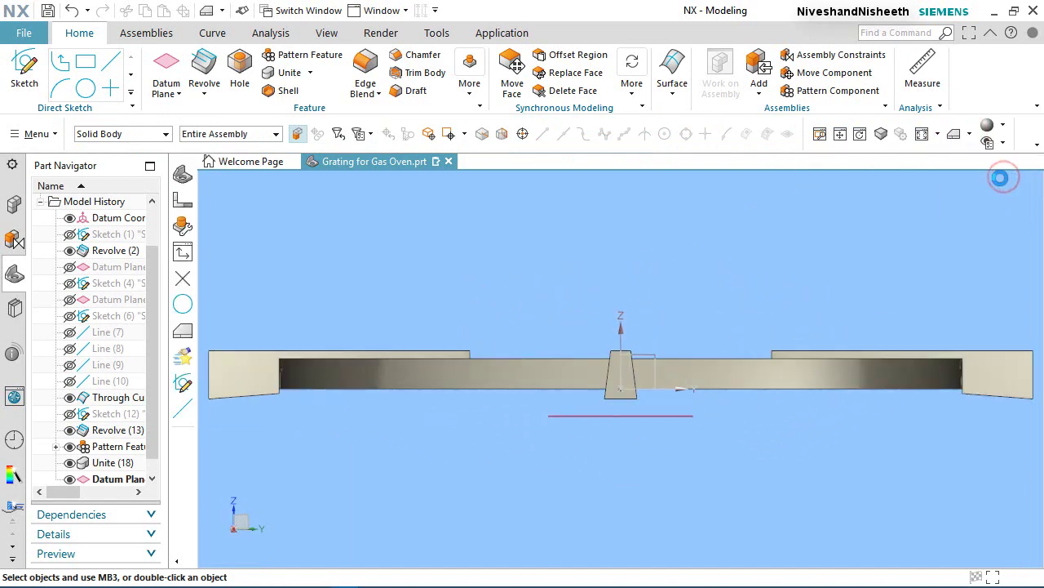
key(End)
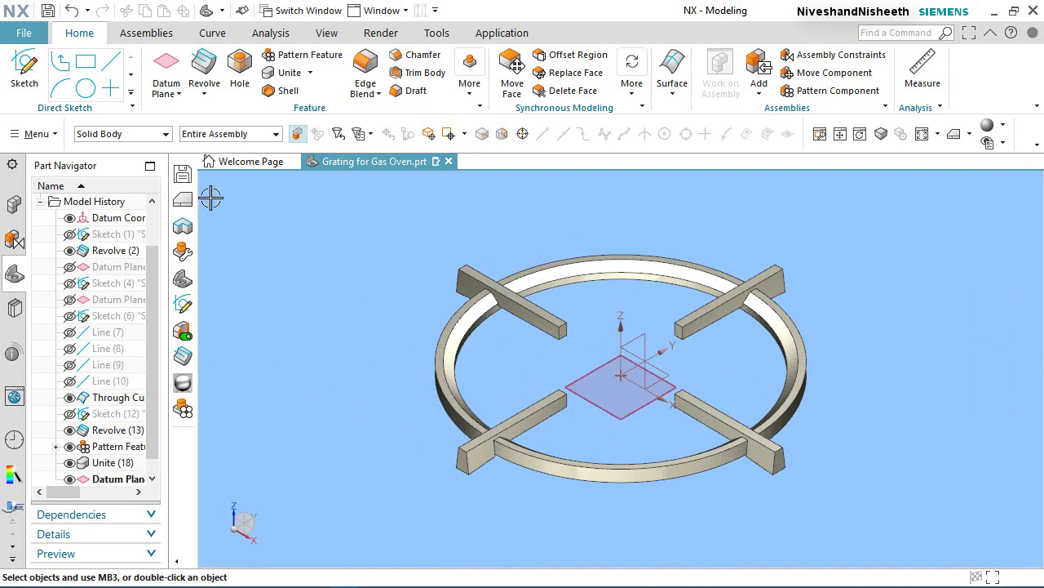
click(24, 70)
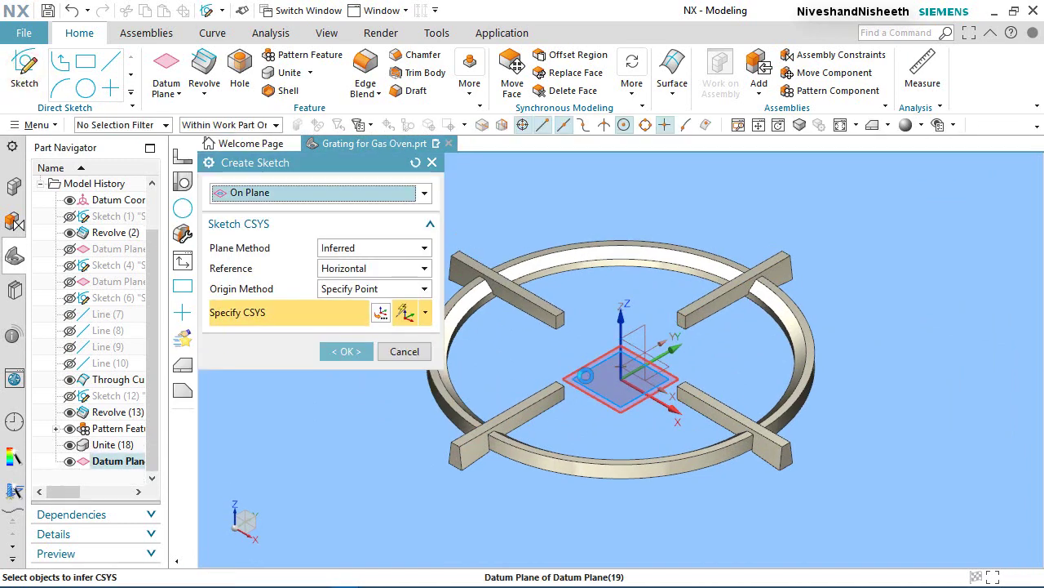
click(586, 375)
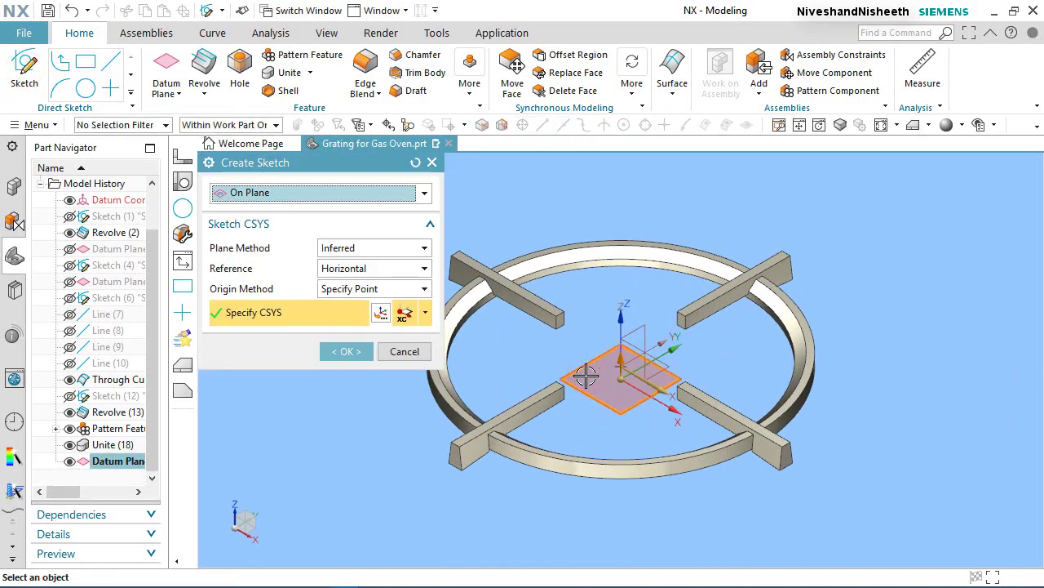
click(403, 351)
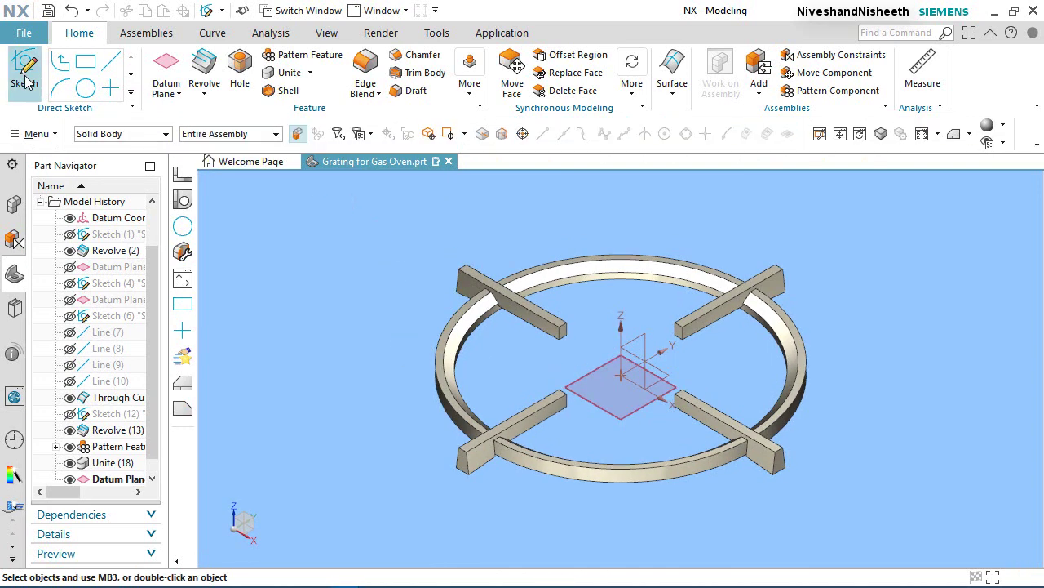
- Create a sketch on the offset datum plane below the grating
click(26, 80)
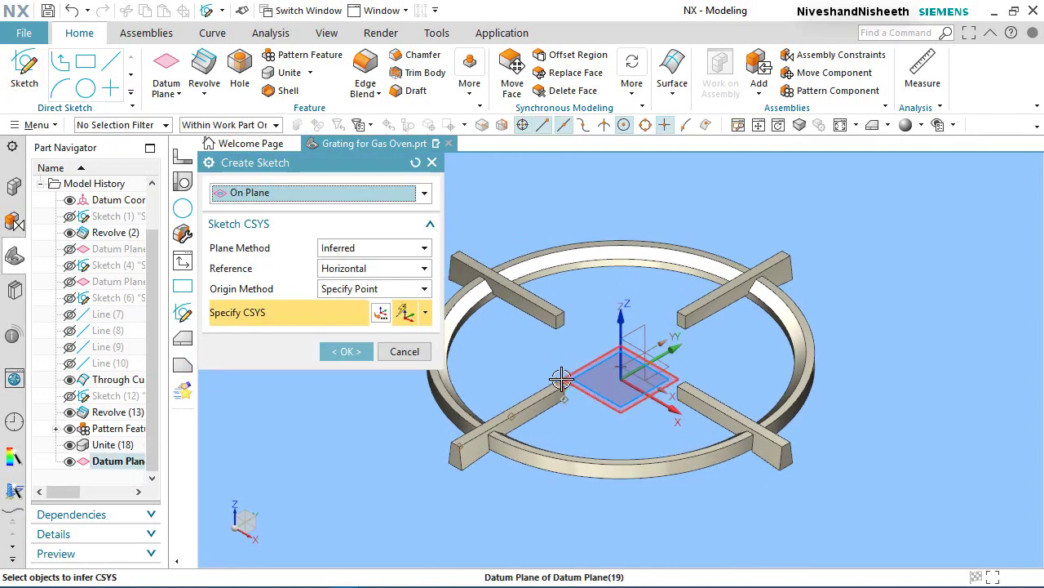
click(570, 371)
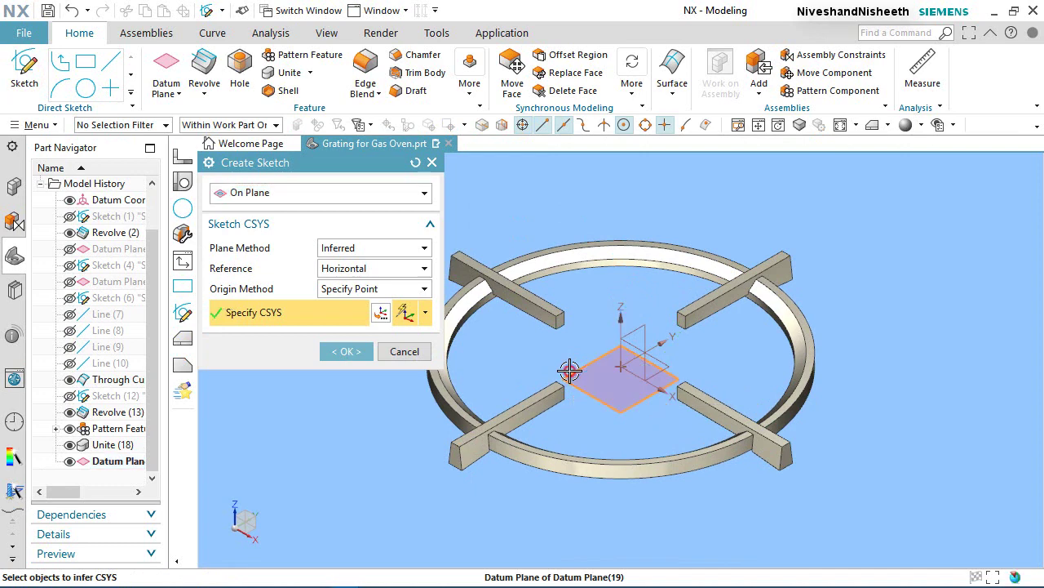
click(346, 351)
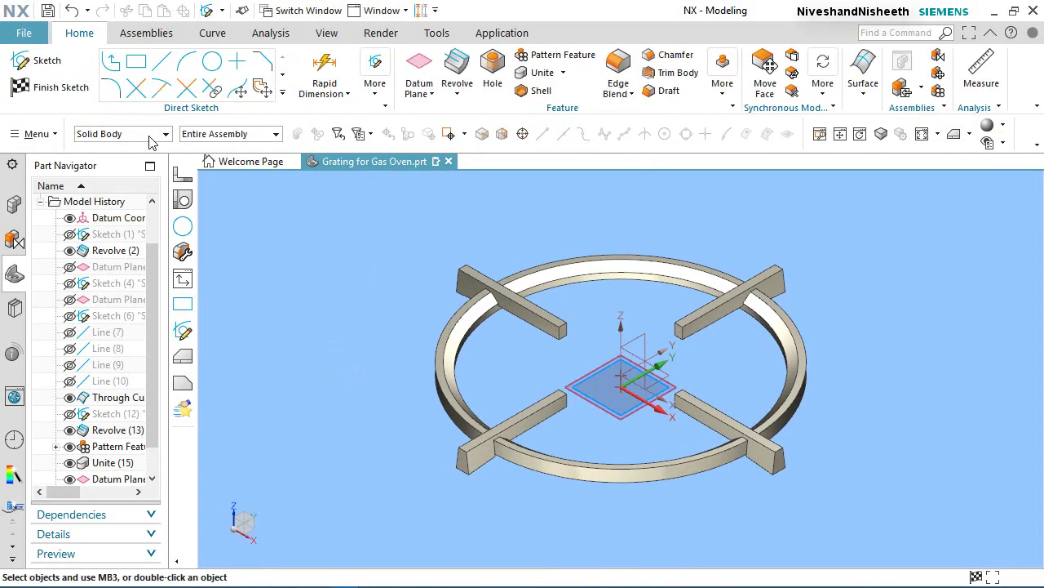
- Project the face edges of one bar's underside outside the ring into the sketch, using the Face Edges curve rule
click(283, 97)
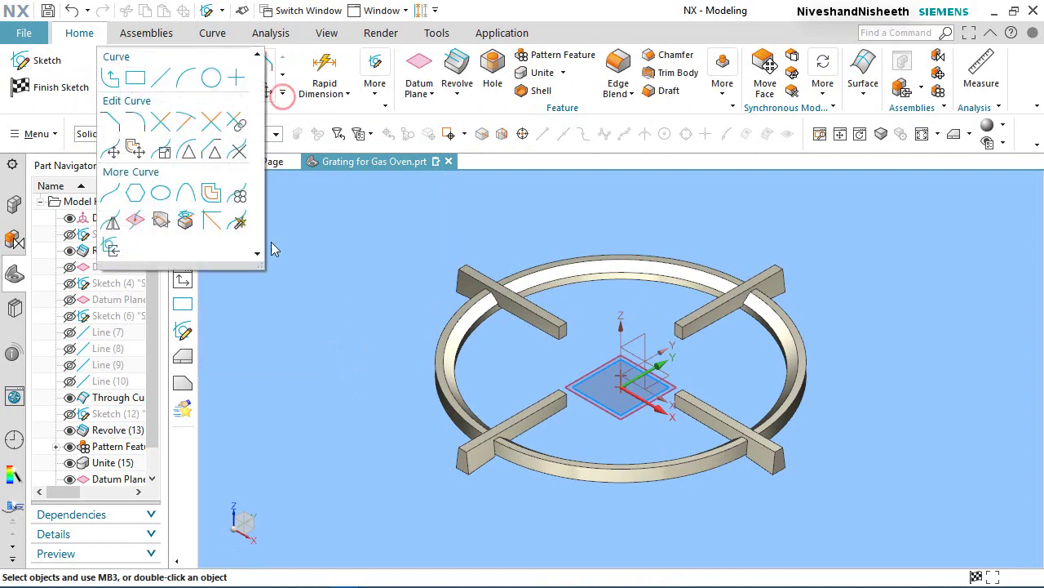
click(186, 220)
middle_drag(504, 352, 538, 274)
scroll(412, 371, up, 2)
scroll(412, 372, up, 4)
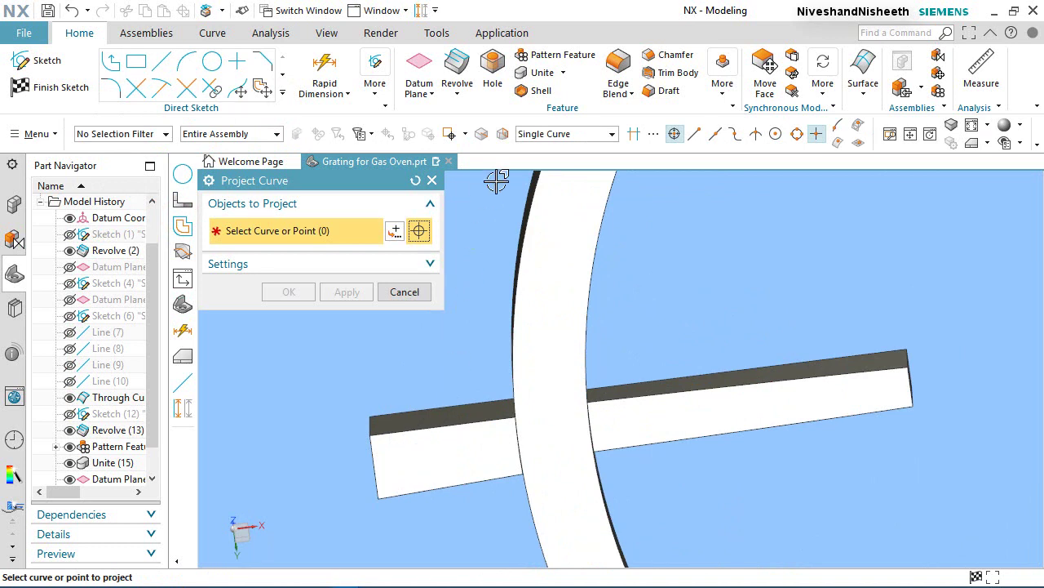
click(545, 134)
click(550, 200)
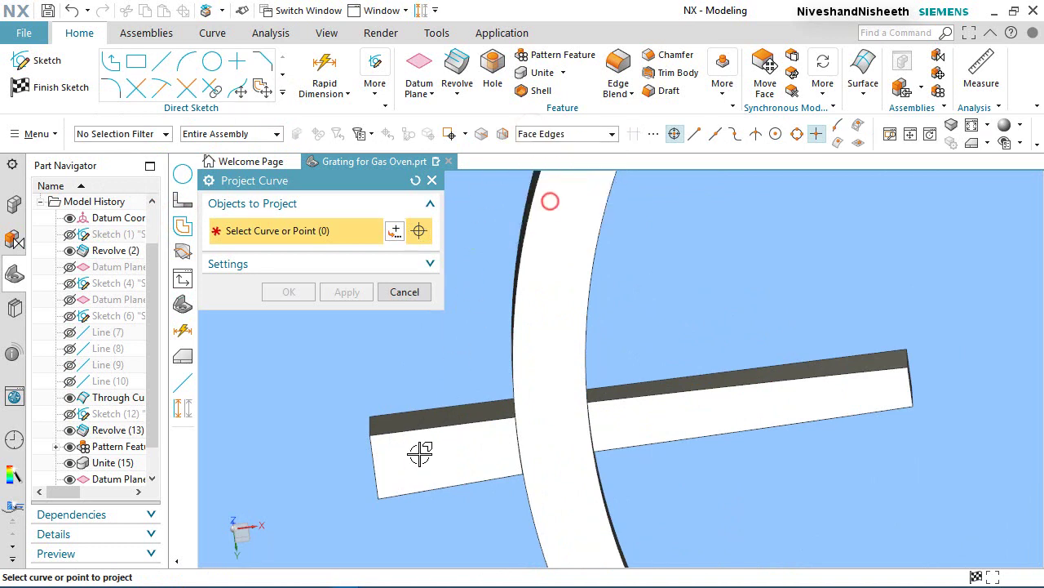
click(422, 472)
click(289, 291)
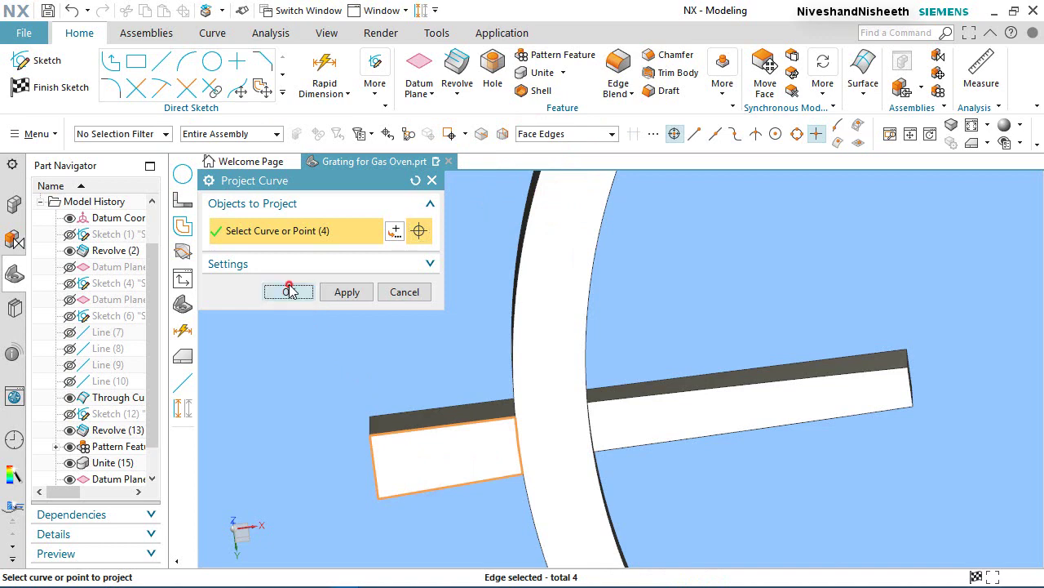
- Clip the grating body out of view with a one-plane view section, leaving the projected bar outline exposed
click(970, 134)
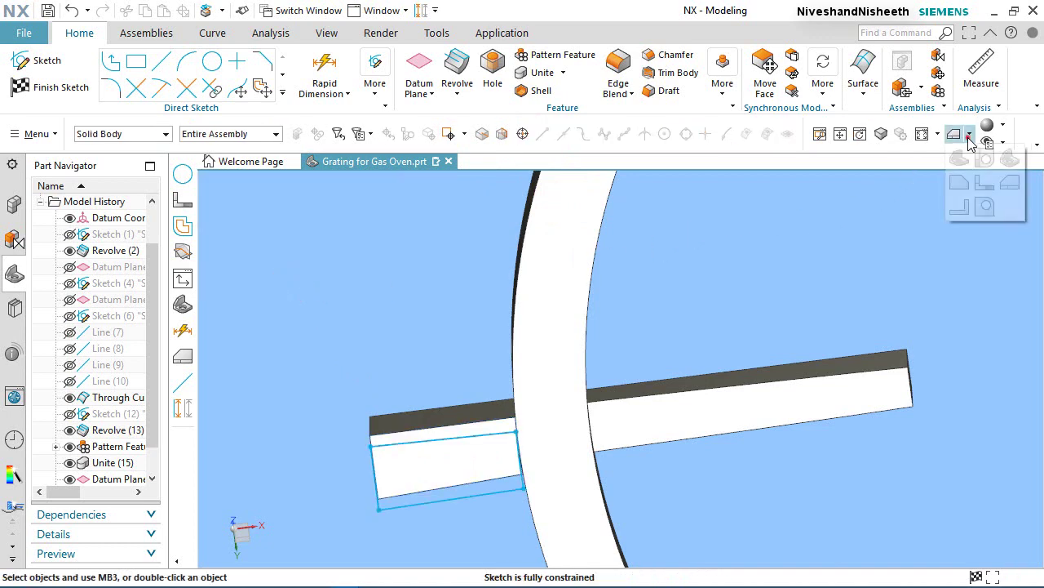
click(1003, 162)
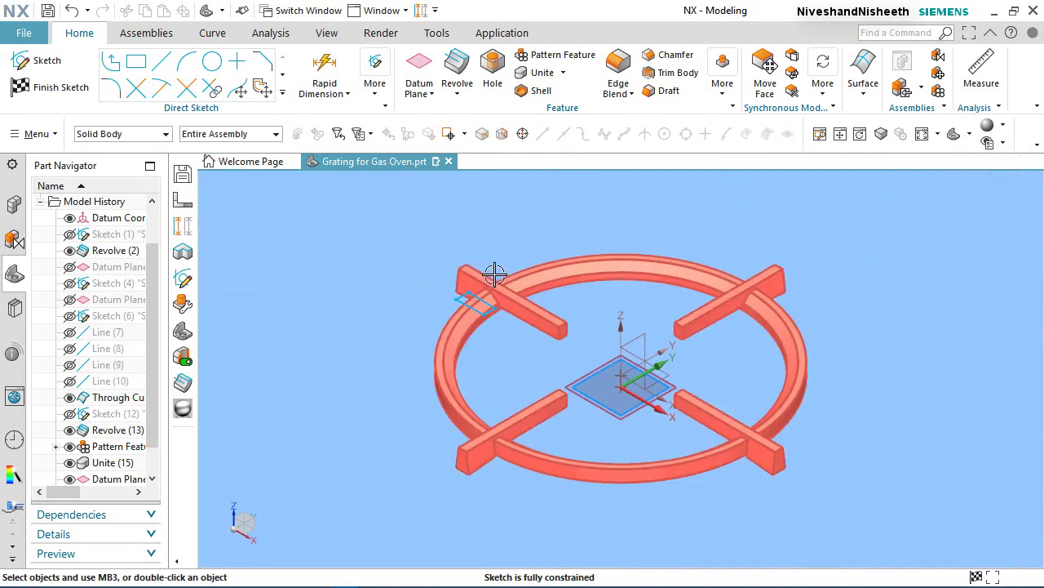
scroll(478, 302, up, 5)
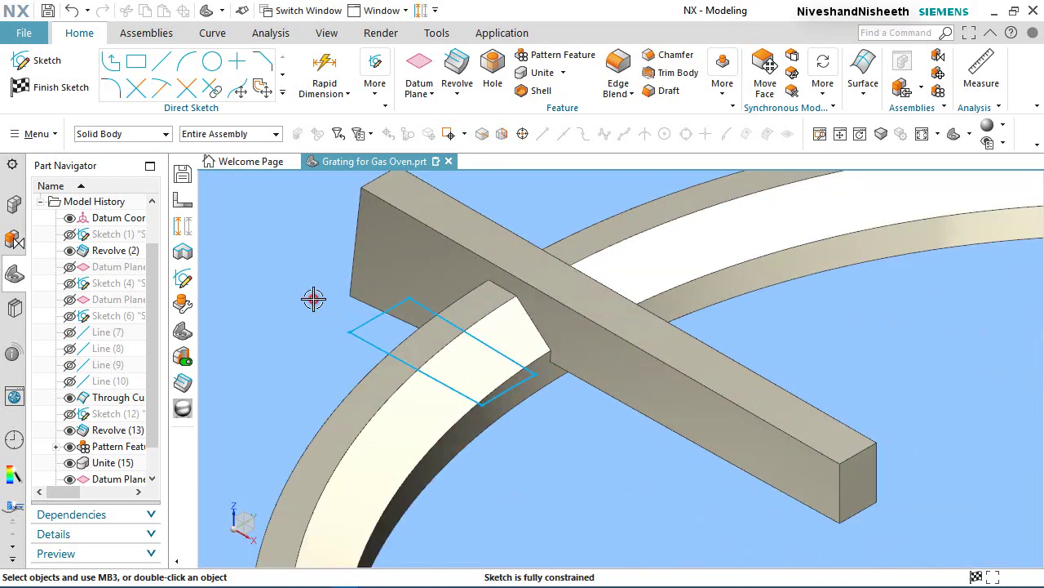
scroll(245, 403, down, 2)
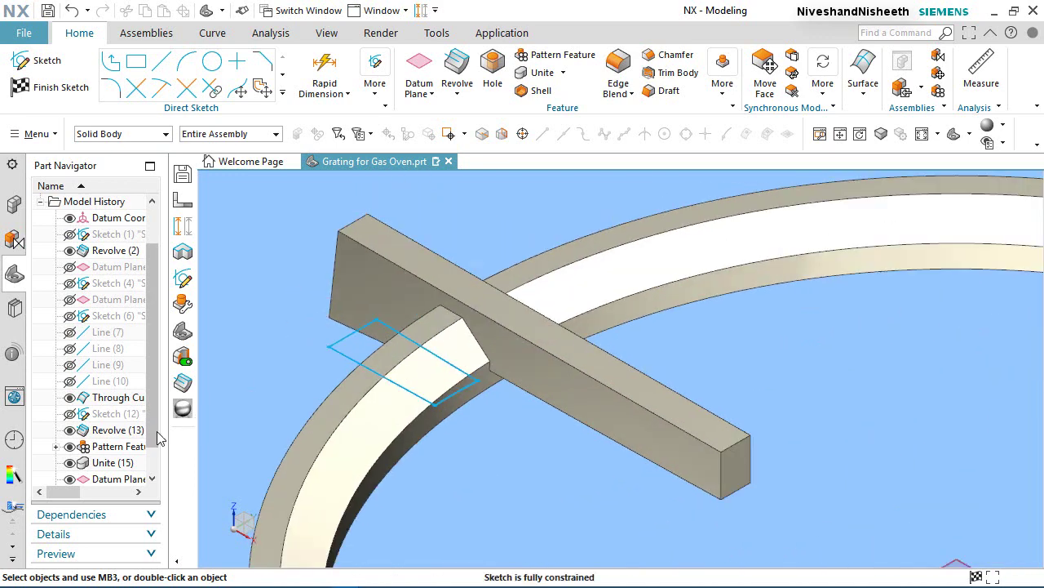
scroll(159, 439, down, 2)
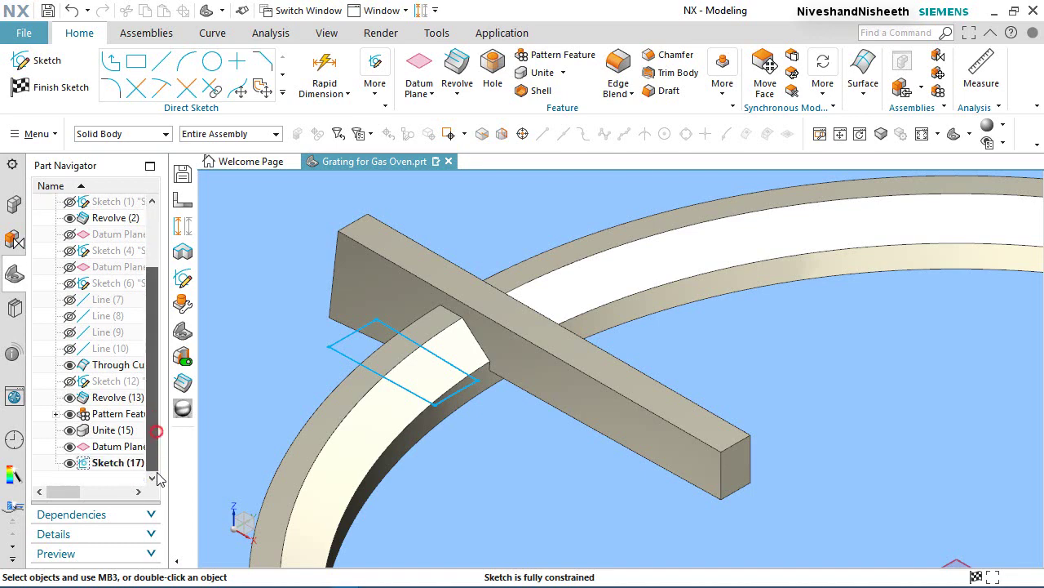
click(99, 447)
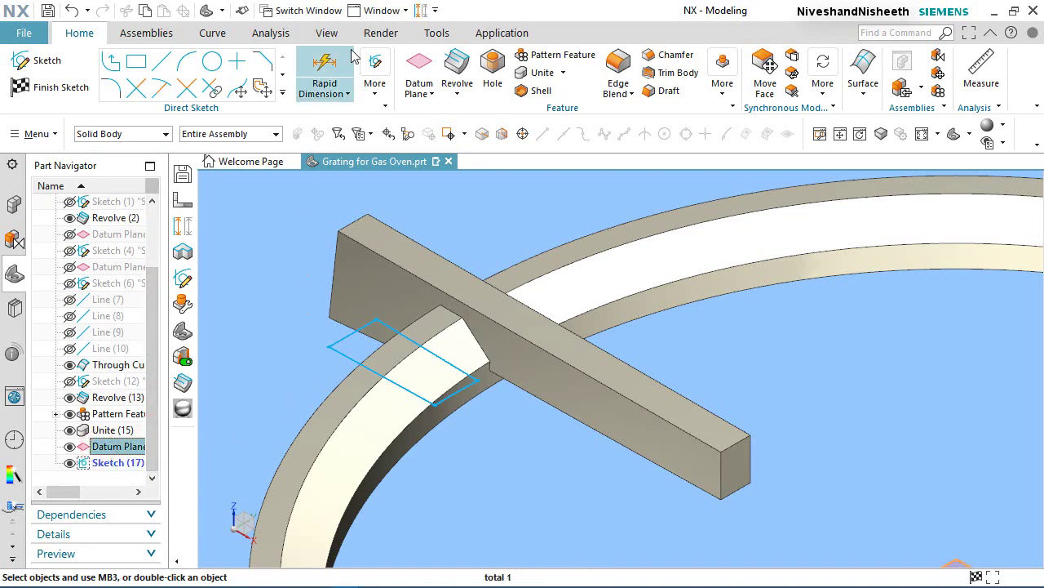
click(327, 33)
click(371, 55)
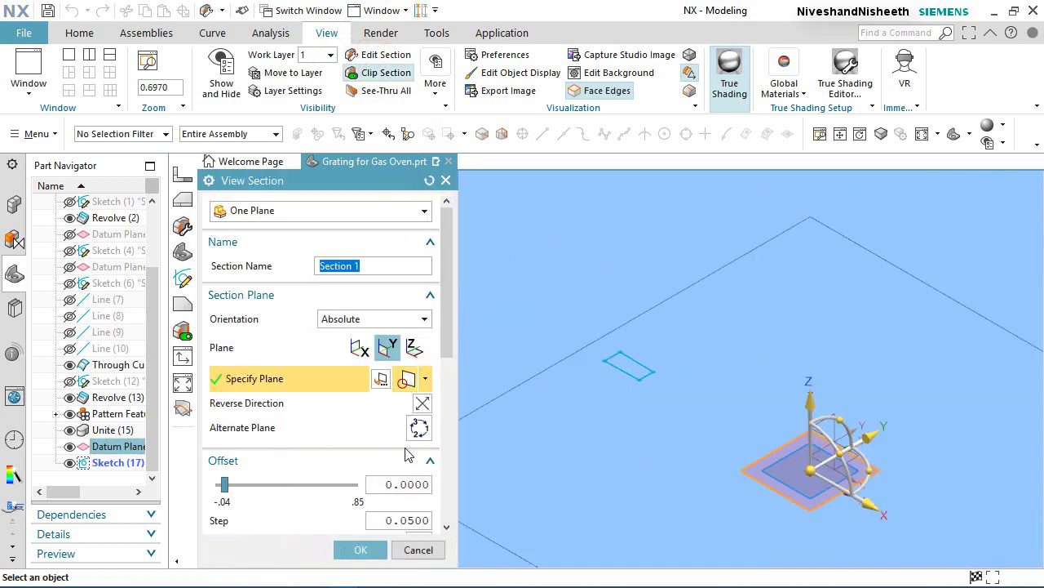
click(360, 549)
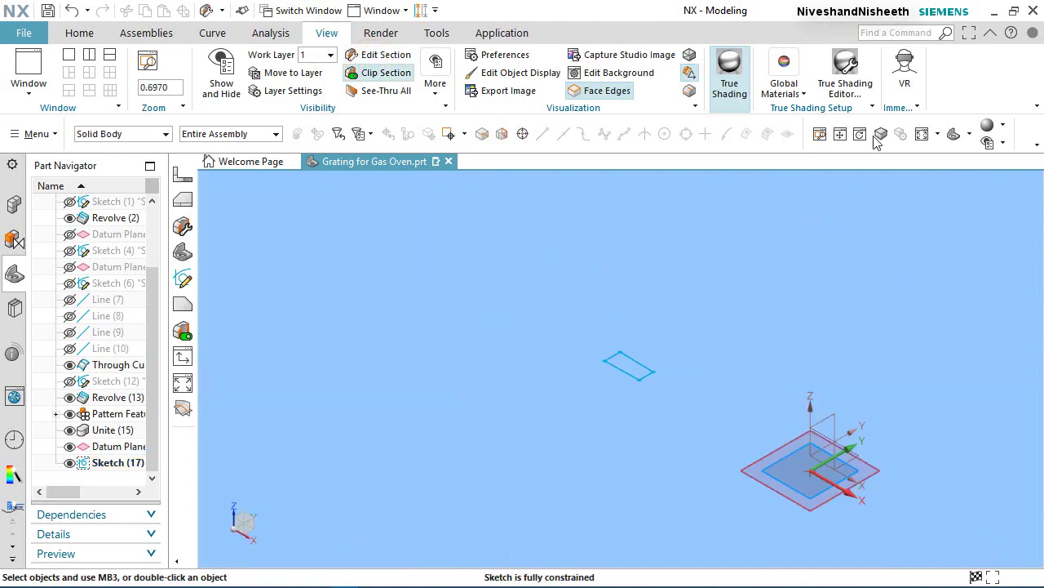
- From the top view, sketch a 0.125 in diameter circle near the middle of the projected bar outline
click(969, 134)
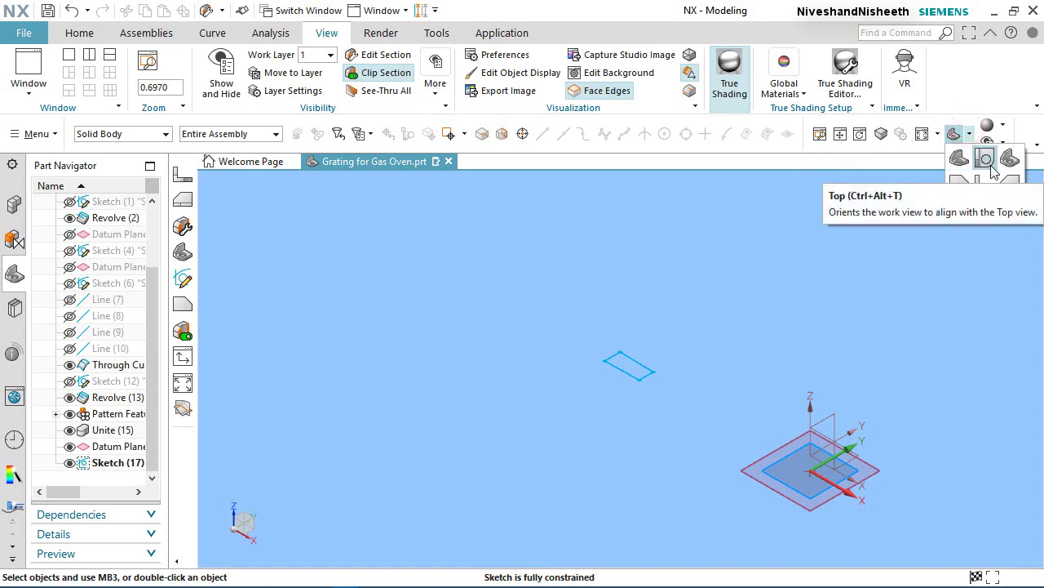
click(990, 165)
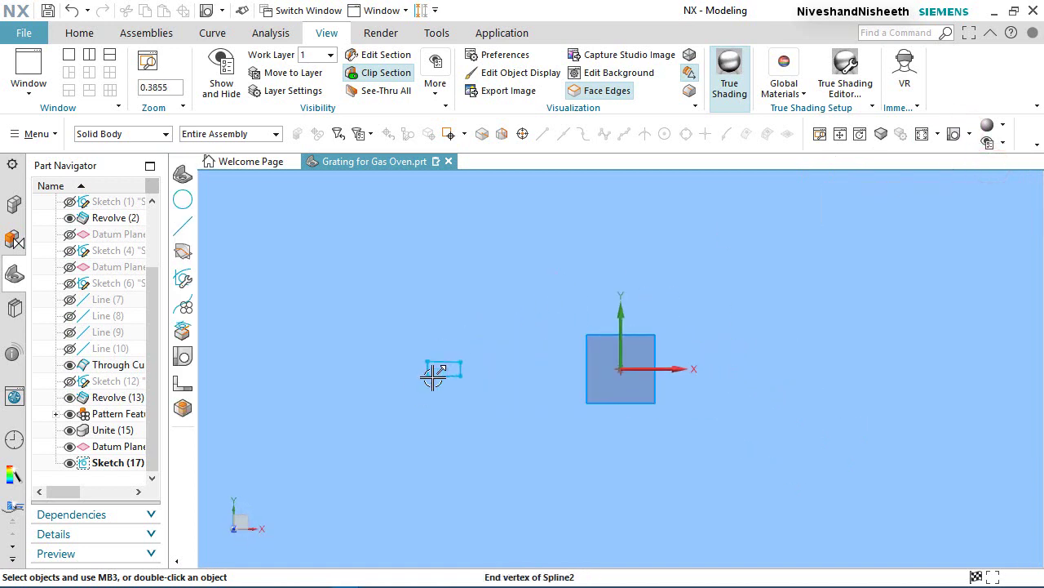
scroll(461, 351, up, 8)
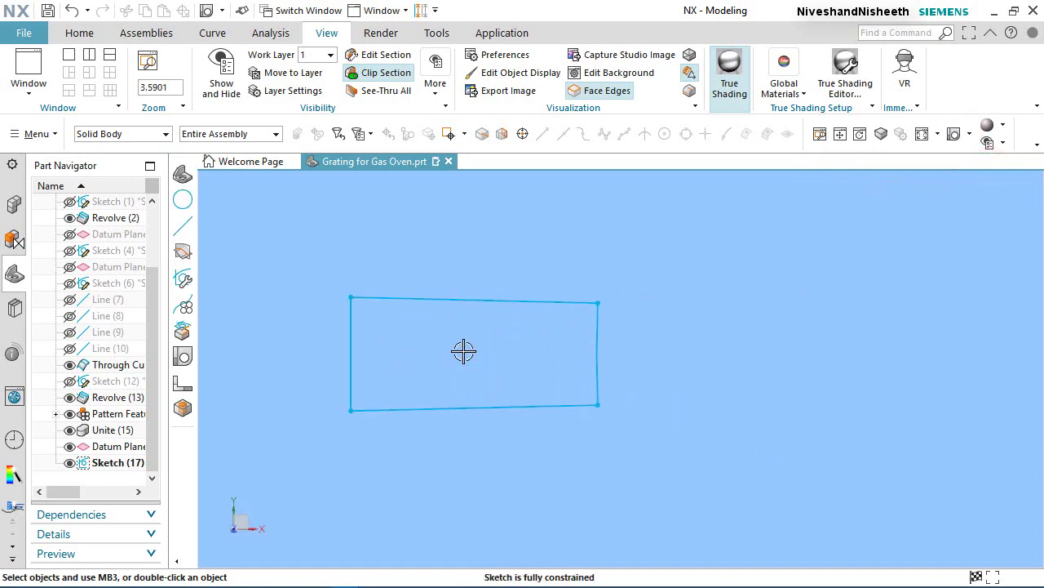
click(79, 33)
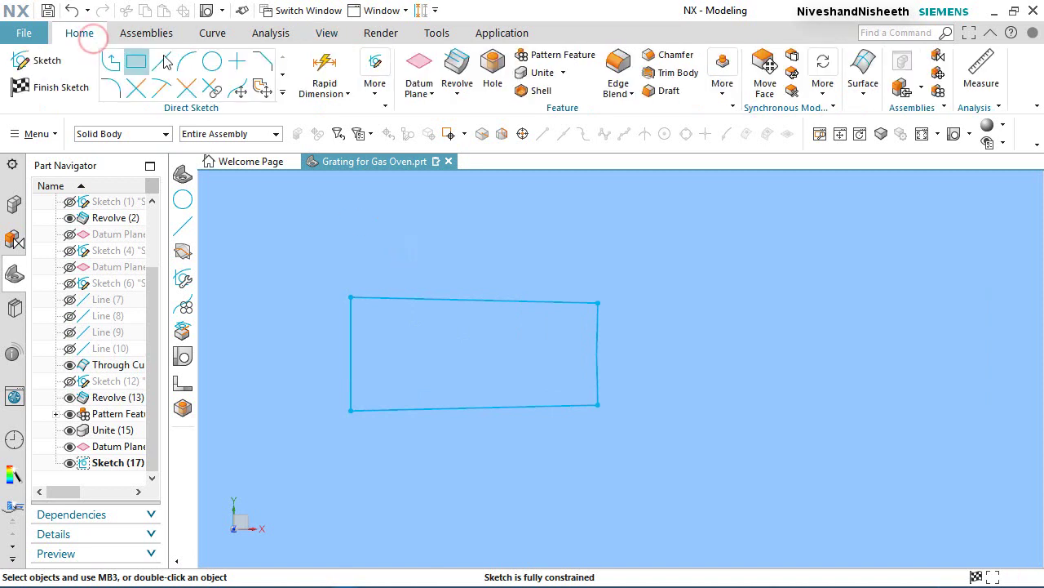
click(209, 59)
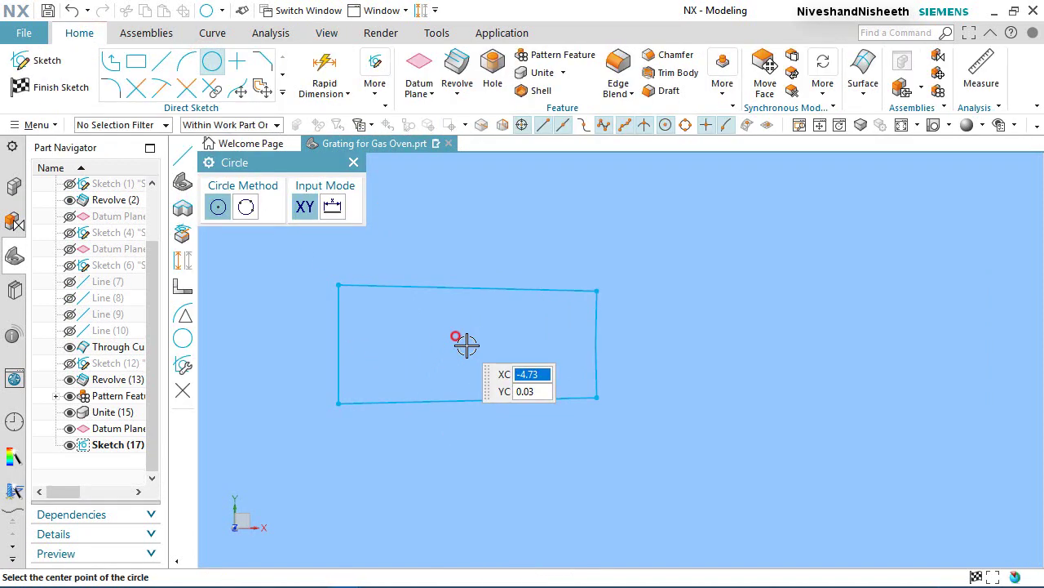
click(466, 344)
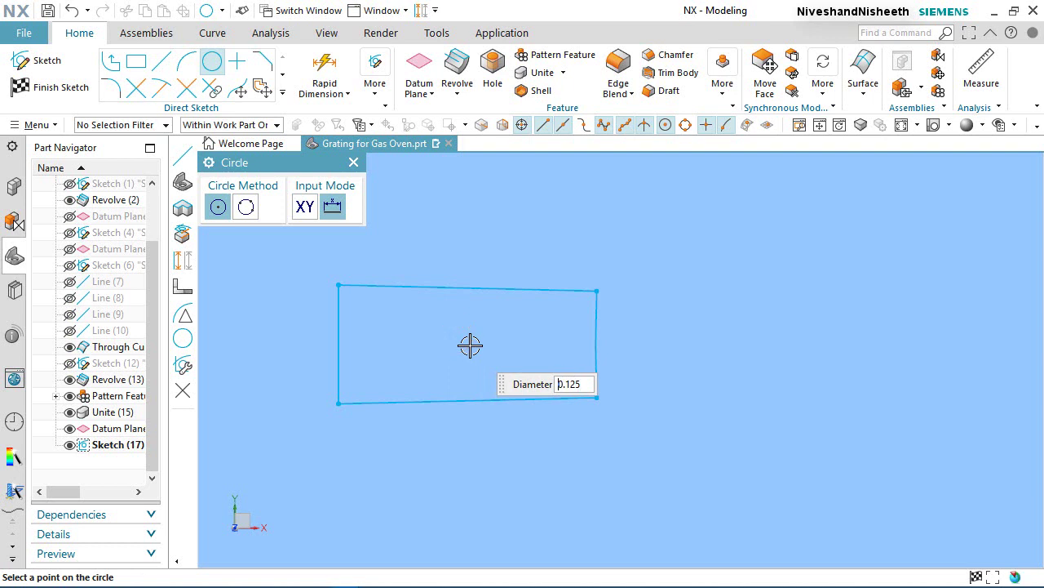
click(470, 345)
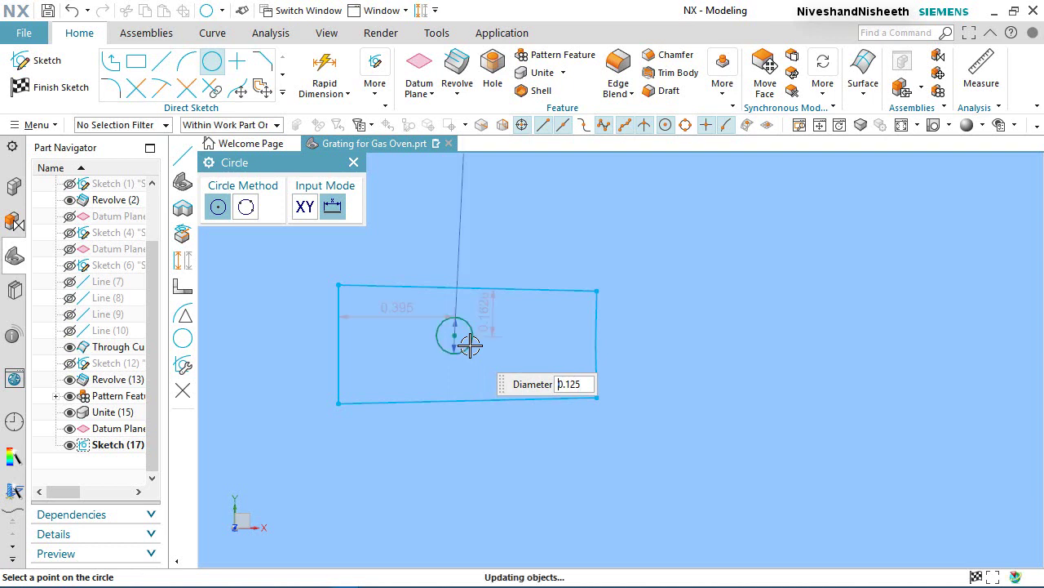
click(355, 162)
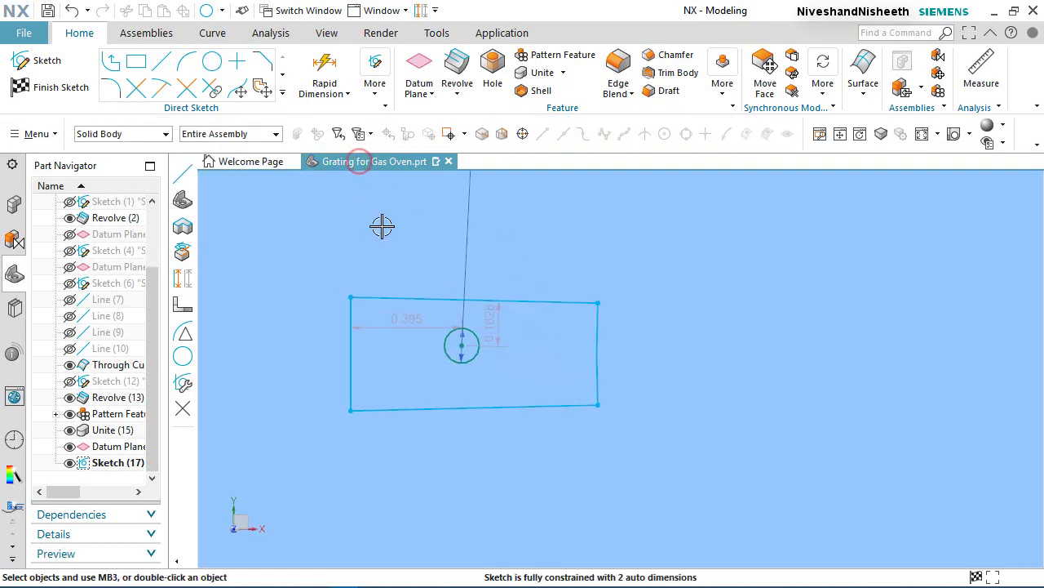
- Apply a horizontal alignment constraint between the circle's center and the midpoint of the outline's outer short edge
click(455, 353)
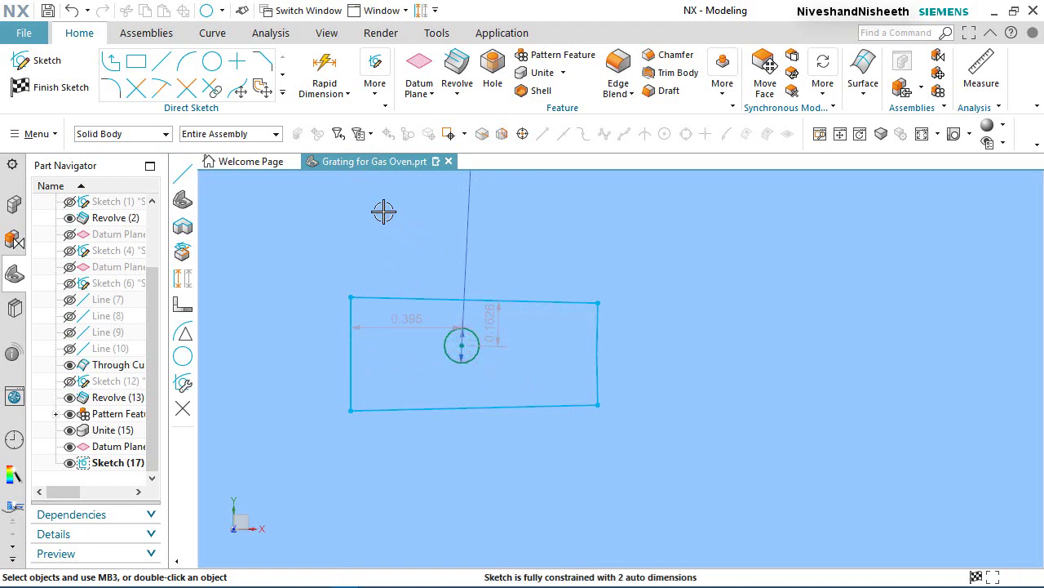
click(349, 95)
click(375, 94)
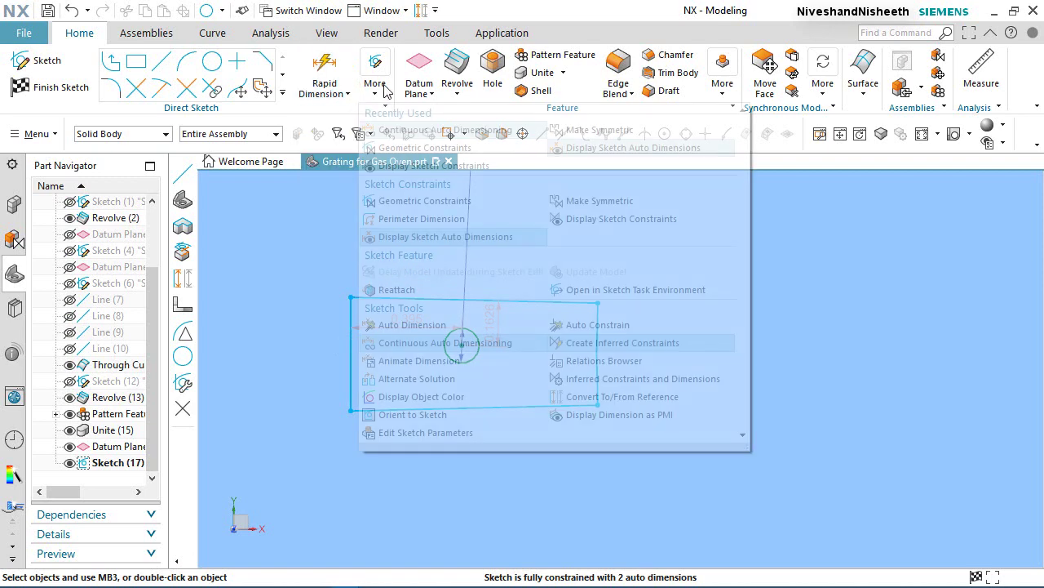
click(374, 94)
click(375, 95)
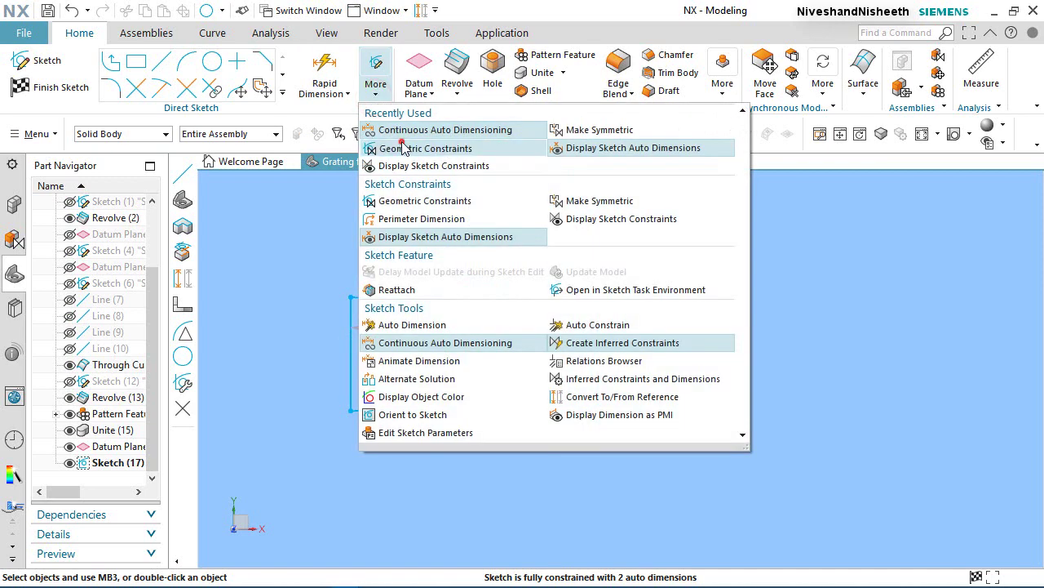
click(402, 147)
click(508, 356)
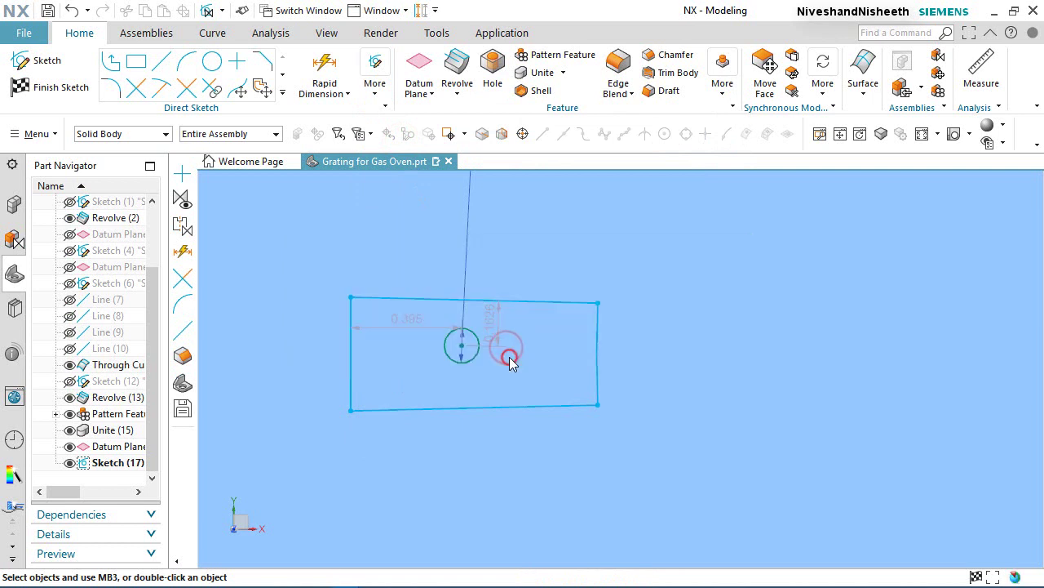
scroll(631, 357, down, 2)
scroll(475, 279, up, 2)
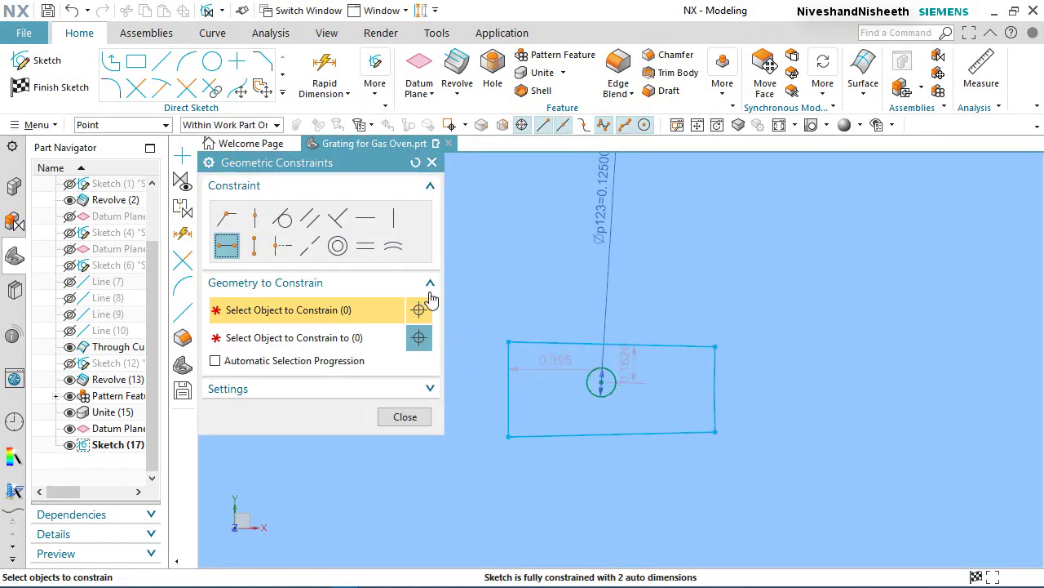
click(601, 384)
click(351, 338)
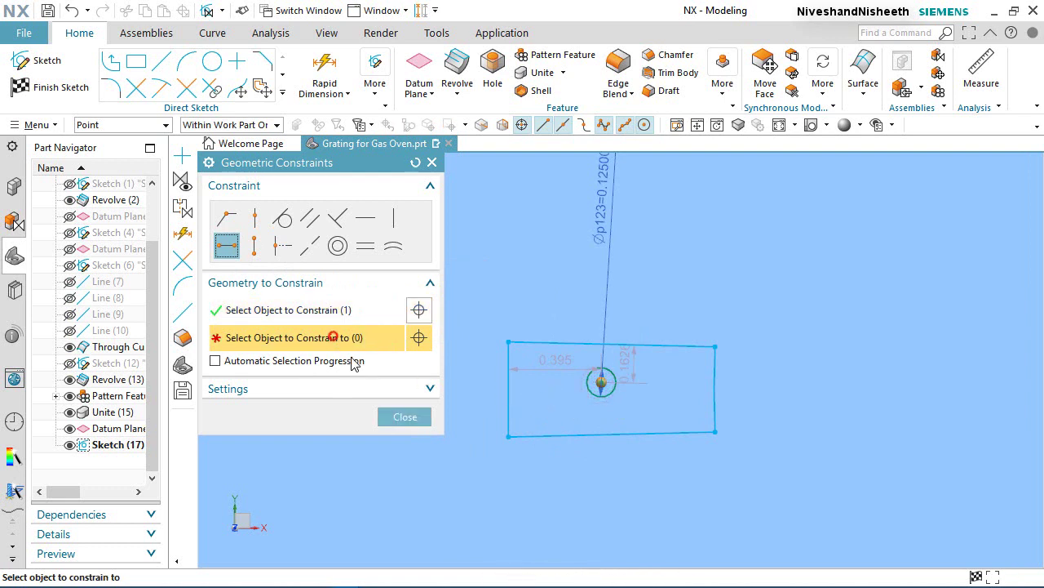
click(509, 385)
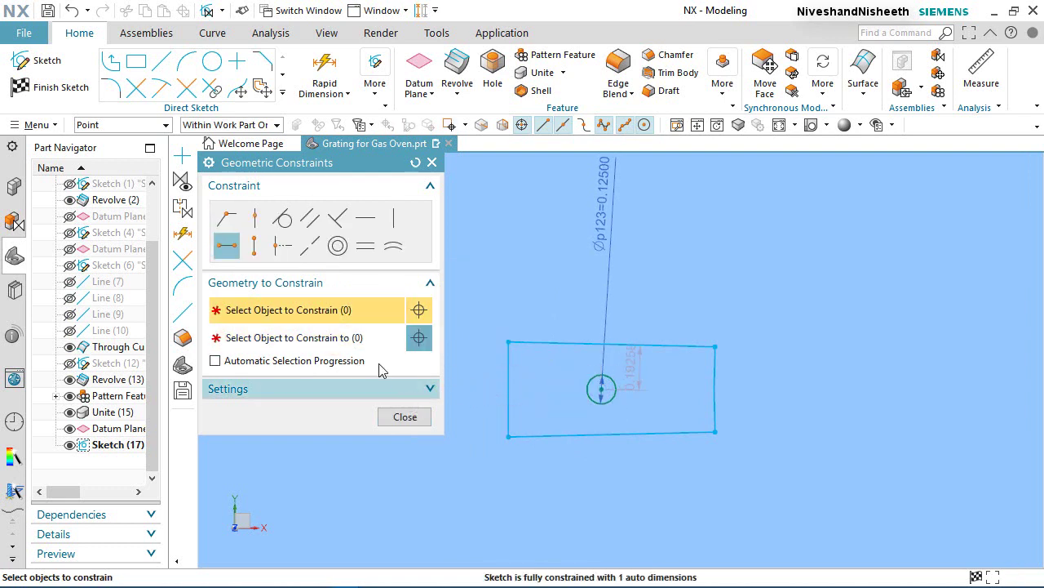
- Apply a vertical alignment constraint between the midpoint of the outline's upper long edge and the circle's center
click(254, 245)
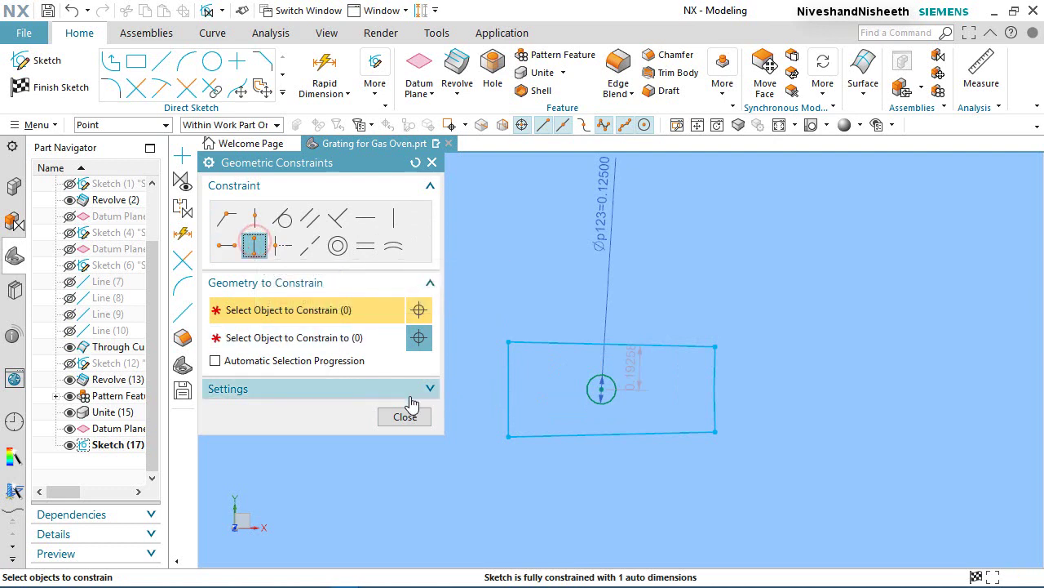
click(612, 347)
click(325, 341)
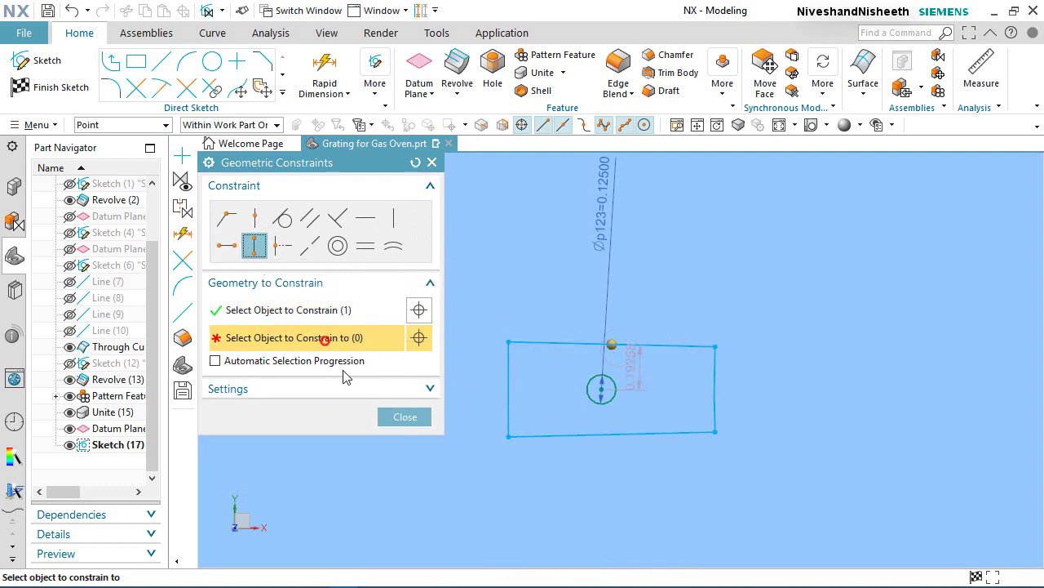
click(602, 388)
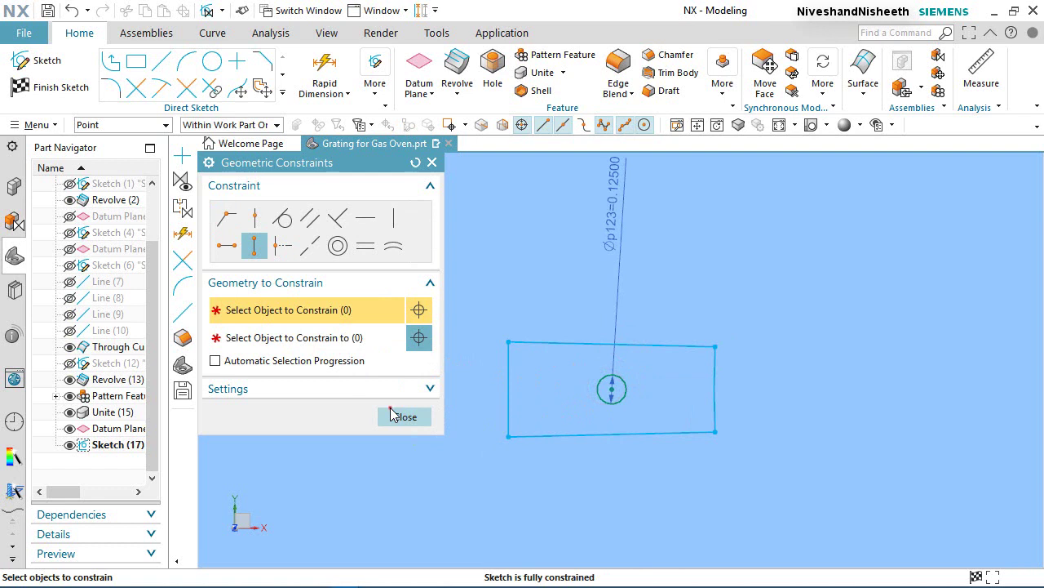
click(394, 415)
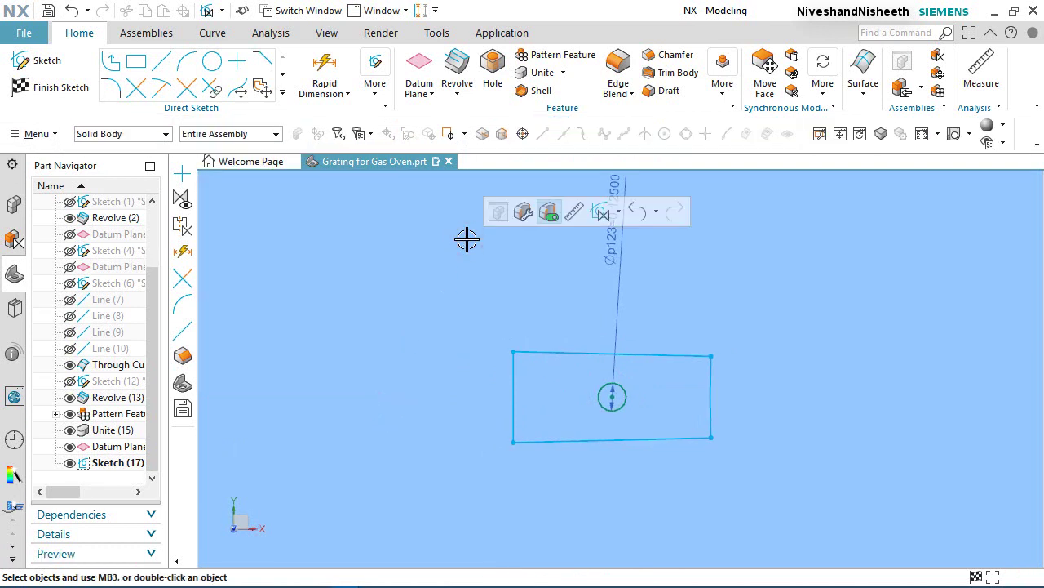
- Convert the four projected outline curves around the circle to reference curves
click(422, 10)
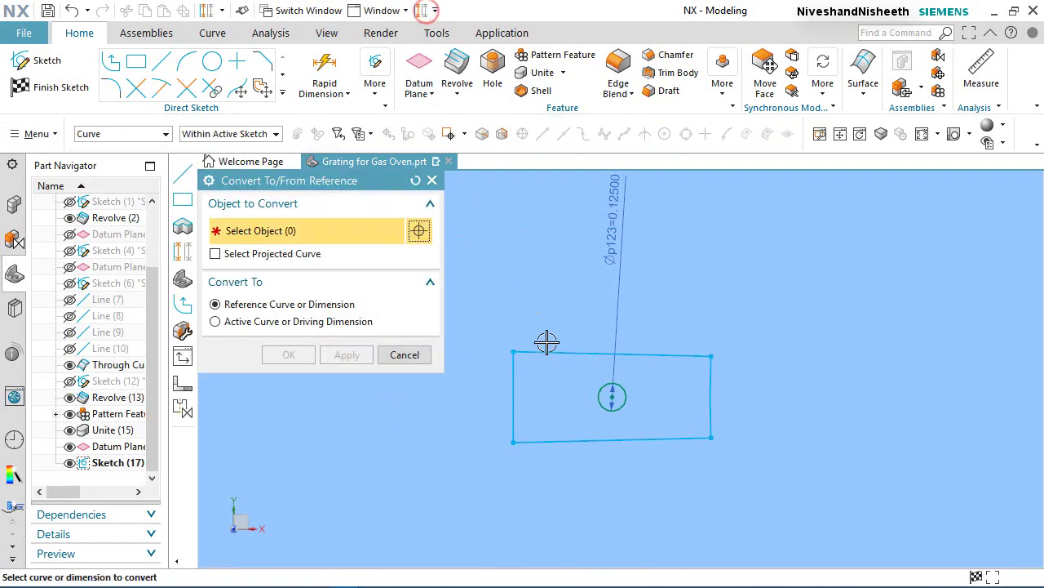
click(551, 350)
click(514, 372)
click(568, 438)
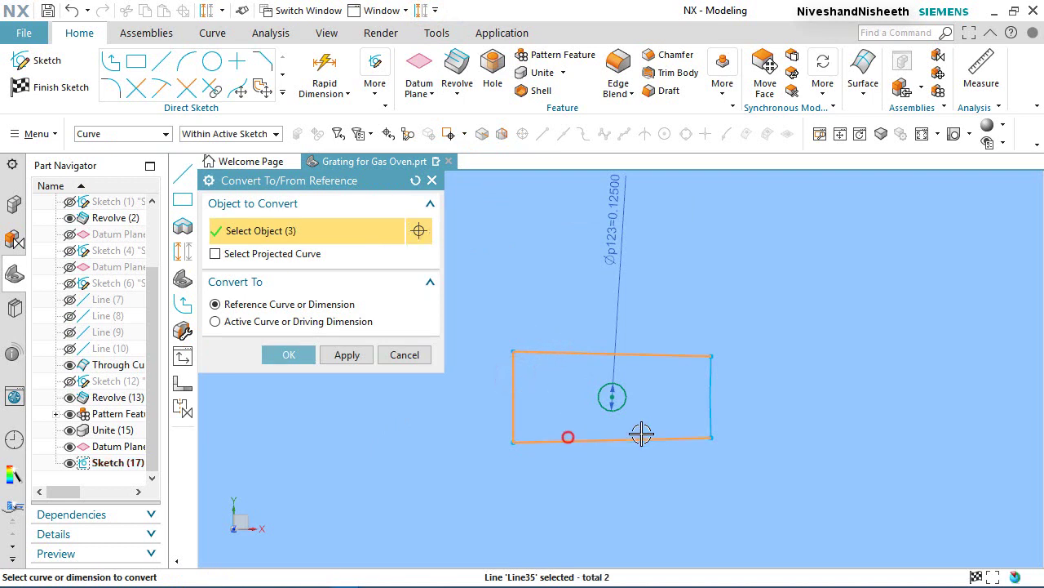
click(719, 371)
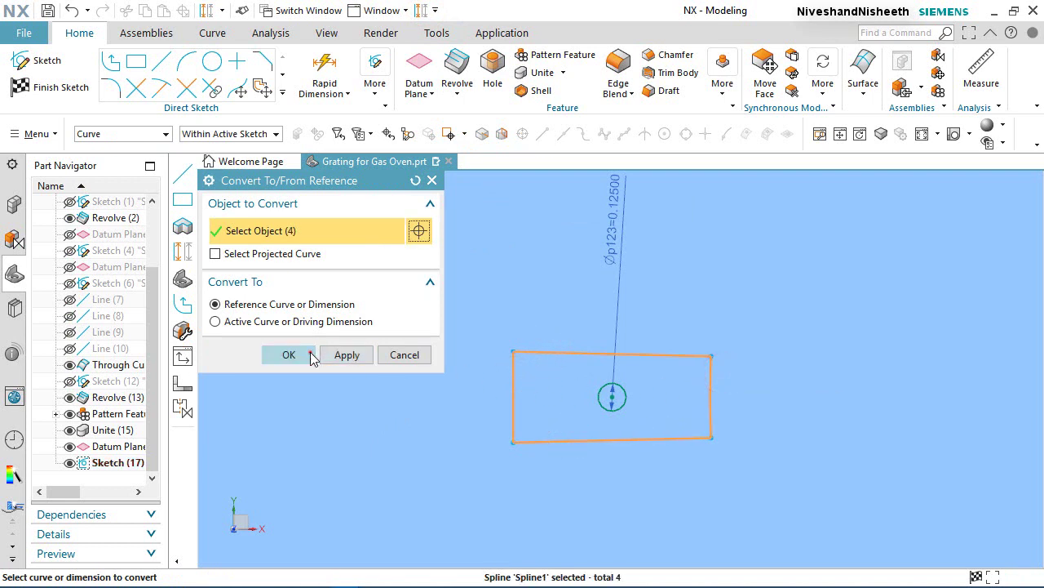
click(310, 353)
- Finish the circle sketch and turn off section clipping to display the grating body from below
key(Home)
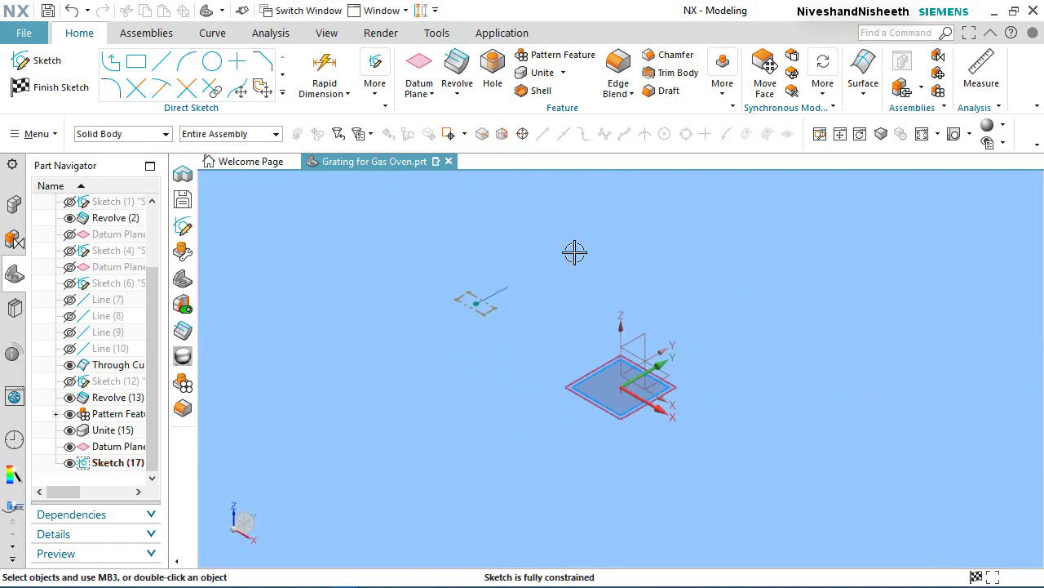
click(61, 88)
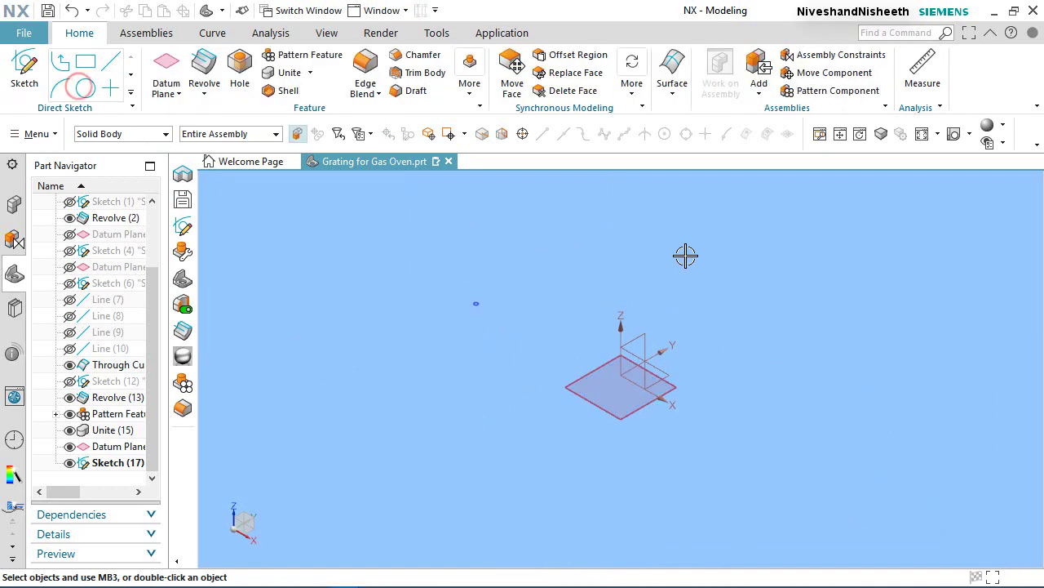
click(317, 34)
click(370, 300)
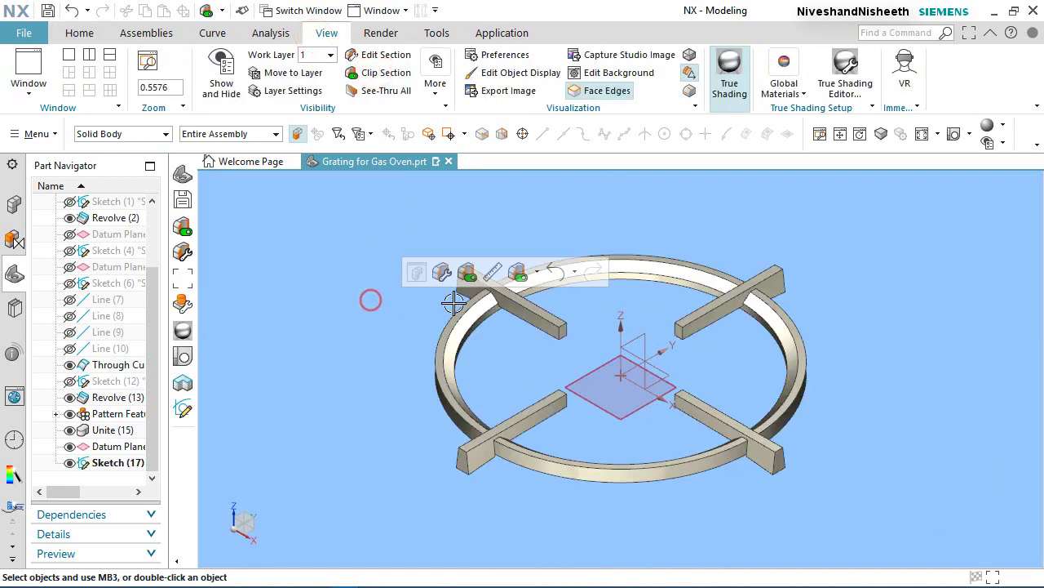
middle_drag(454, 302, 491, 264)
scroll(401, 354, down, 7)
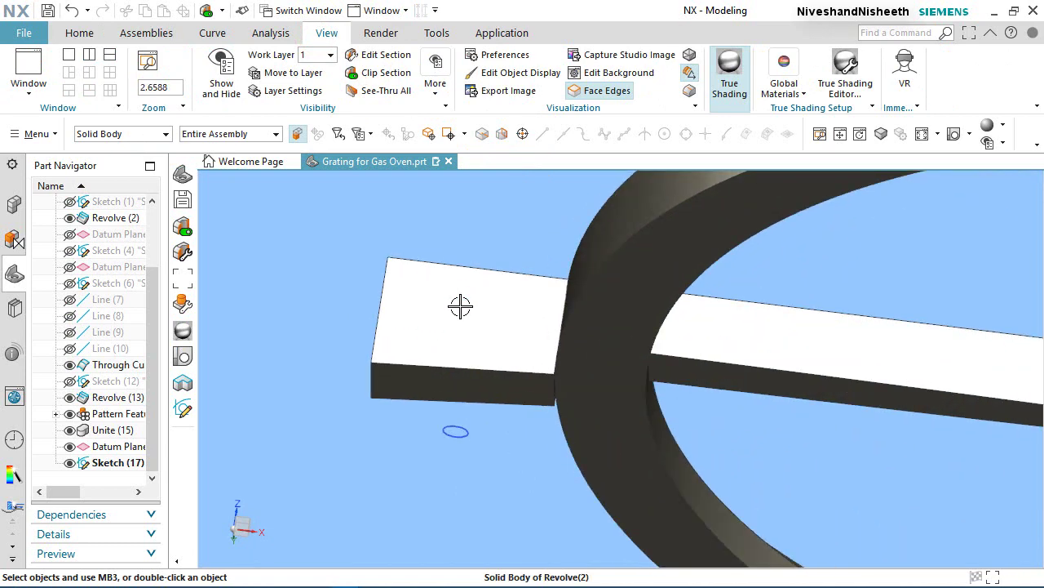
scroll(103, 49, up, 4)
scroll(325, 316, down, 3)
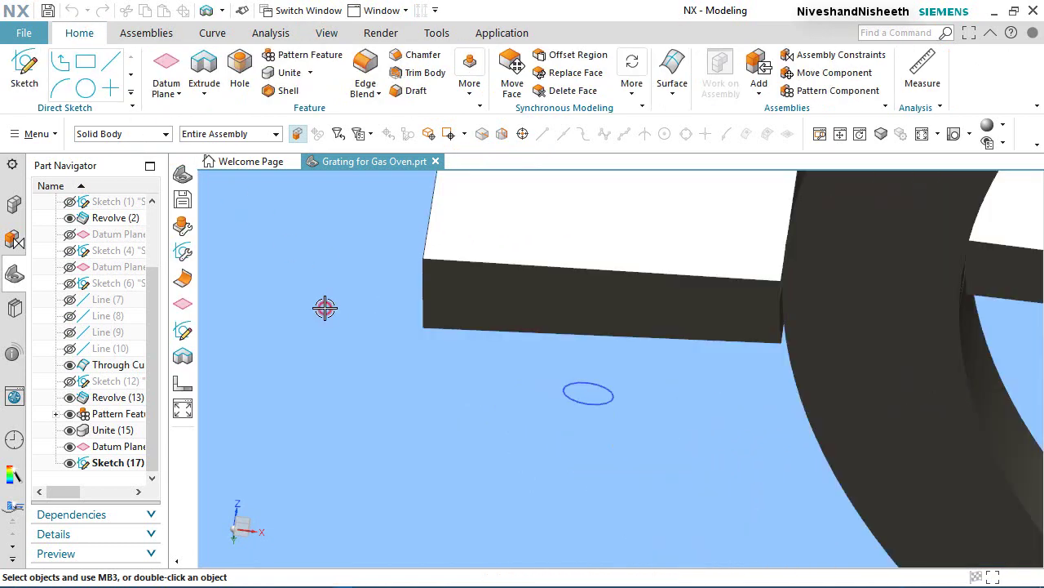
- Extrude the circle from 0 in with its end set to Until Extended at the bar's underside face, united with the grating body
click(204, 74)
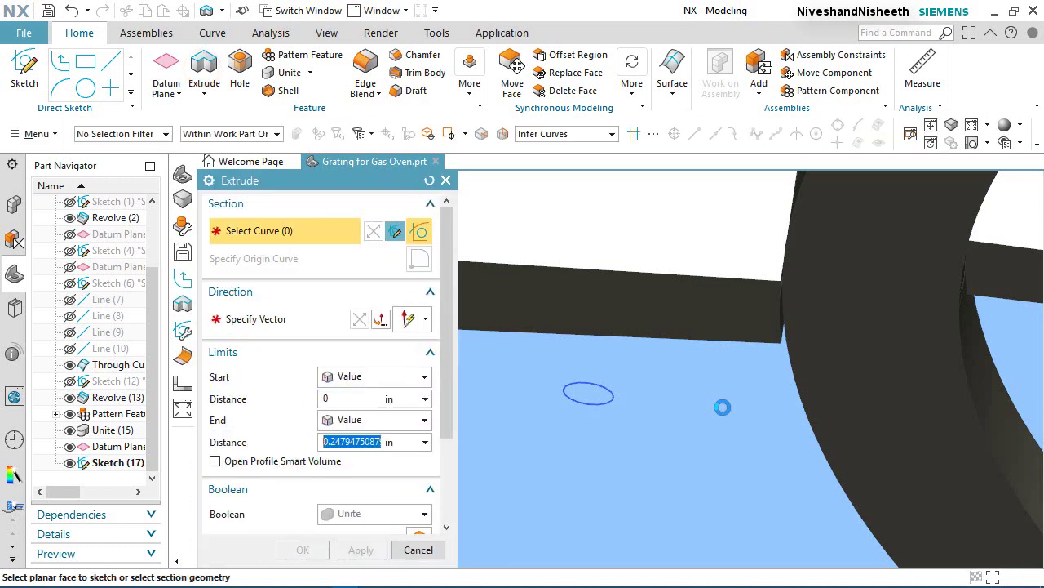
click(567, 379)
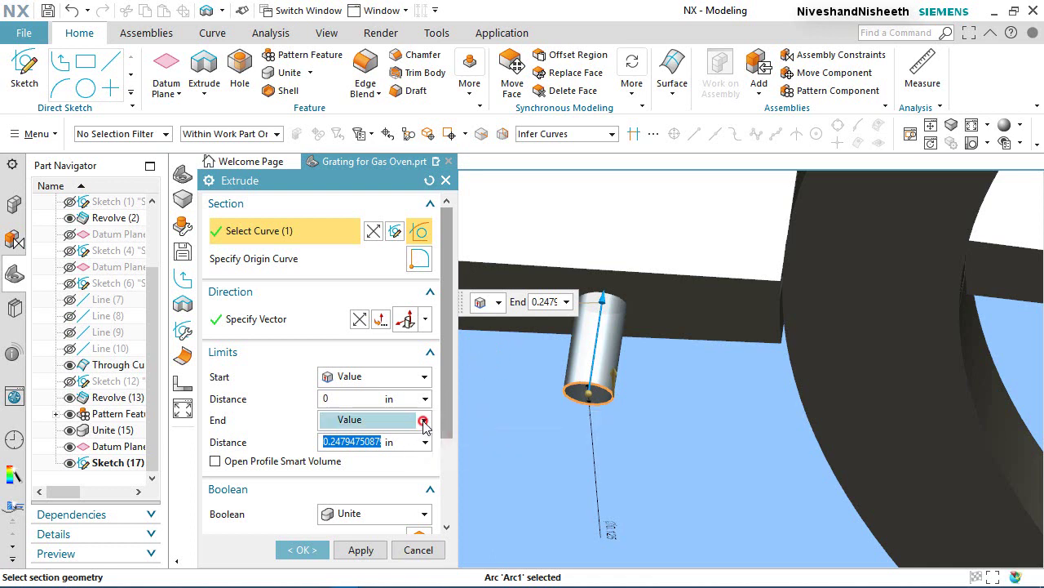
click(423, 419)
click(403, 504)
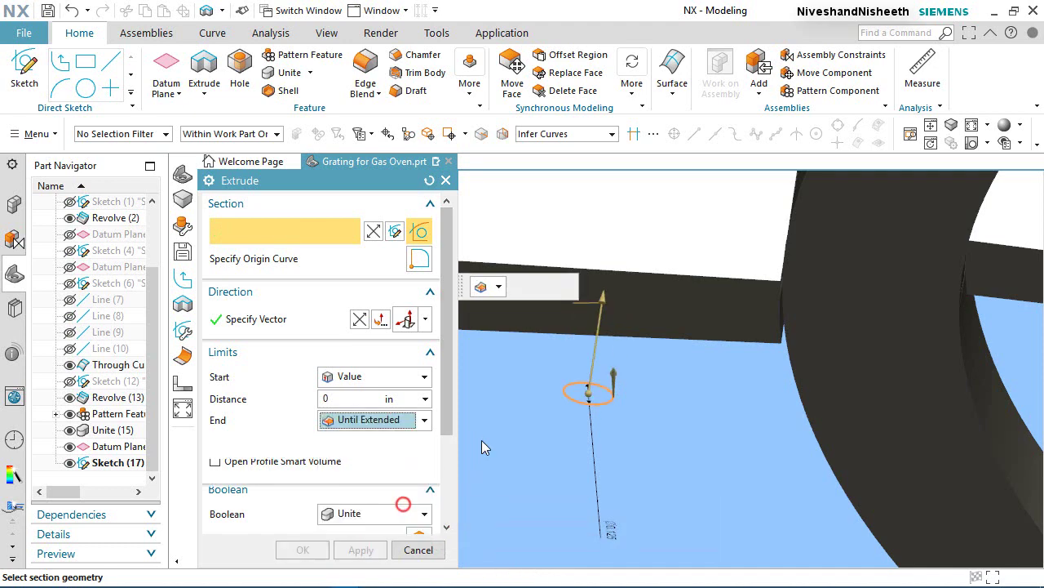
click(559, 308)
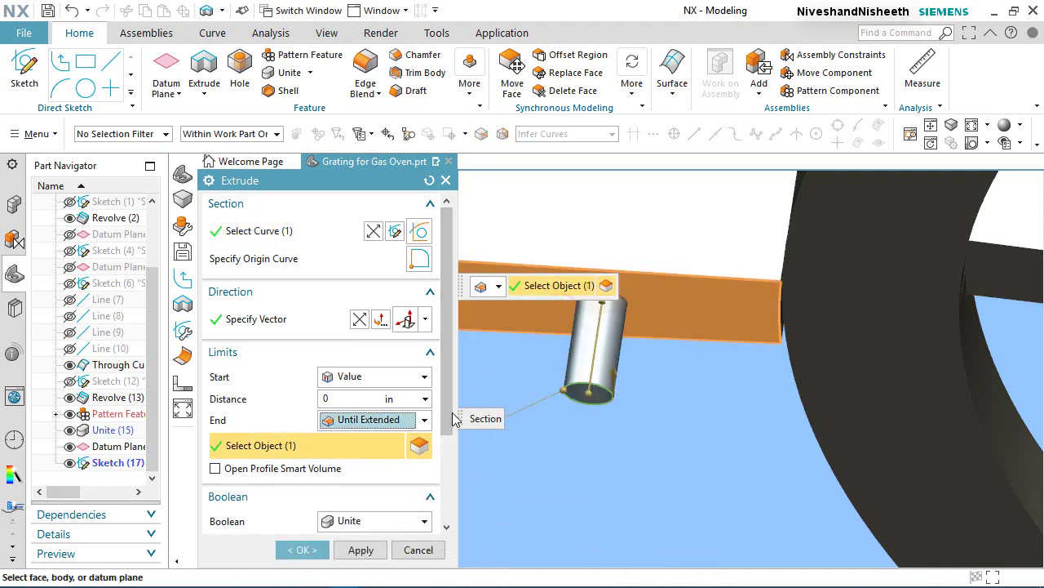
scroll(450, 441, down, 2)
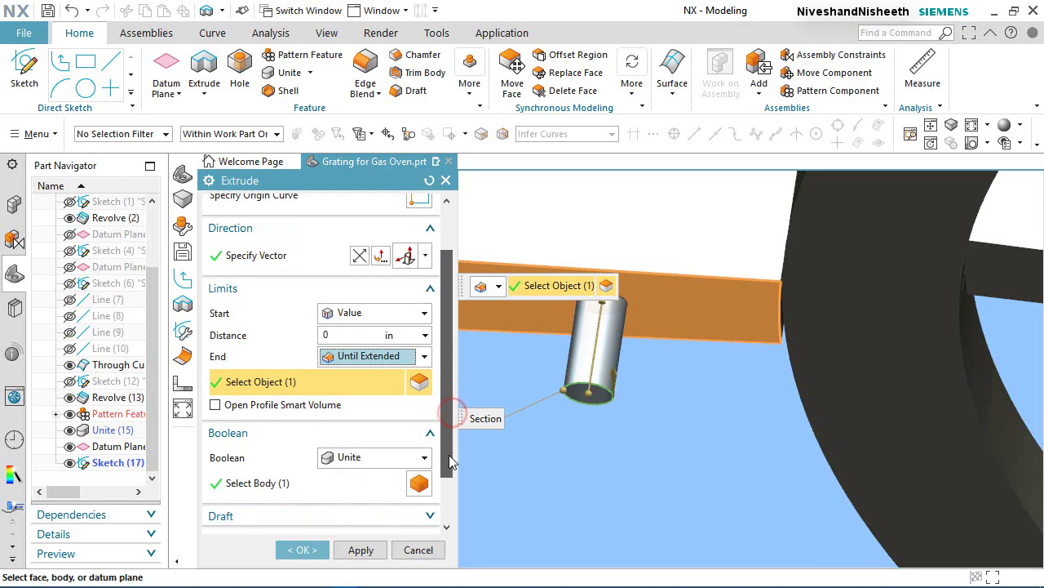
click(303, 550)
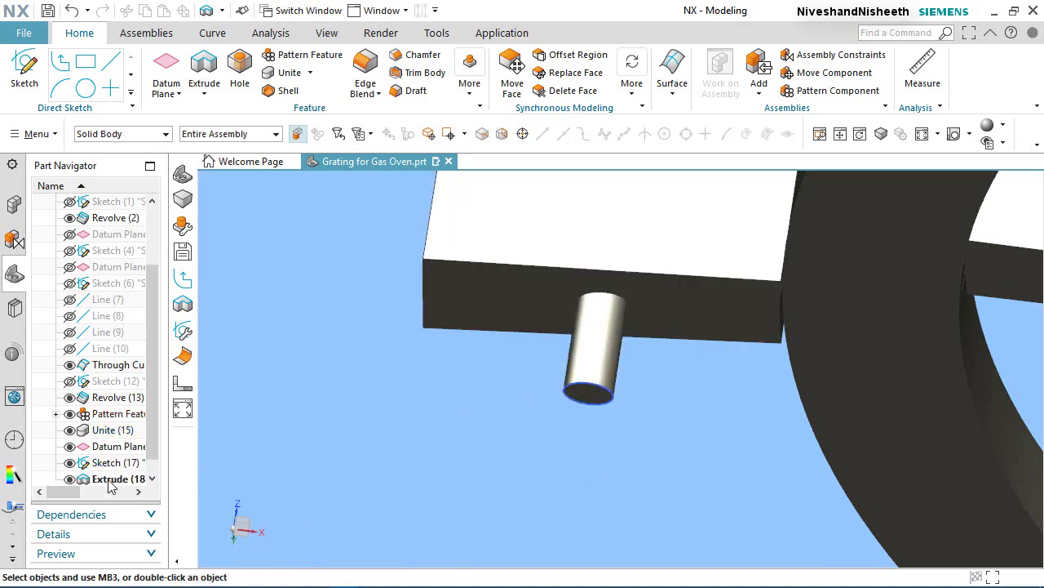
- Hide the offset datum plane and the circle sketch used for the foot
scroll(112, 486, down, 1)
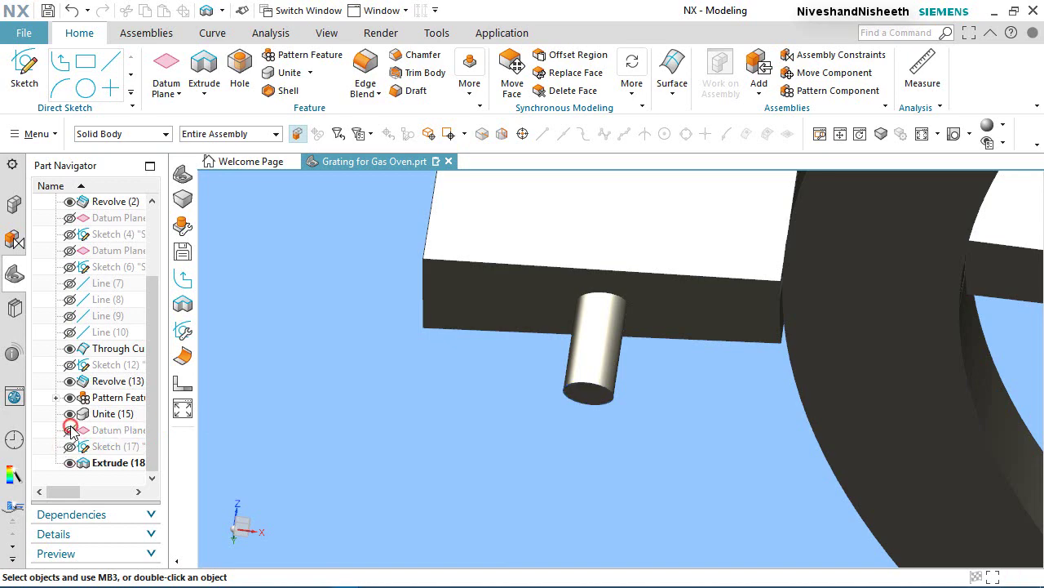
scroll(417, 417, down, 8)
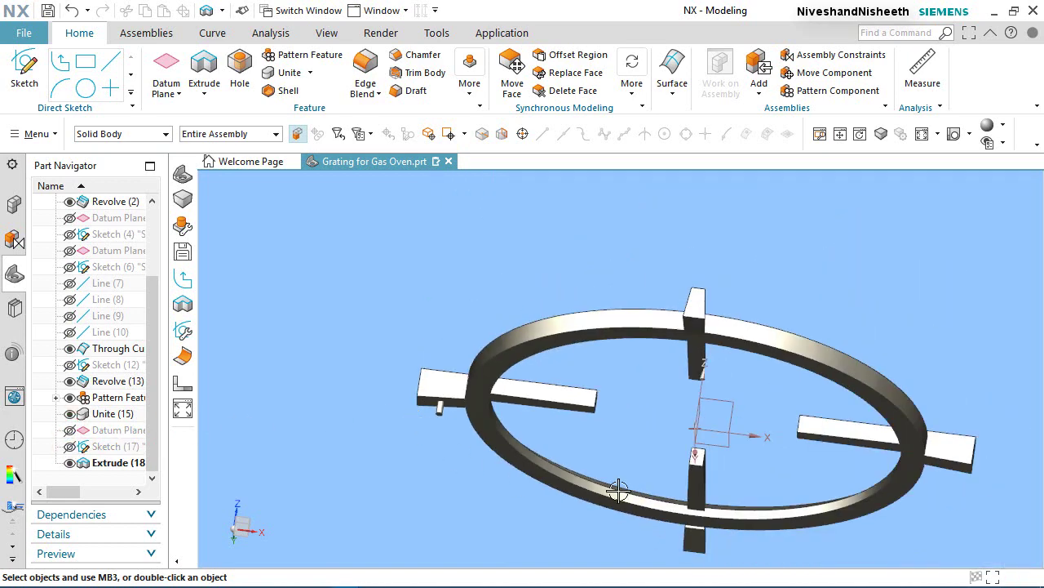
scroll(645, 449, up, 2)
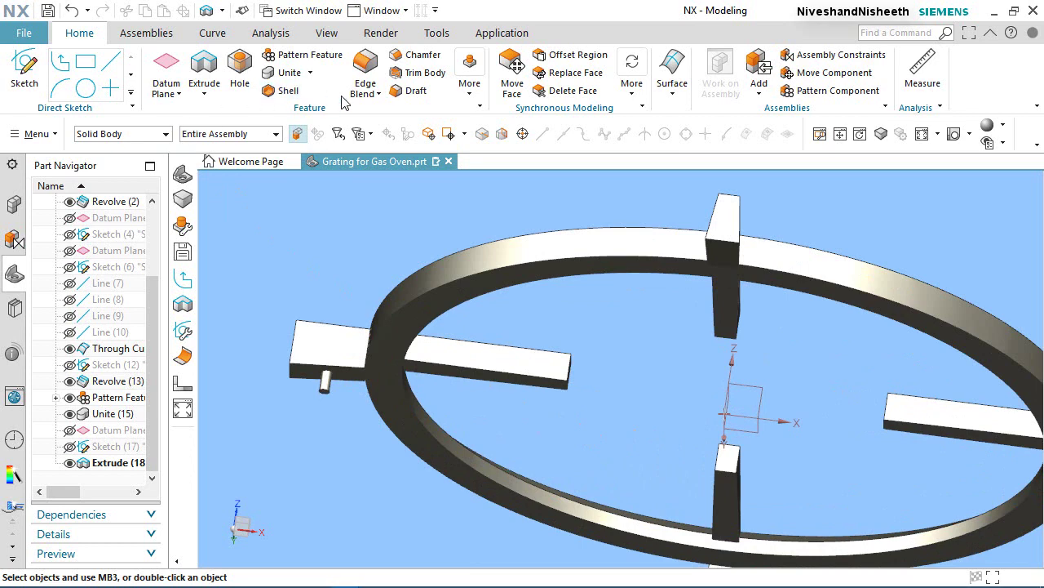
- Mirror the extruded foot about the YZ plane of the datum coordinate system with Mirror Feature, using the Existing Plane option
click(467, 84)
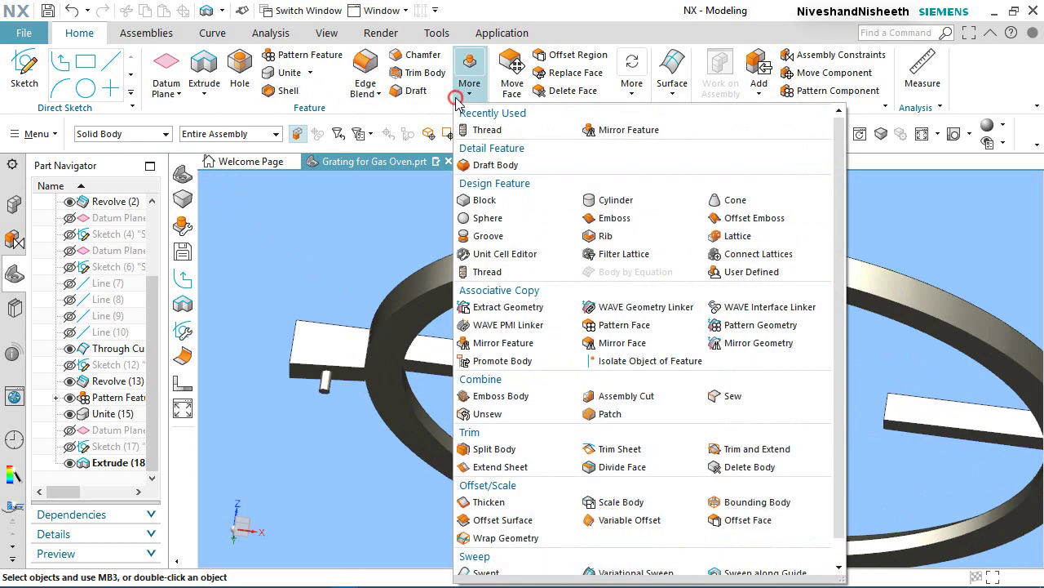
click(586, 131)
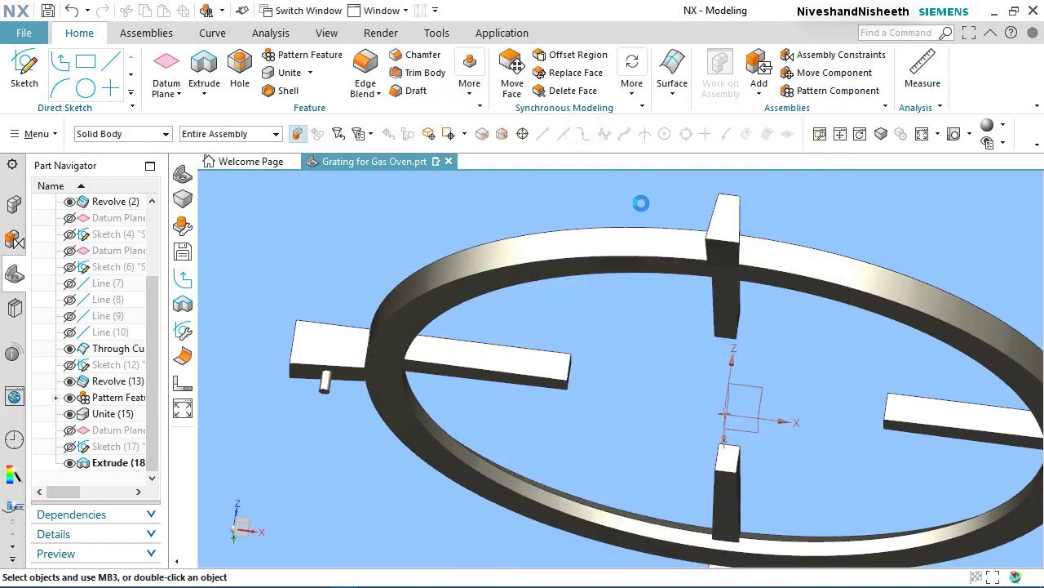
scroll(714, 393, down, 2)
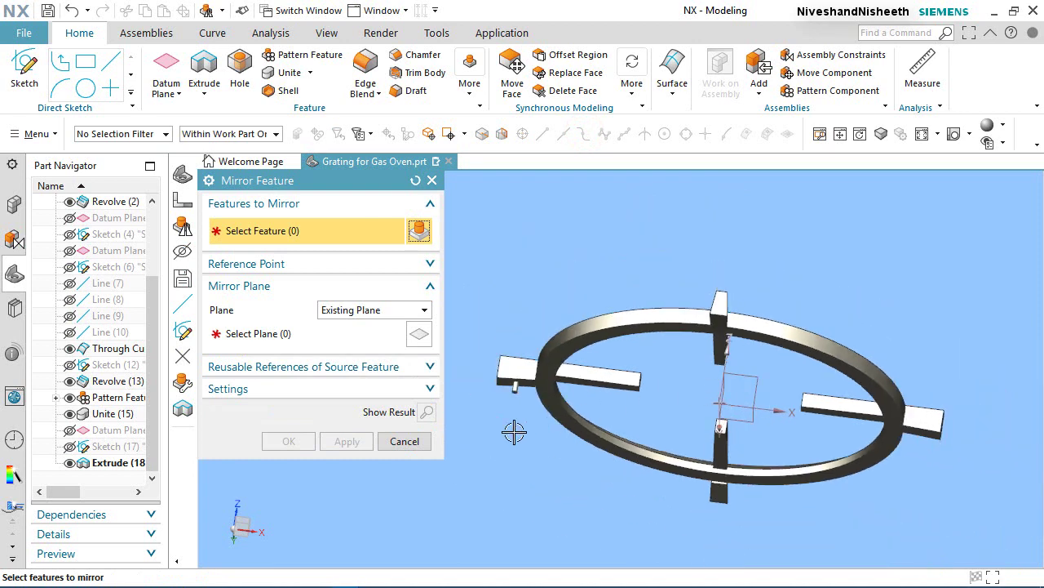
scroll(506, 420, up, 5)
click(553, 326)
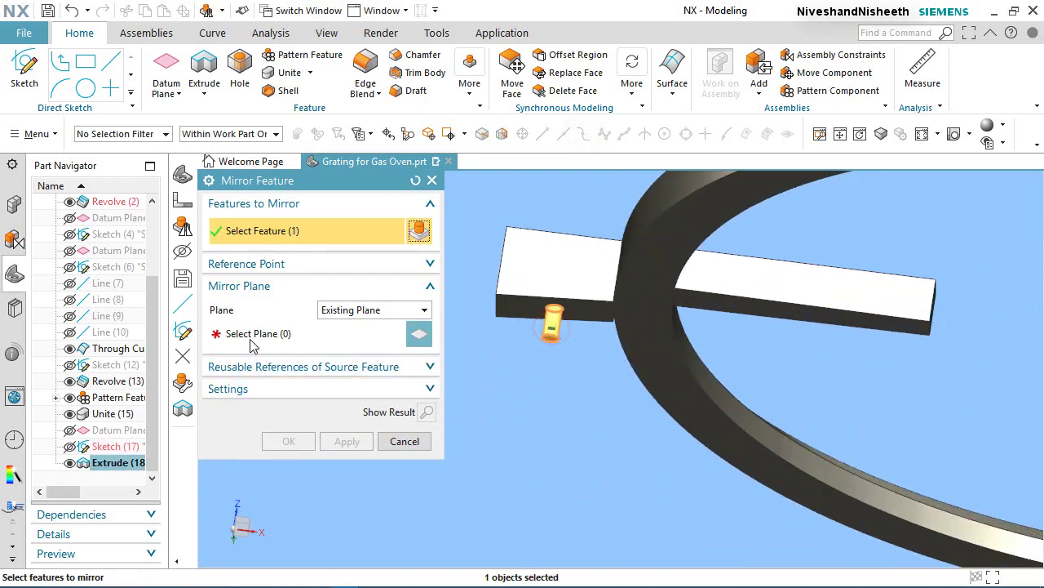
middle_click(517, 401)
scroll(518, 400, down, 3)
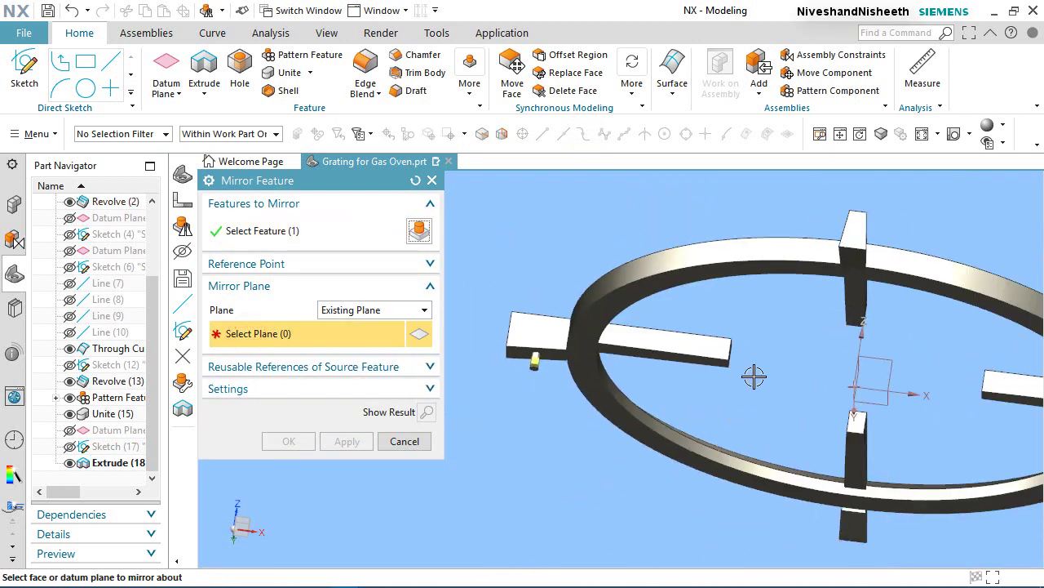
middle_drag(754, 377, 832, 377)
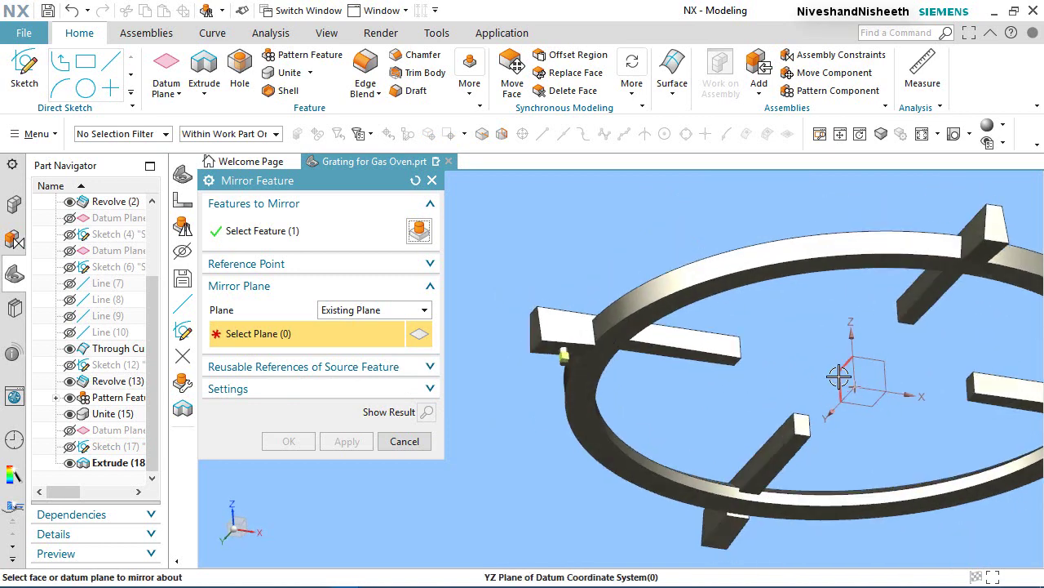
click(839, 378)
scroll(744, 395, down, 2)
scroll(999, 450, up, 5)
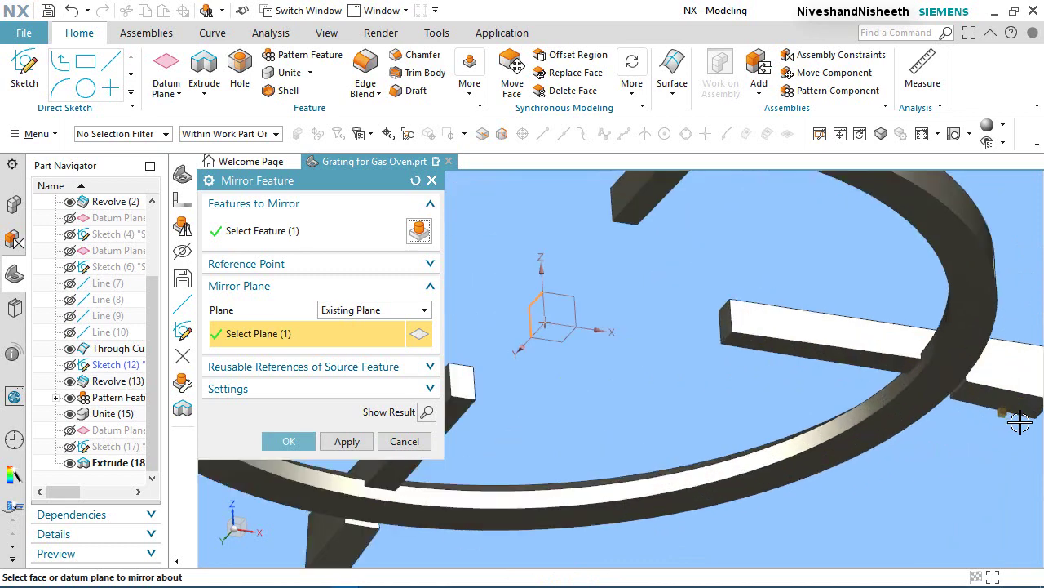
scroll(564, 358, down, 3)
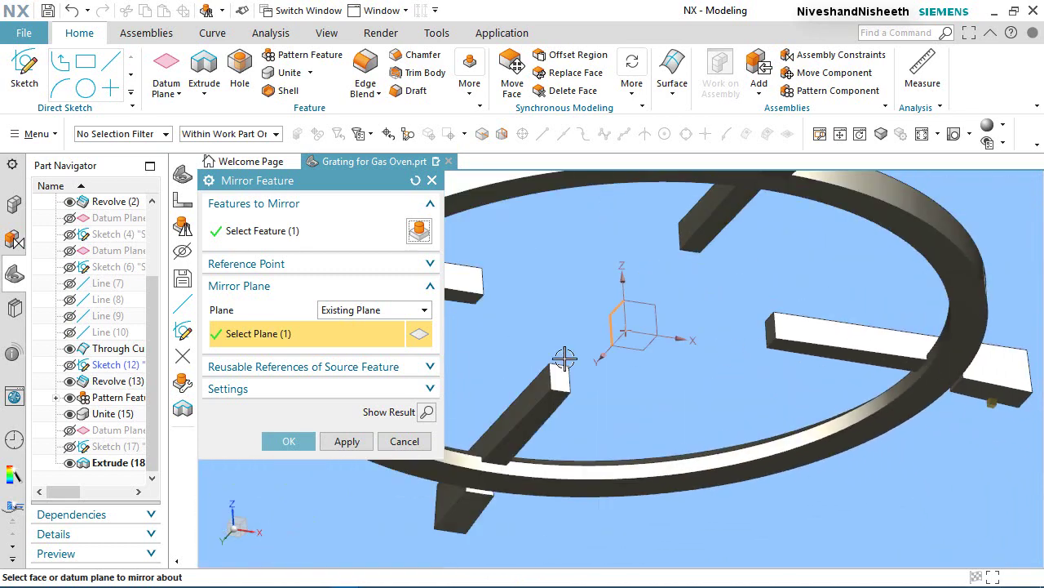
click(290, 442)
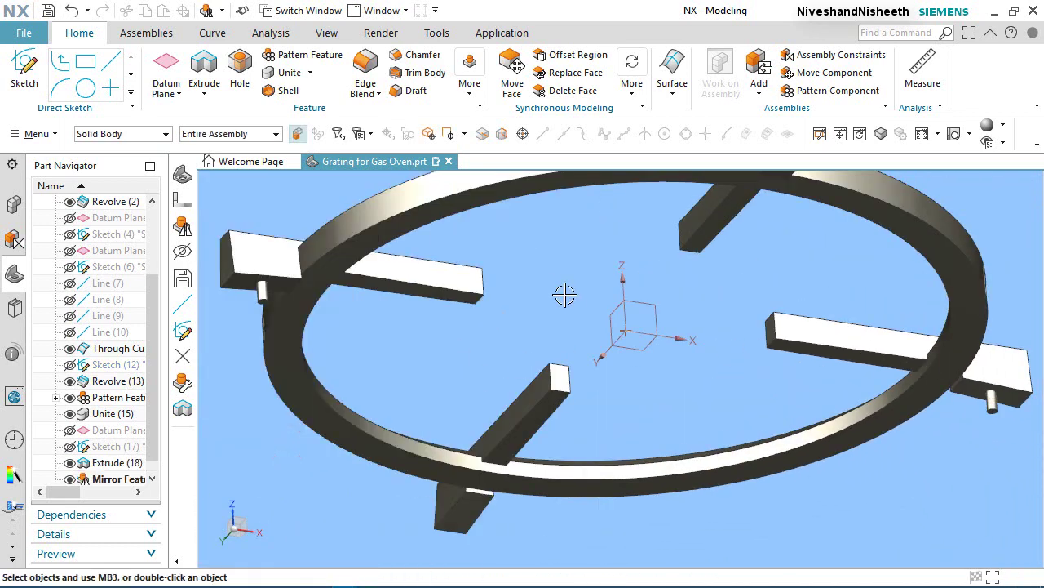
- Orient the grating to an isometric view from above and save the part
key(Home)
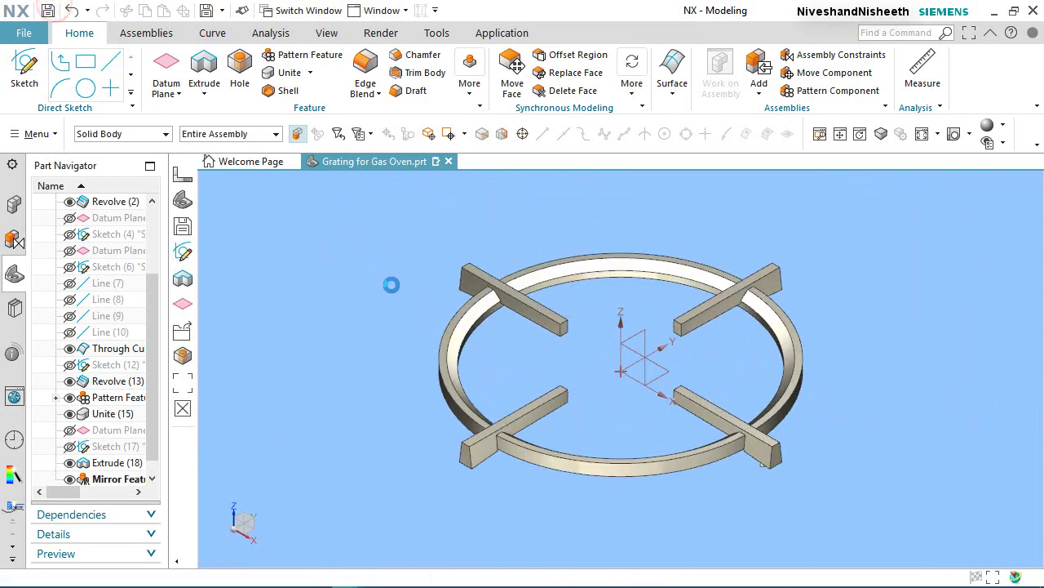
click(394, 373)
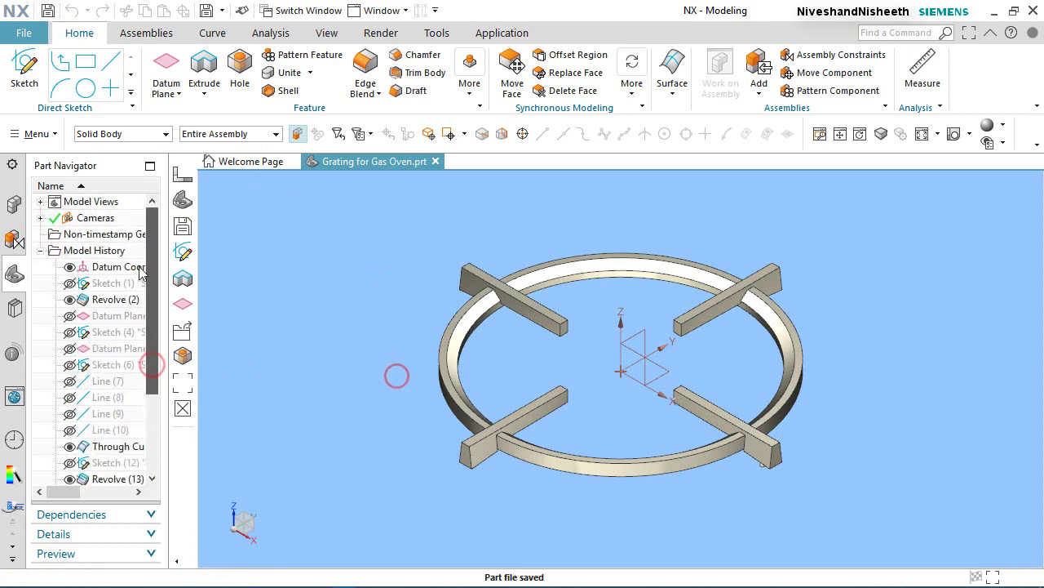
- Hide the datum coordinate system and display the finished grating in full screen
click(69, 267)
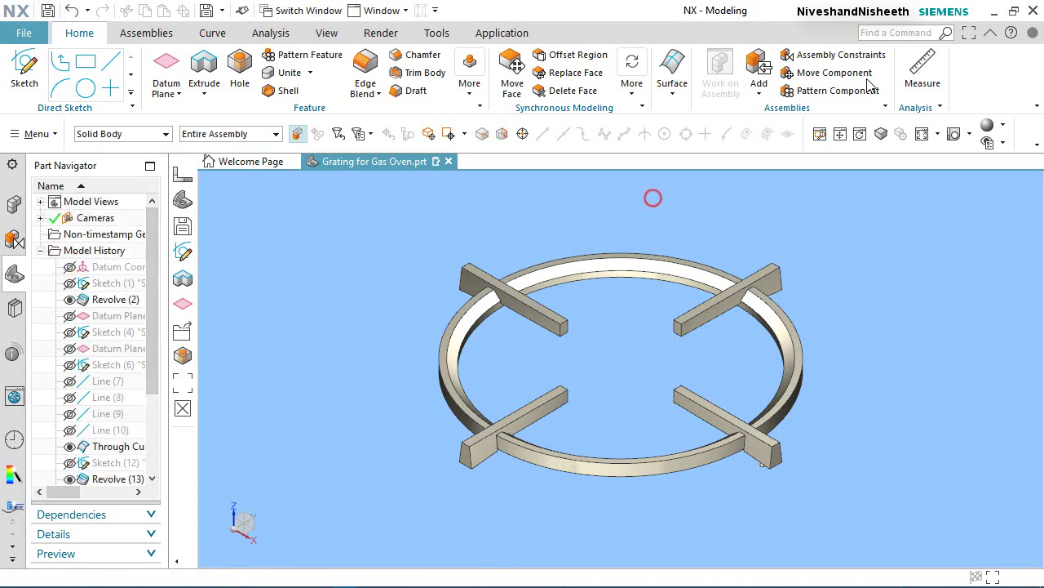
click(968, 33)
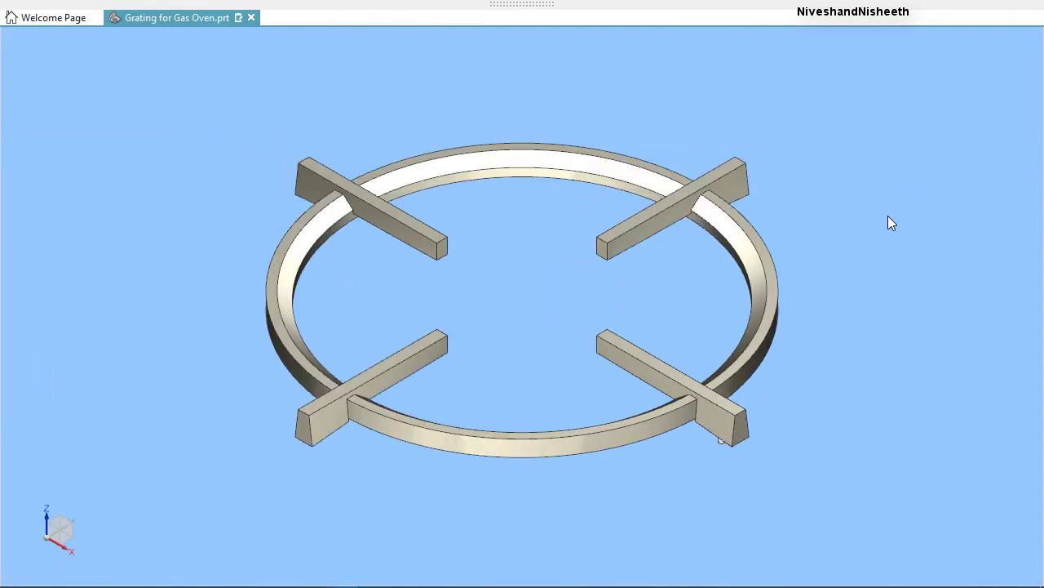